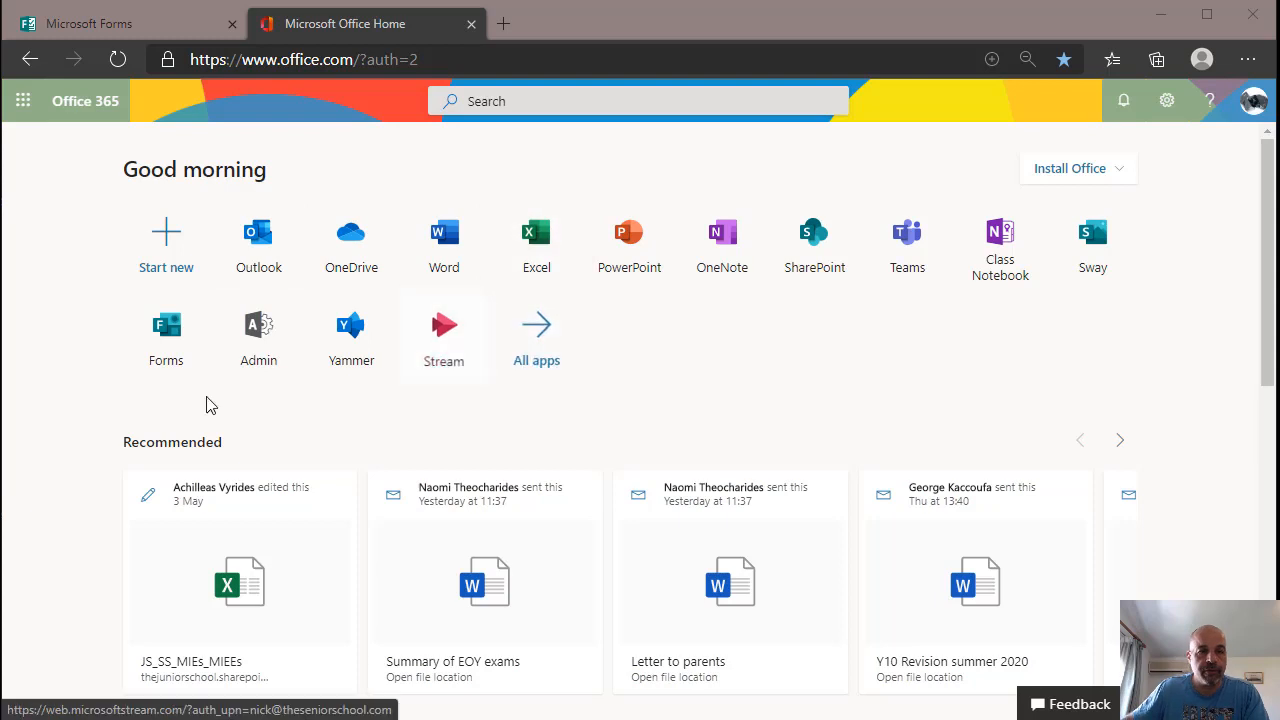
- Open Microsoft Forms from the Office home page and close the older duplicate Forms tab
click(182, 346)
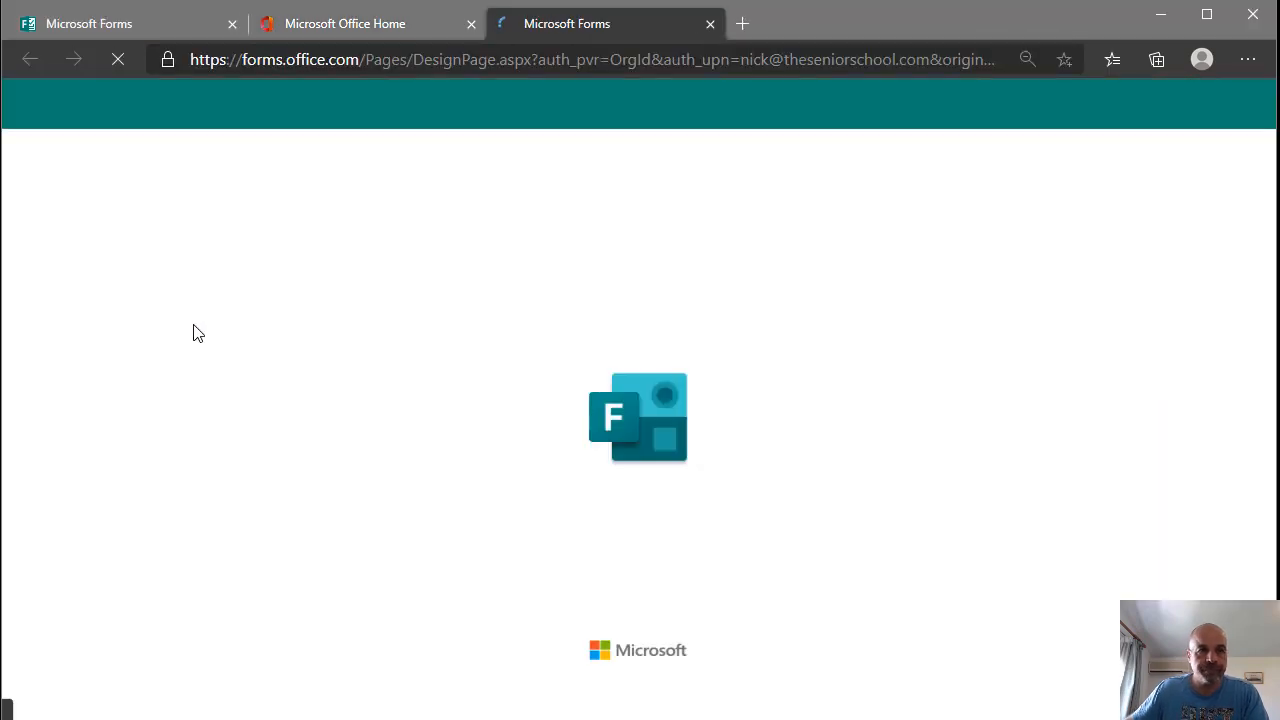
click(233, 27)
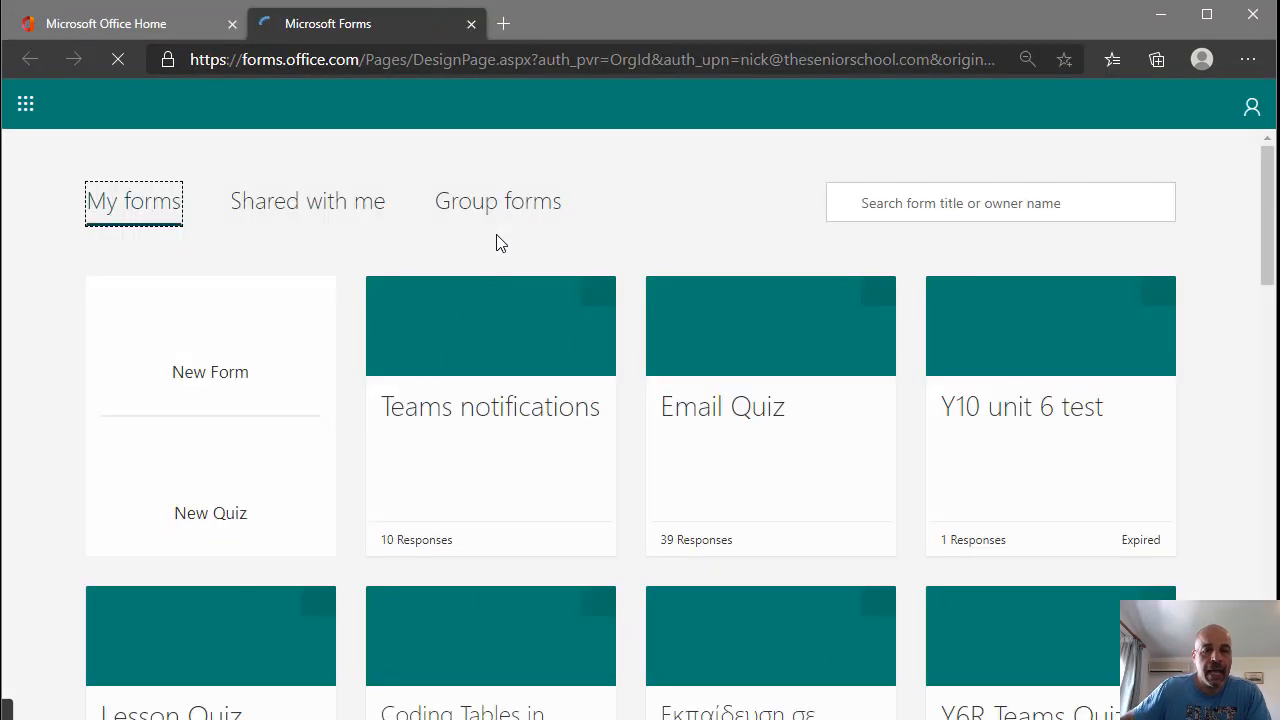
- Look through the existing personal forms and the recent group forms, ending on the personal list
scroll(851, 391, down, 8)
scroll(850, 391, up, 8)
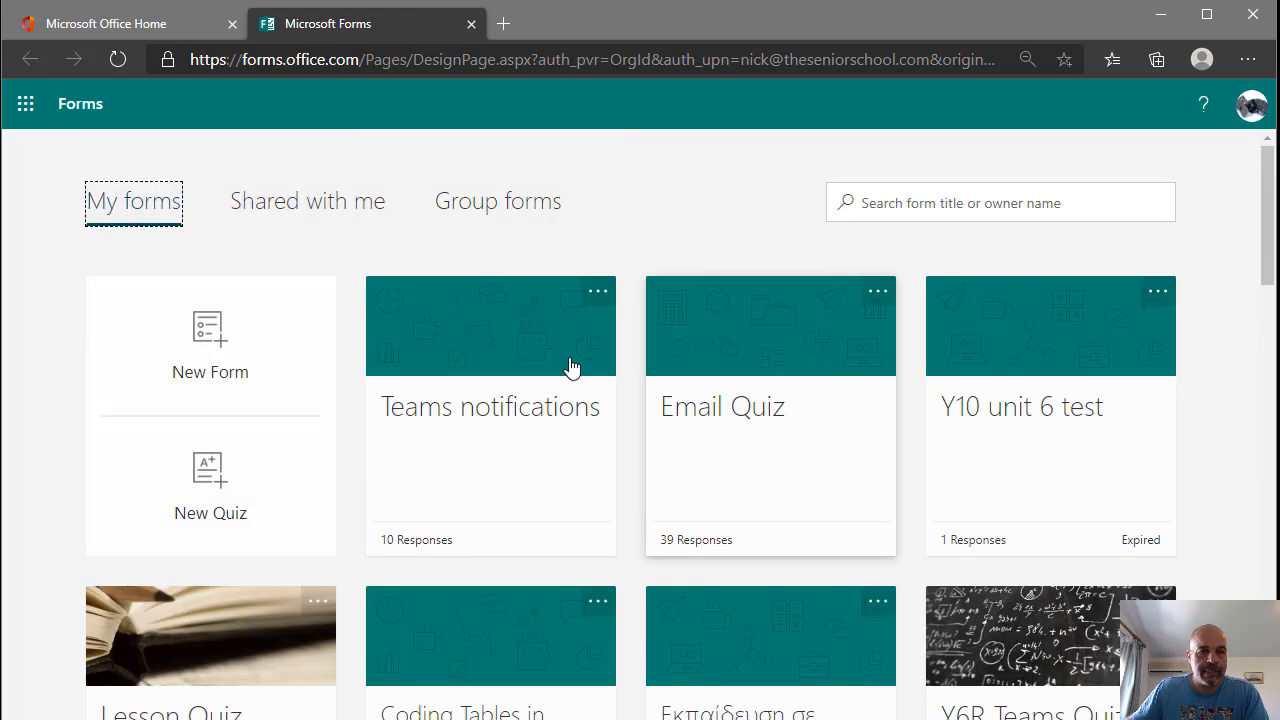
click(492, 204)
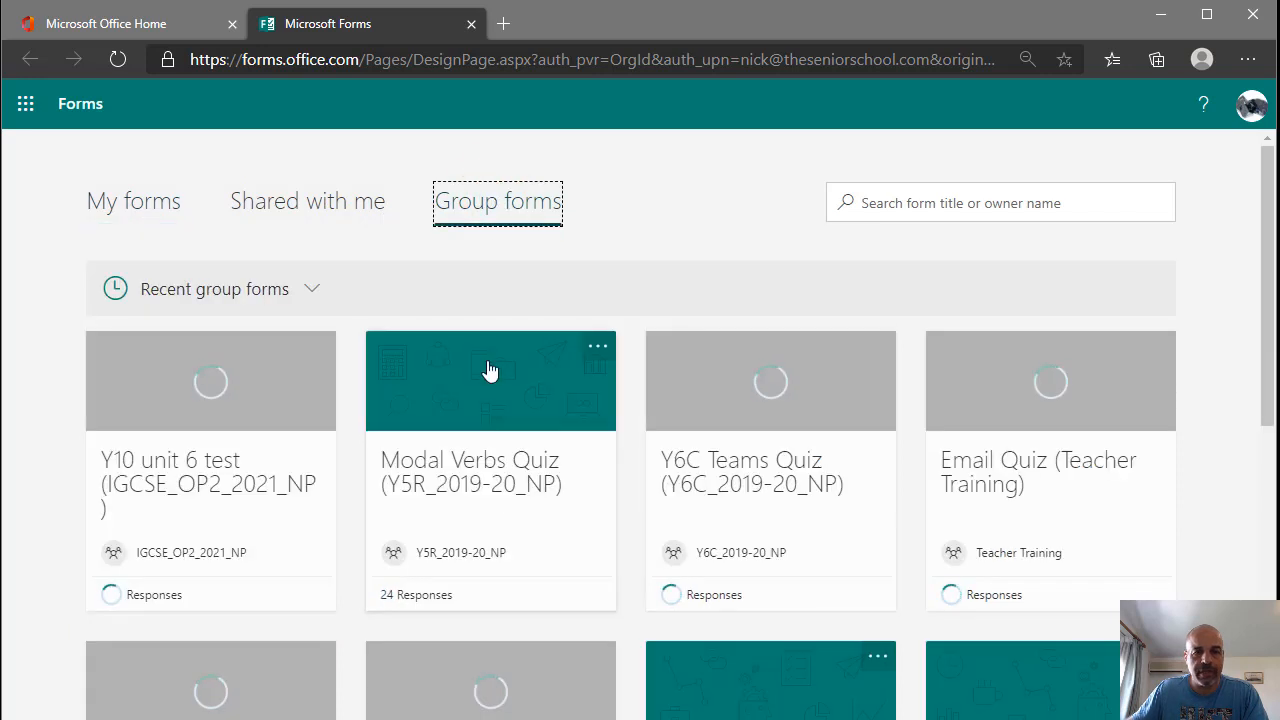
click(175, 206)
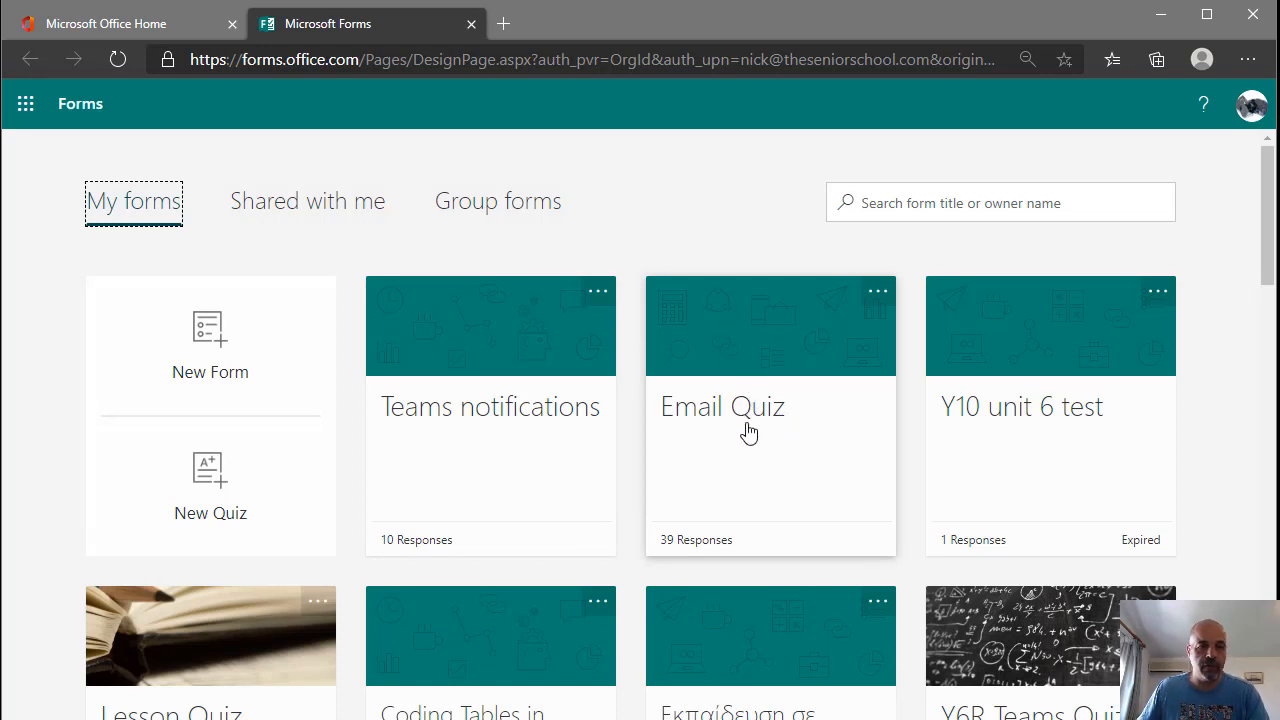
- Create a new quiz and title it "Teacher sample test"
click(229, 500)
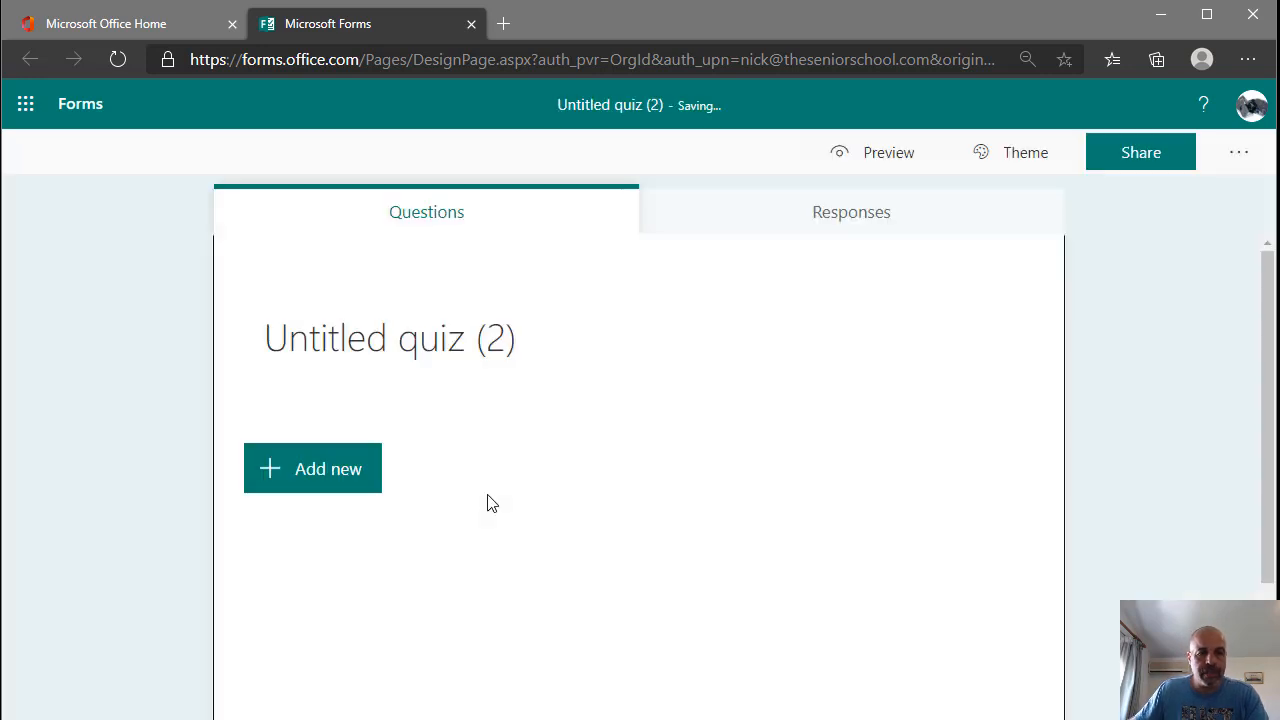
click(450, 342)
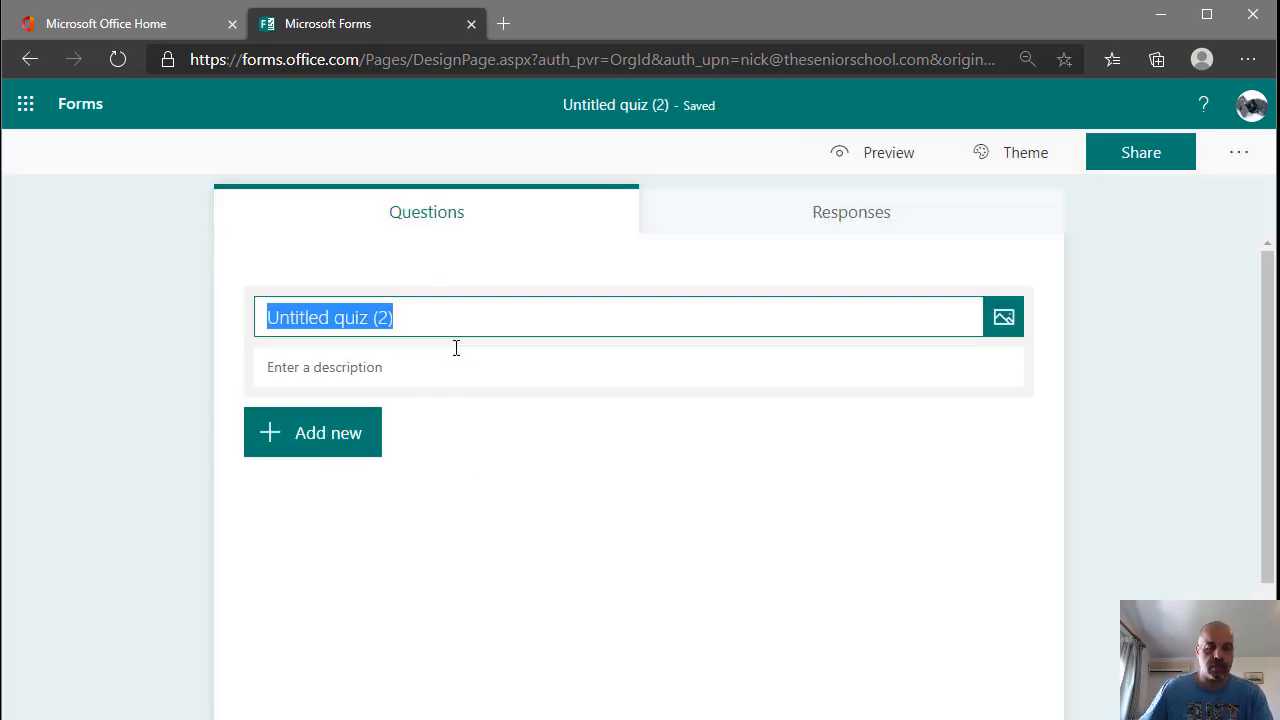
text(Tea)
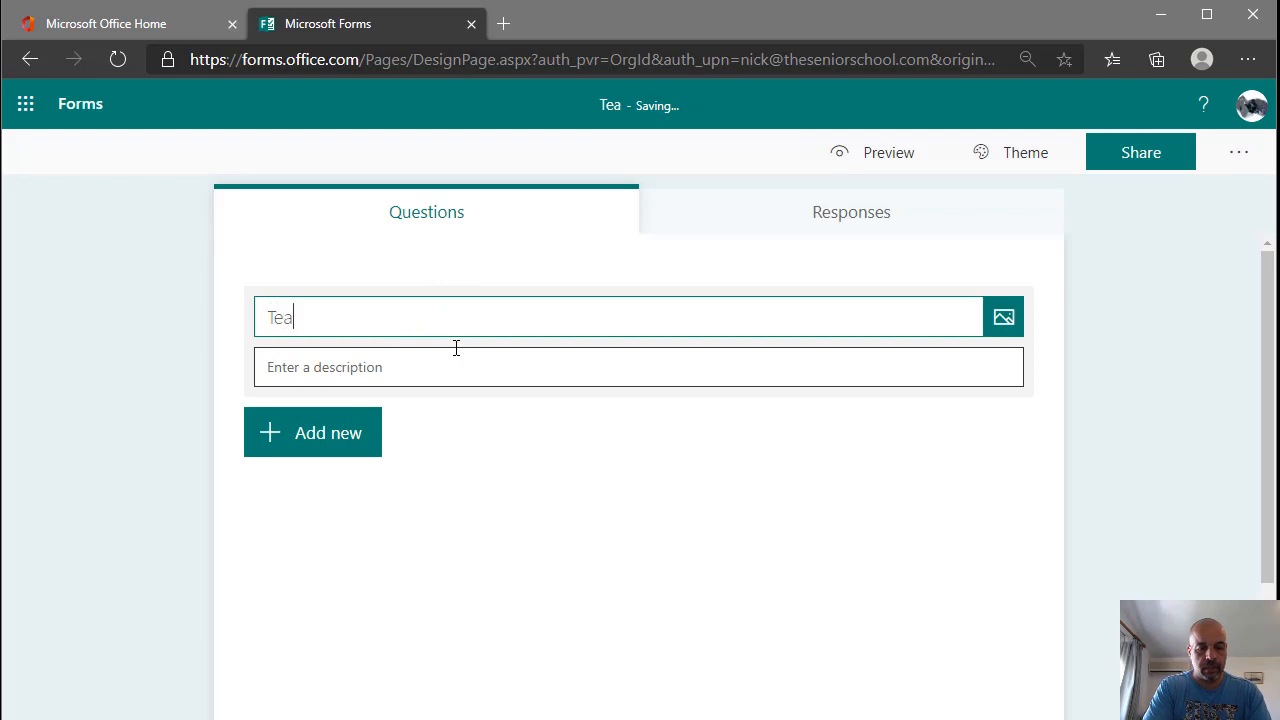
text(cher sample test)
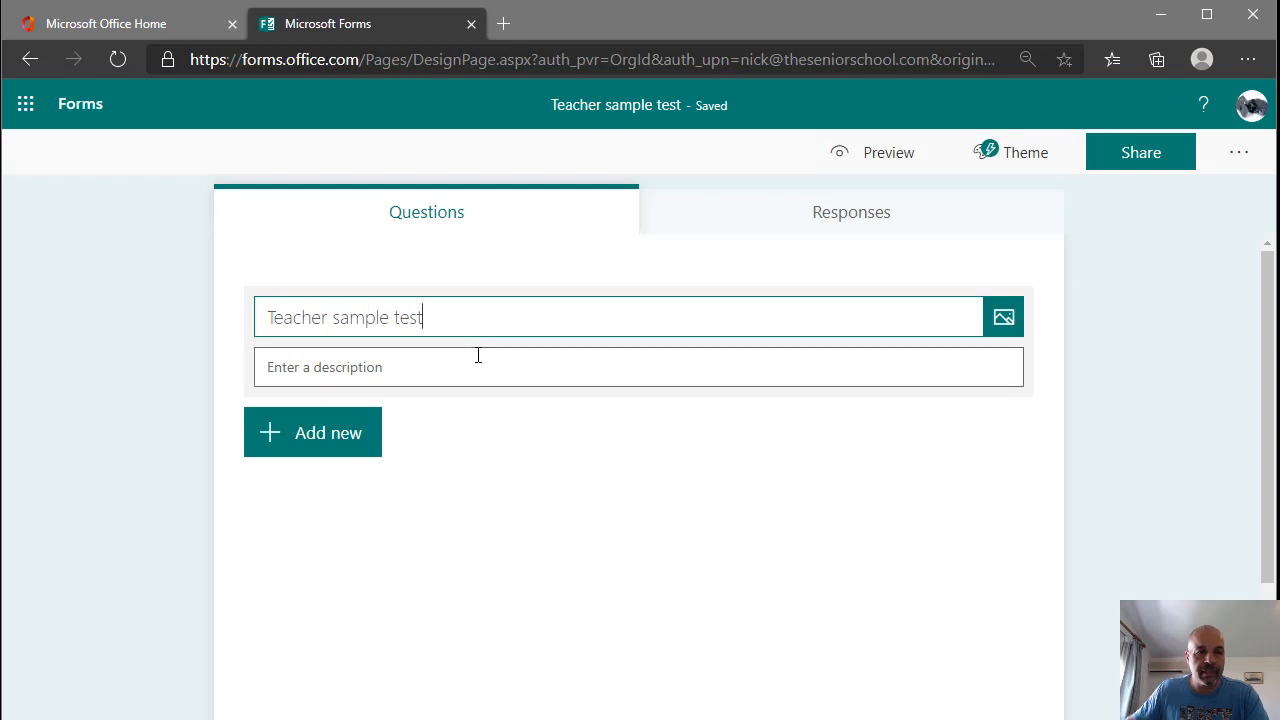
- Enter "Training on forms" as the quiz description
click(450, 370)
text(Train)
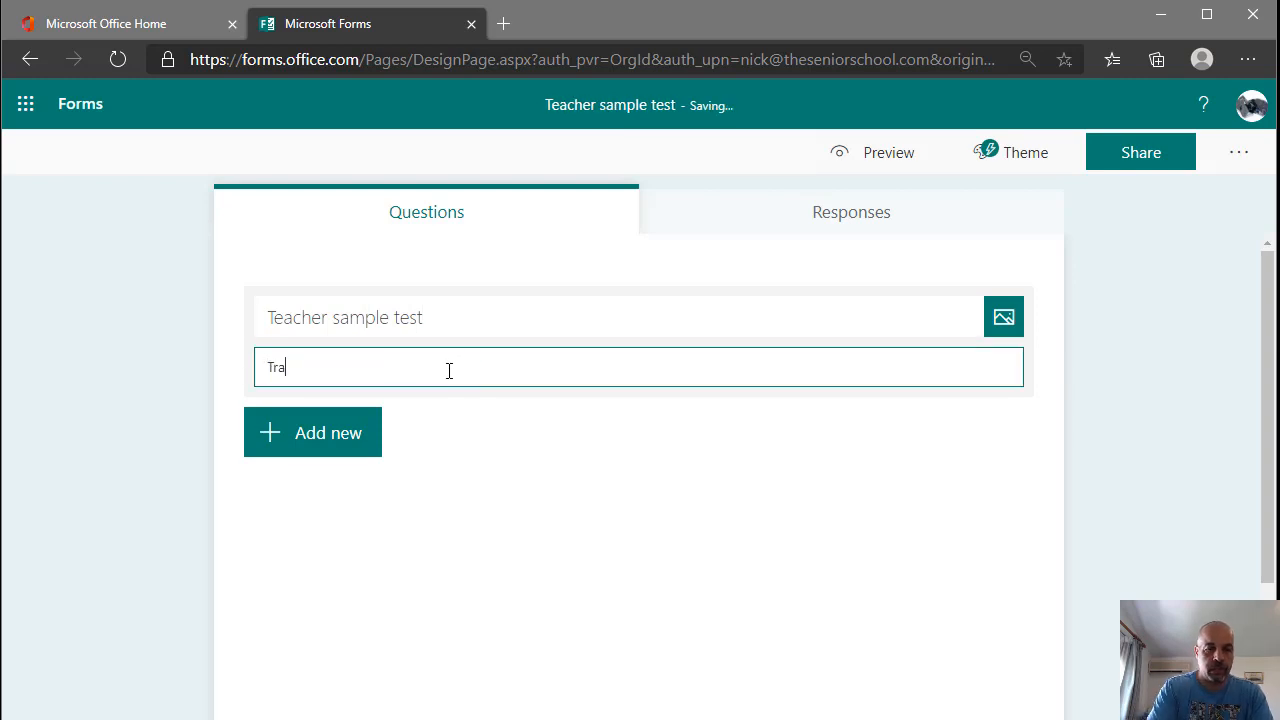
key(BackSpace)
key(BackSpace)
text(ining)
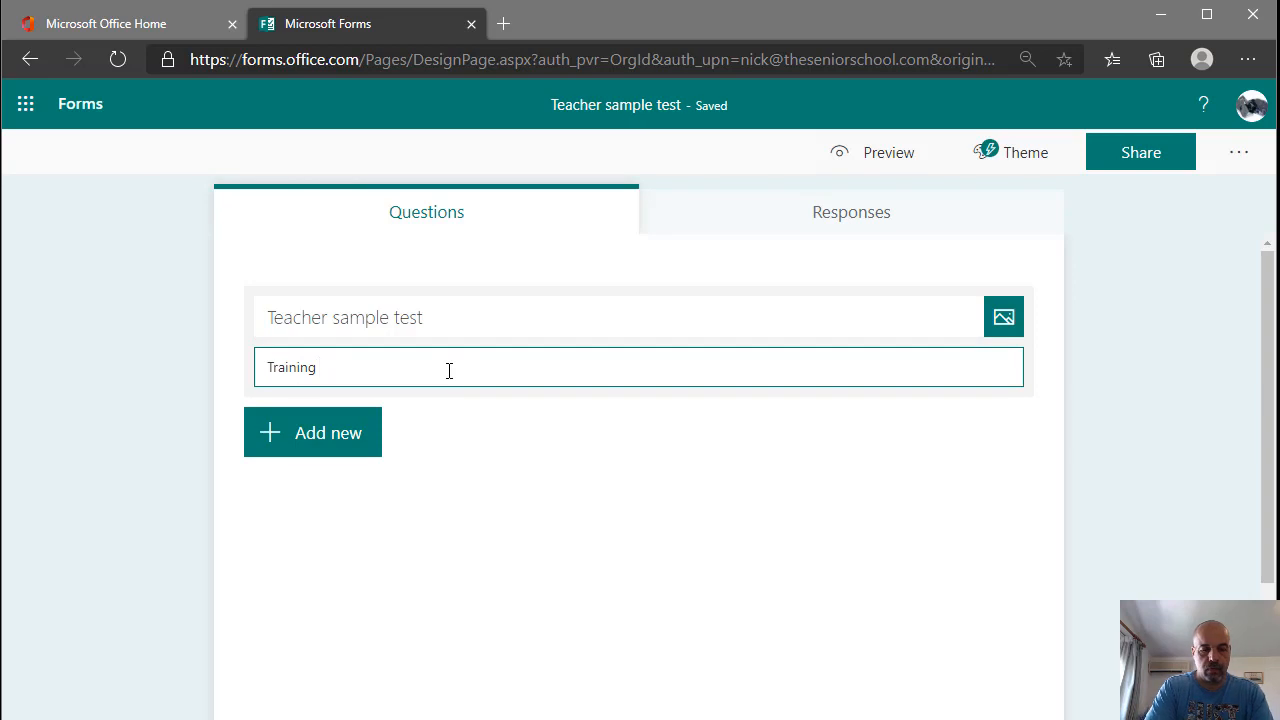
text( on forms)
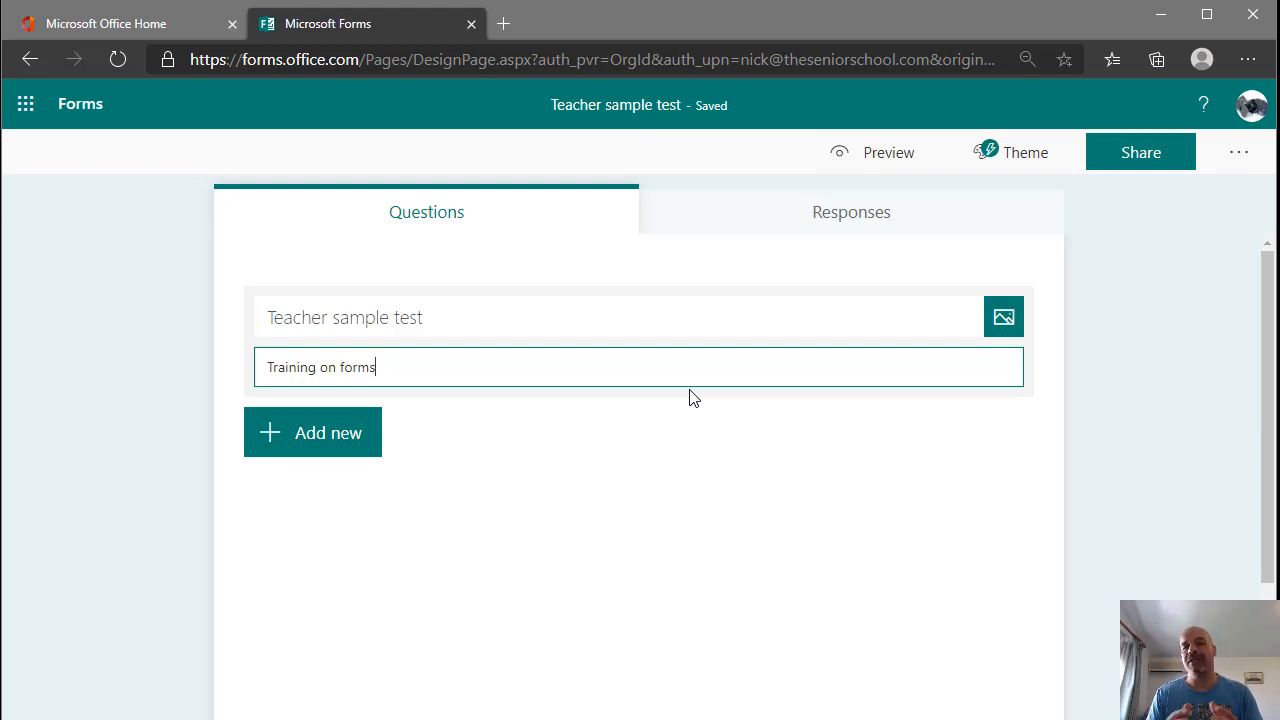
- Add a choice question with the text "What device type is the monitor?"
click(330, 440)
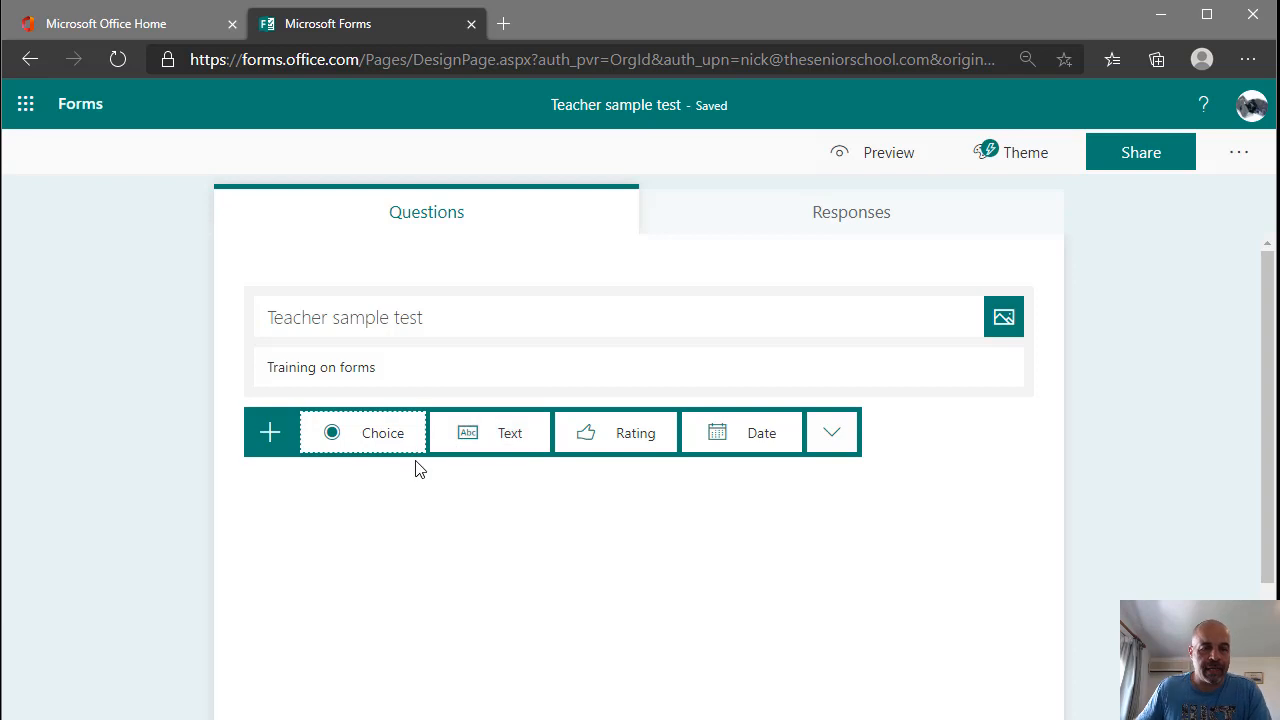
click(386, 433)
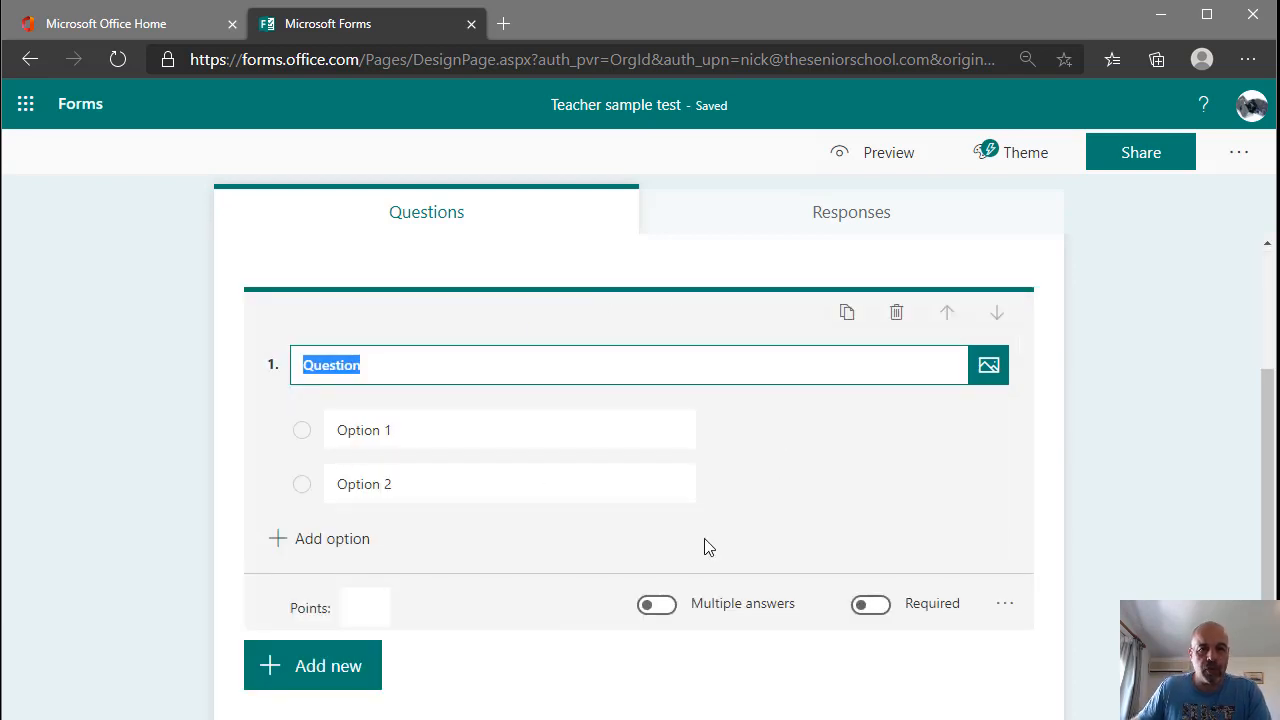
click(426, 367)
drag(426, 367, 297, 364)
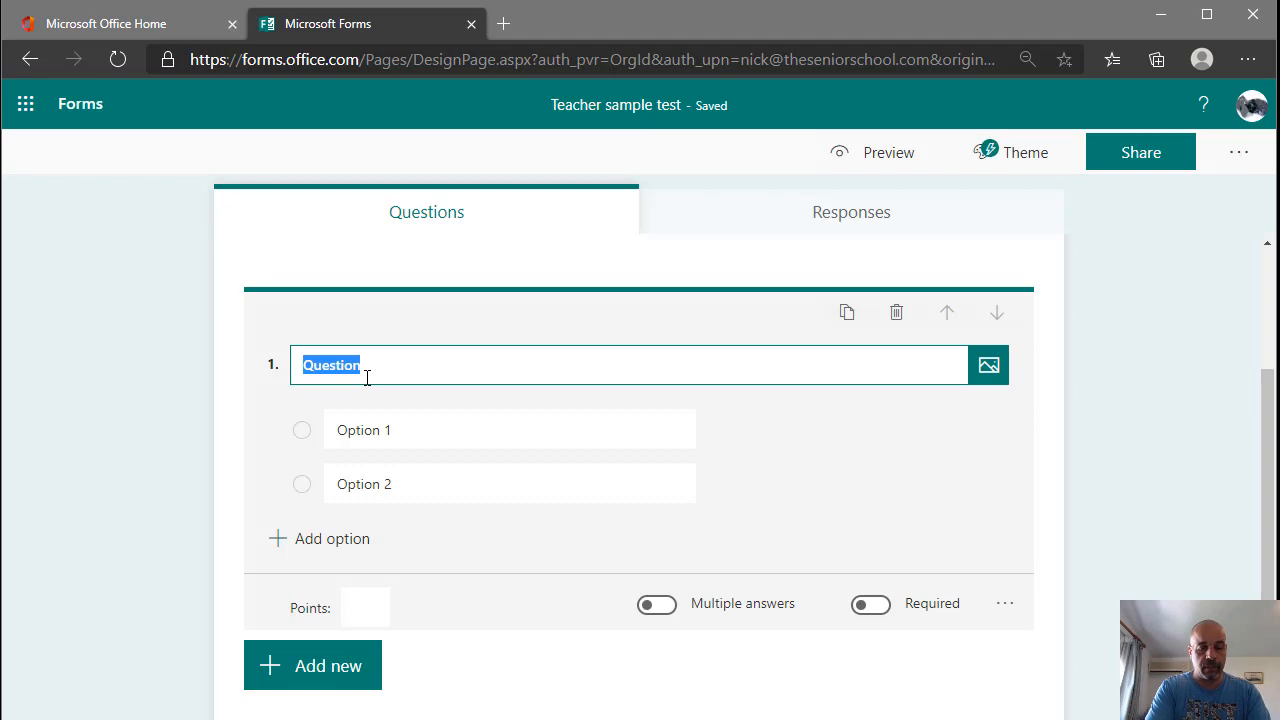
text(What de)
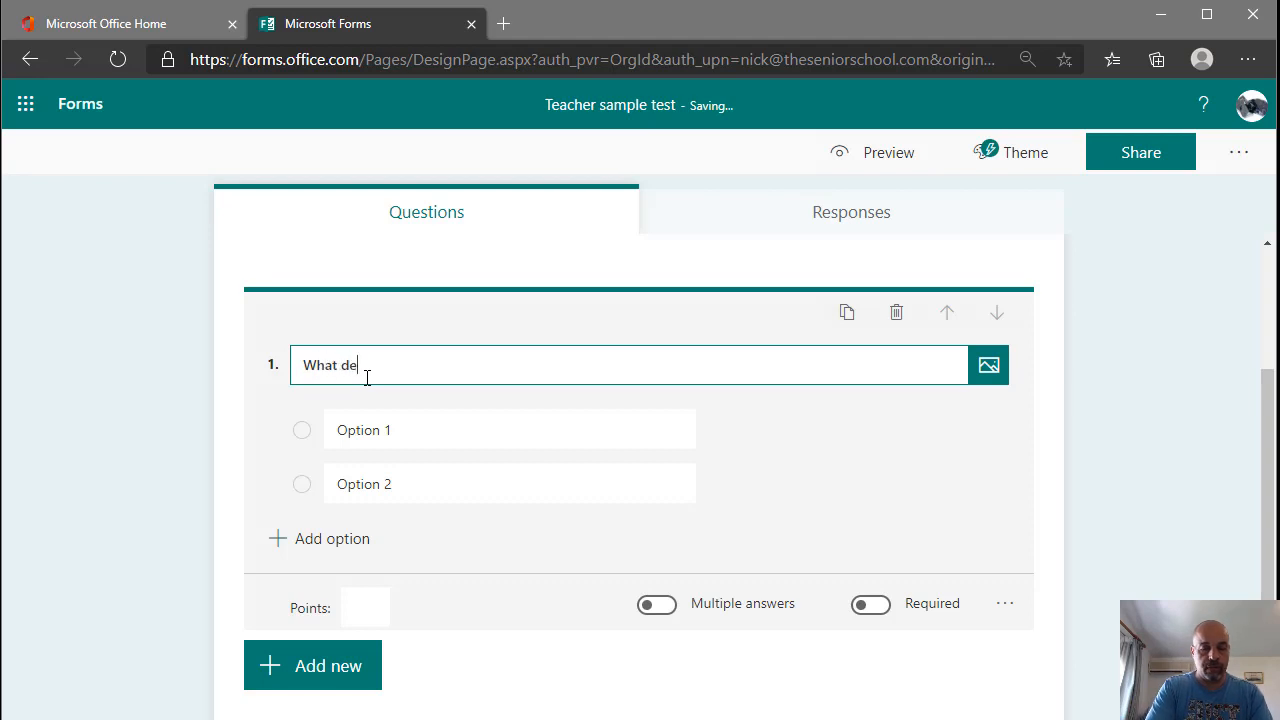
text(vice type is the monitor)
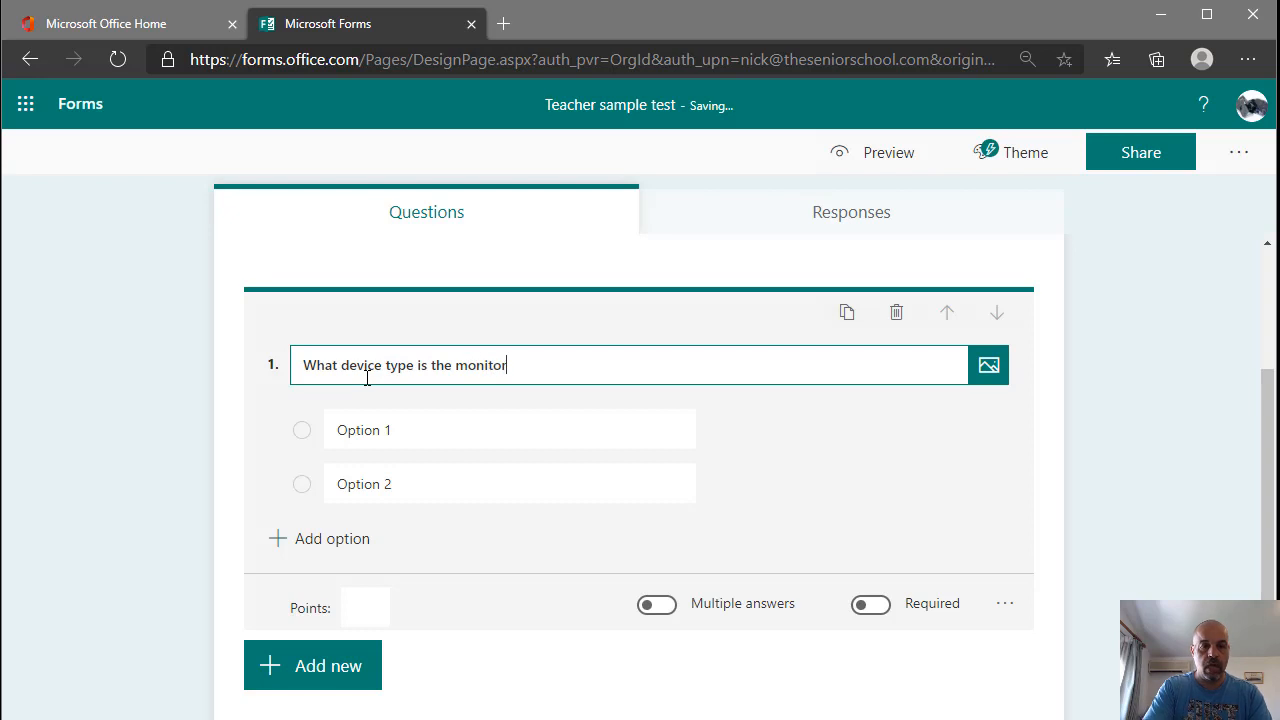
click(466, 428)
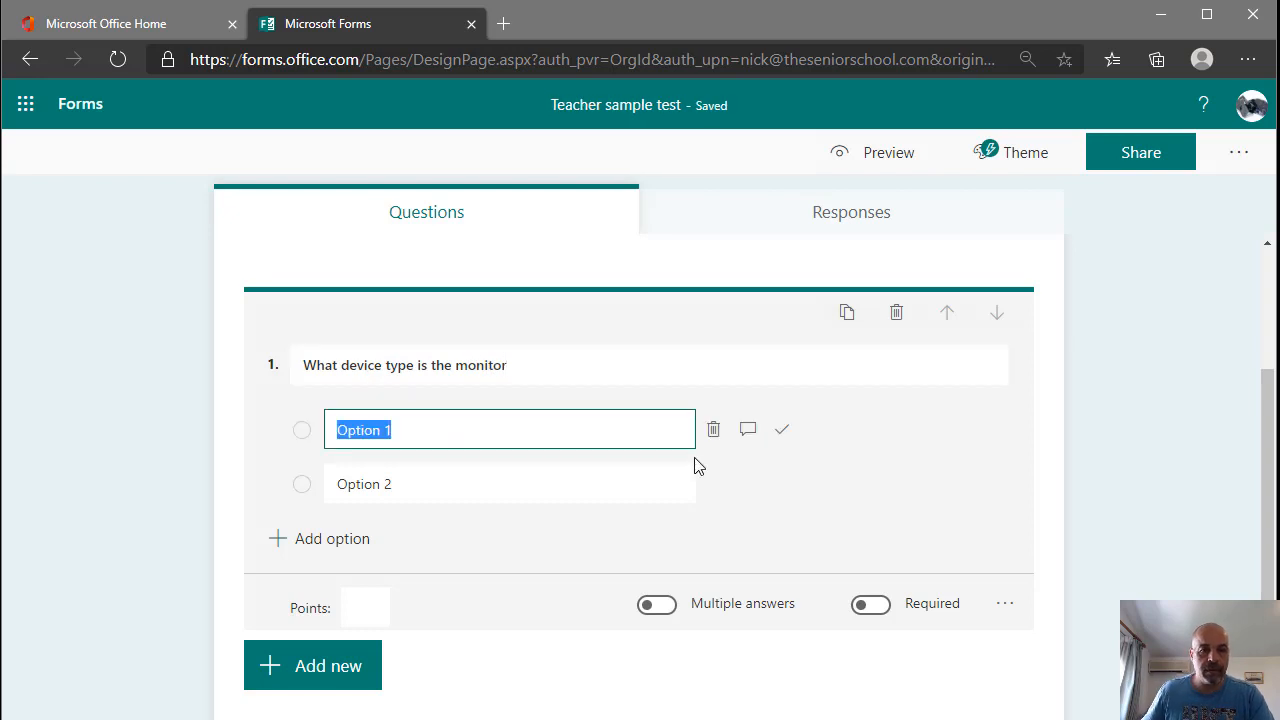
click(557, 357)
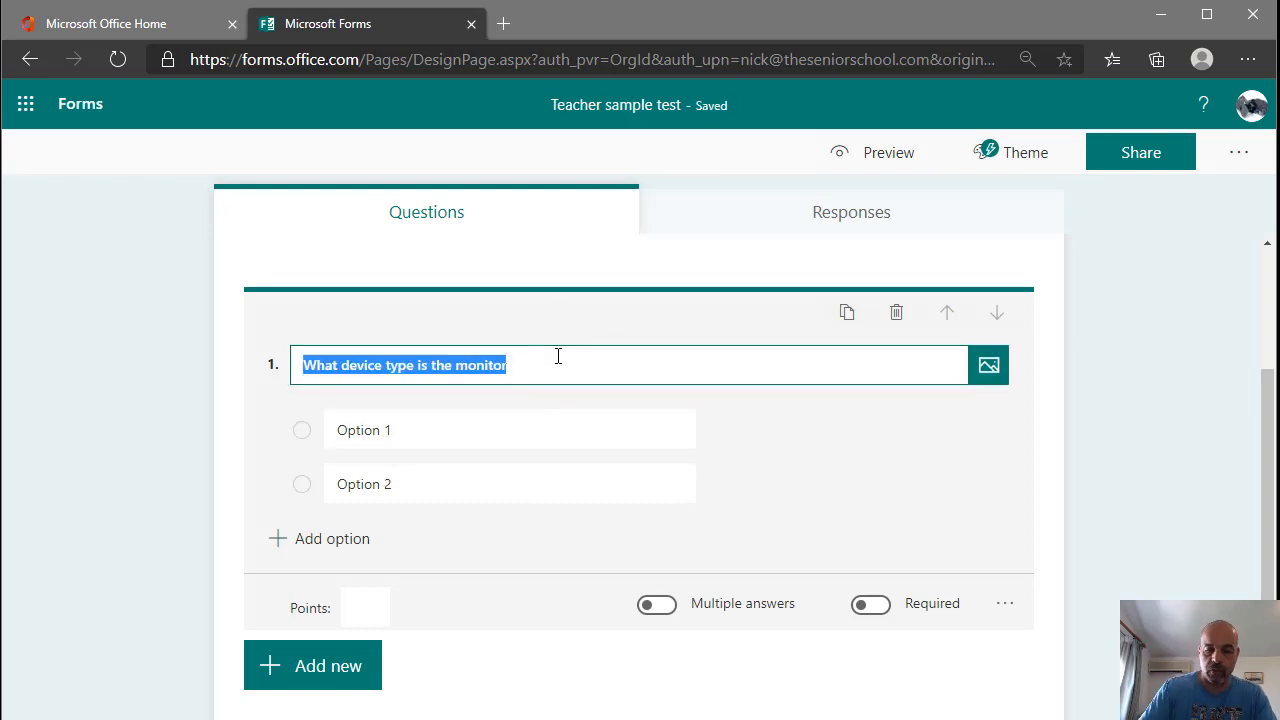
click(558, 356)
text(?)
- Give the monitor question four answer options: Input, Output, Storage and System
click(523, 437)
text(Input)
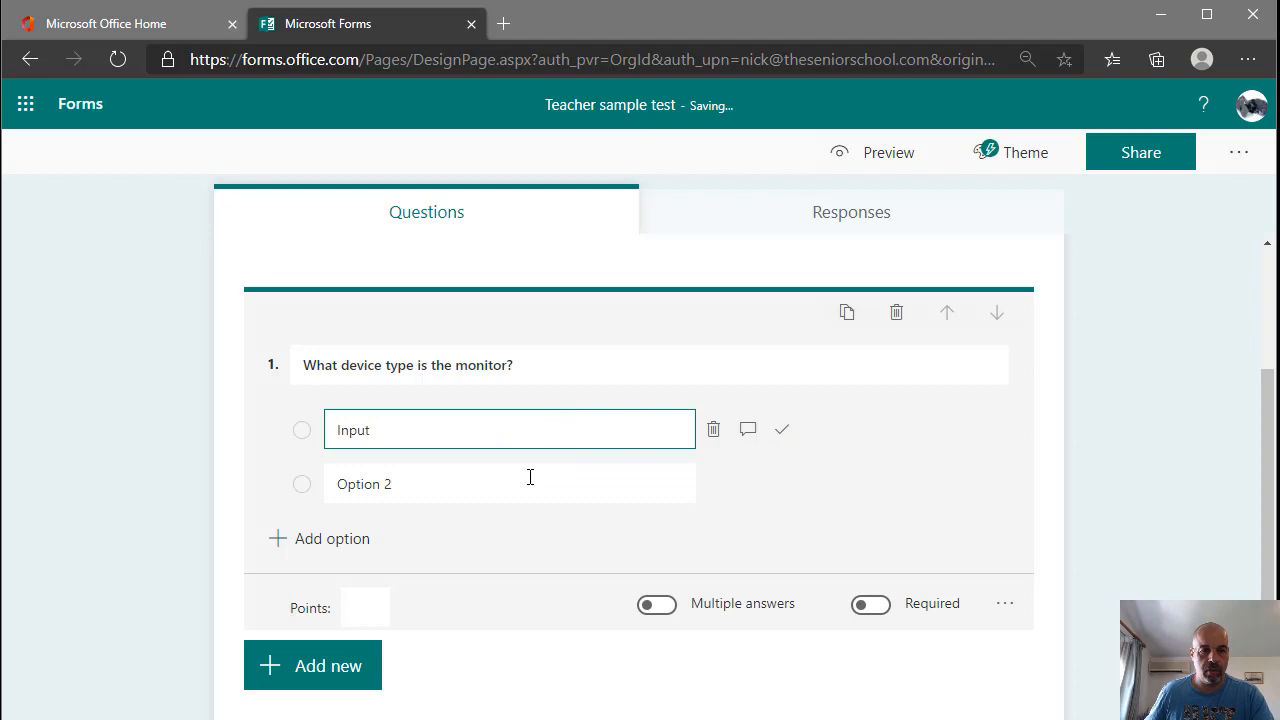
click(528, 480)
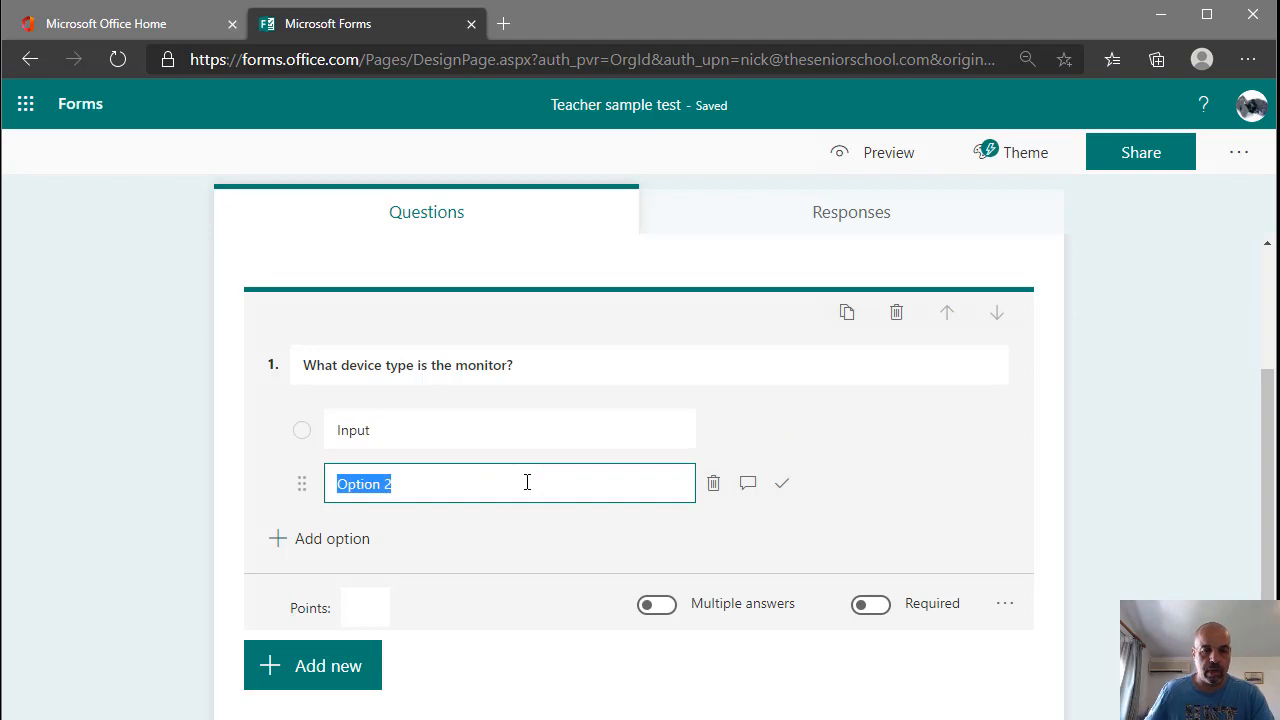
text(Output)
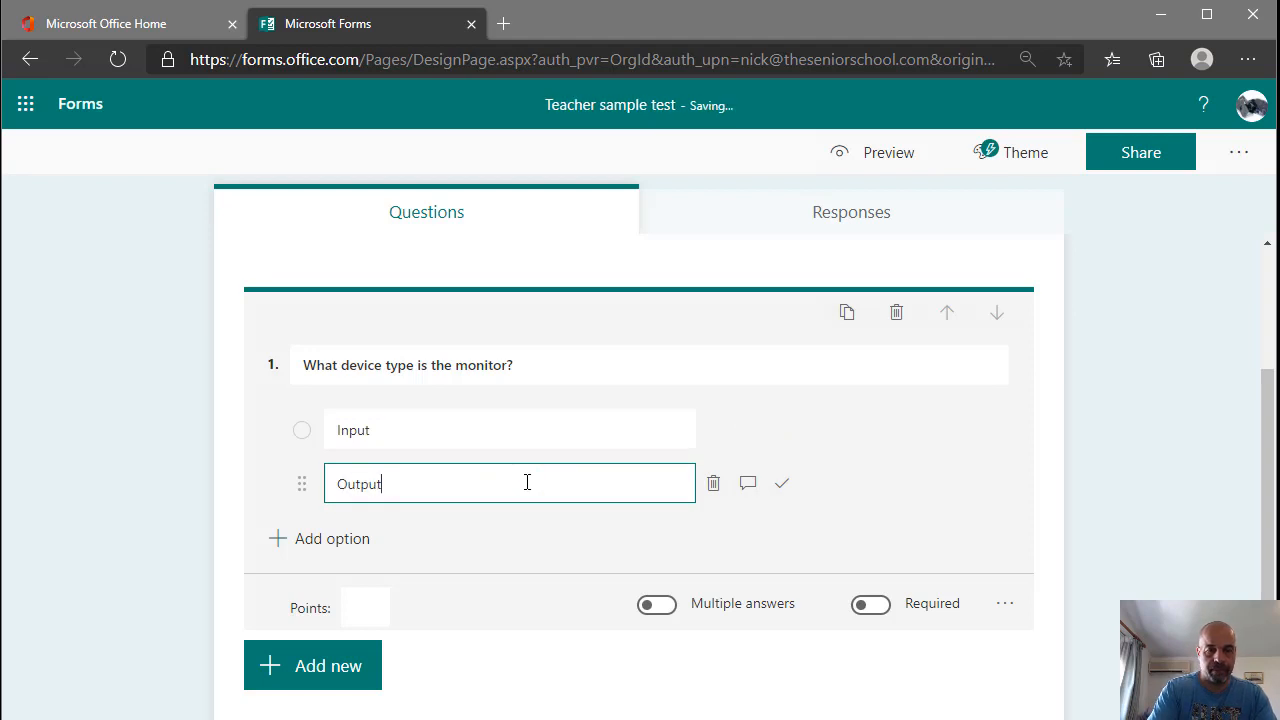
click(348, 540)
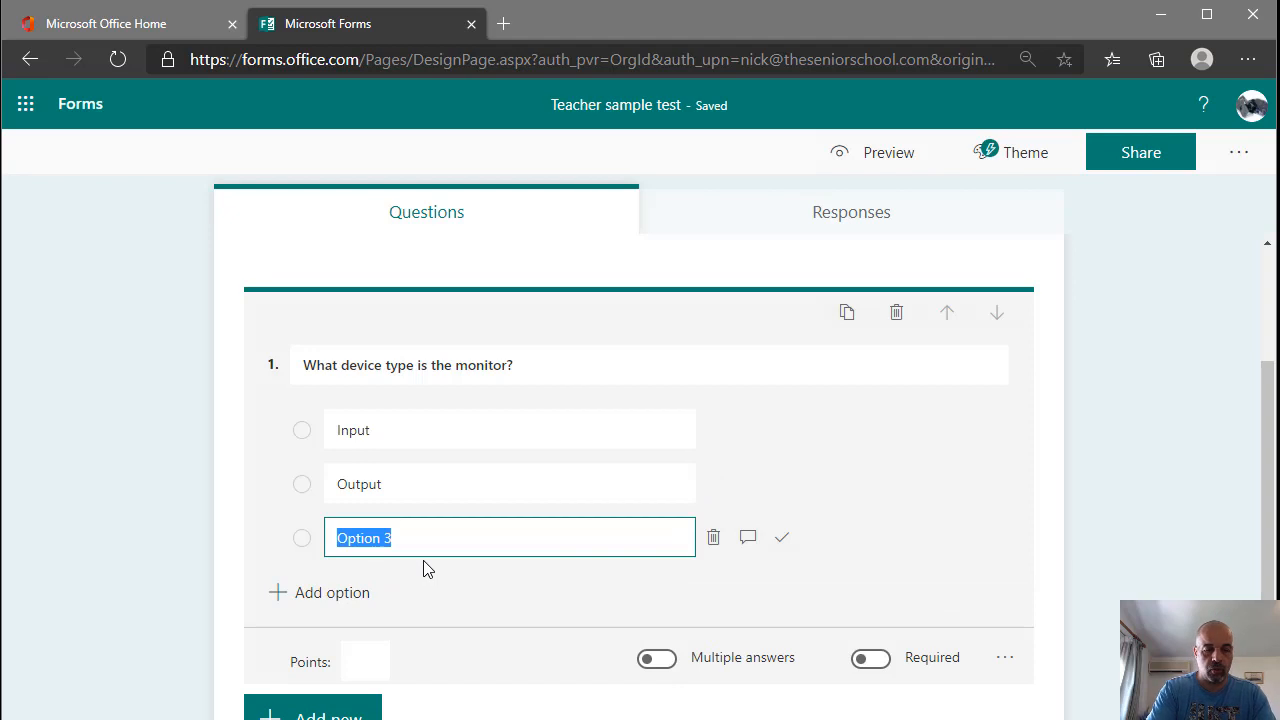
text(Storage)
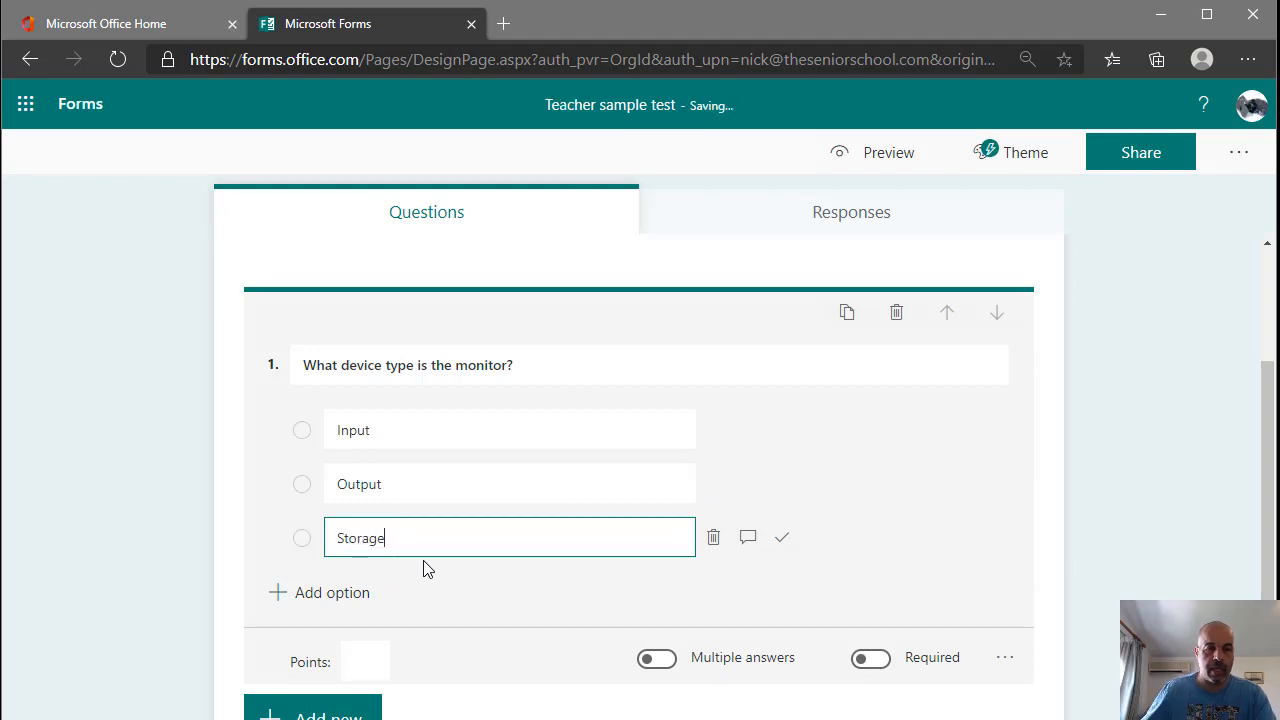
click(323, 594)
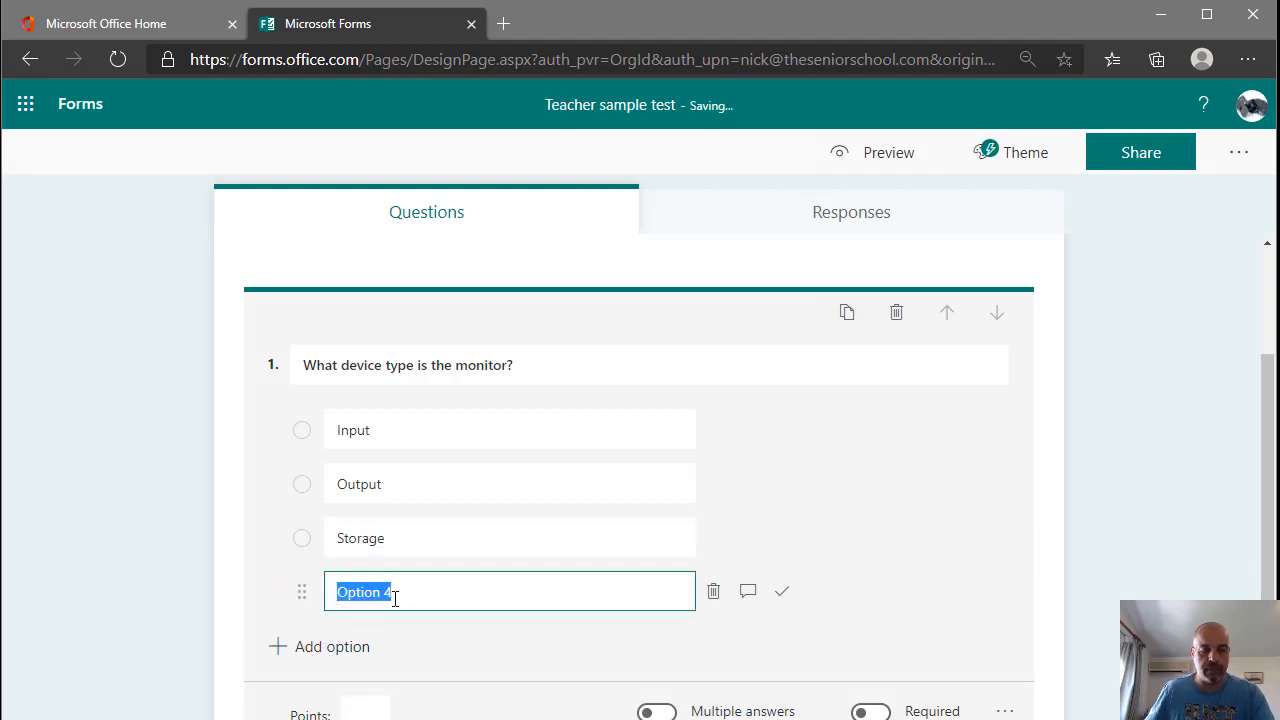
text(System)
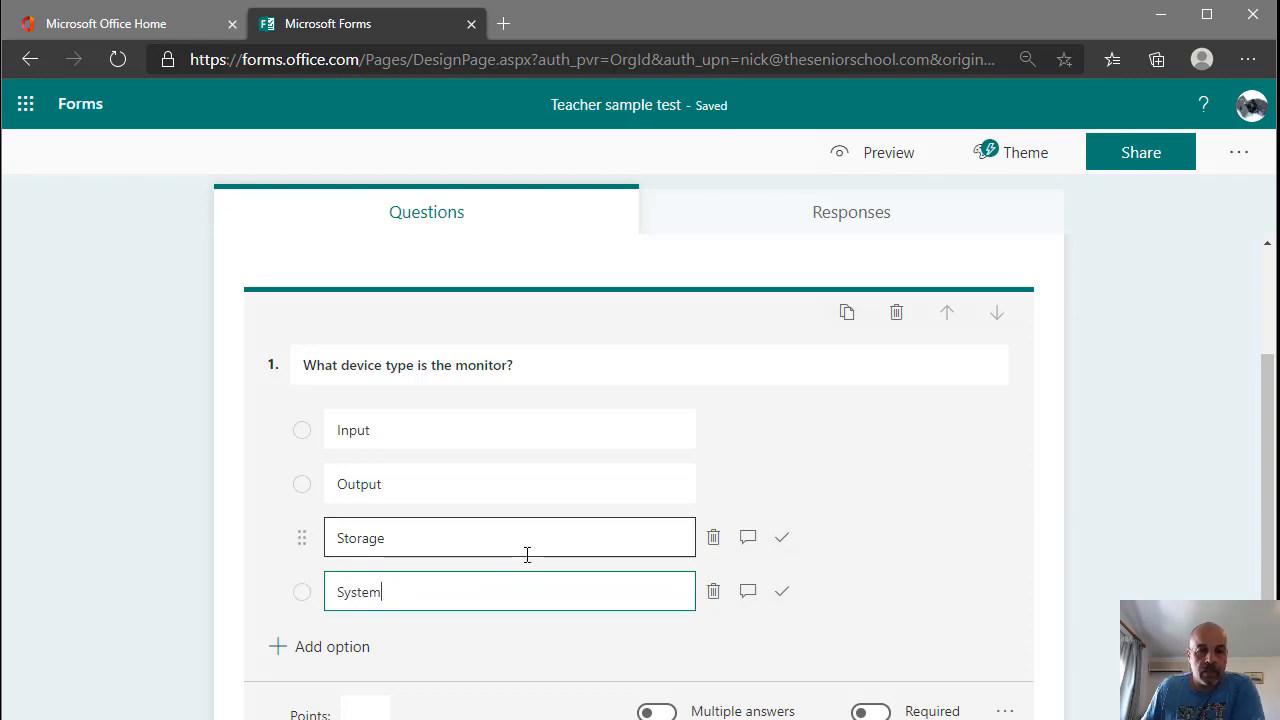
- Allow multiple answers on the monitor question with Output and System marked correct, and assign it 2 points
scroll(528, 553, down, 1)
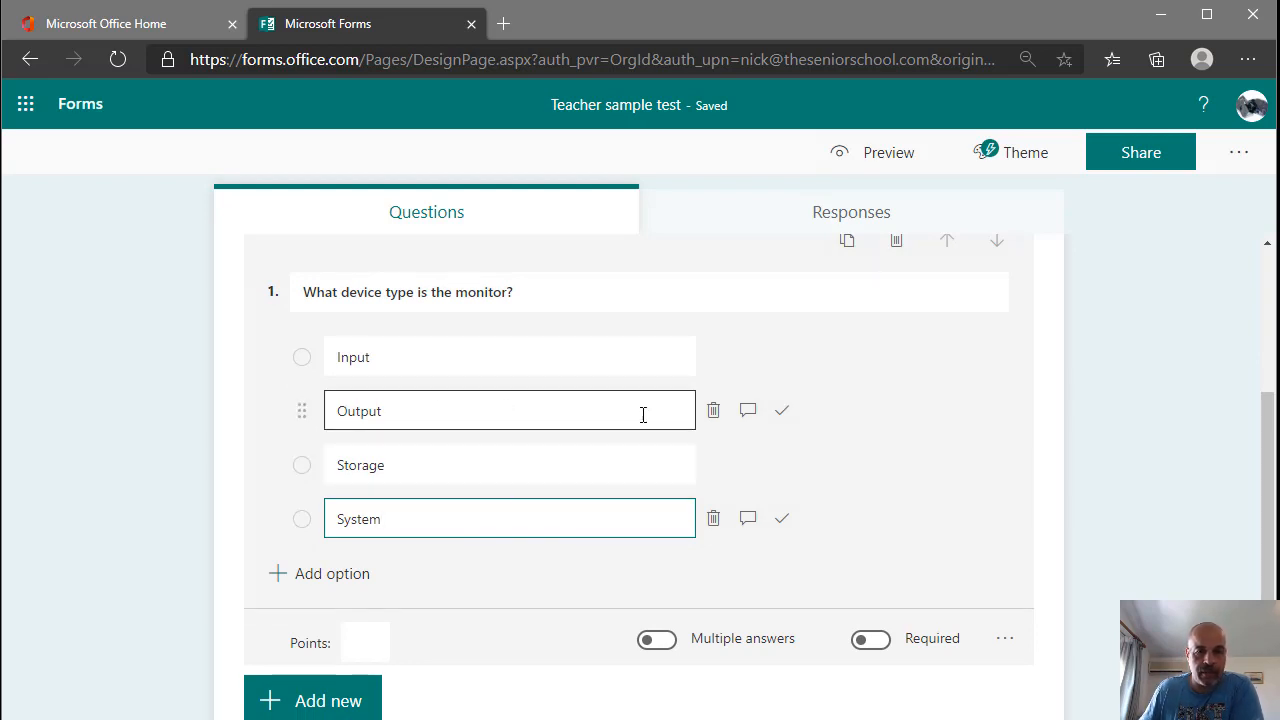
click(783, 414)
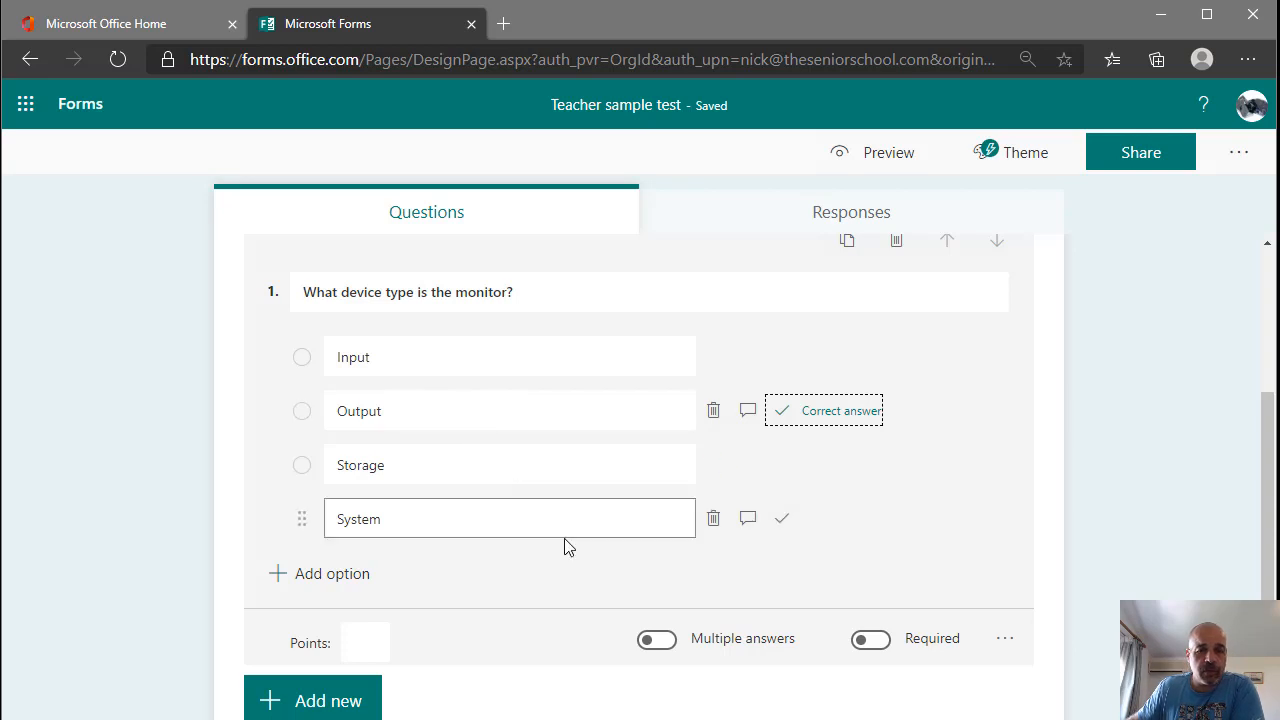
click(670, 651)
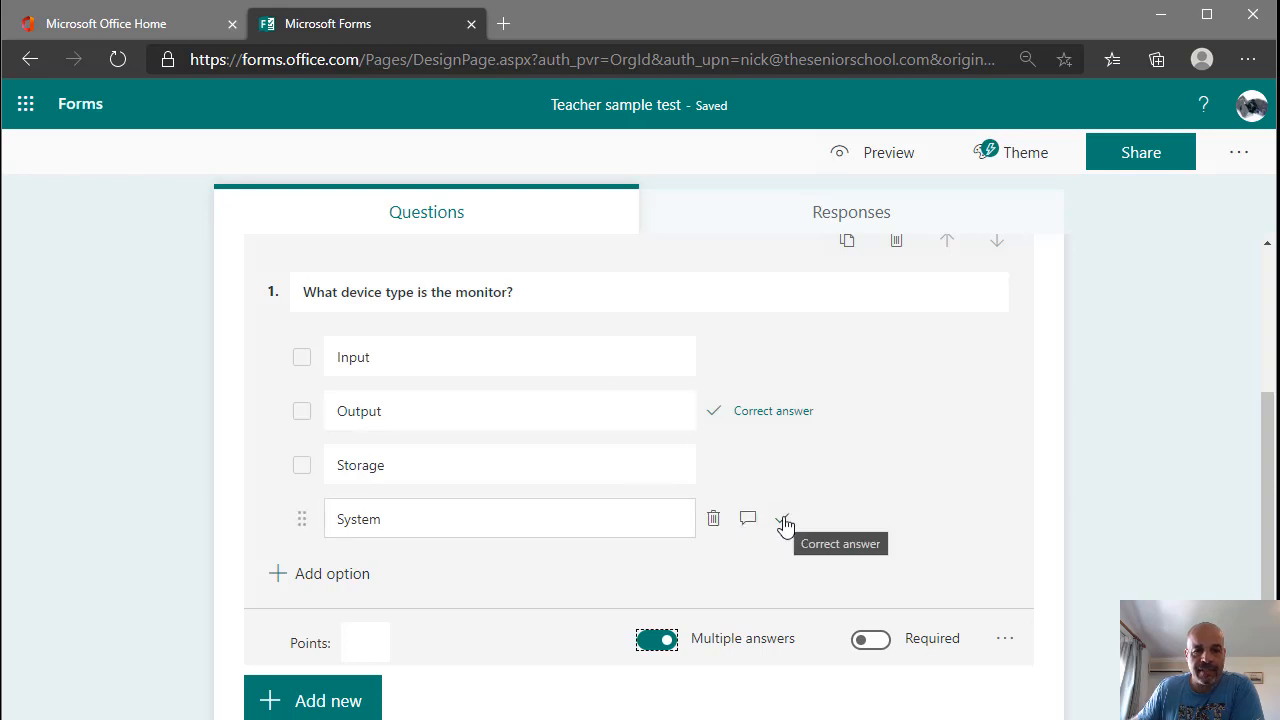
click(781, 519)
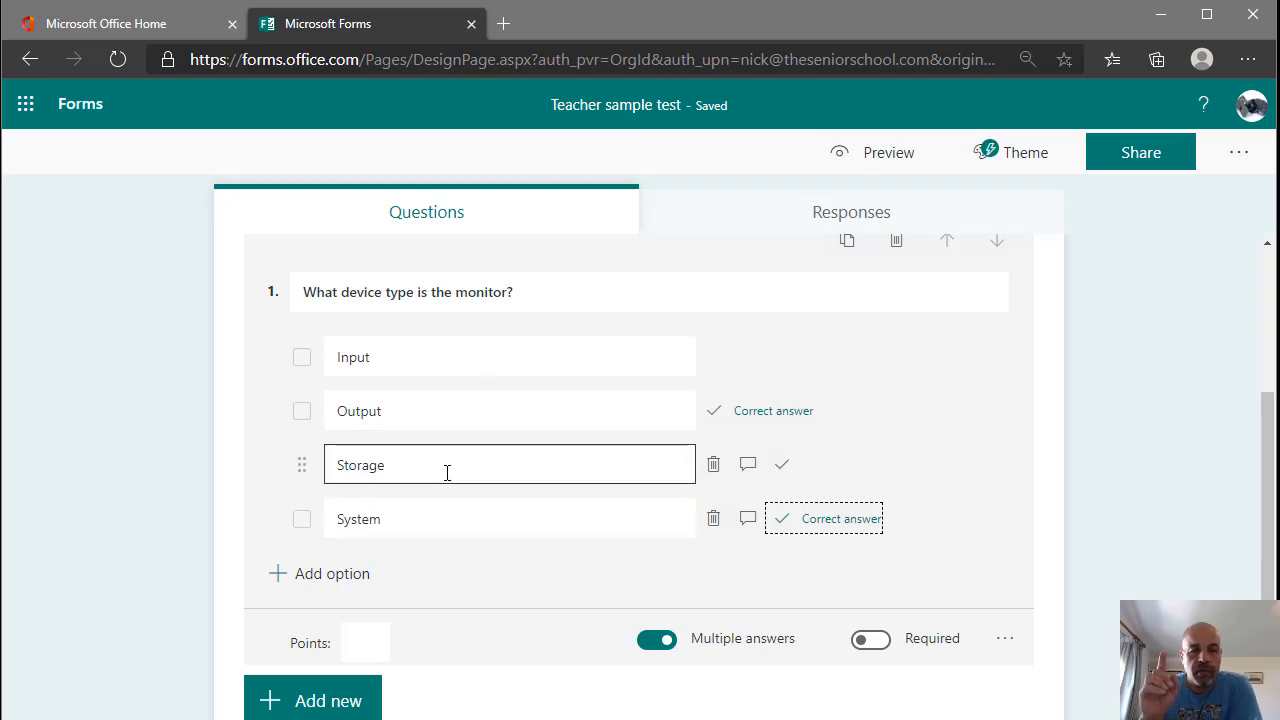
click(385, 643)
text(2)
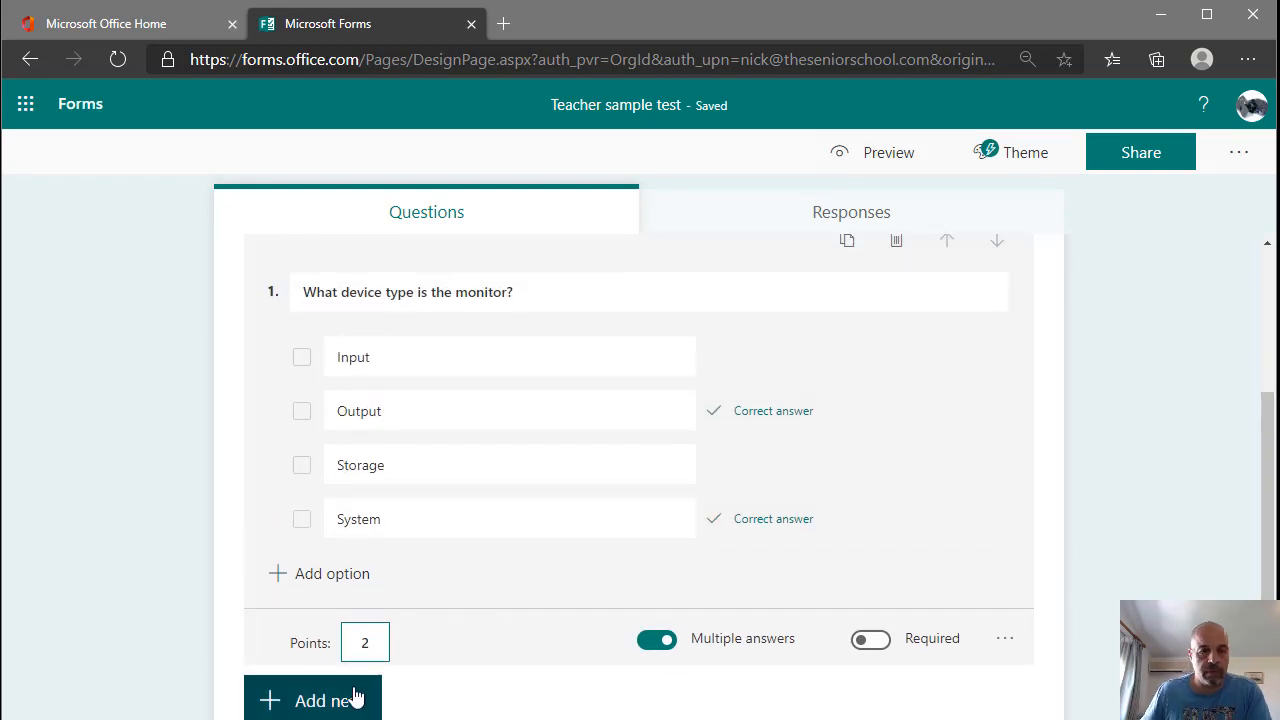
- Add a second choice question with the text "Solve for X" and turn on its subtitle
click(350, 703)
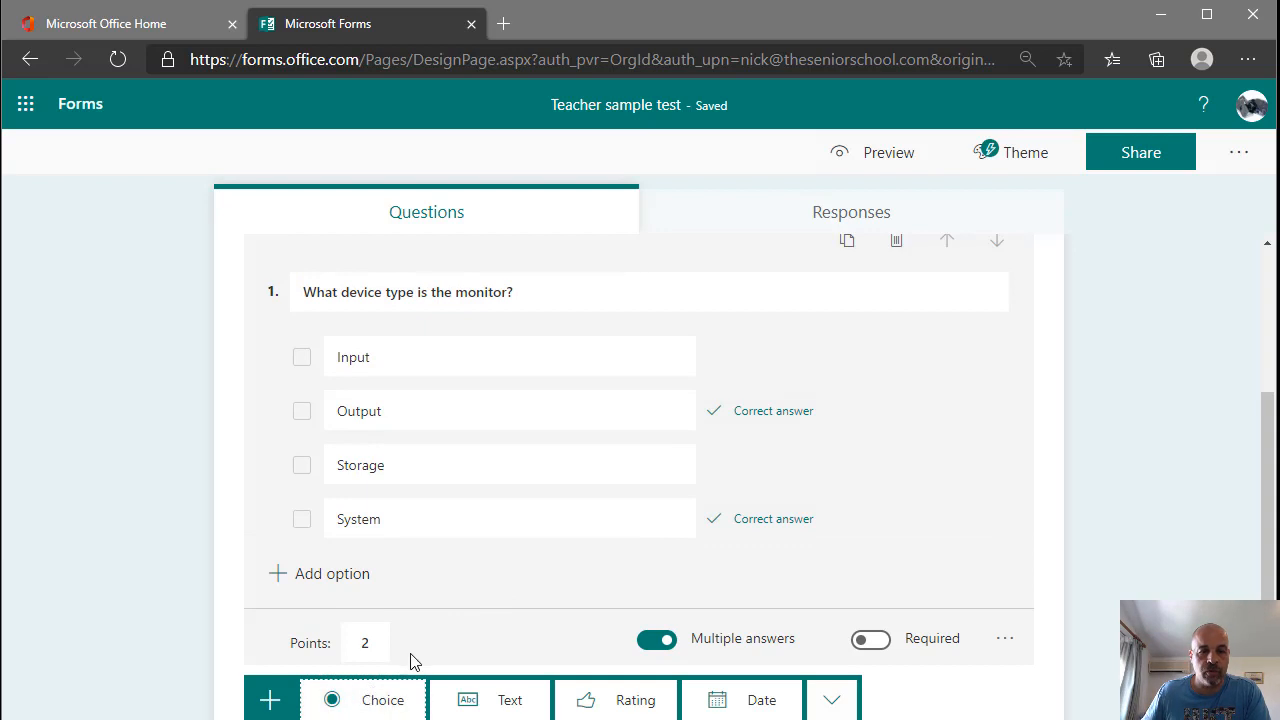
click(391, 591)
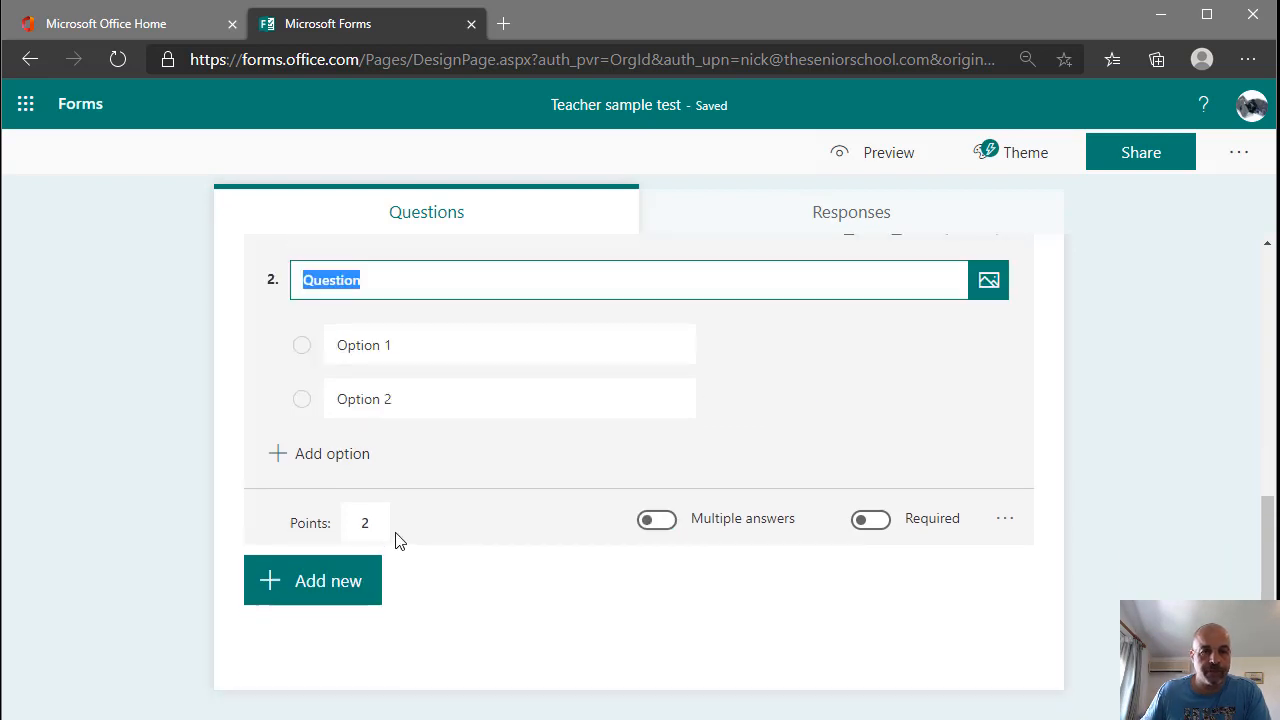
text(S)
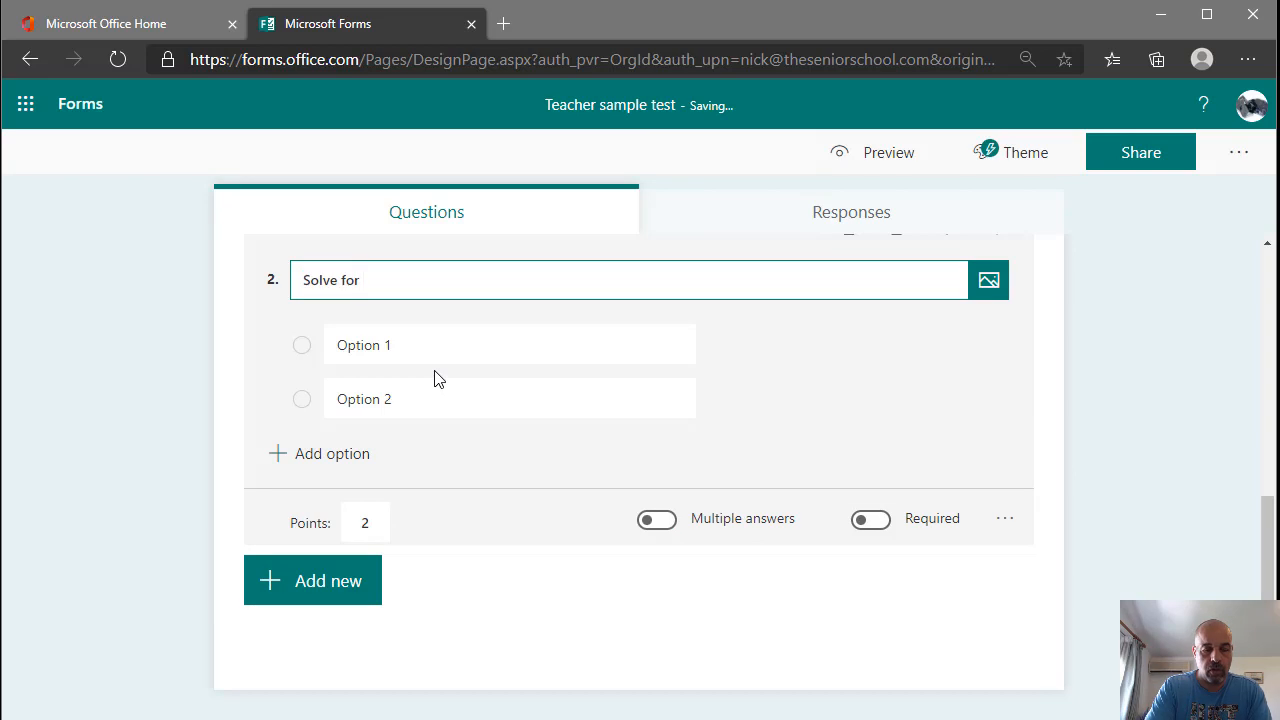
text(olve for )
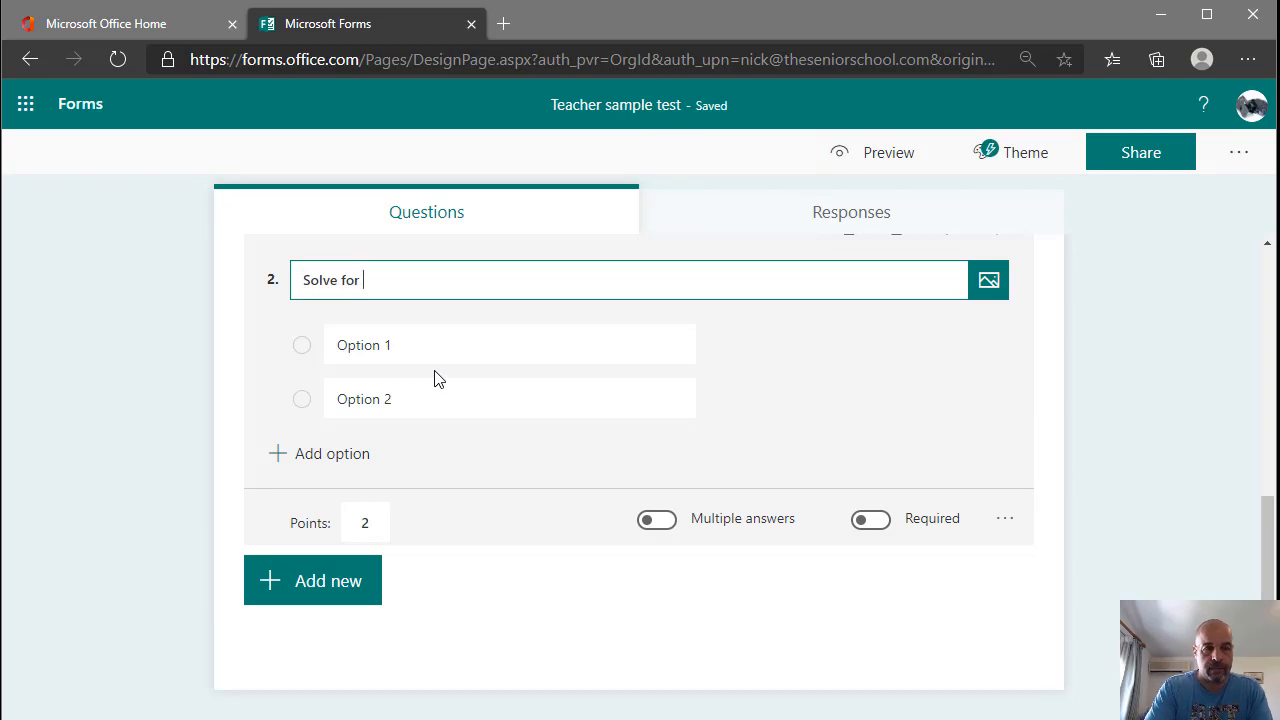
text(X)
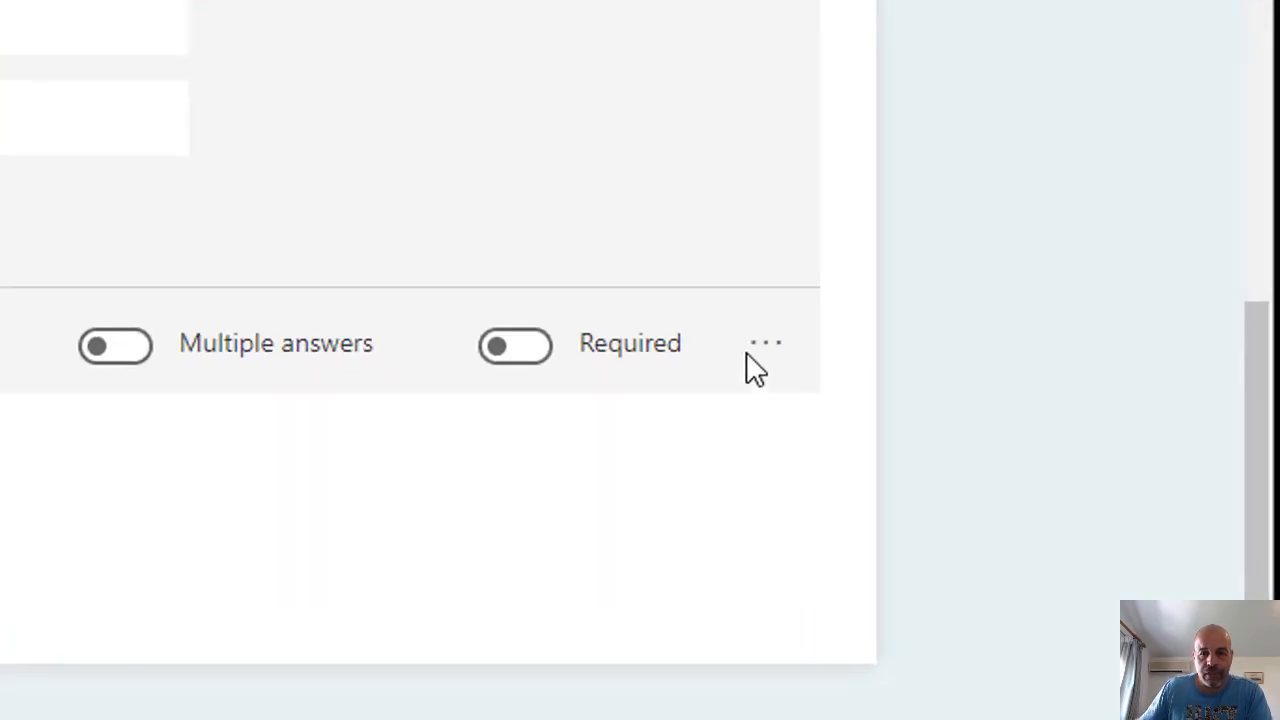
click(1005, 518)
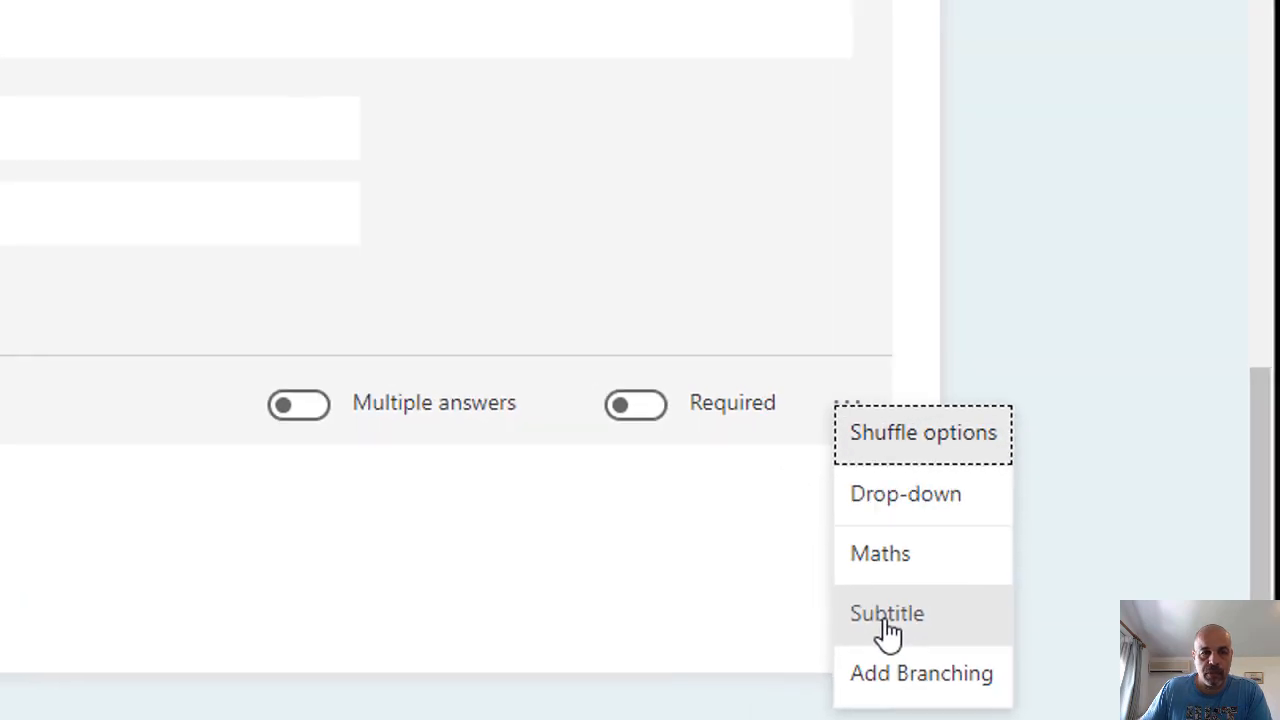
click(888, 615)
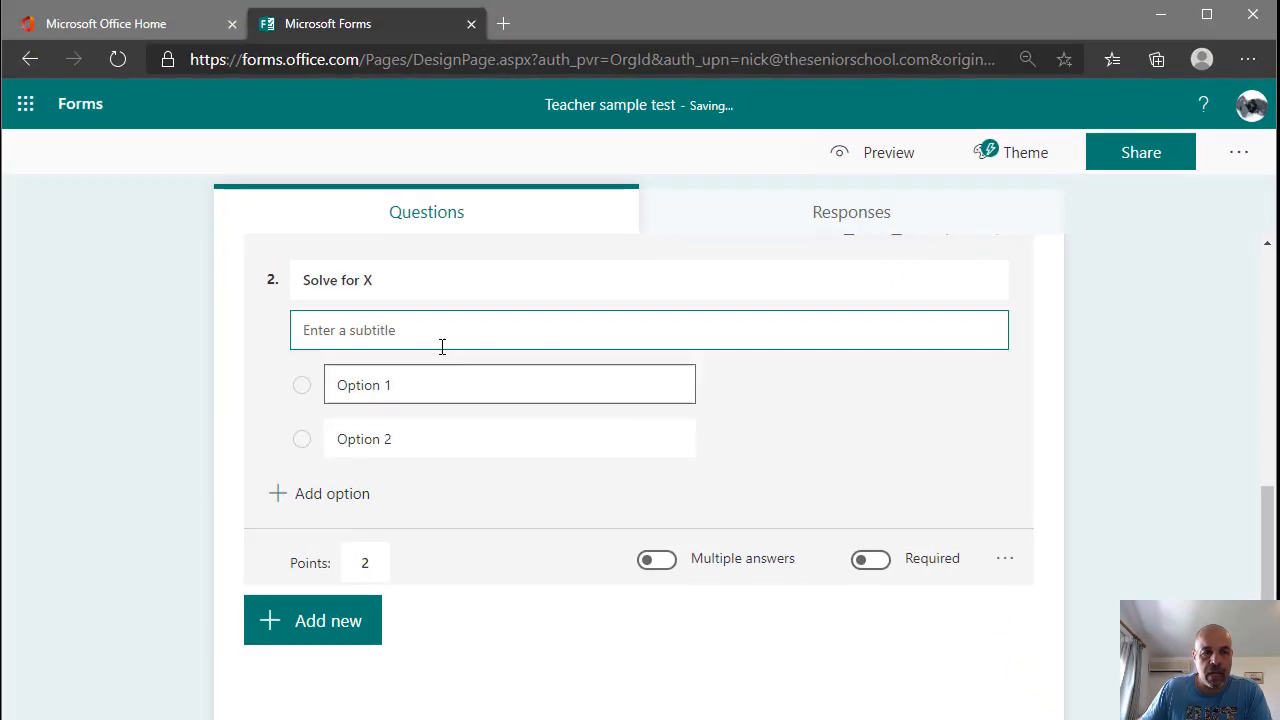
- Turn on the subtitle for the monitor question and leave it blank
scroll(534, 457, up, 5)
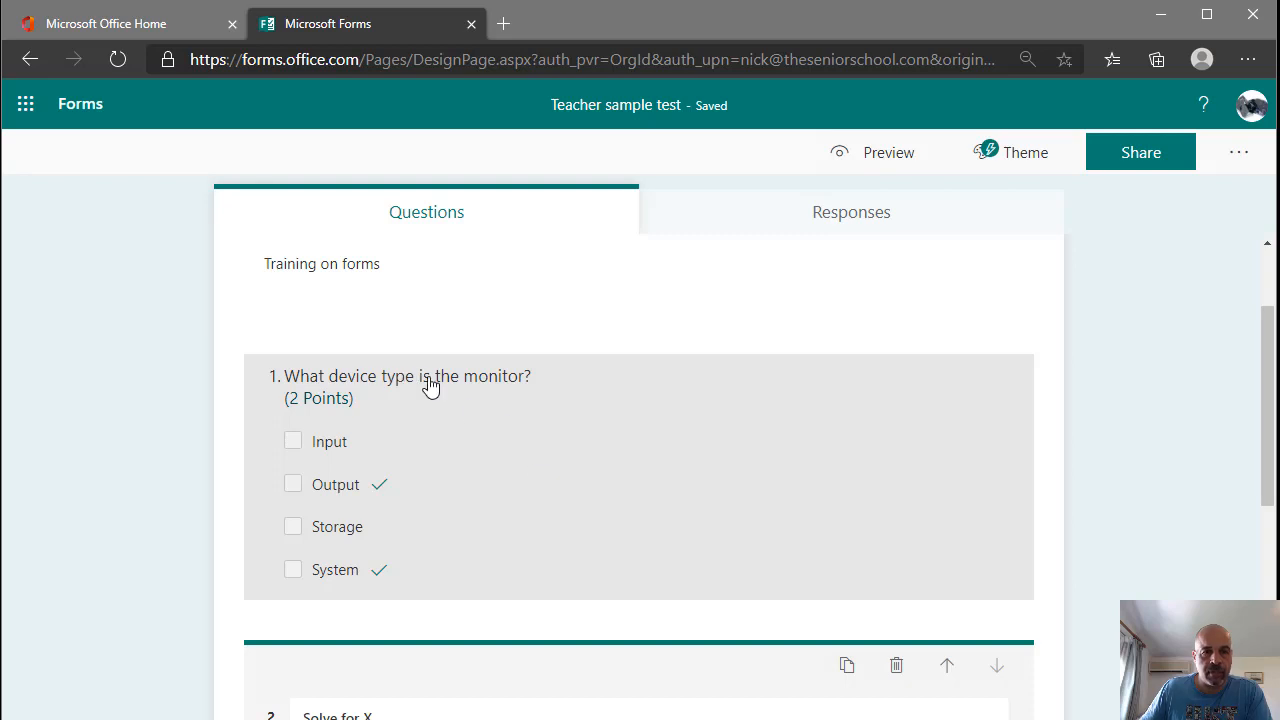
click(620, 445)
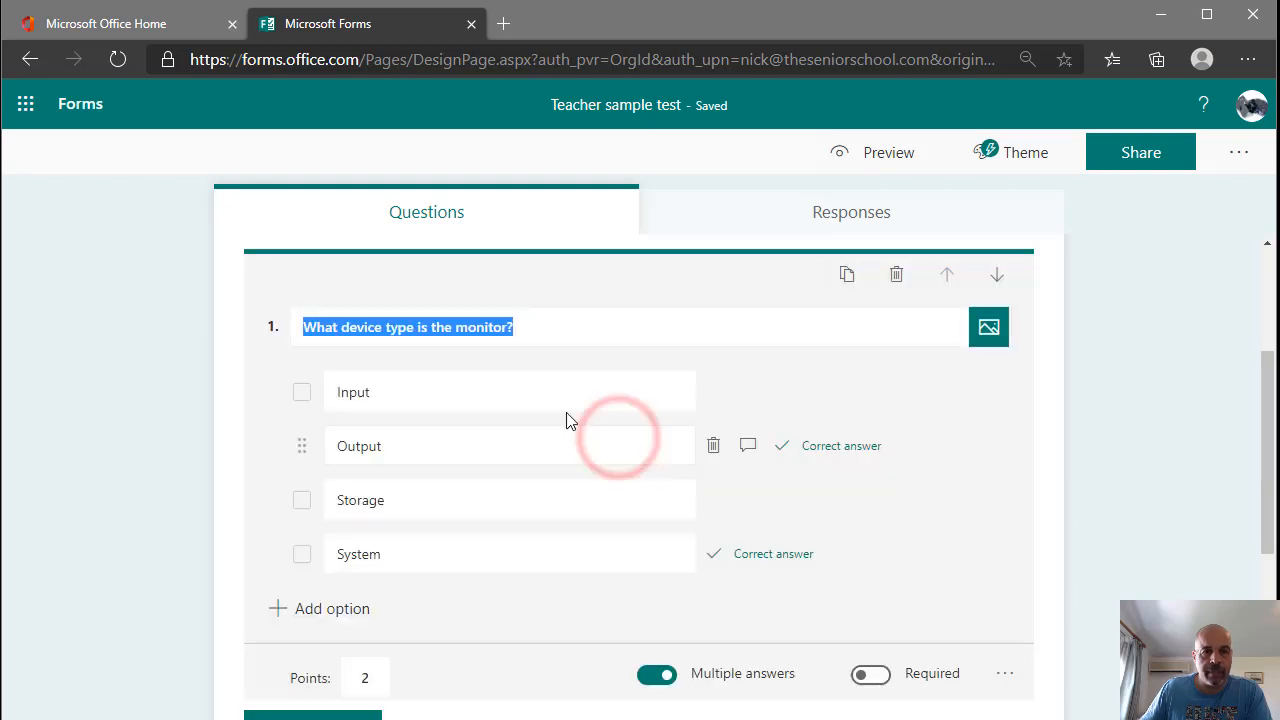
click(1003, 674)
click(1024, 652)
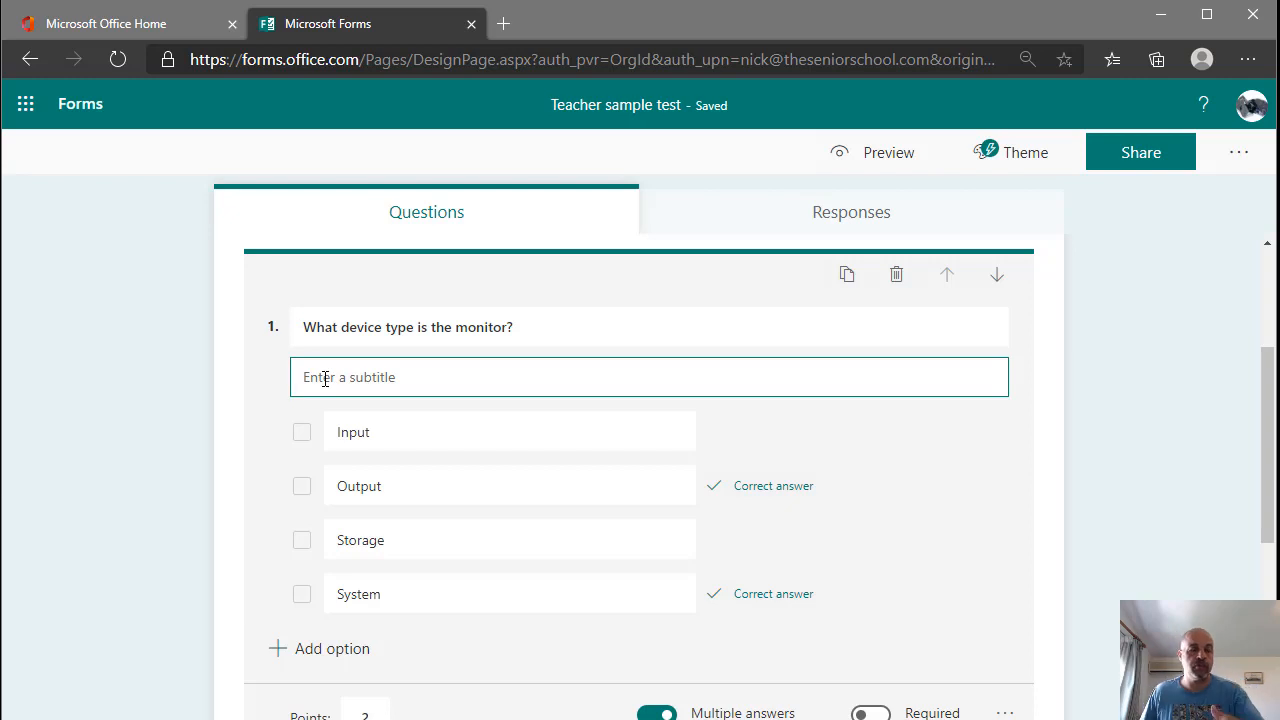
key(Escape)
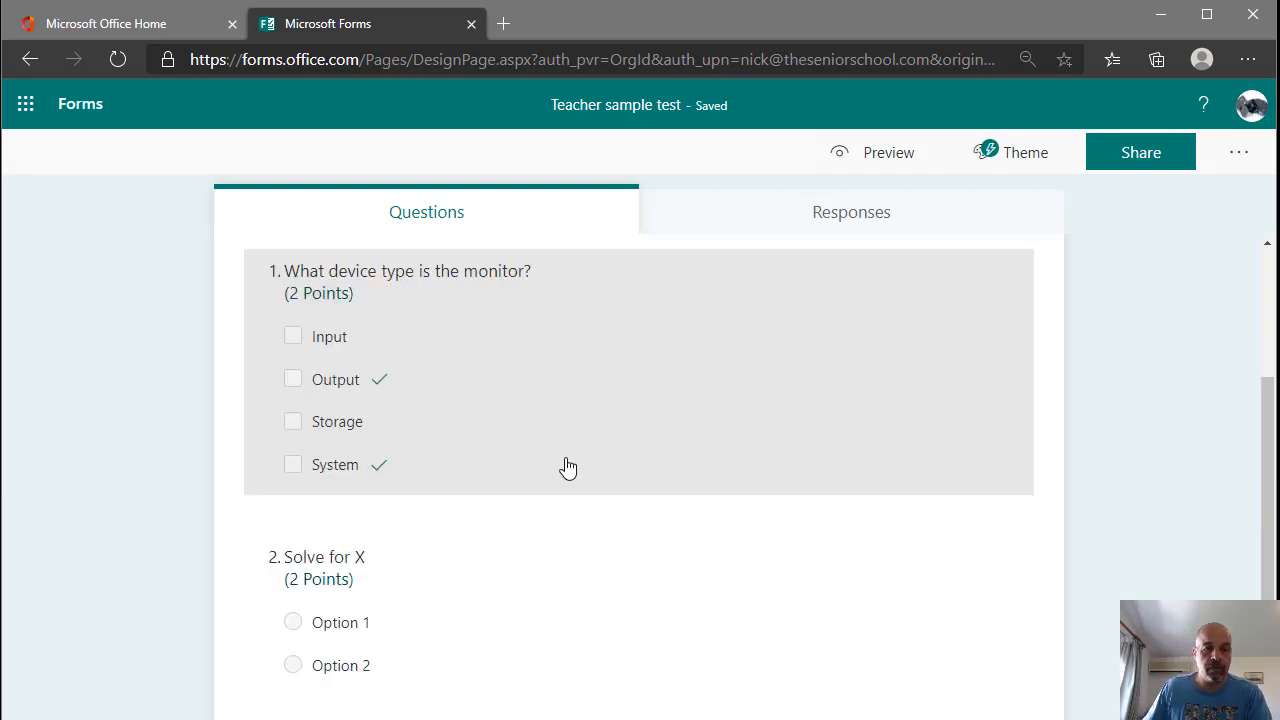
- Turn on the Maths option for the "Solve for X" question
scroll(567, 467, up, 2)
scroll(460, 400, down, 3)
click(453, 459)
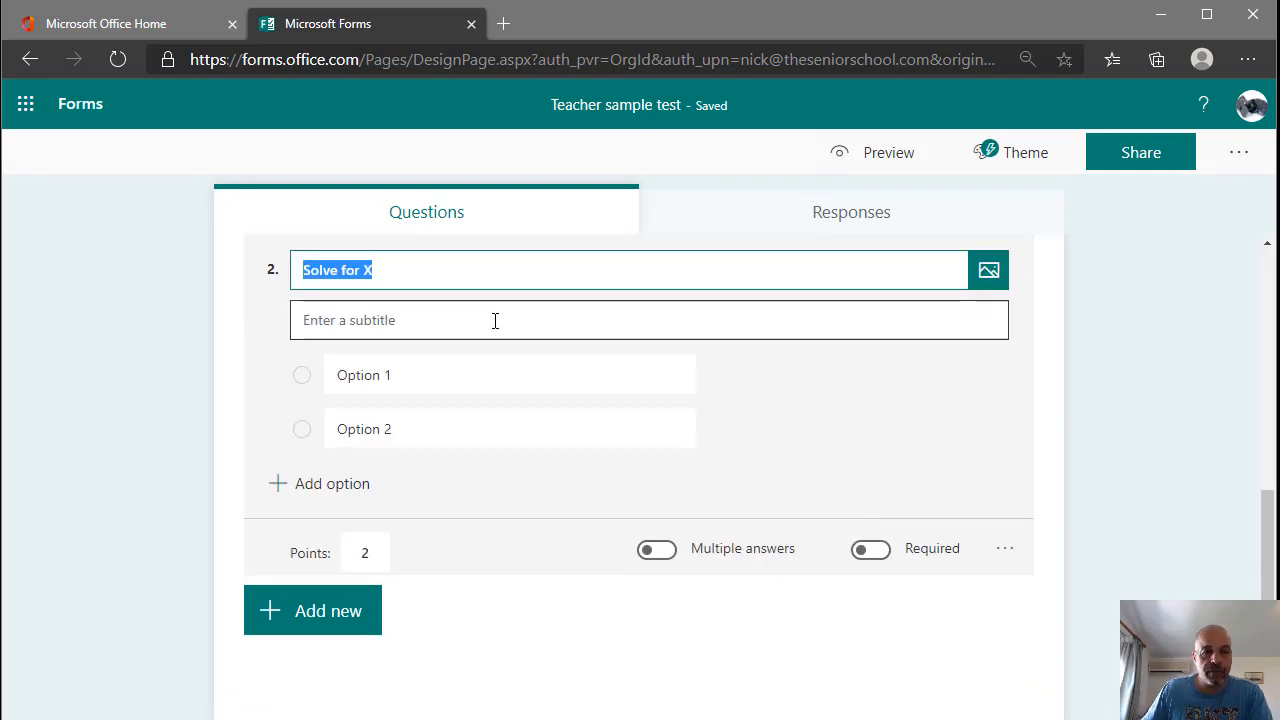
click(428, 319)
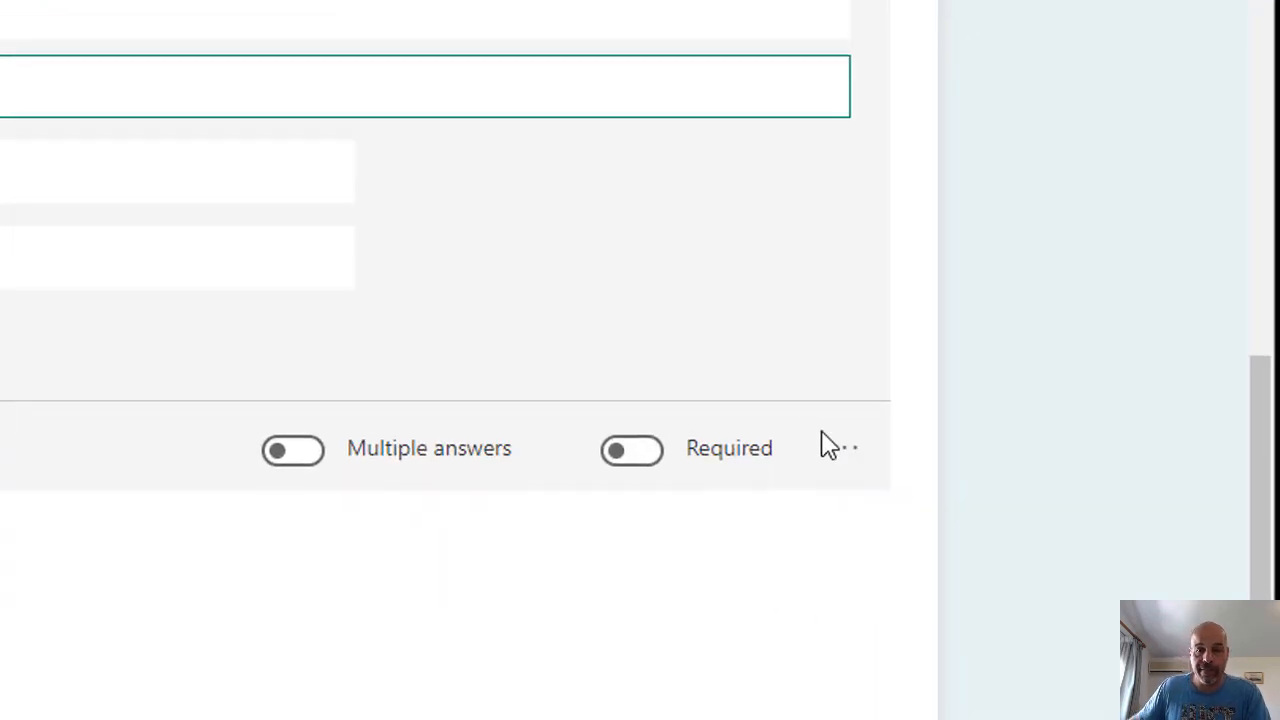
click(845, 458)
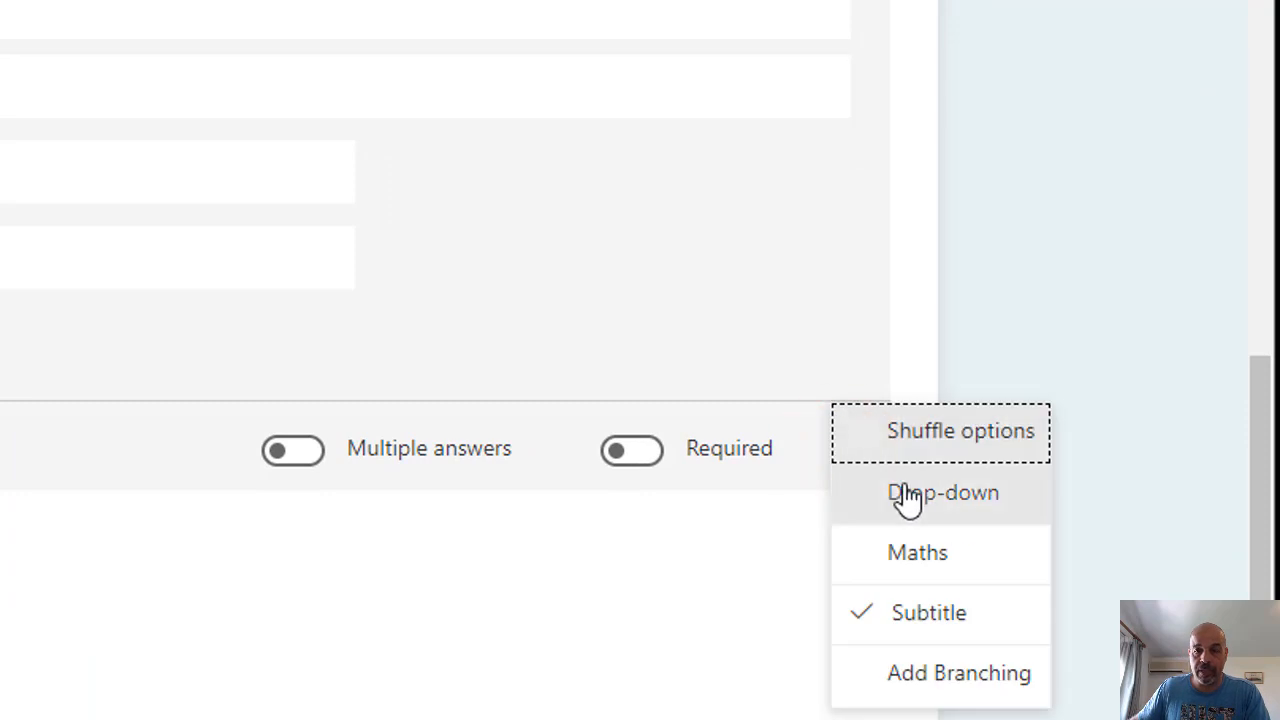
click(932, 568)
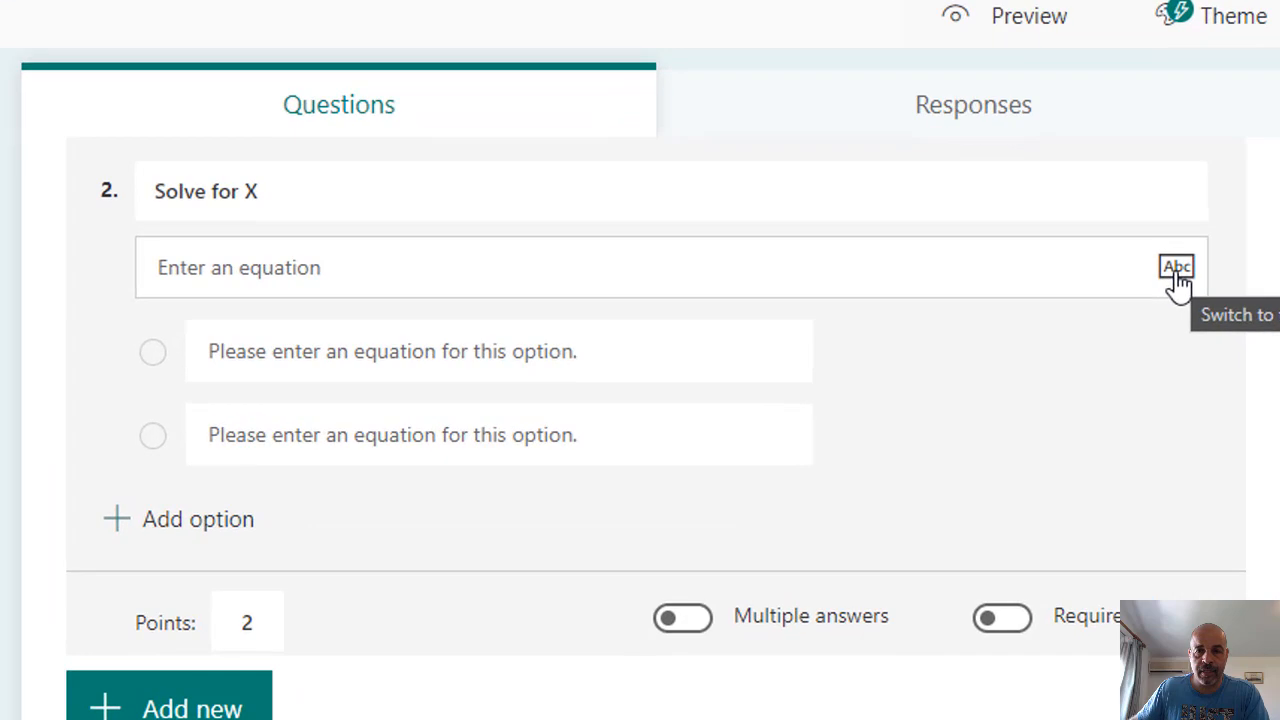
- Switch the "Solve for X" subtitle to text entry and back to equation entry
click(978, 336)
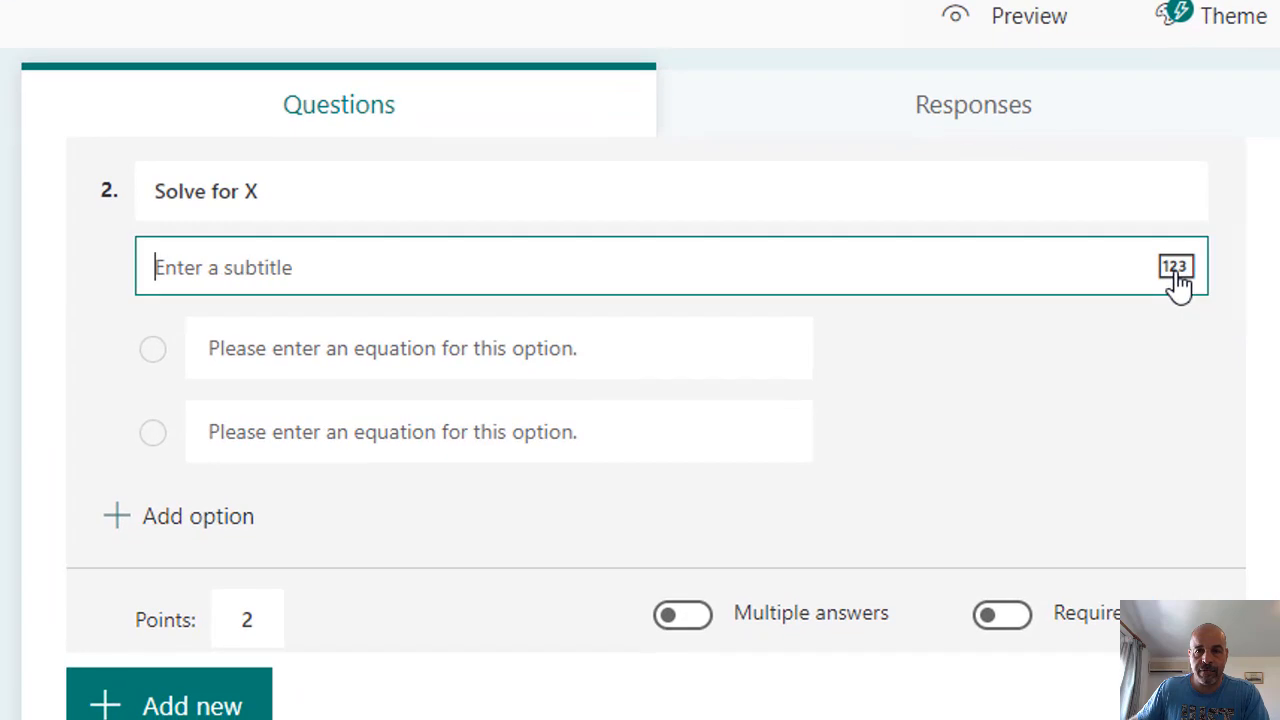
click(283, 262)
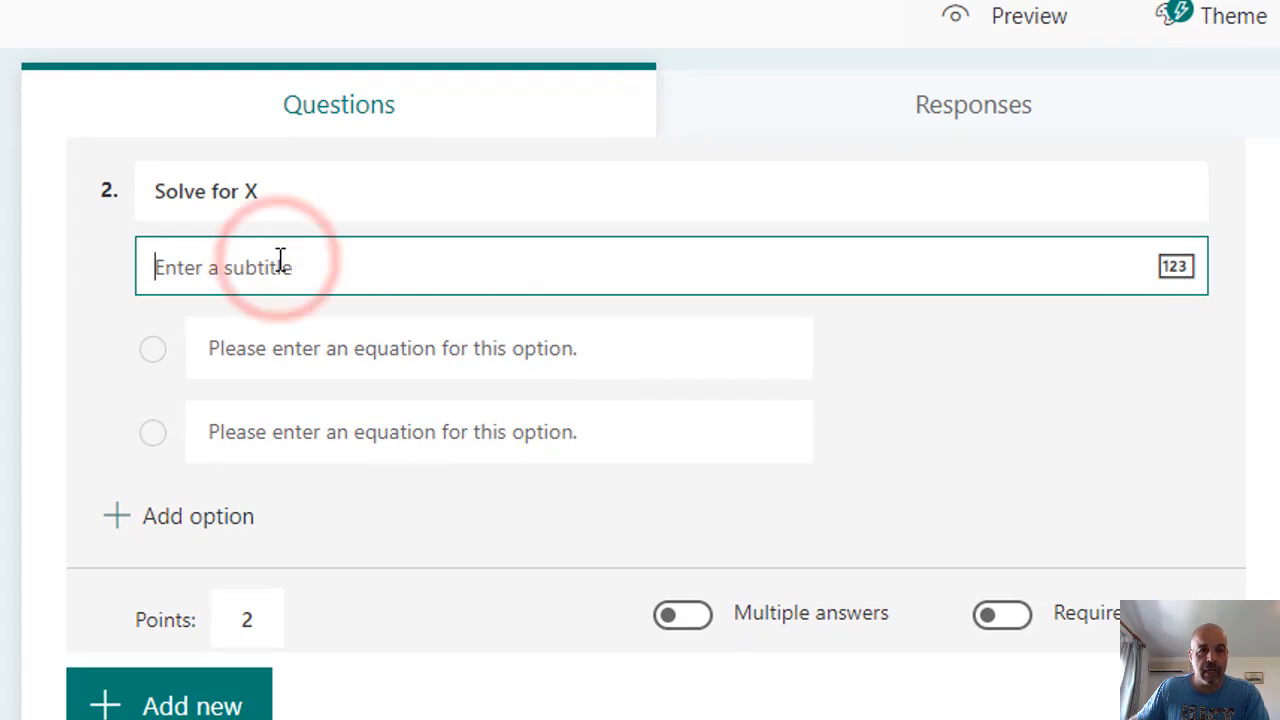
click(229, 266)
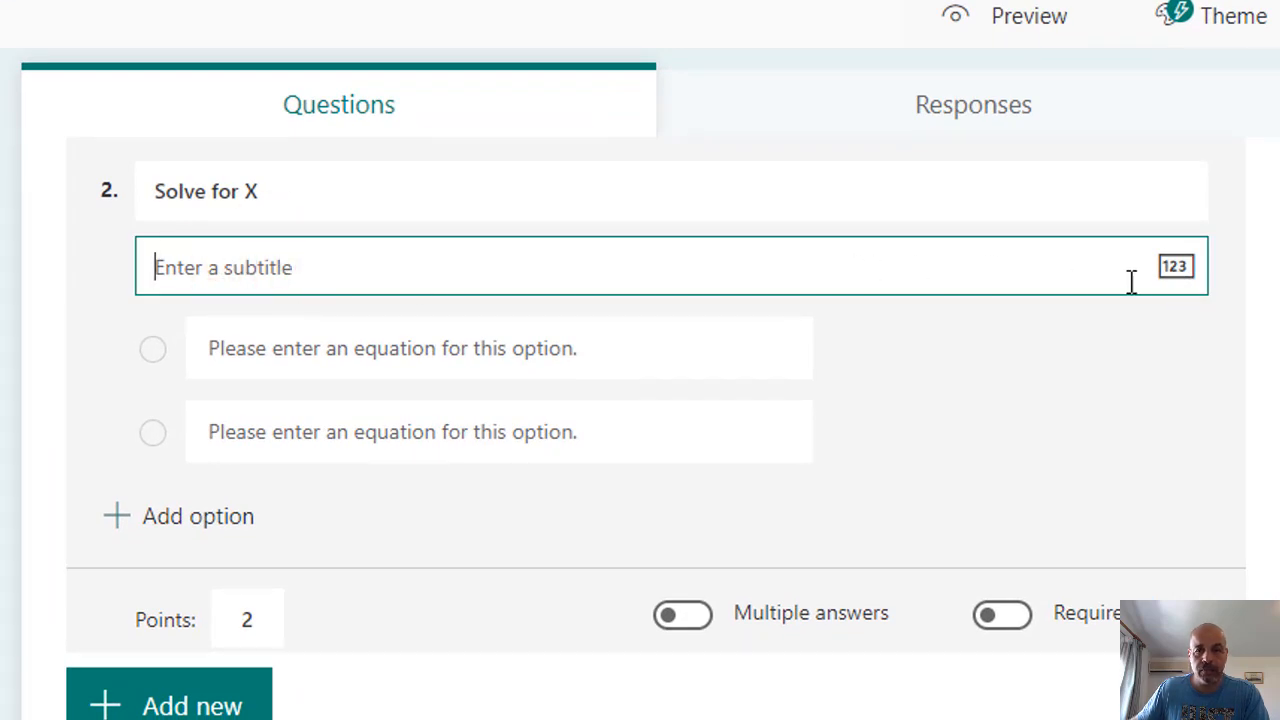
click(1172, 272)
- Enter the equation x² + 3x = 9 as the subtitle of the "Solve for X" question
click(731, 268)
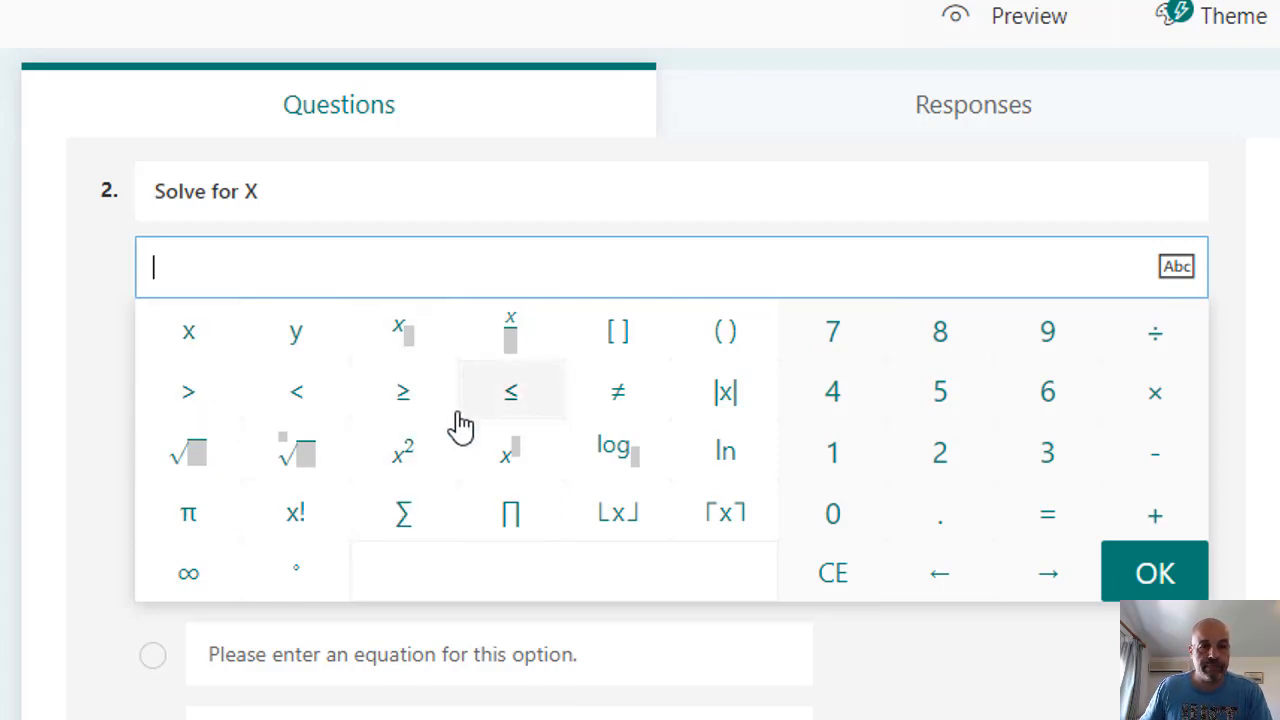
text(x)
click(407, 463)
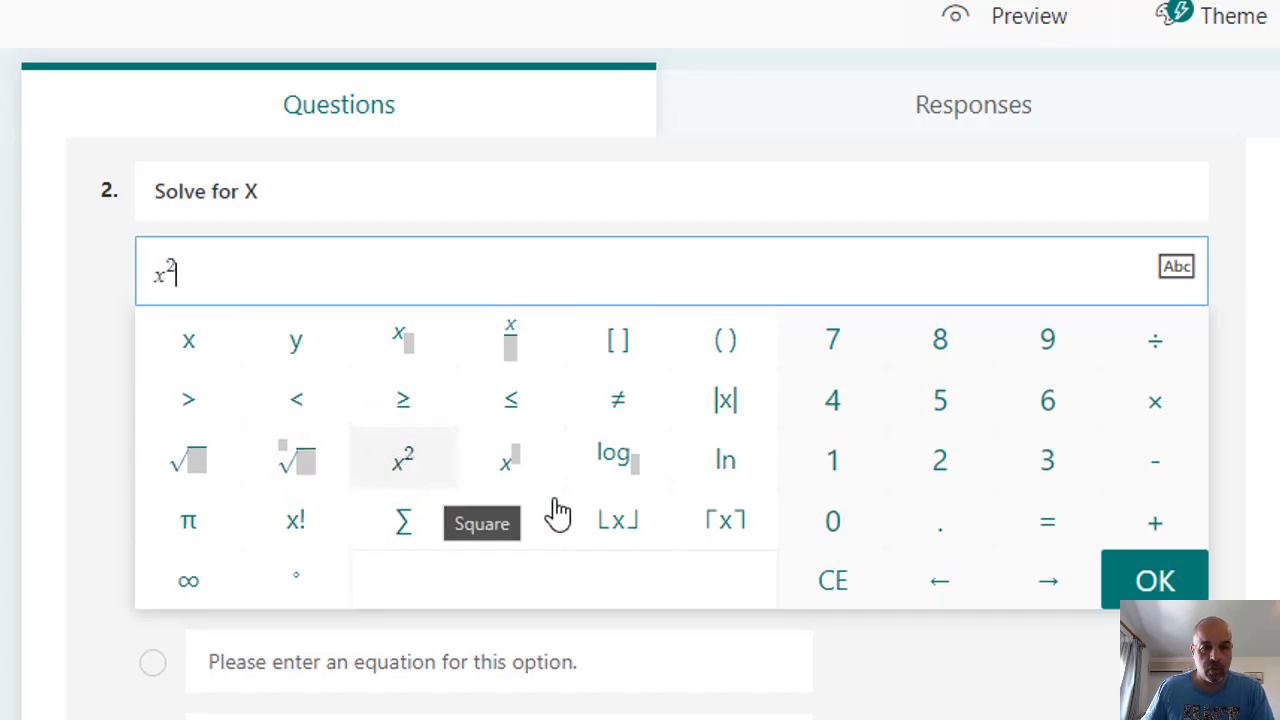
text(+ )
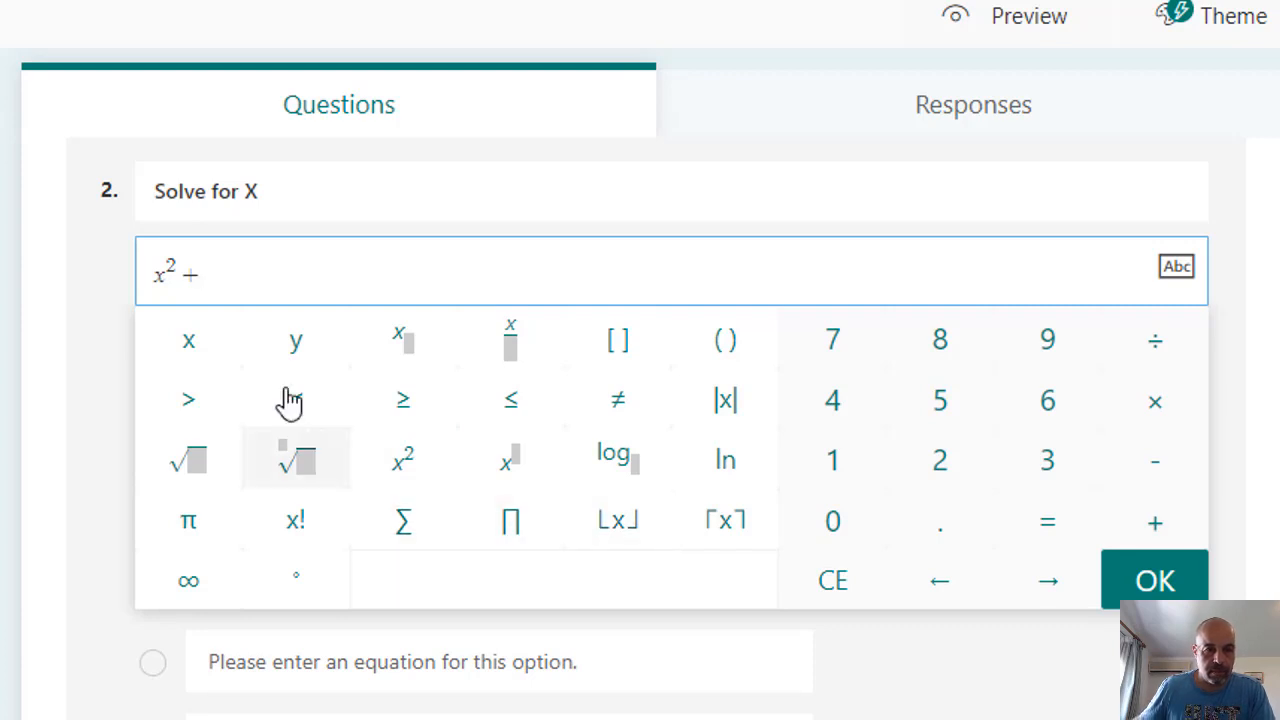
text(3)
click(182, 348)
text(= 9)
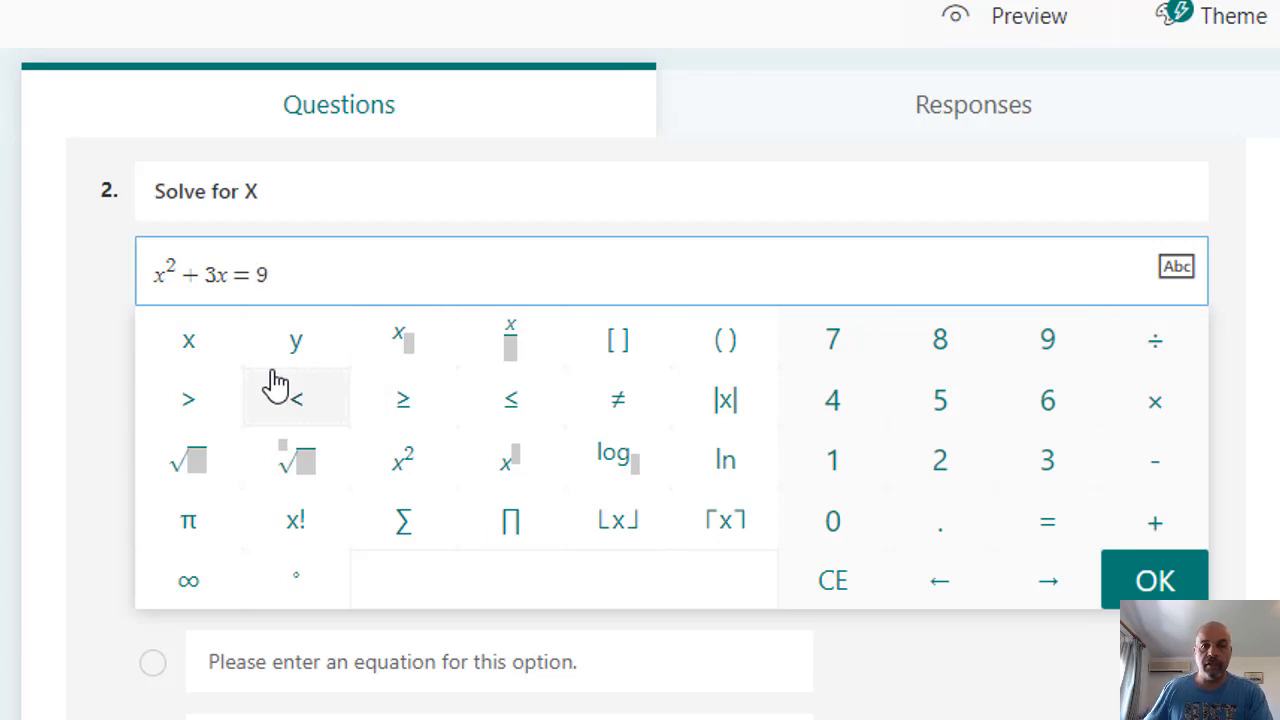
click(1146, 580)
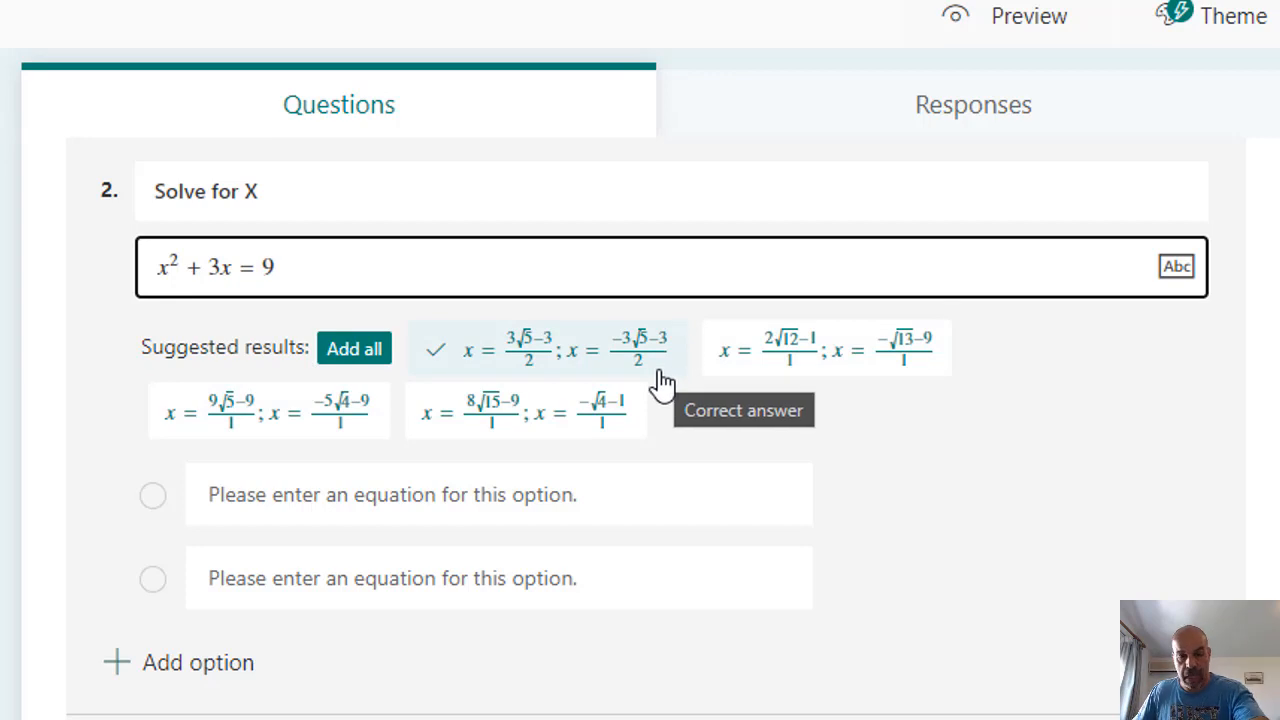
- Try filler entries in the first answer option, "ergaerg" as an equation and "a sda e rgaerg" as text, and switch back to equation entry
click(523, 506)
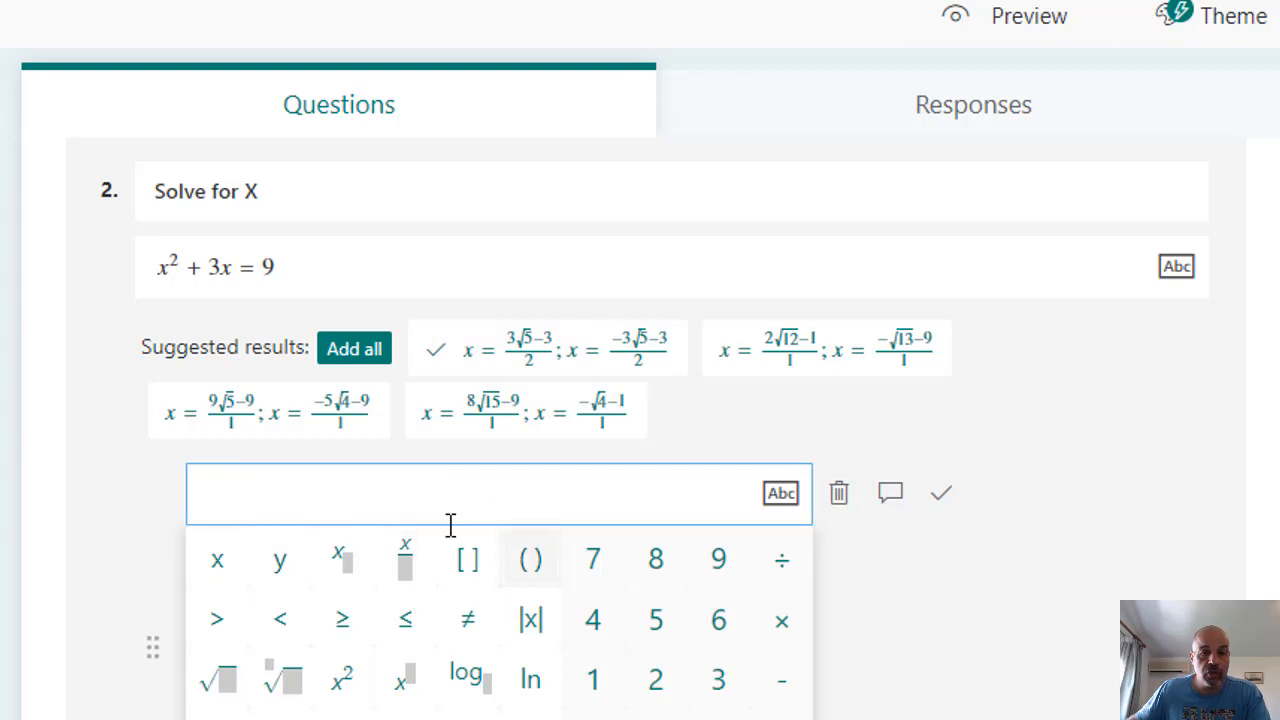
text(ergaerg)
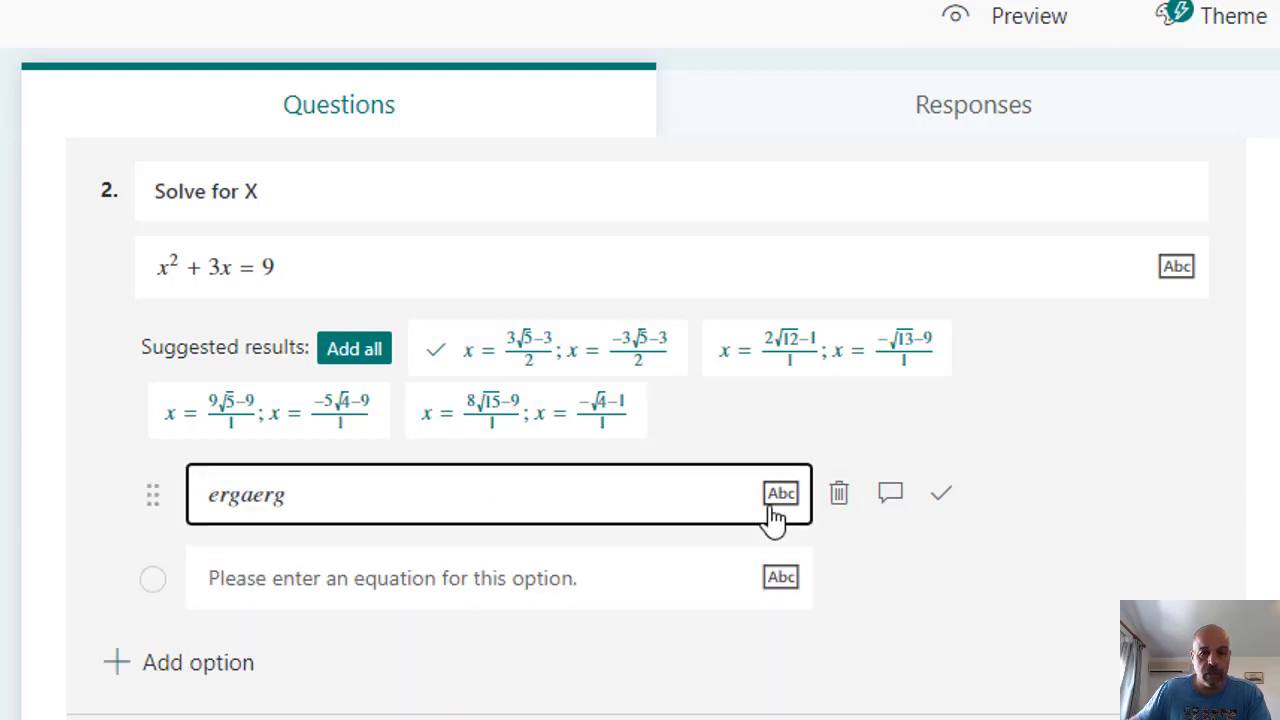
click(349, 505)
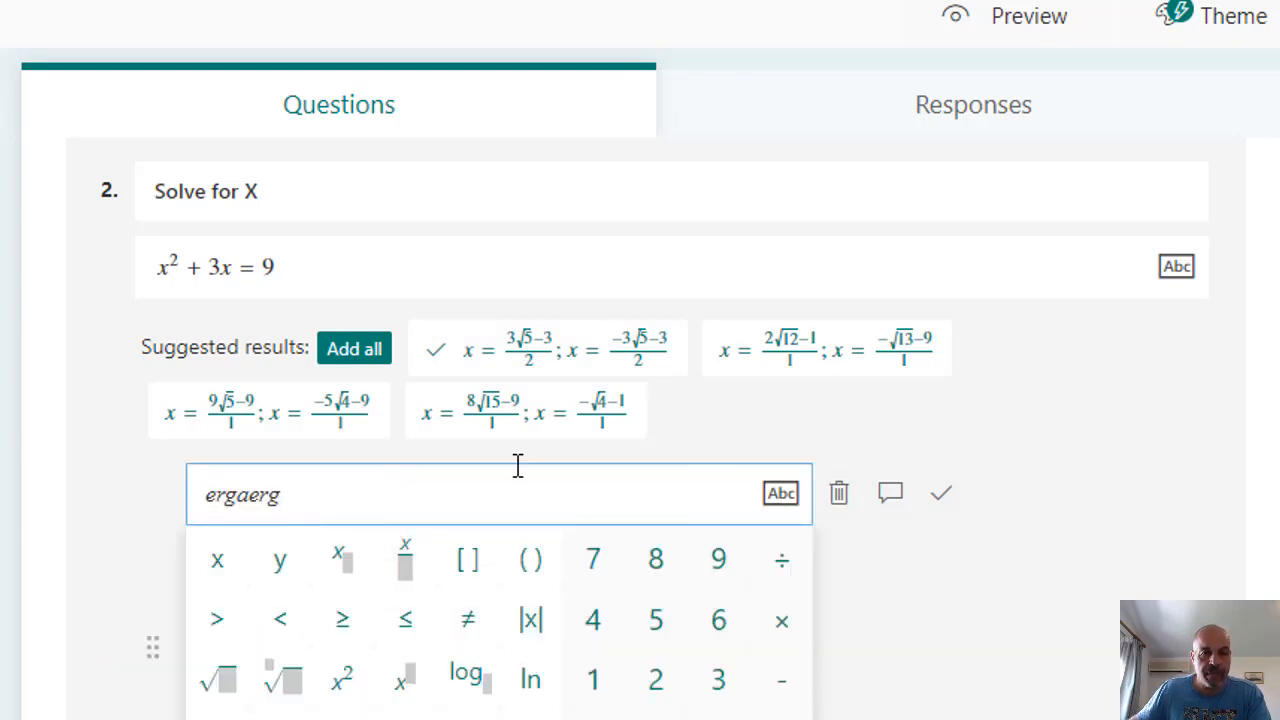
click(778, 497)
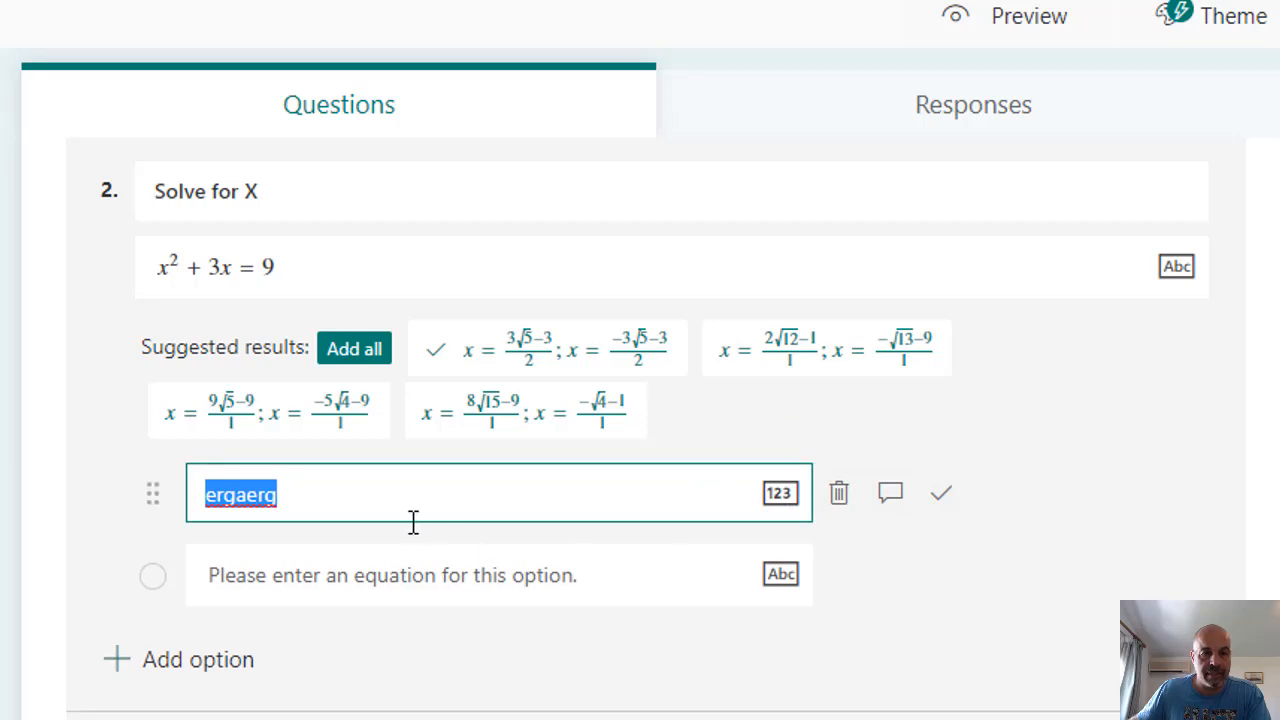
text(a sda e rgaerg)
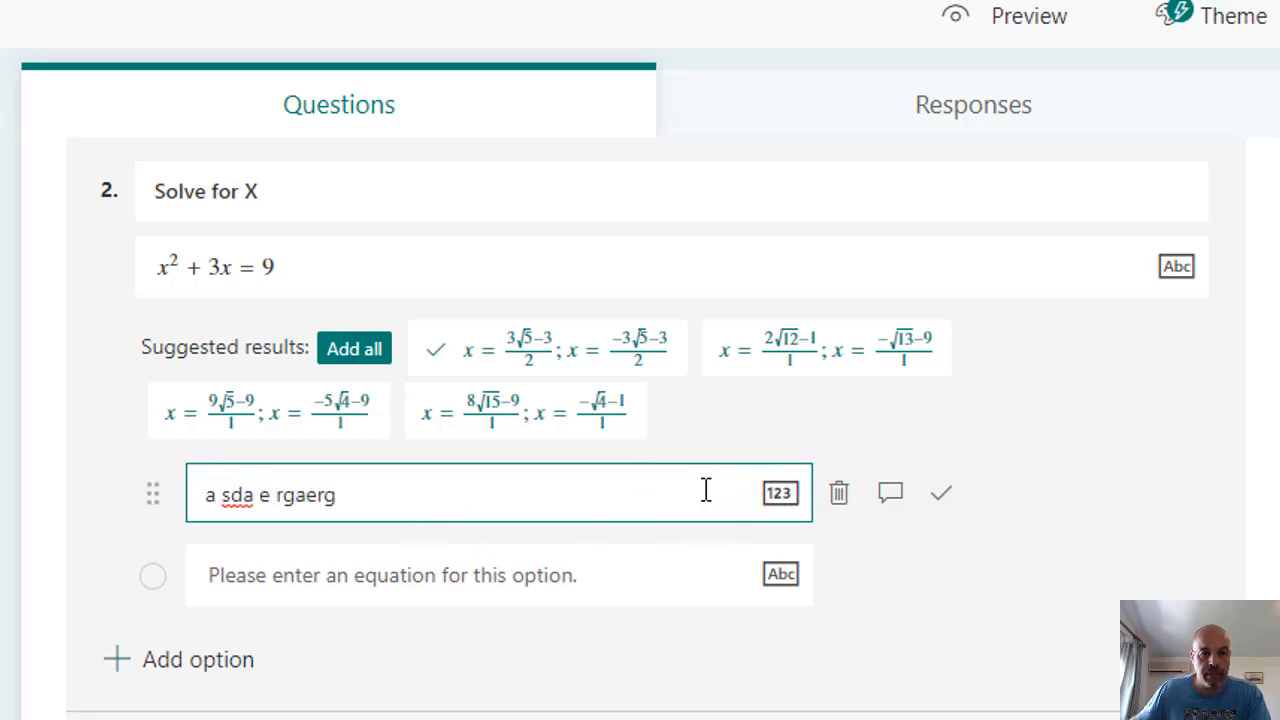
click(779, 500)
click(401, 510)
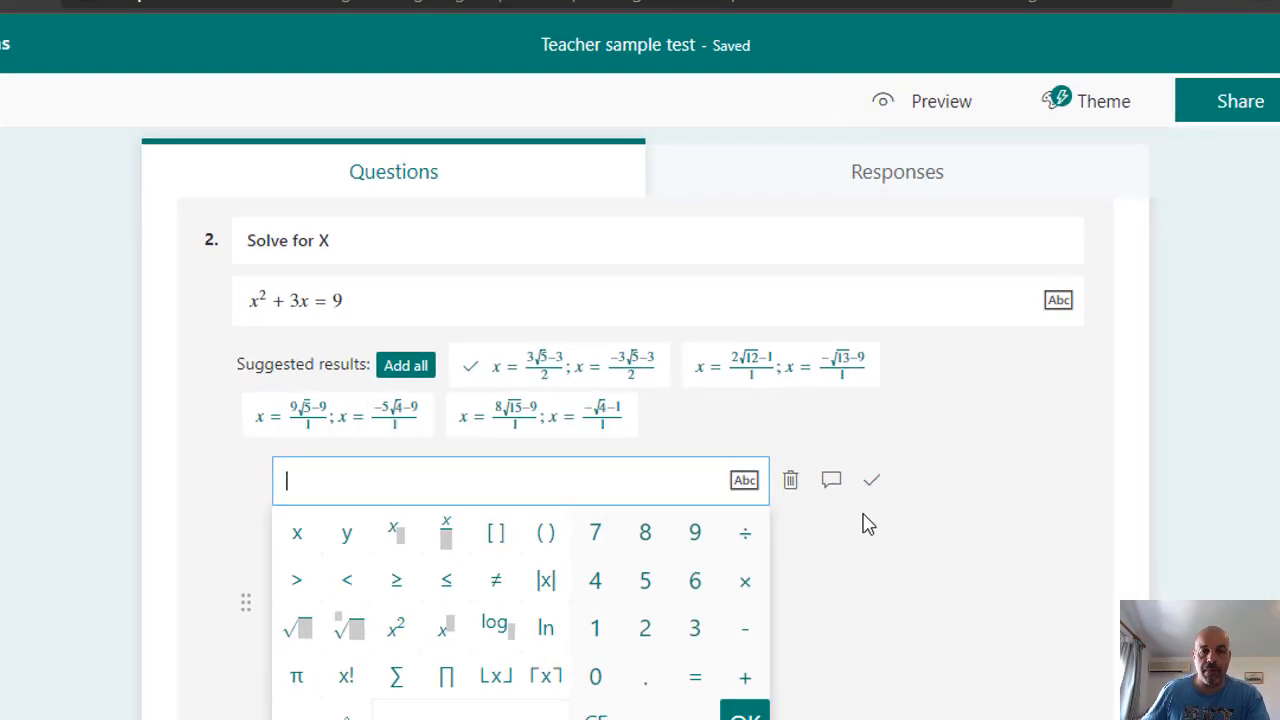
click(1136, 572)
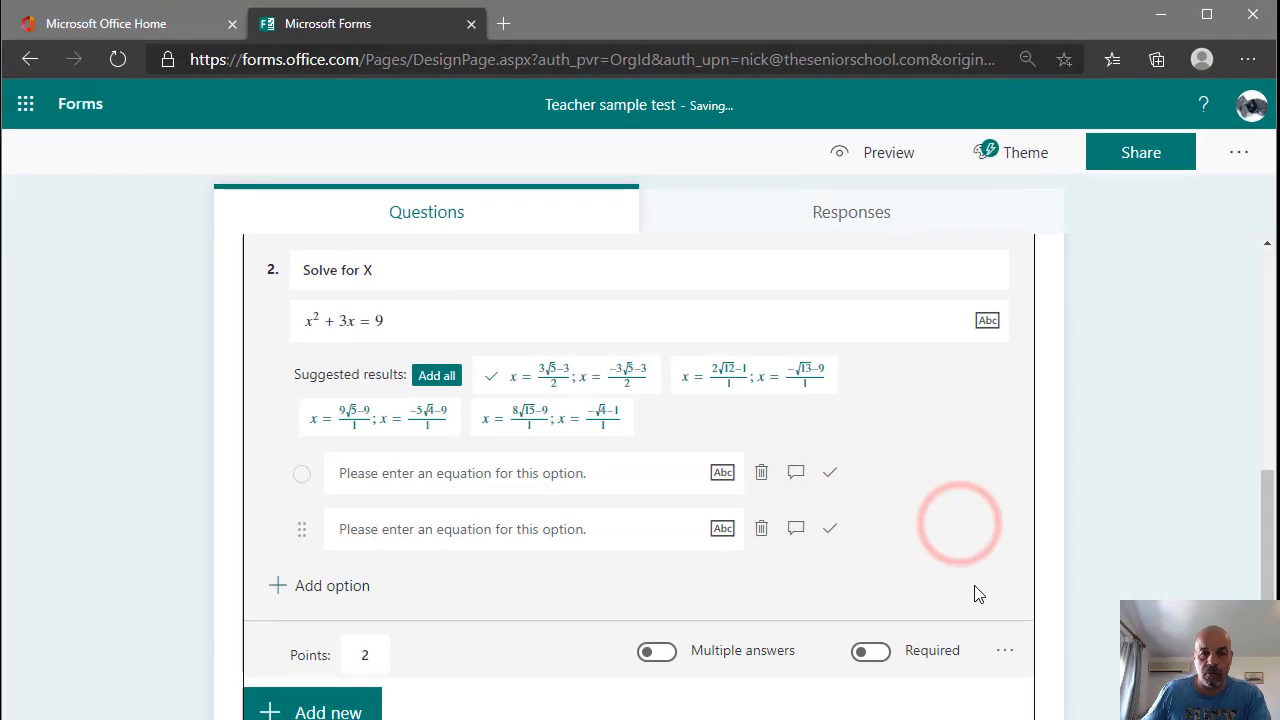
click(1006, 652)
click(1014, 466)
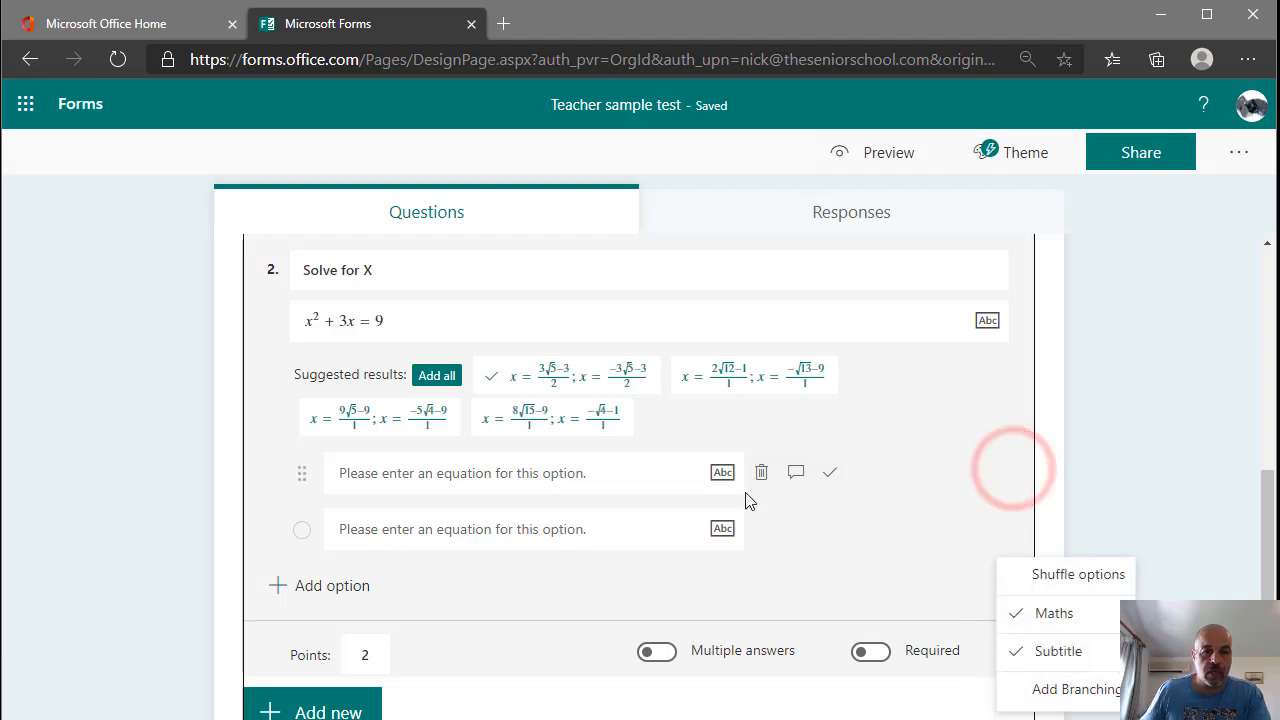
- Enter 2x as the first answer option and 3 as the second option of the "Solve for X" question
click(594, 471)
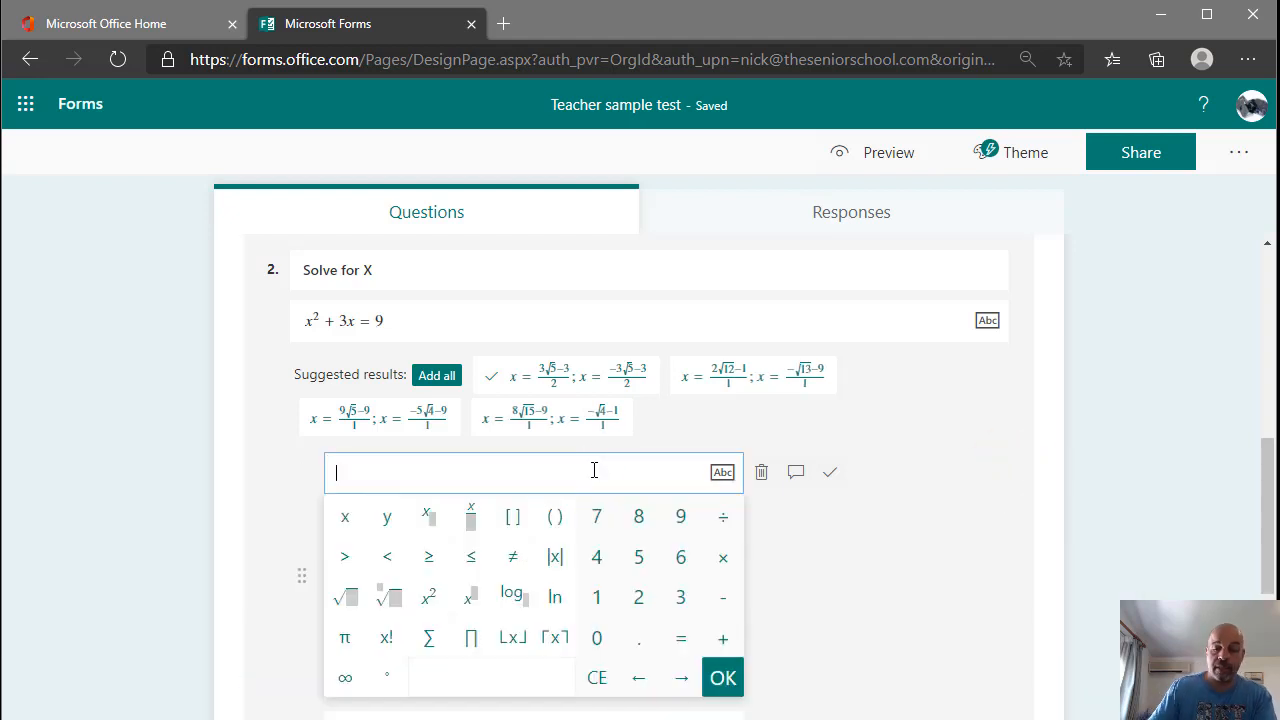
click(639, 597)
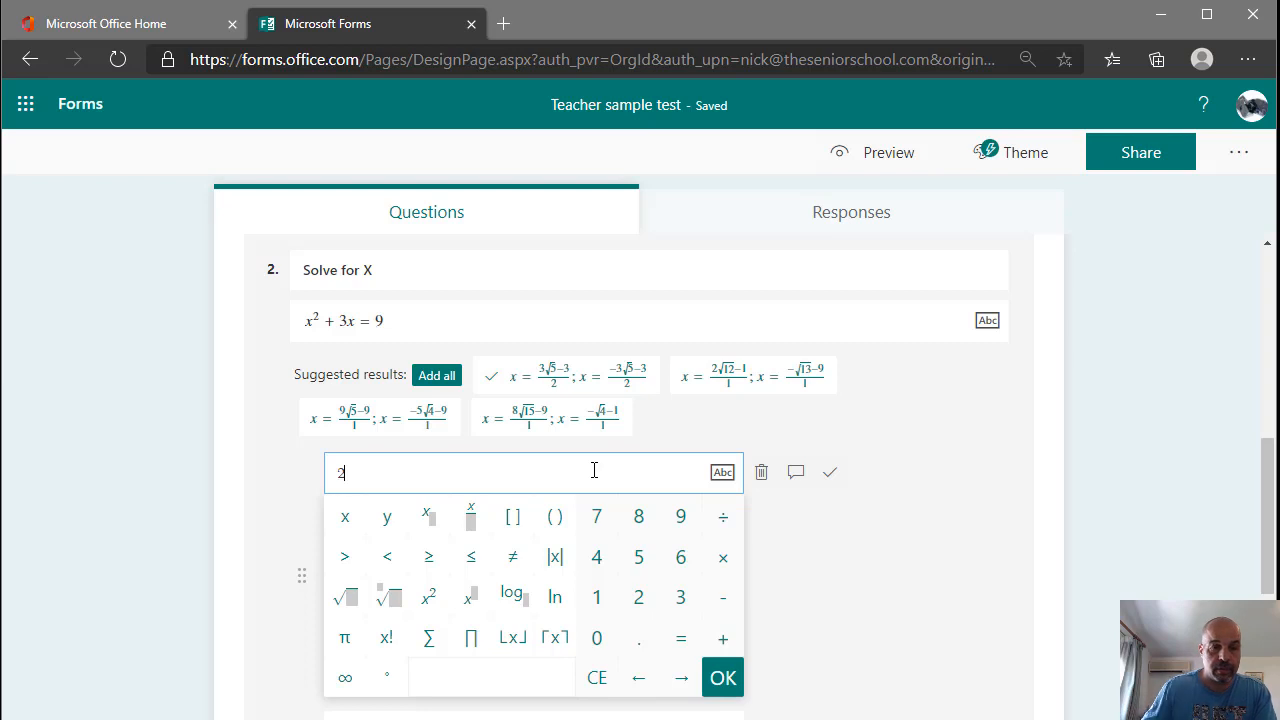
click(364, 519)
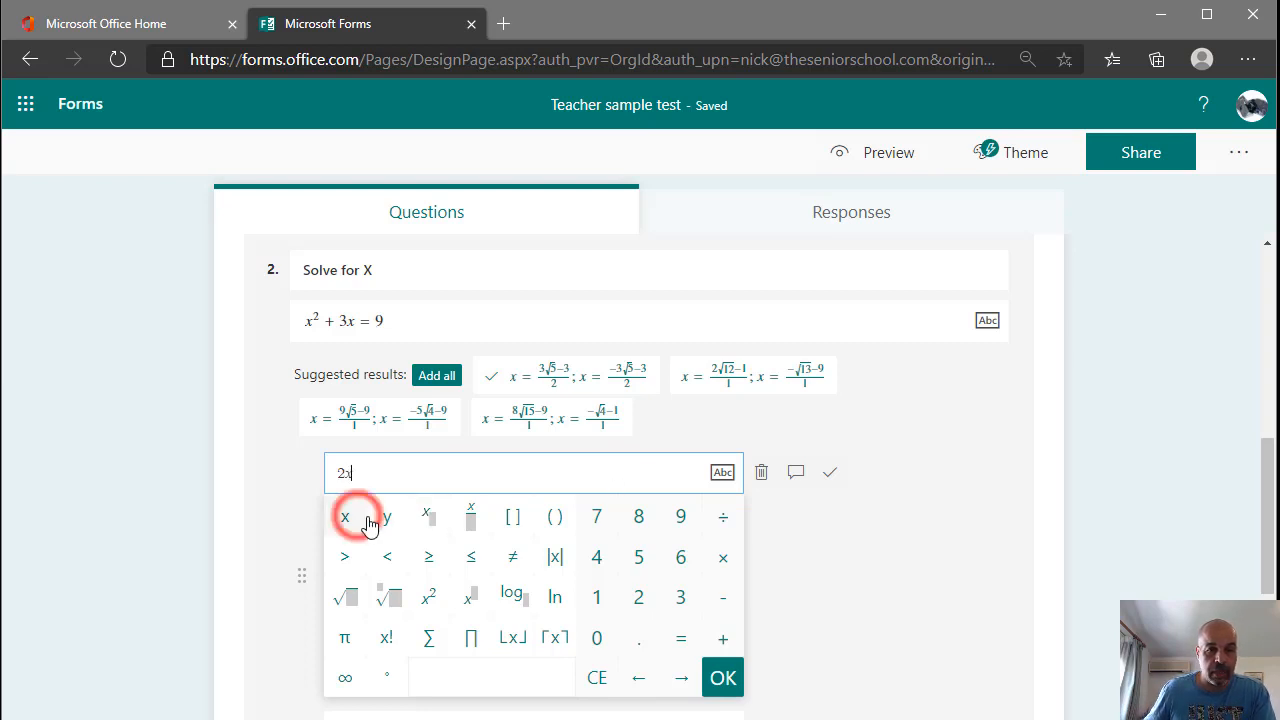
click(934, 524)
click(610, 525)
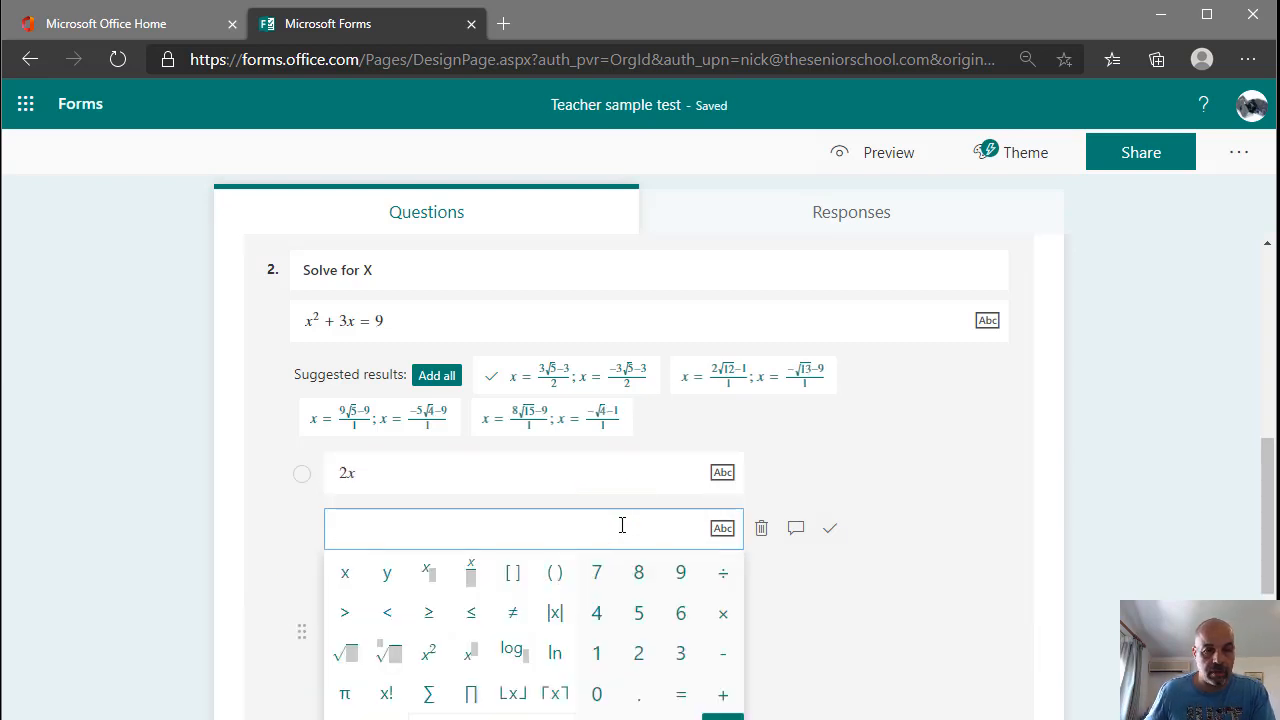
click(680, 653)
click(849, 593)
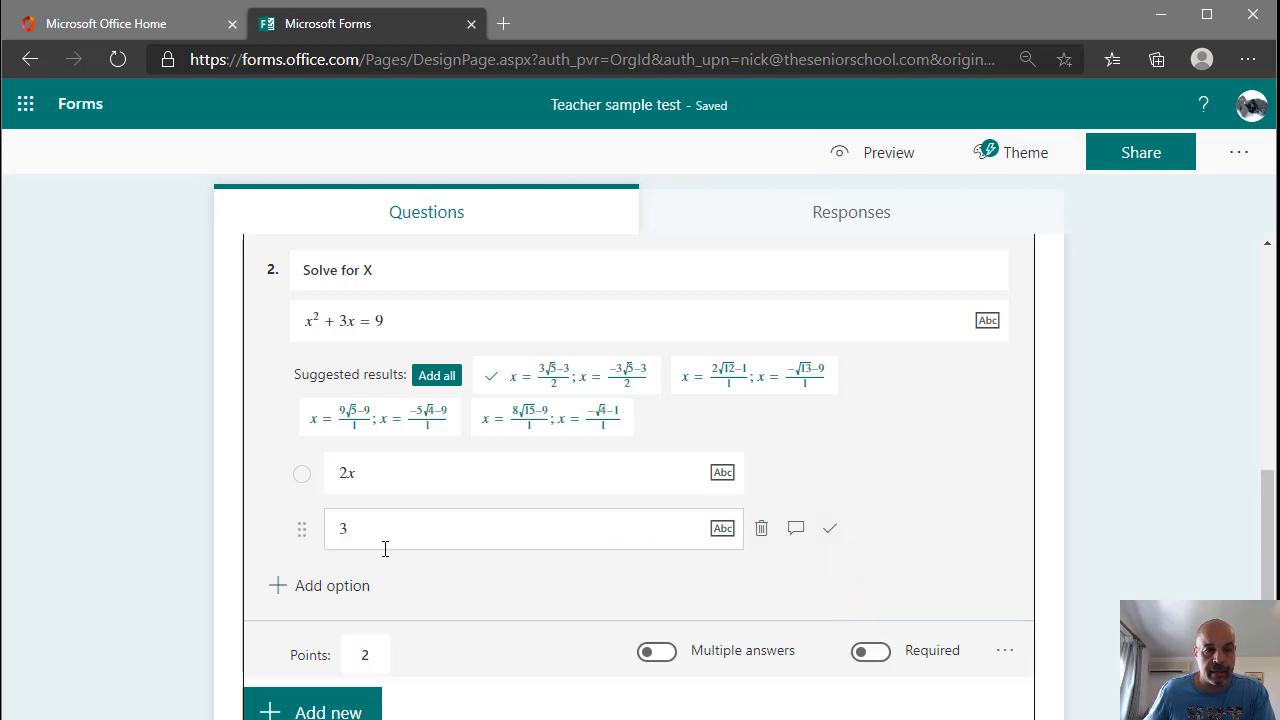
- Add the suggested result x = (8√15−9)/1; x = (−√4−1)/1 as a third option and mark option 3 as the correct answer
click(335, 586)
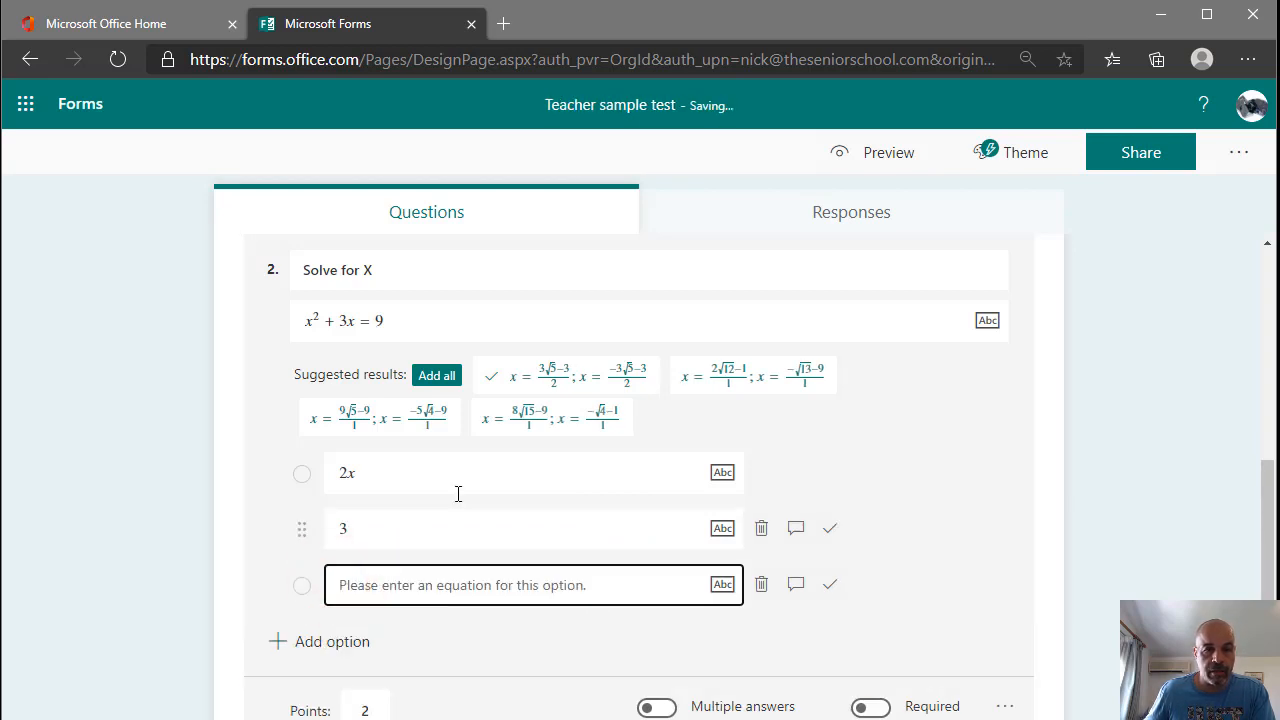
click(540, 430)
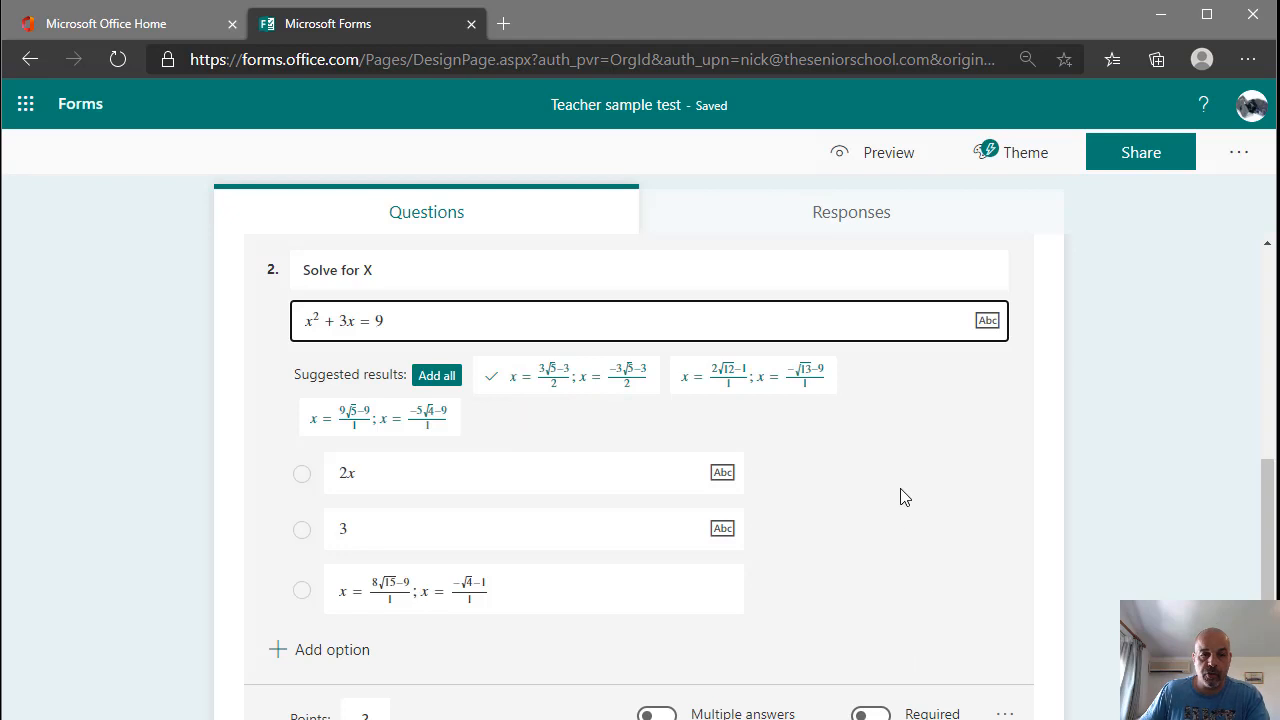
click(832, 529)
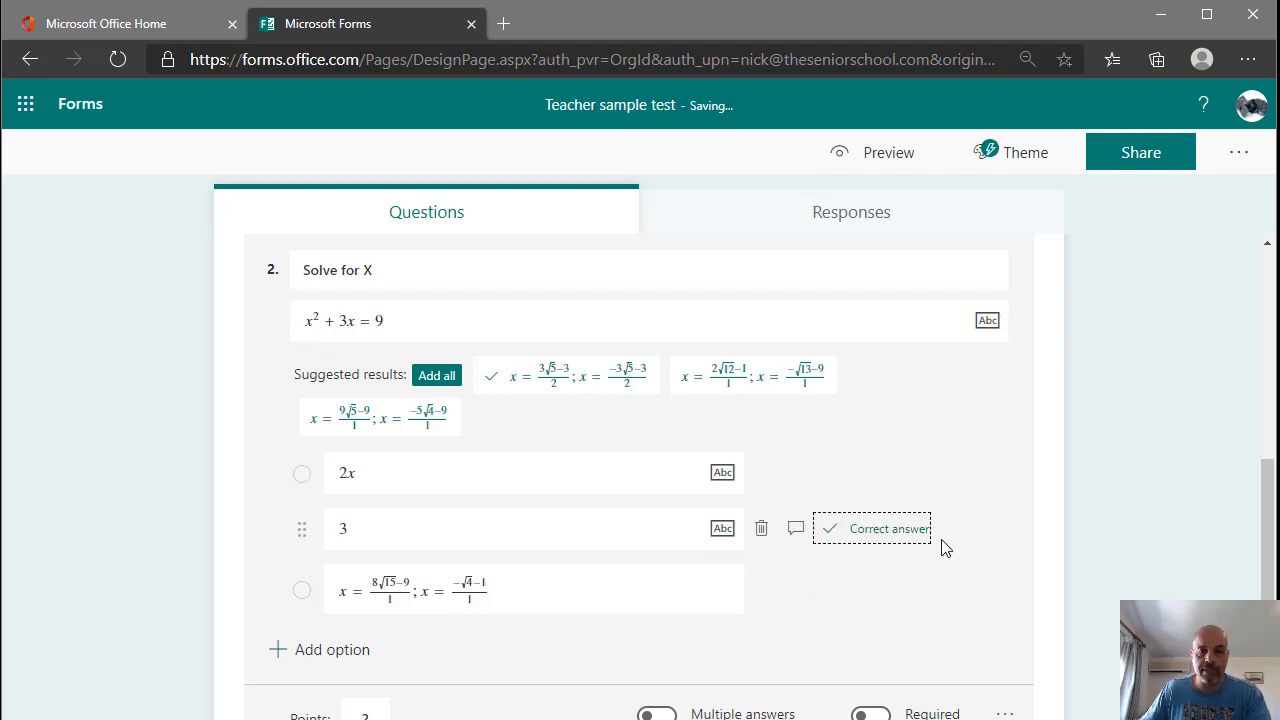
scroll(800, 580, down, 2)
click(375, 570)
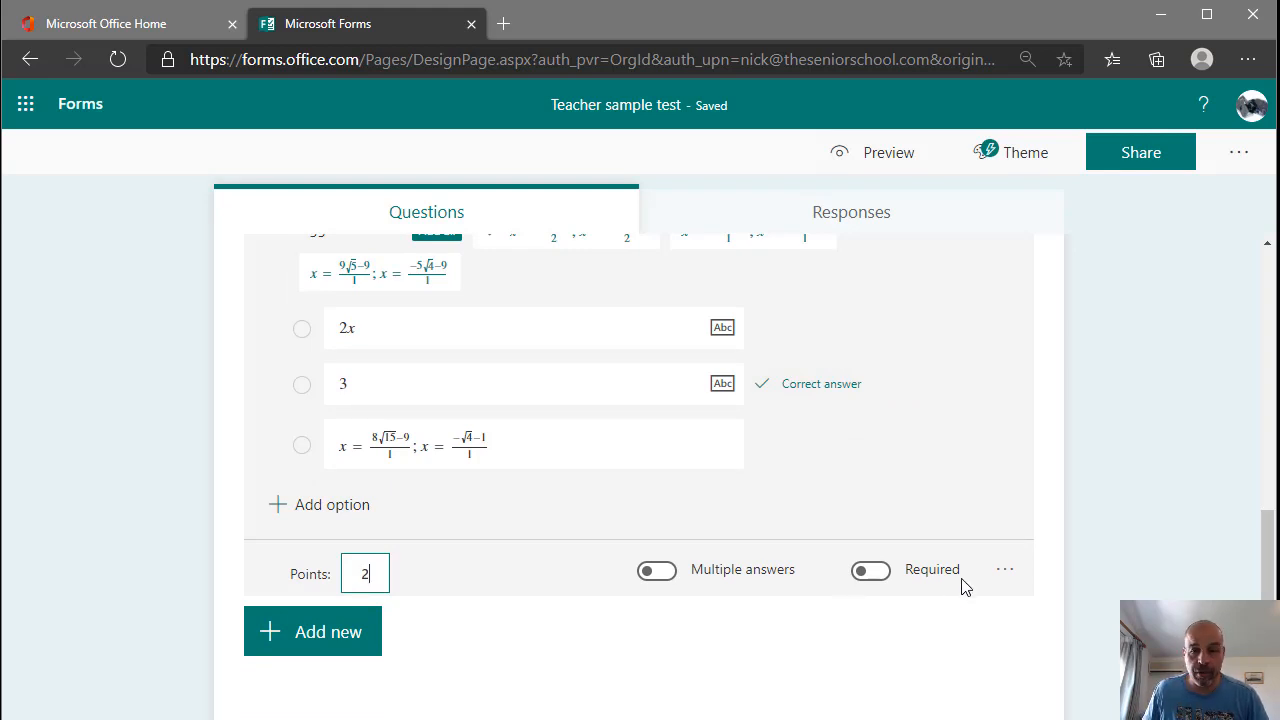
- Make the "What device type is the monitor?" question required
scroll(910, 600, up, 6)
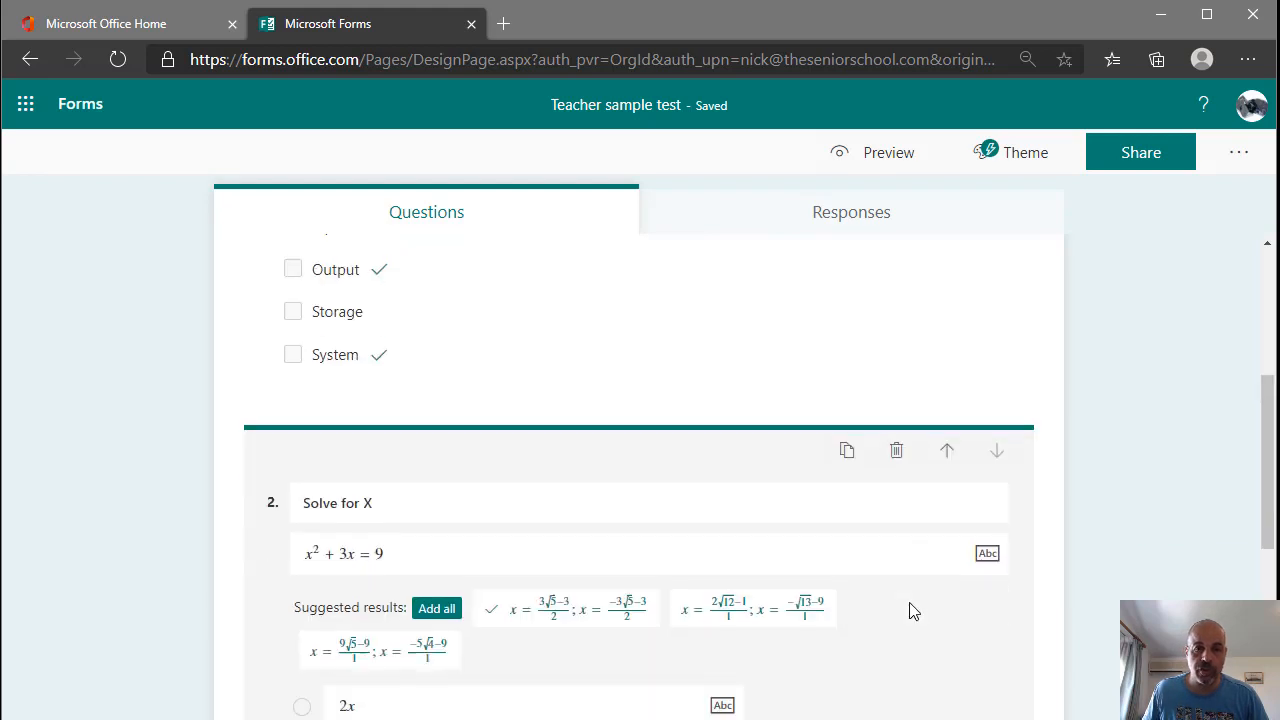
scroll(908, 605, down, 3)
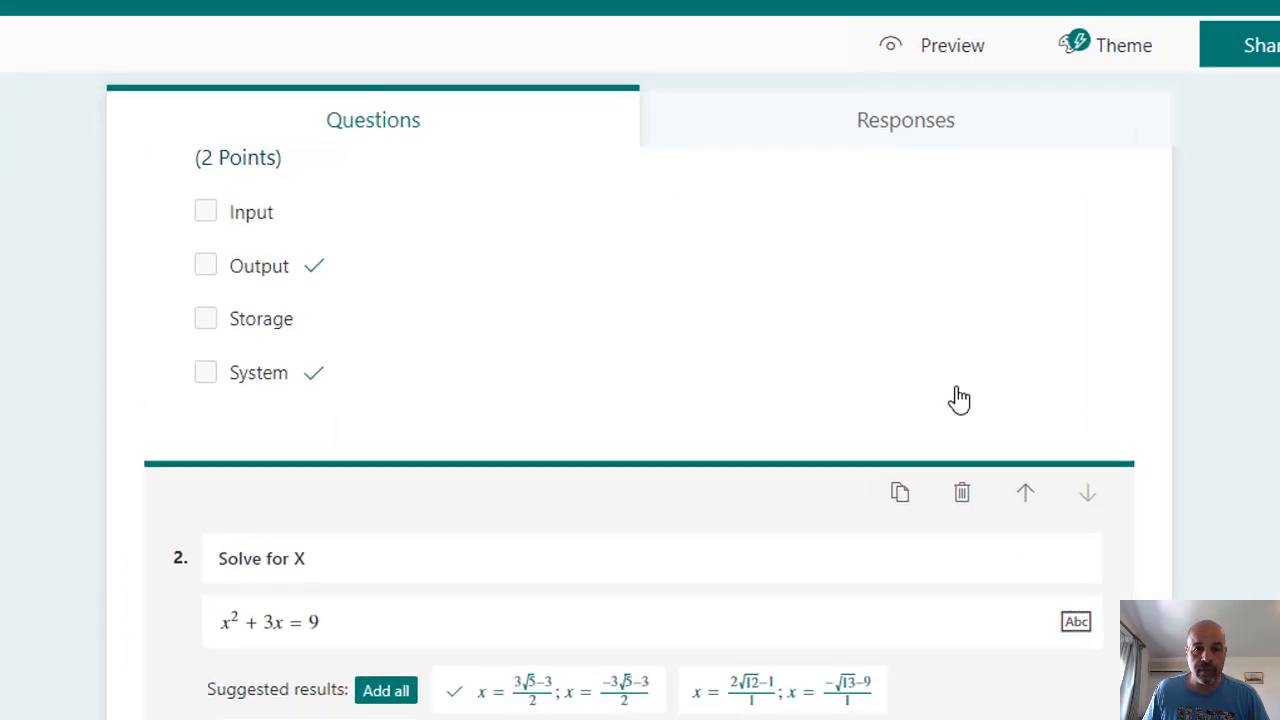
click(910, 356)
scroll(899, 529, down, 3)
click(933, 456)
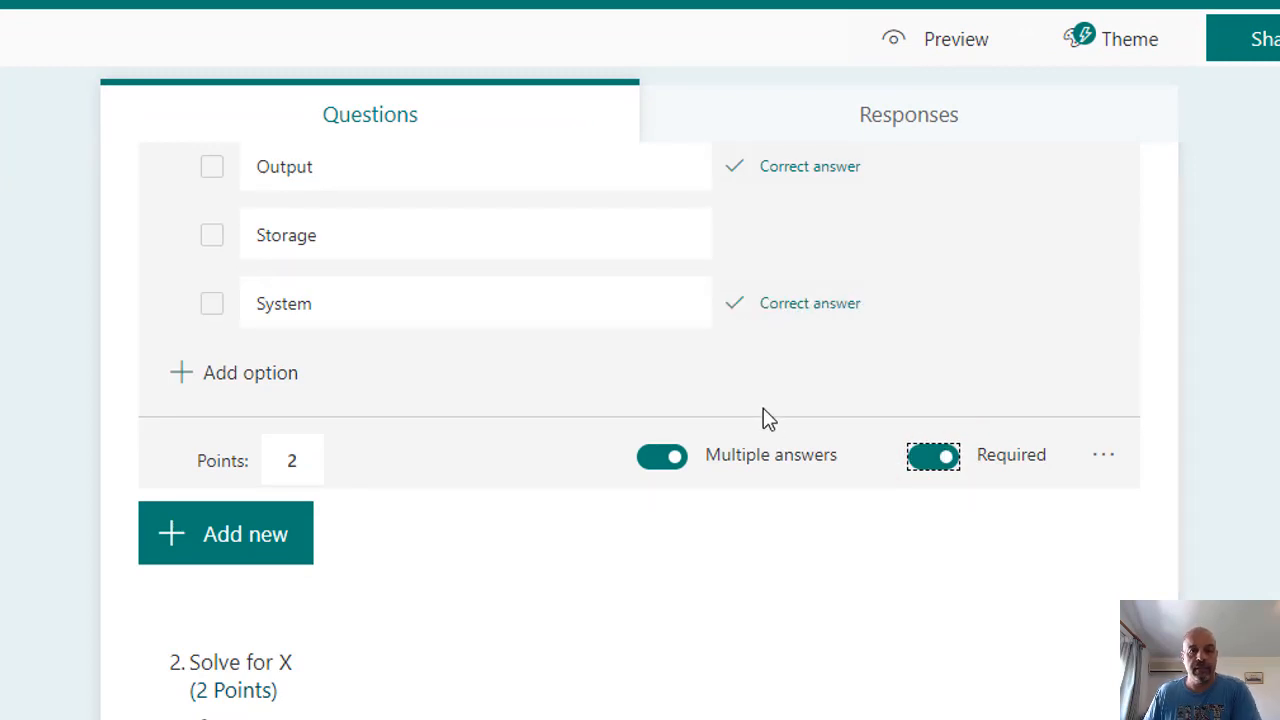
- Make the "Solve for X" question required
scroll(764, 415, down, 3)
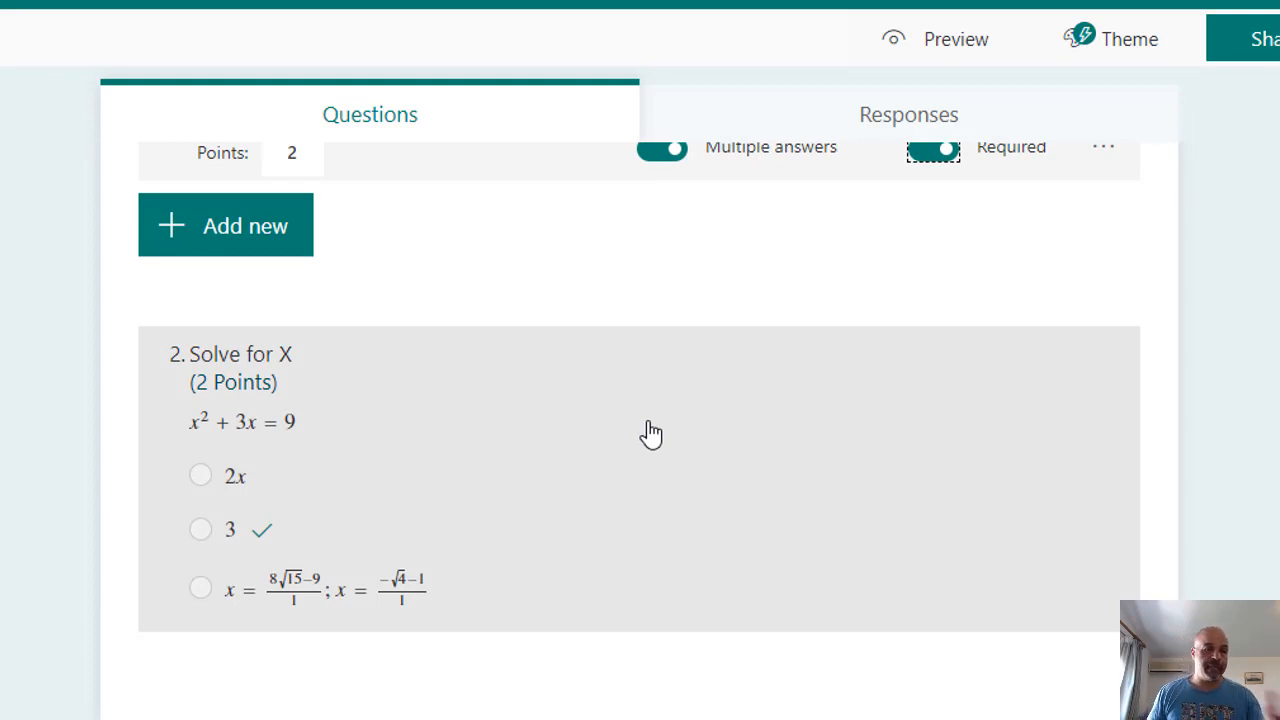
click(788, 410)
scroll(990, 658, down, 2)
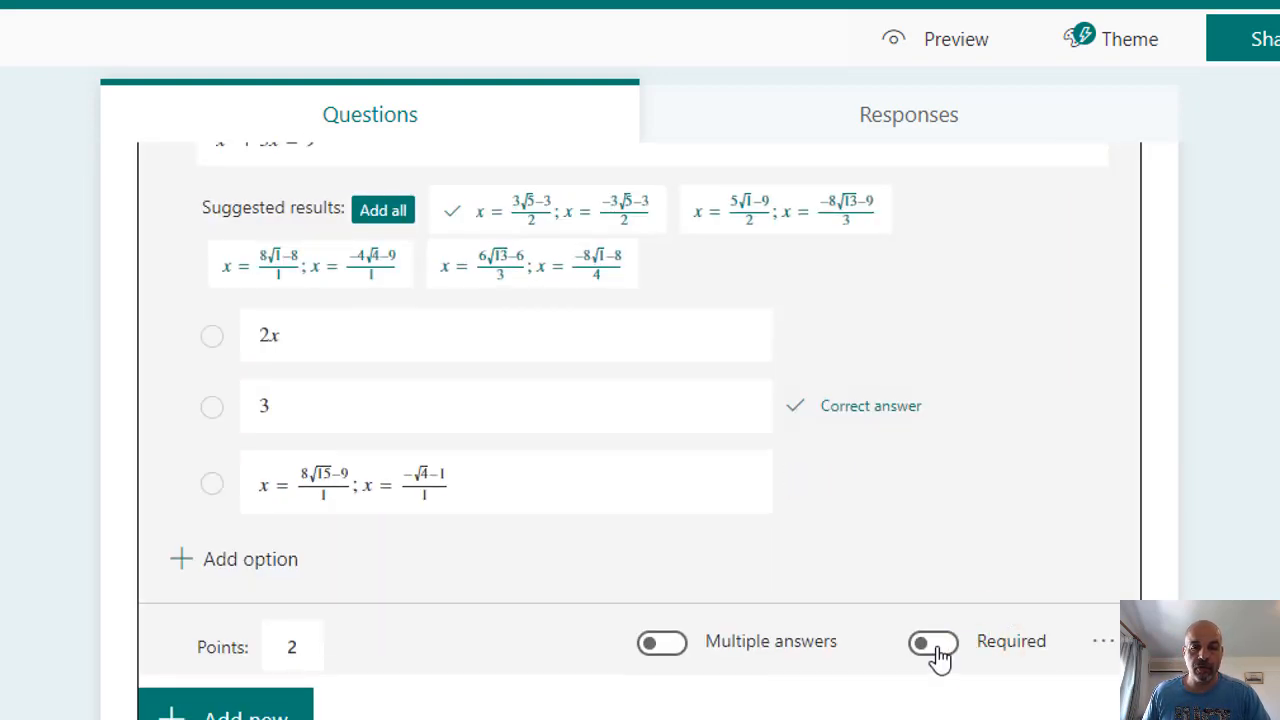
click(941, 652)
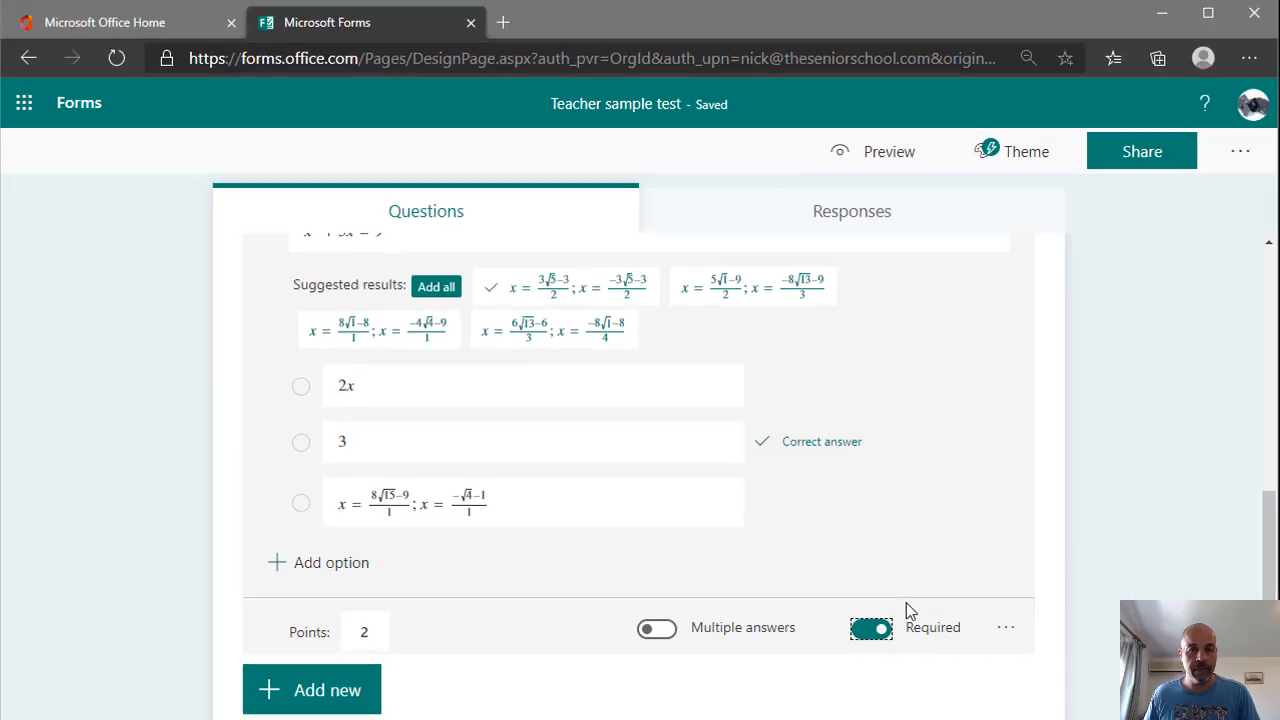
- Turn on Shuffle options for the "What device type is the monitor?" question
click(1006, 626)
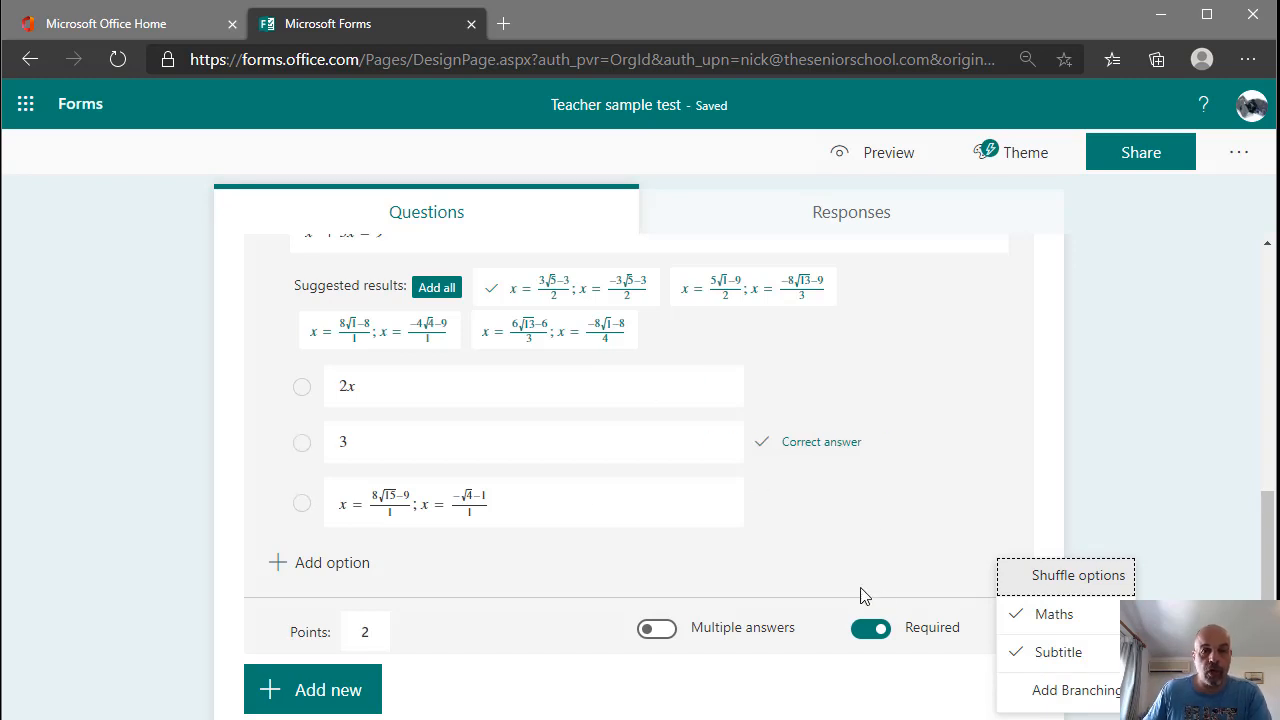
scroll(770, 540, up, 6)
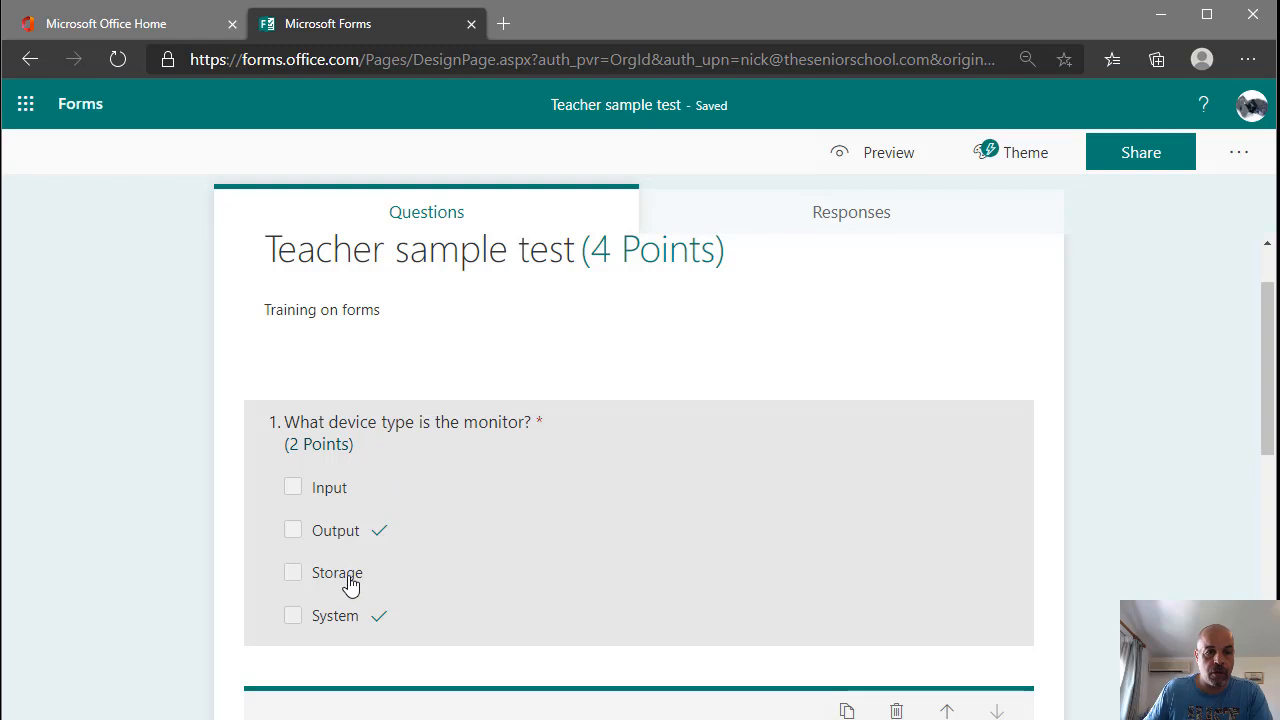
click(852, 478)
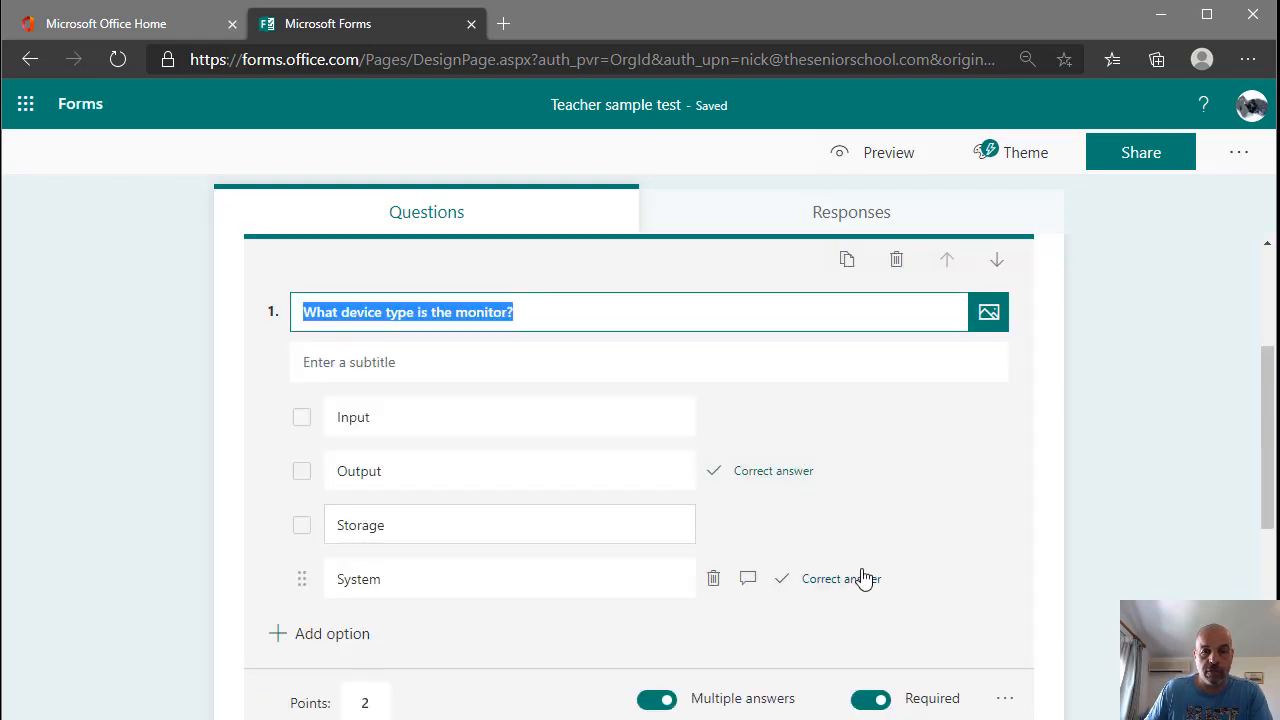
scroll(857, 580, down, 1)
click(1003, 627)
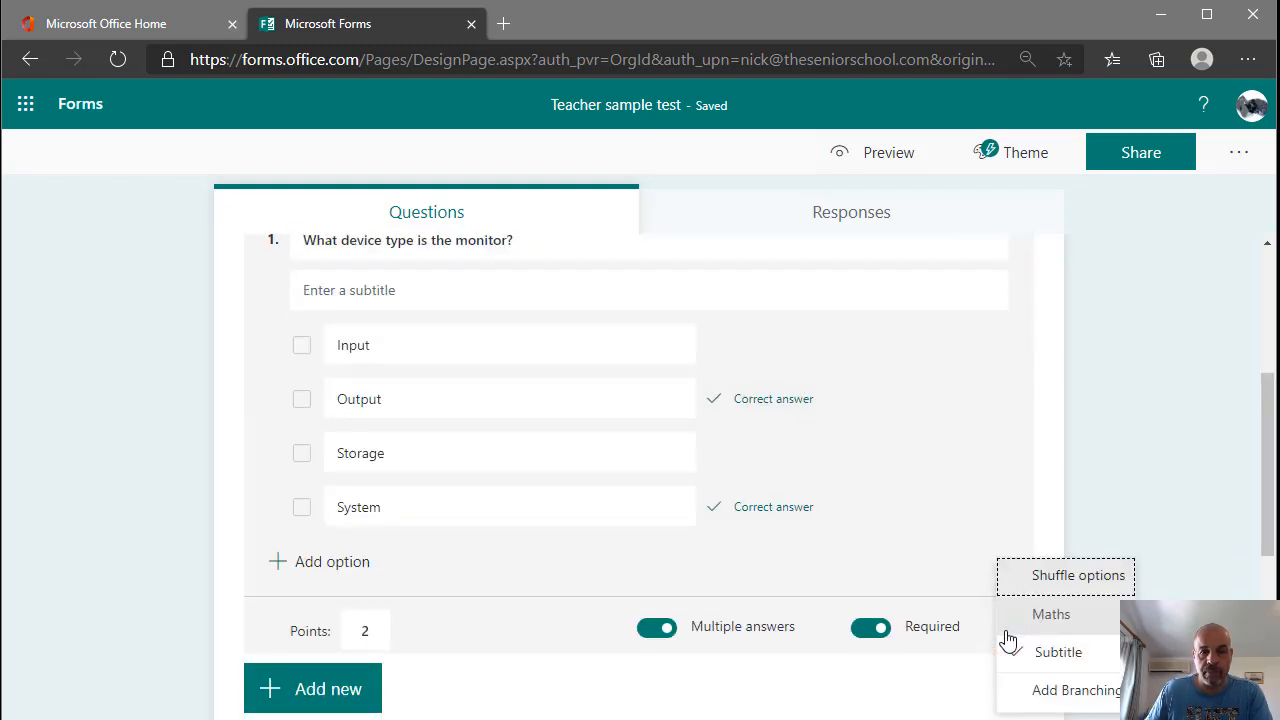
click(1086, 580)
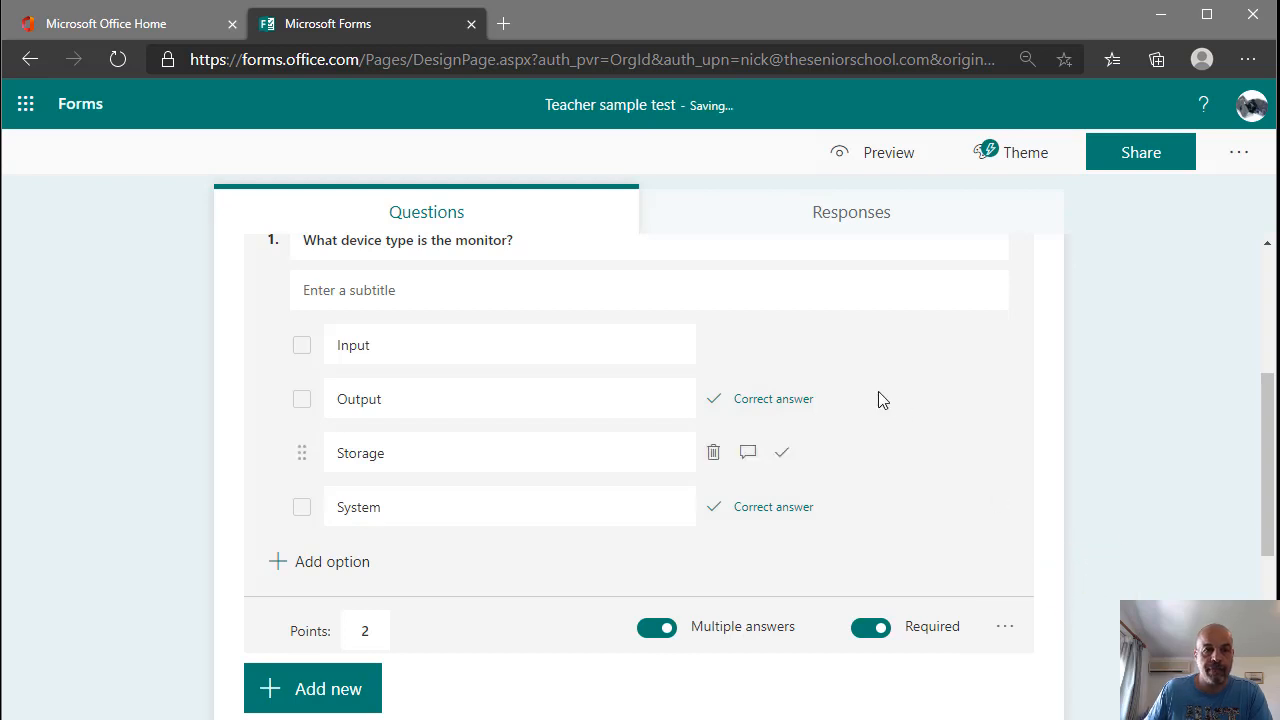
- Preview the quiz twice to compare the option order of the monitor question, and return to editing
click(882, 155)
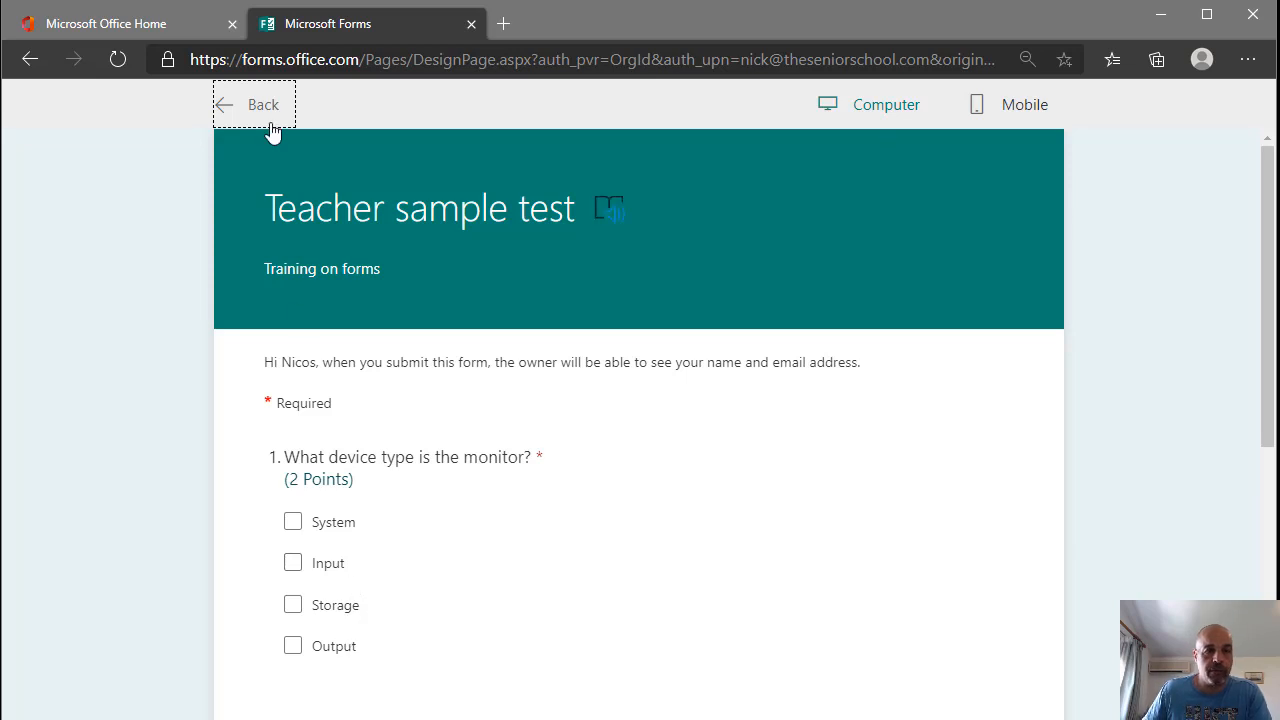
click(252, 110)
click(898, 155)
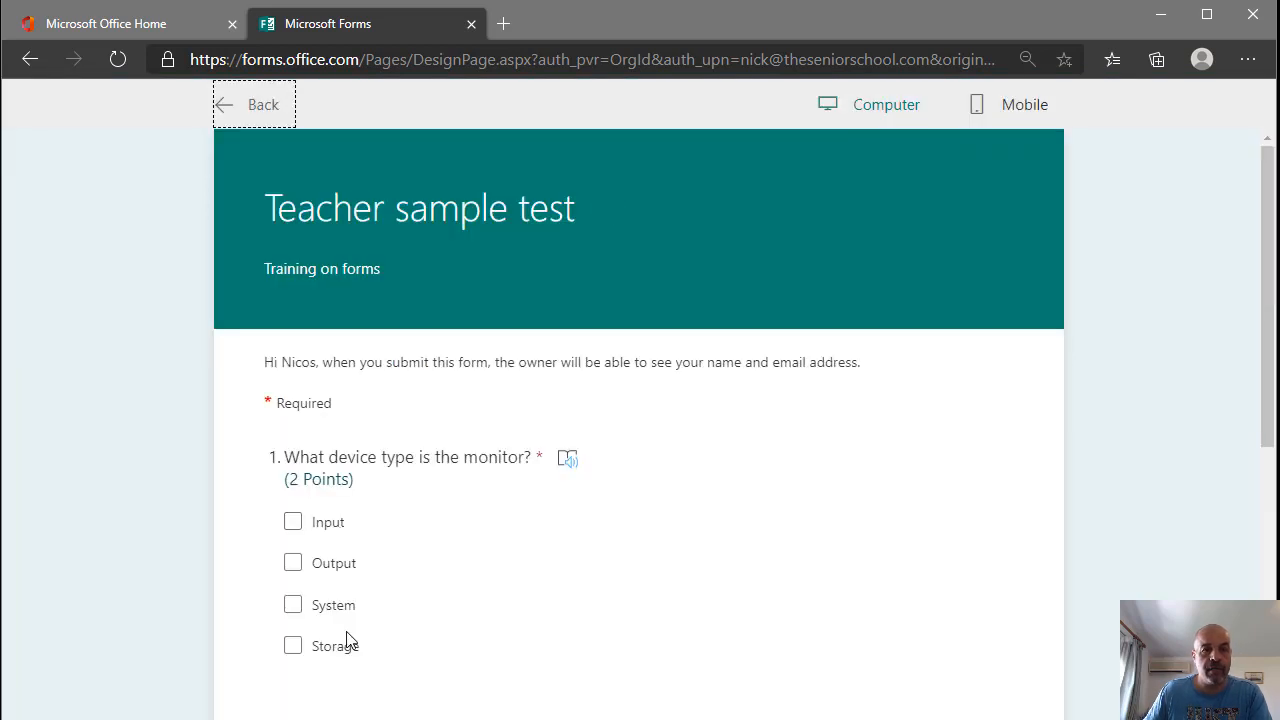
click(256, 106)
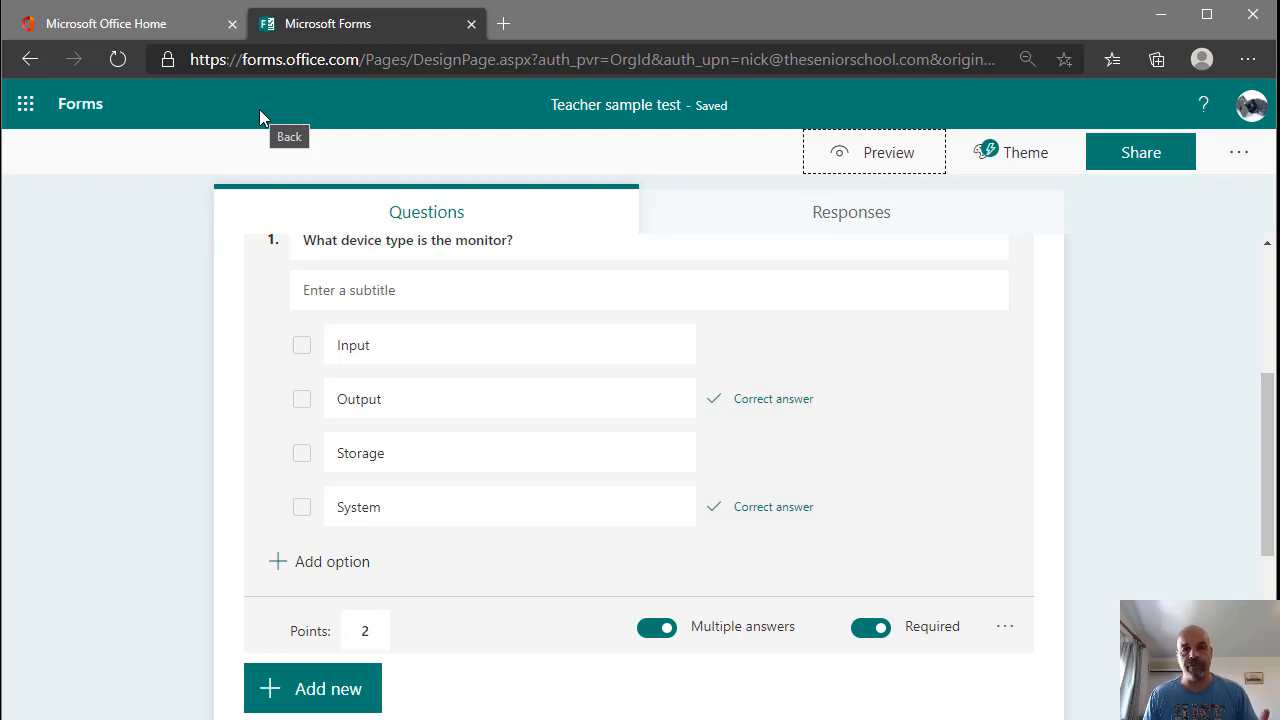
- Delete the blank text question placed after "Solve for X"
scroll(1102, 560, down, 3)
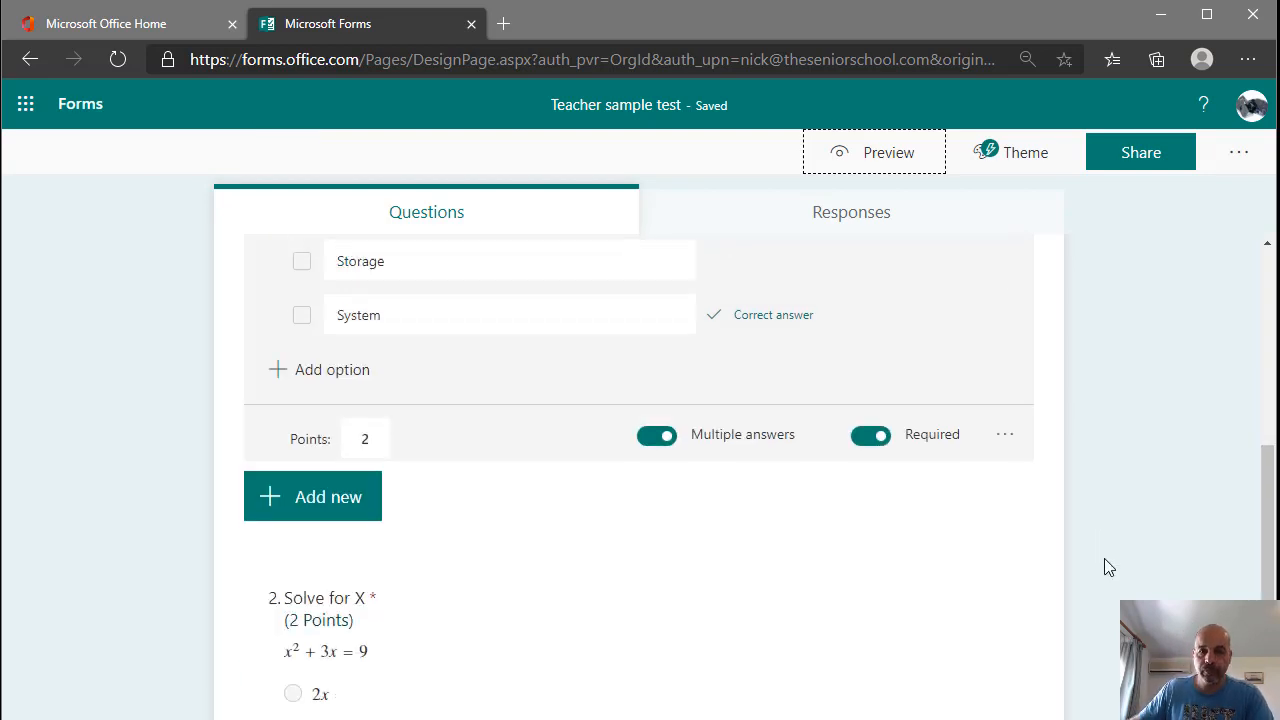
scroll(1102, 558, down, 1)
scroll(1102, 558, up, 2)
scroll(1102, 558, down, 1)
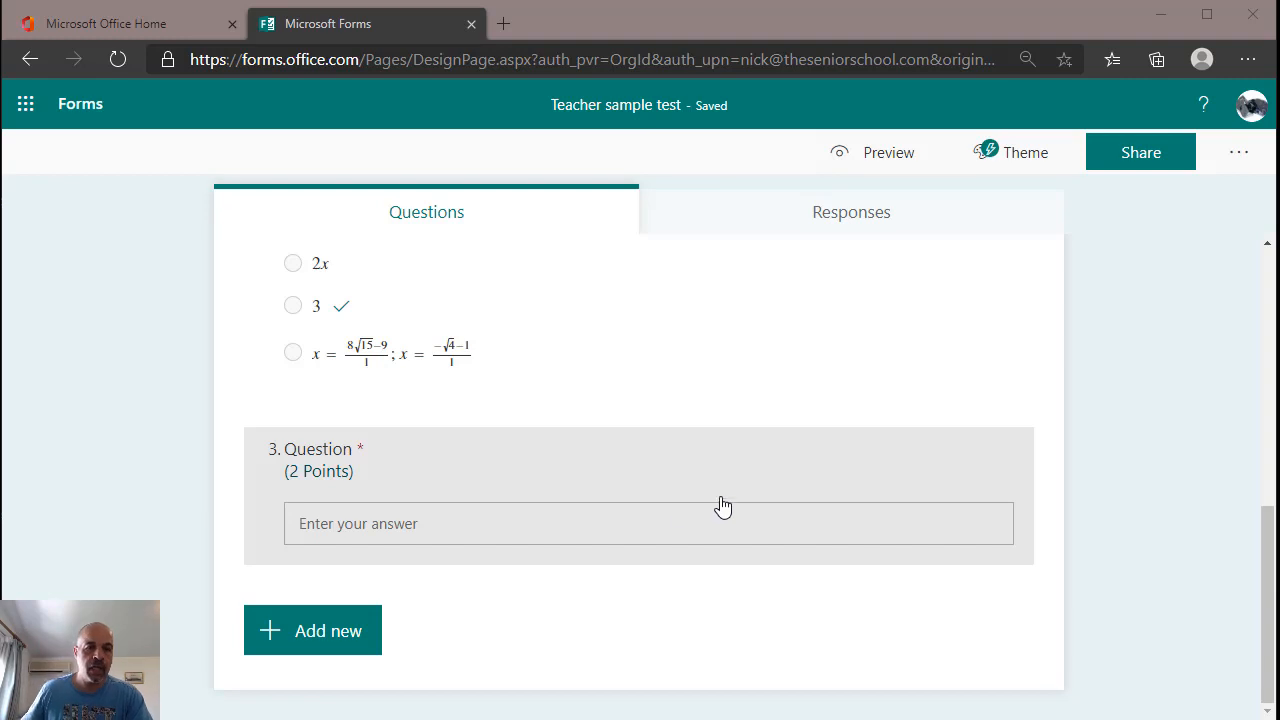
scroll(640, 574, up, 3)
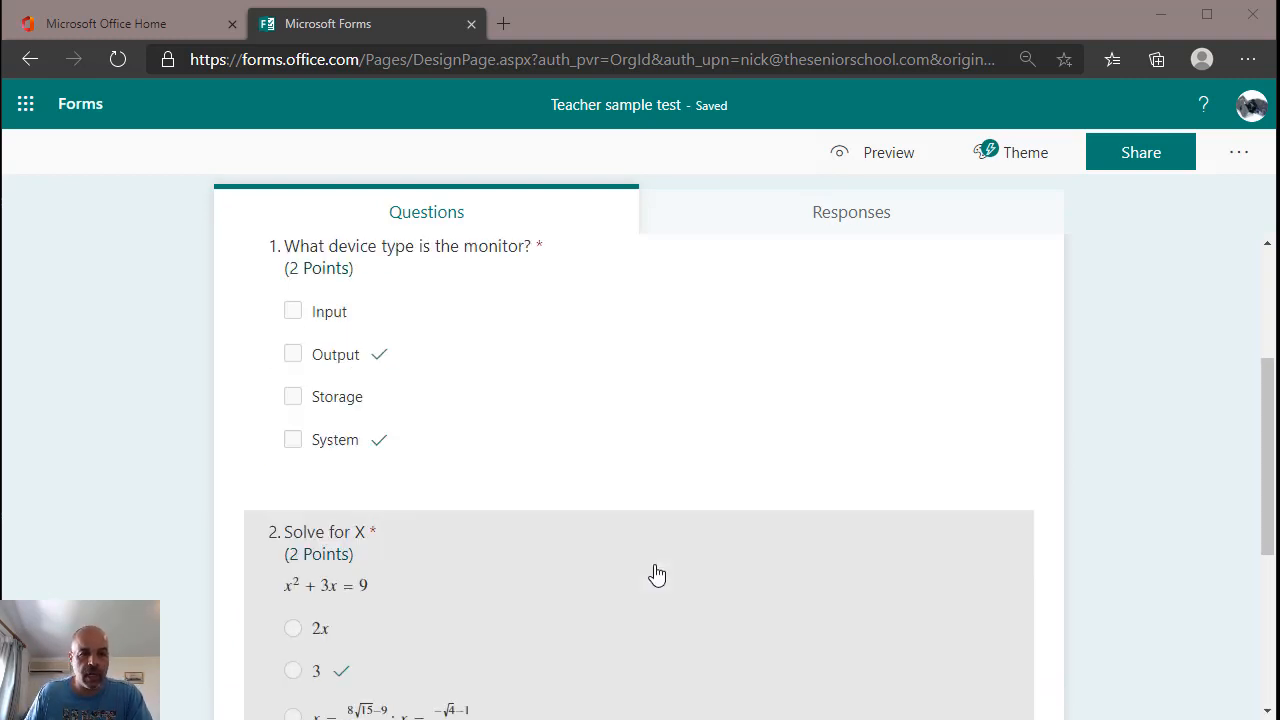
scroll(657, 575, down, 3)
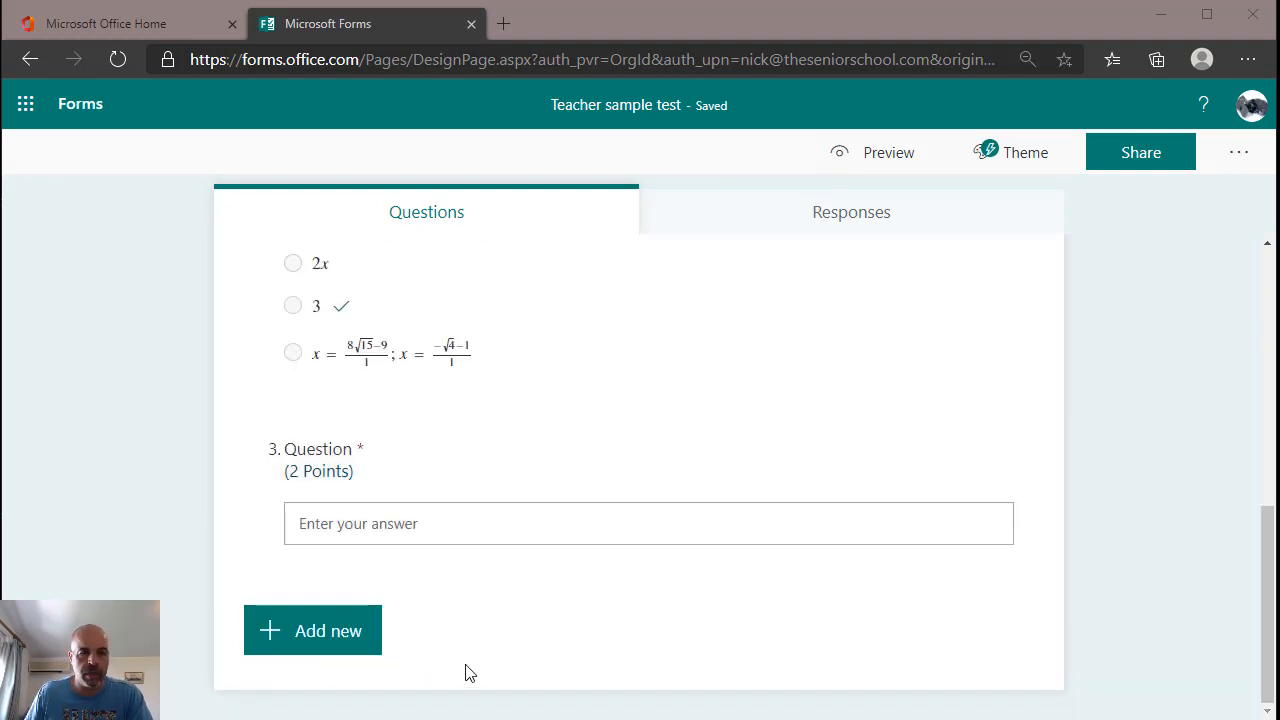
click(649, 523)
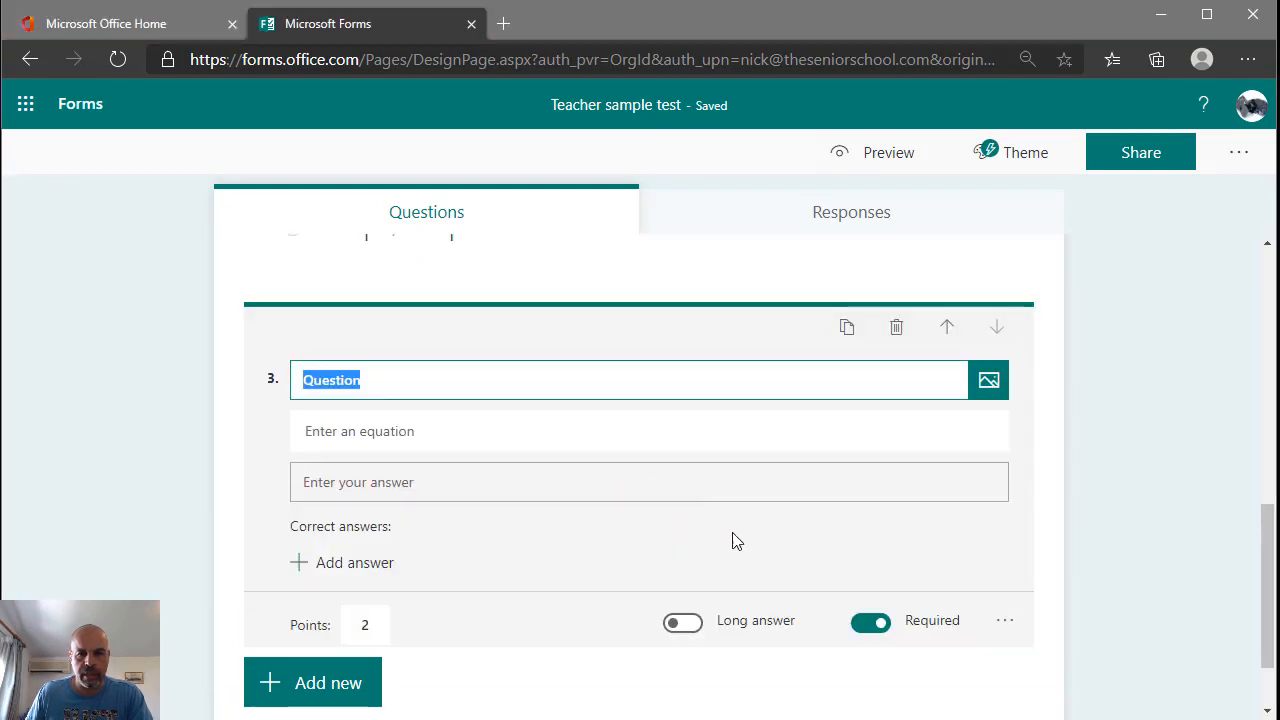
click(920, 328)
- Add a new Text question after "Solve for X"
scroll(430, 515, up, 2)
scroll(439, 503, down, 2)
click(312, 630)
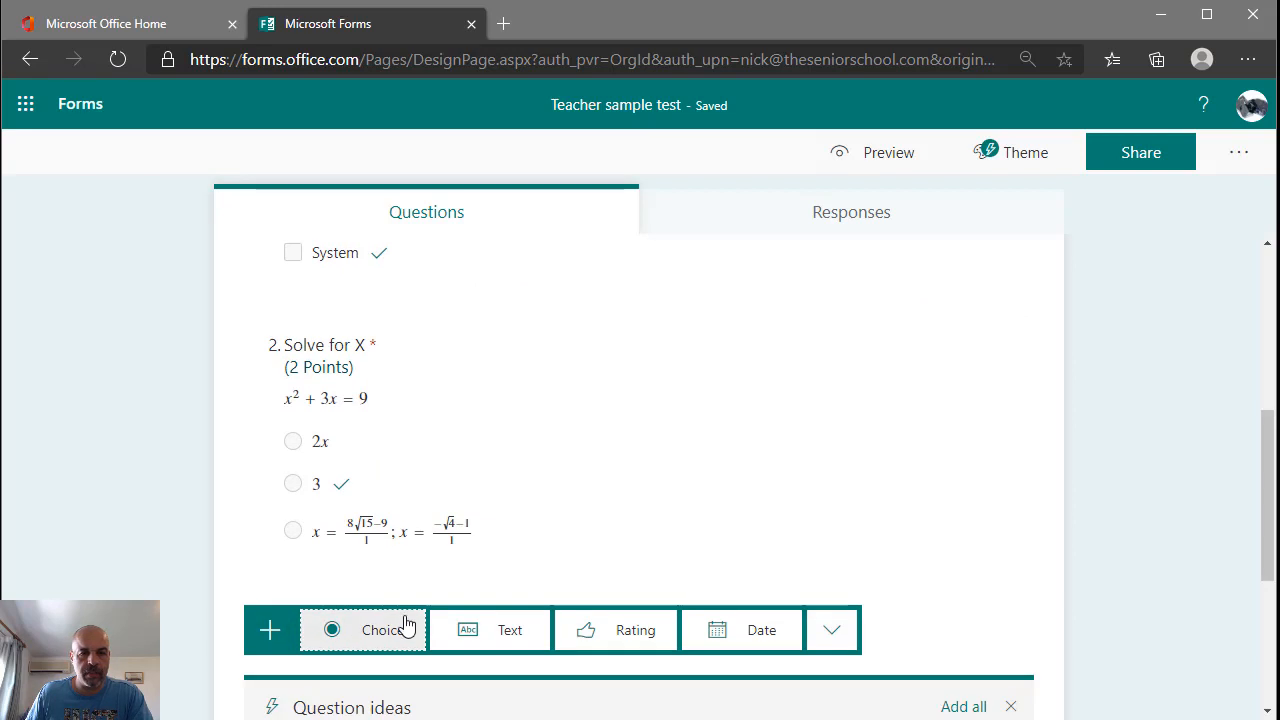
click(490, 632)
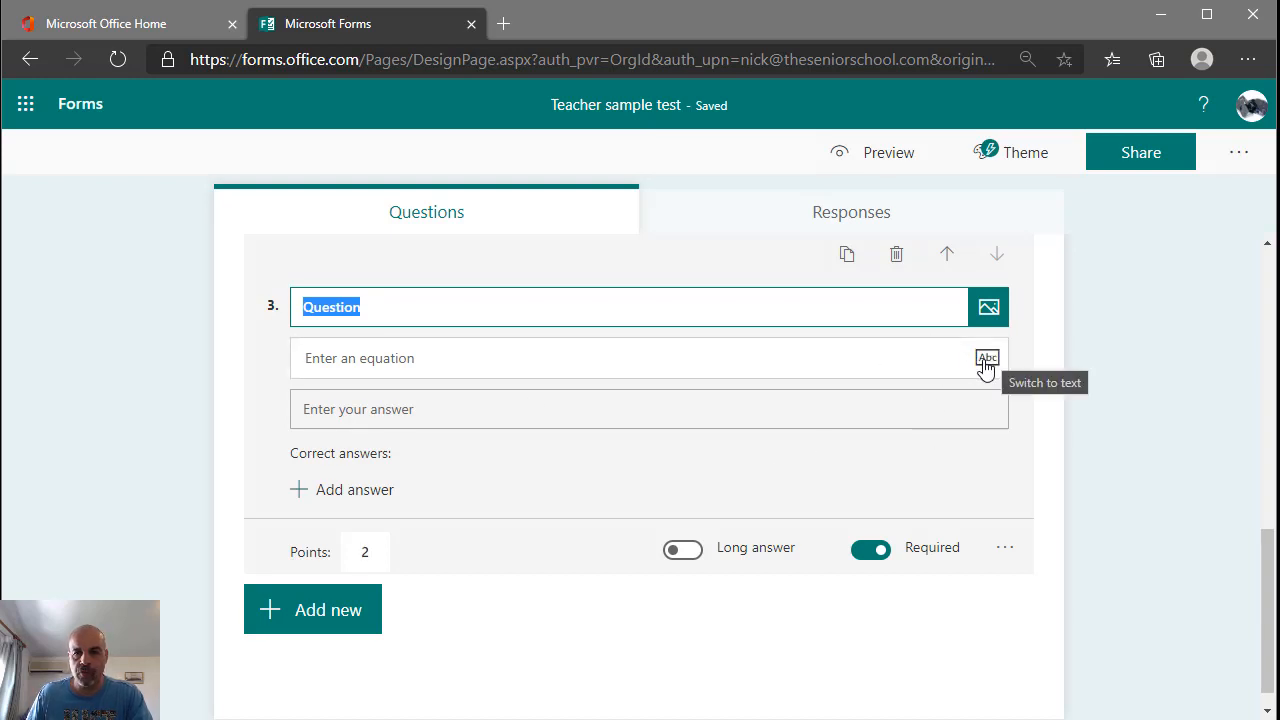
- Turn off the Maths and Subtitle options for the new text question
click(1003, 545)
click(1094, 659)
click(363, 357)
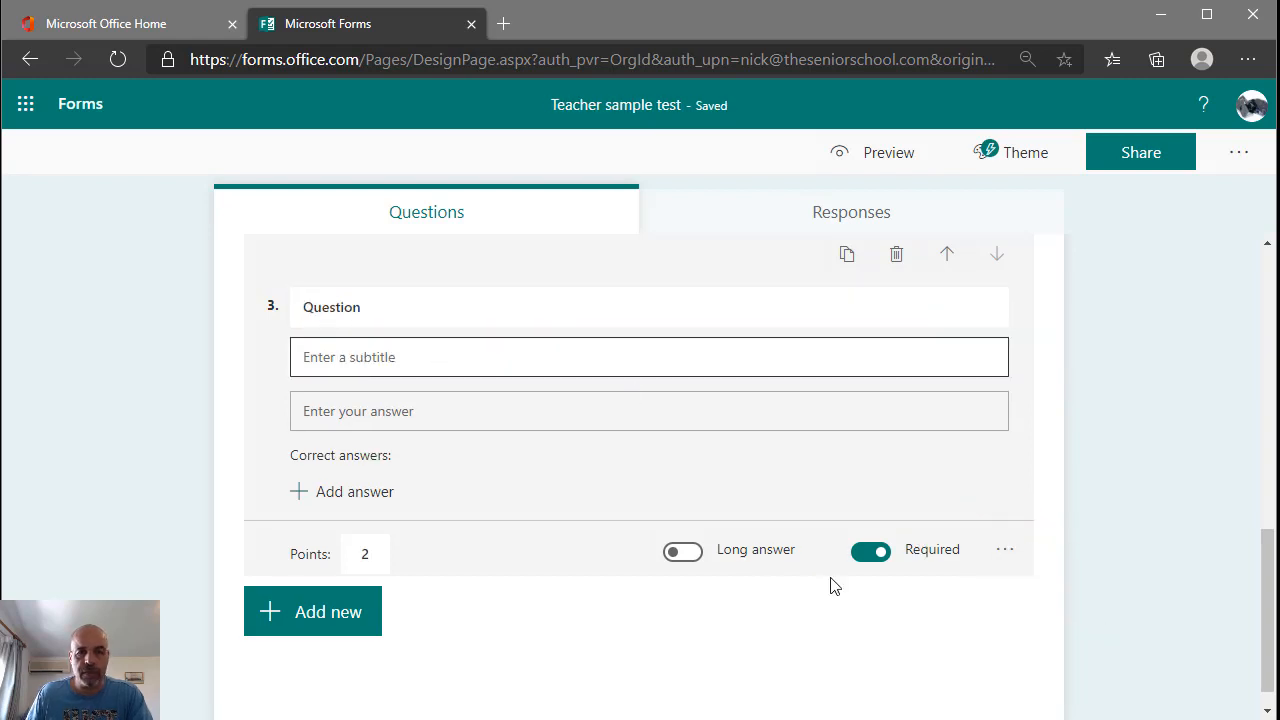
click(1004, 549)
click(1068, 574)
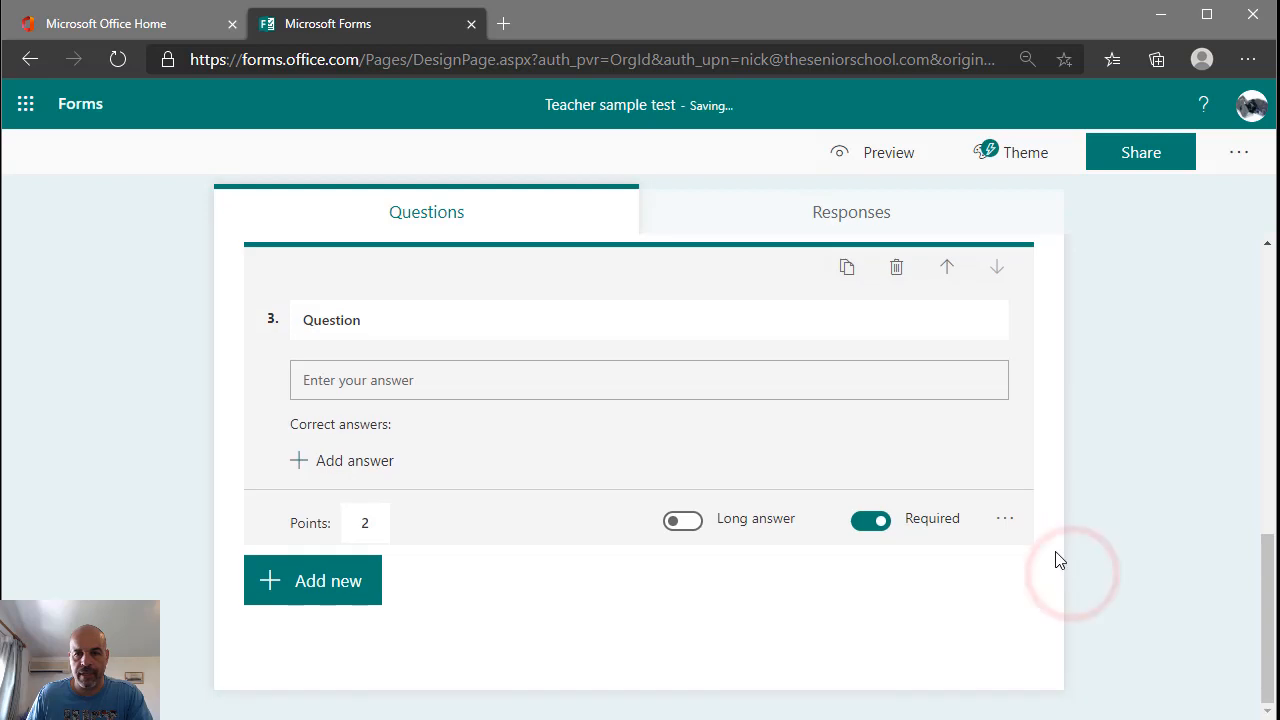
- Replace the placeholder title of question 3 with "What is the capital of Cyprus?"
click(417, 335)
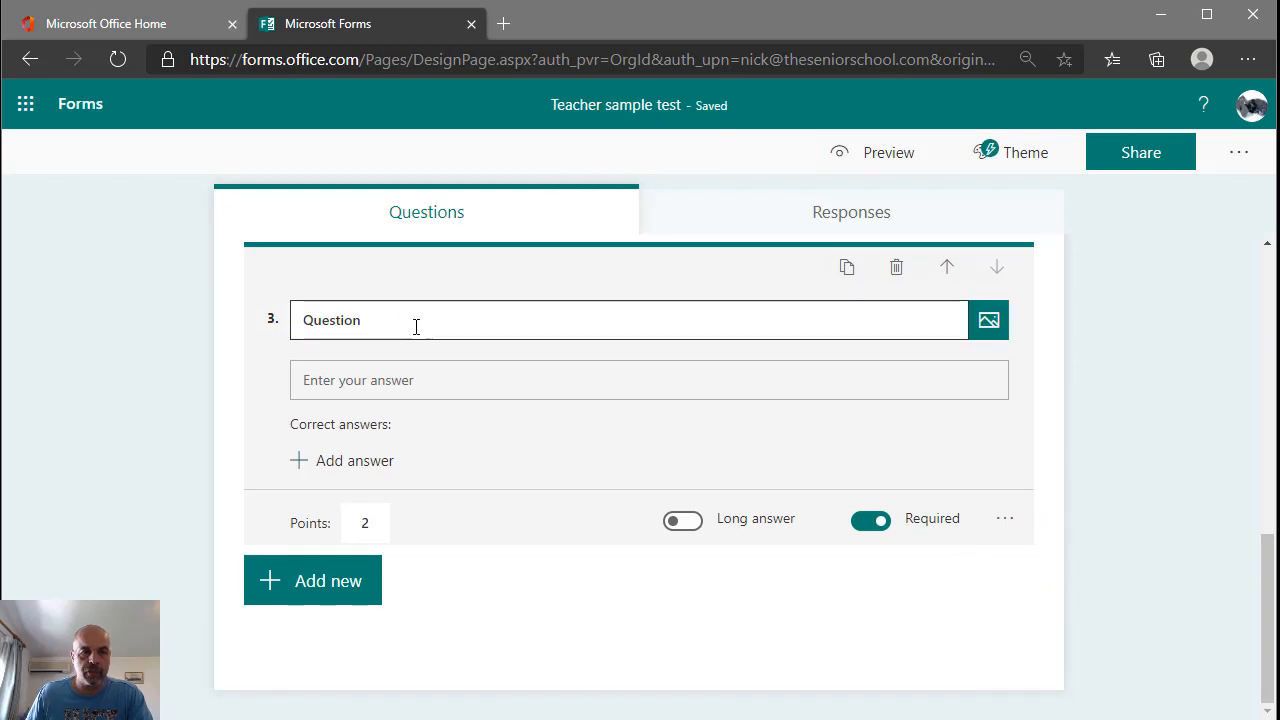
drag(406, 320, 271, 322)
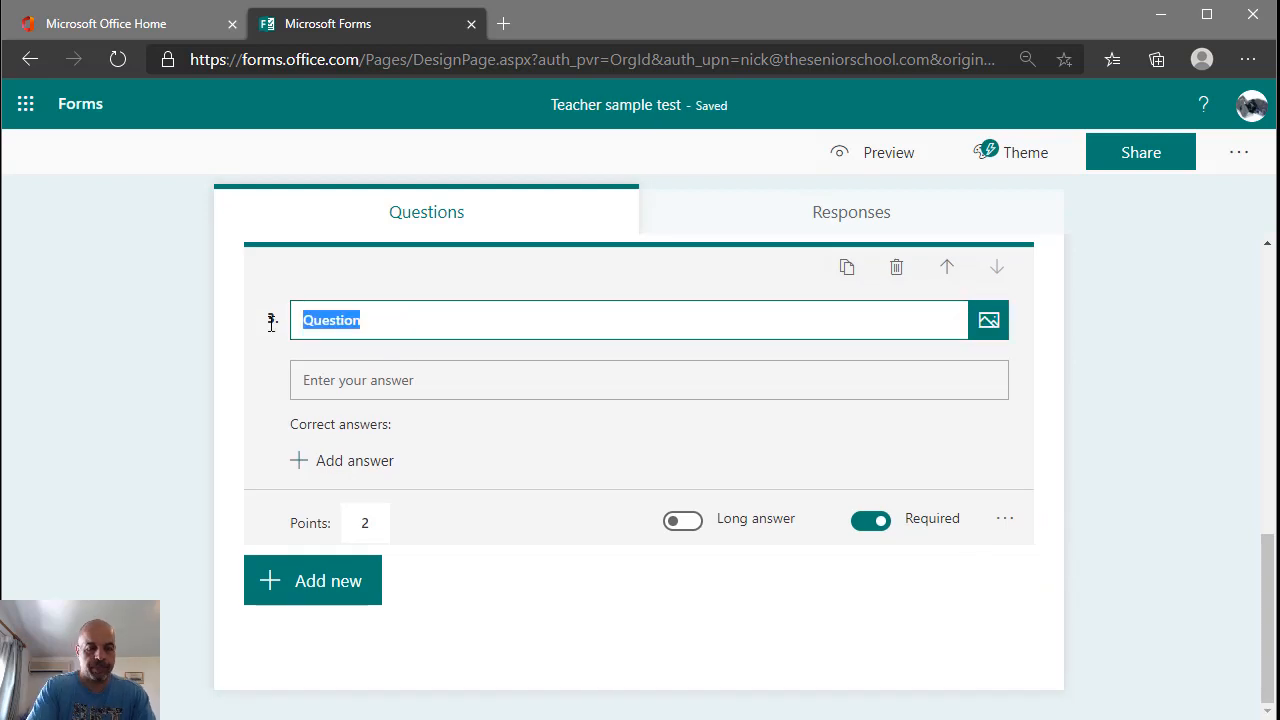
text(What is the capital of )
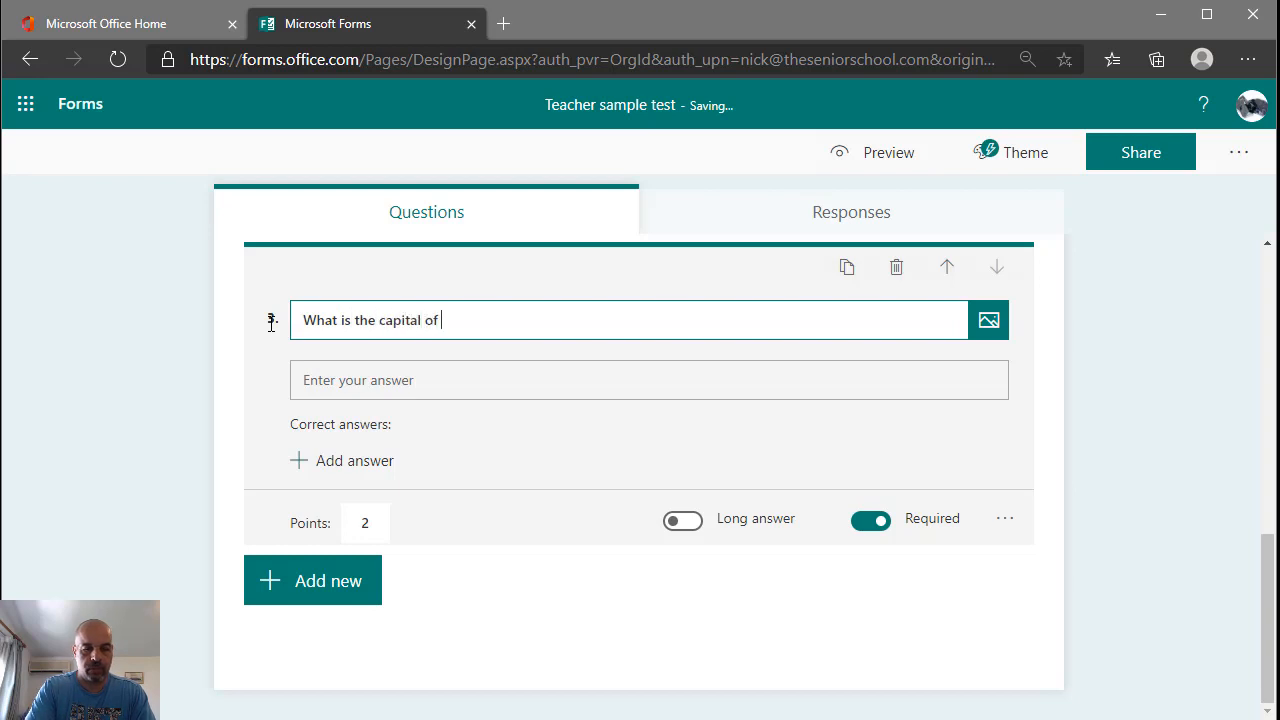
text(Cyprus?)
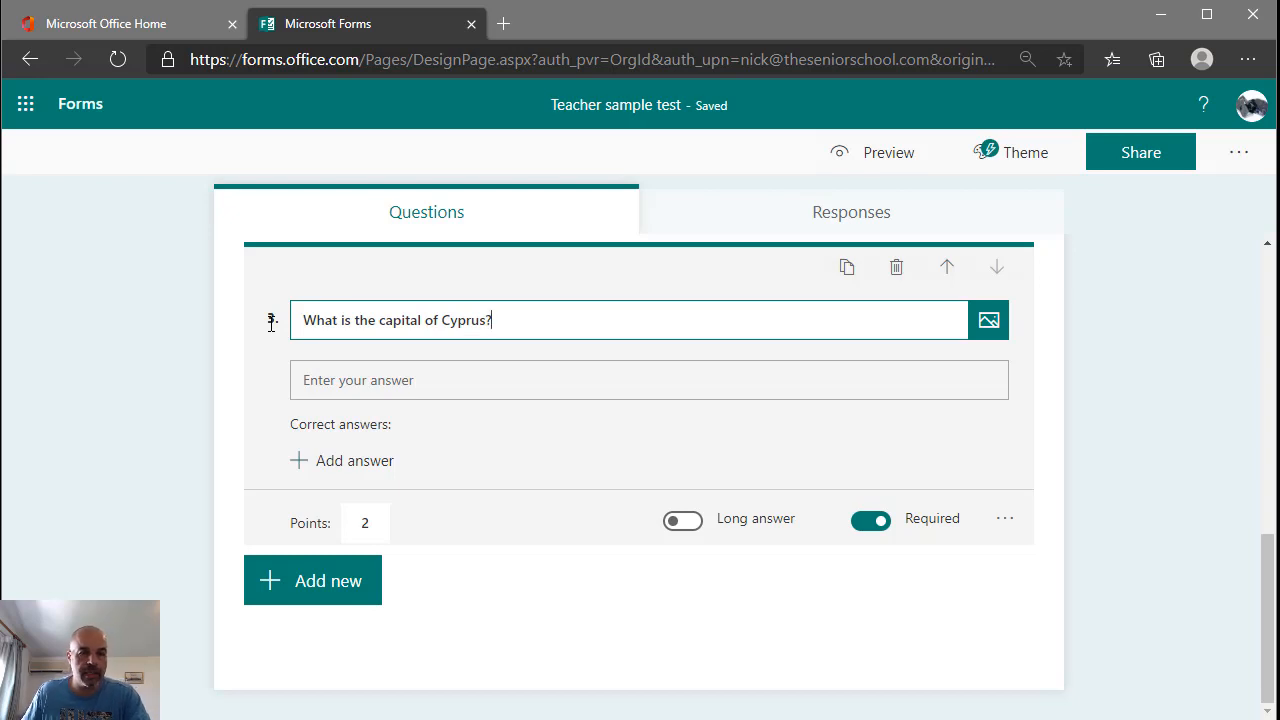
click(480, 384)
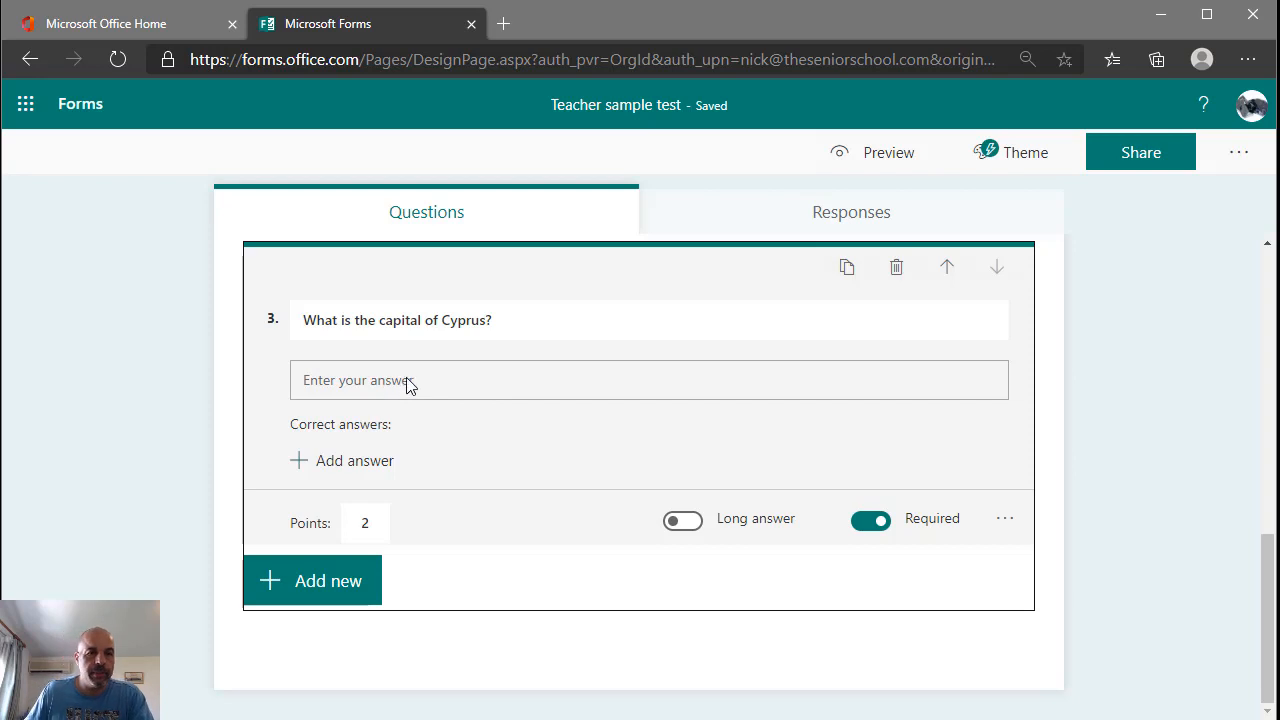
- Preview the quiz to examine the answer field of the Cyprus capital question, and return to editing
click(910, 160)
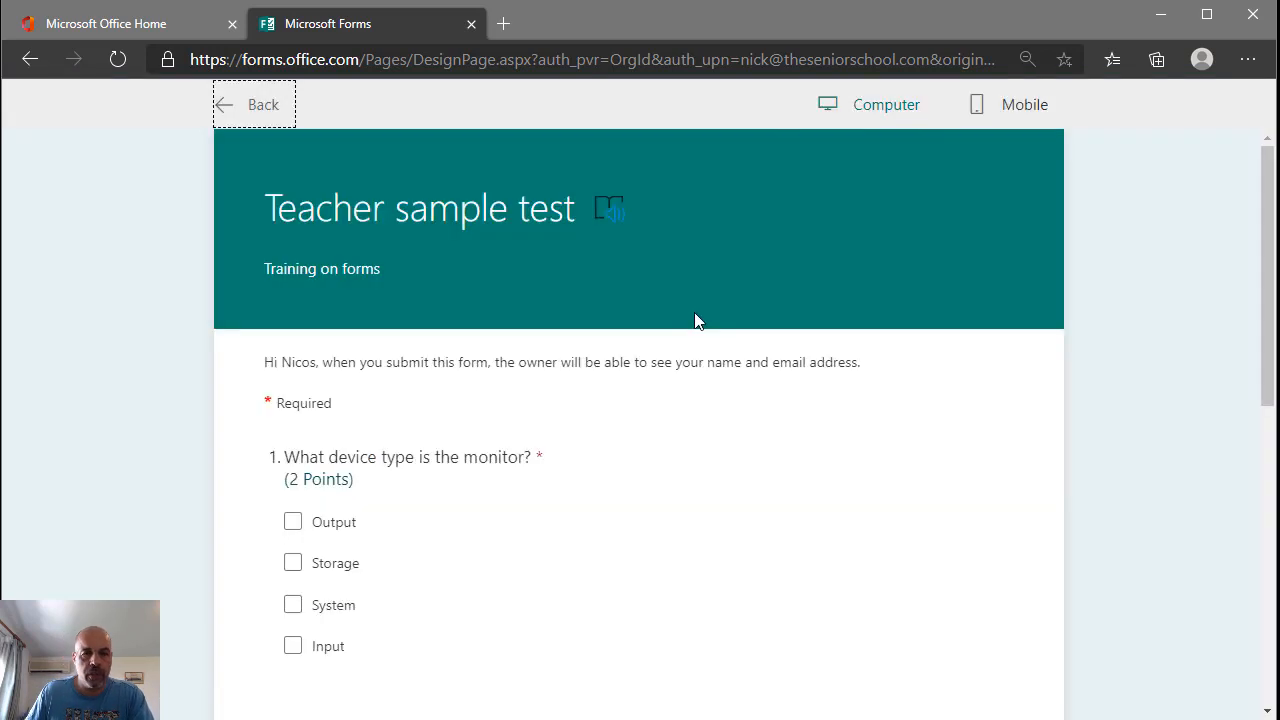
scroll(697, 317, down, 6)
click(500, 465)
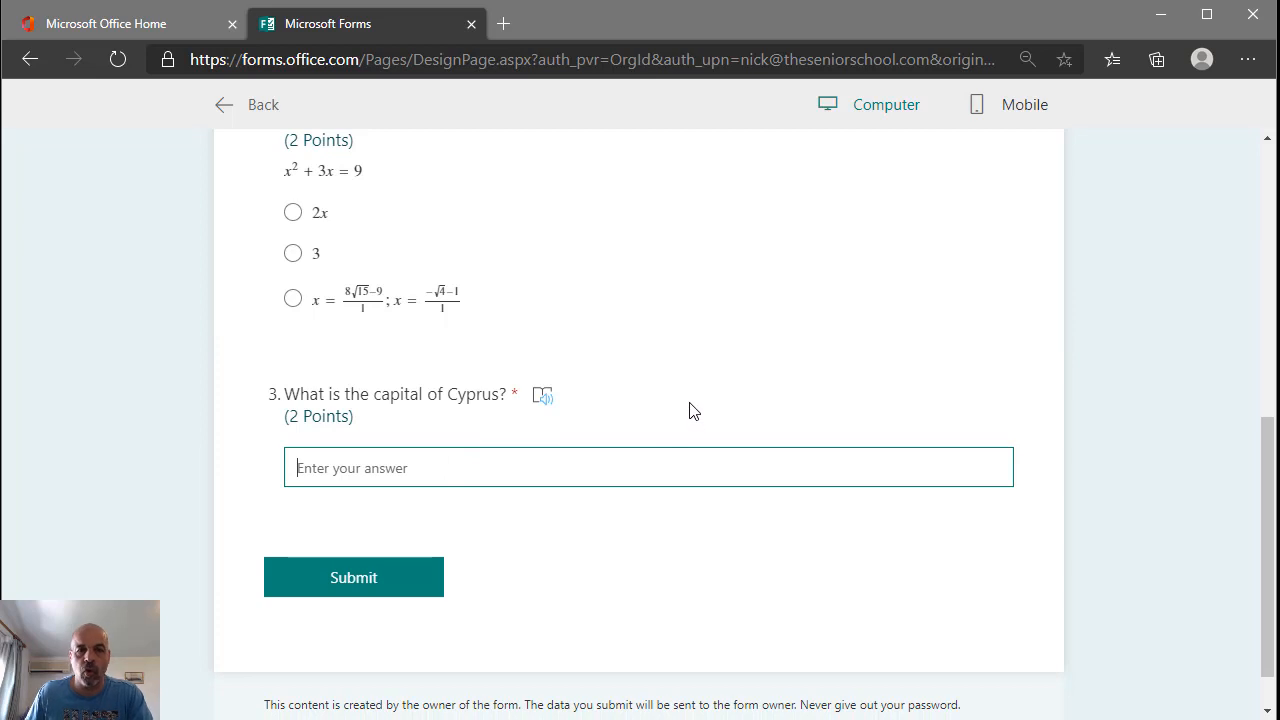
click(260, 108)
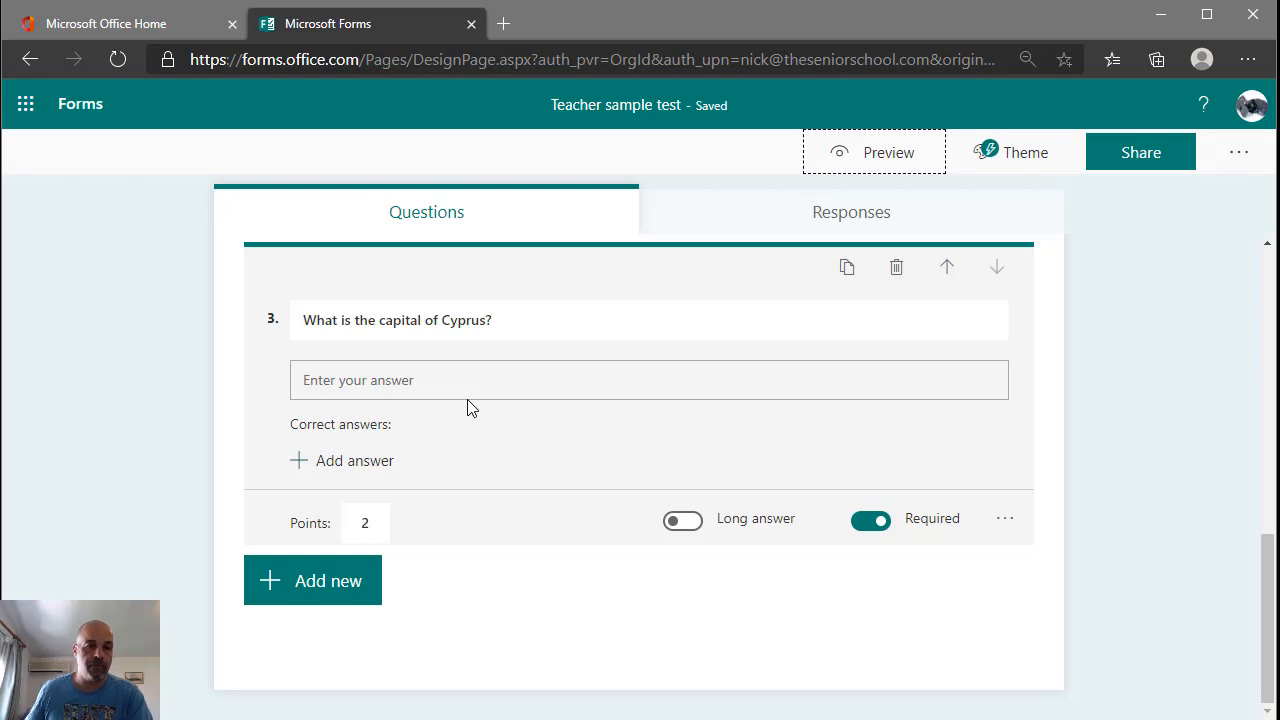
- Clear the points of the Cyprus capital question and add "Nicosia" as a correct answer
click(377, 516)
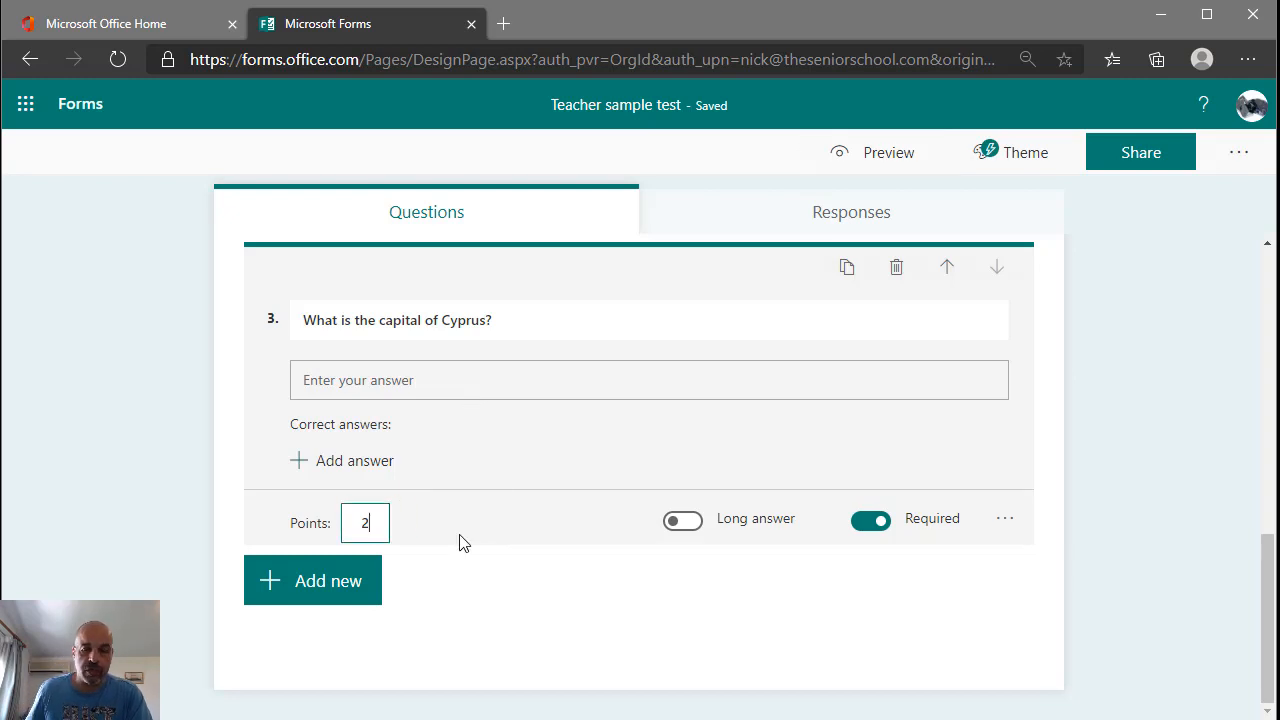
key(BackSpace)
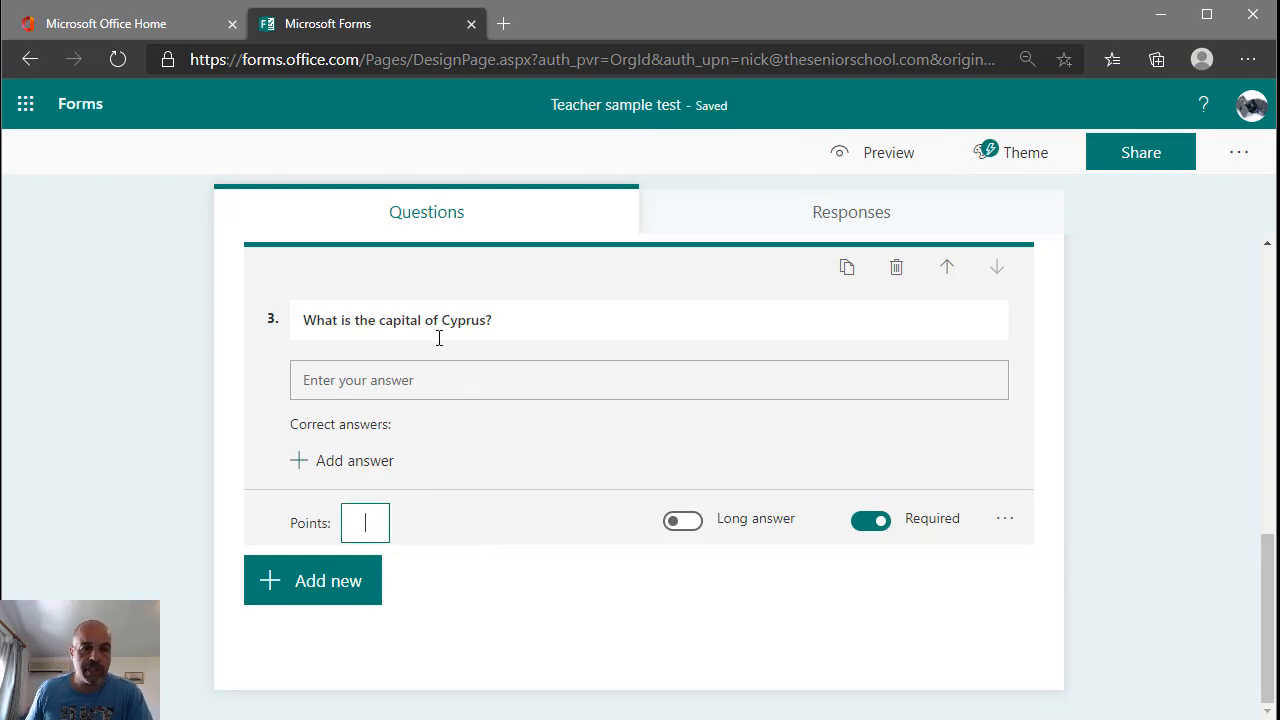
click(388, 466)
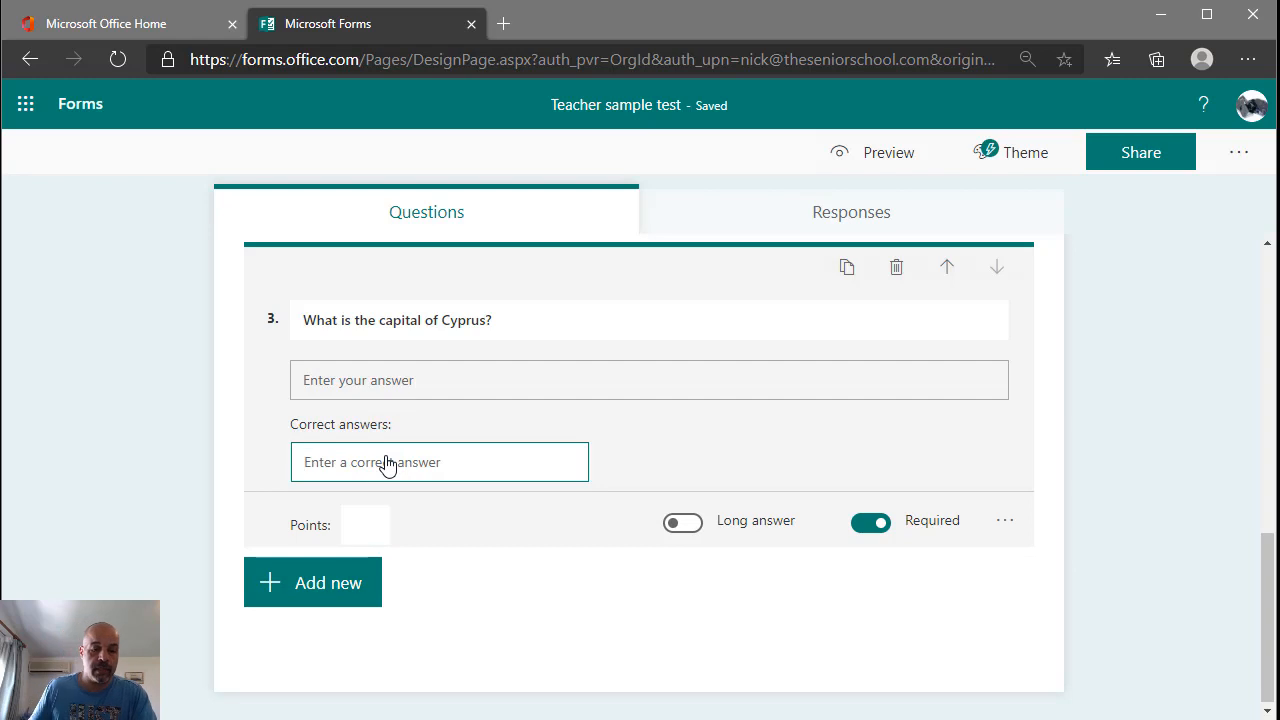
text(Nicosia)
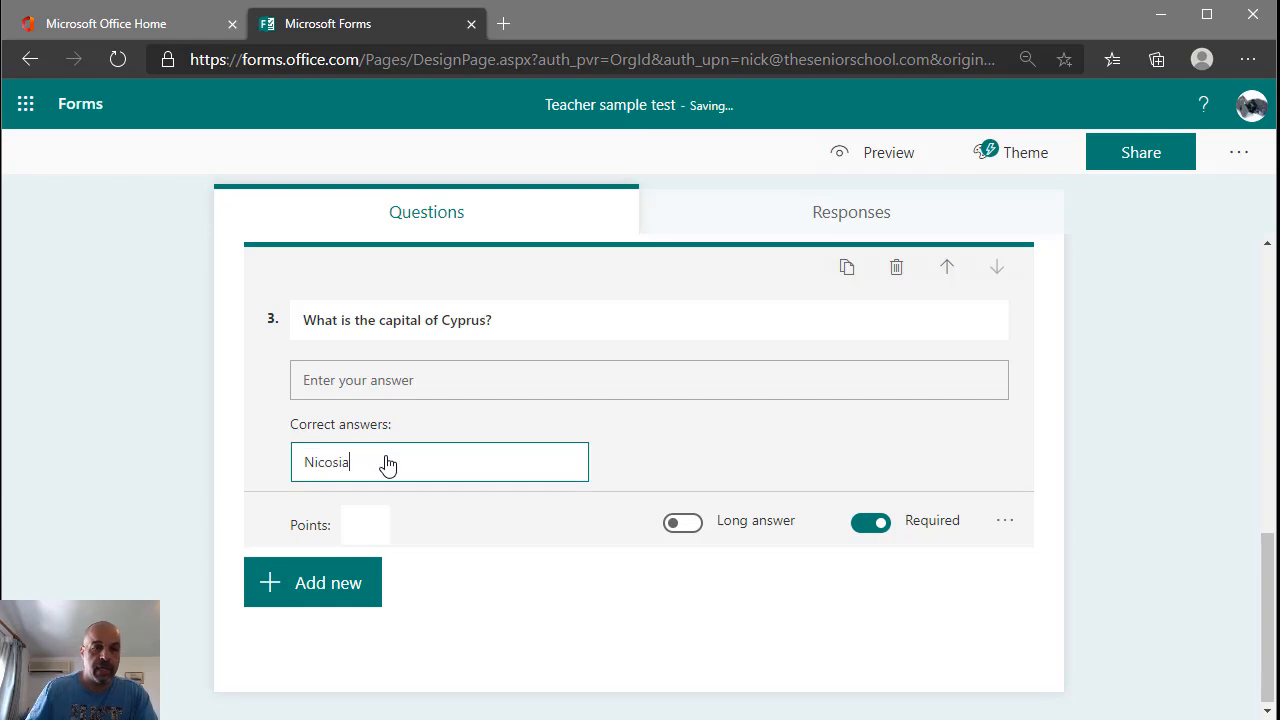
click(692, 462)
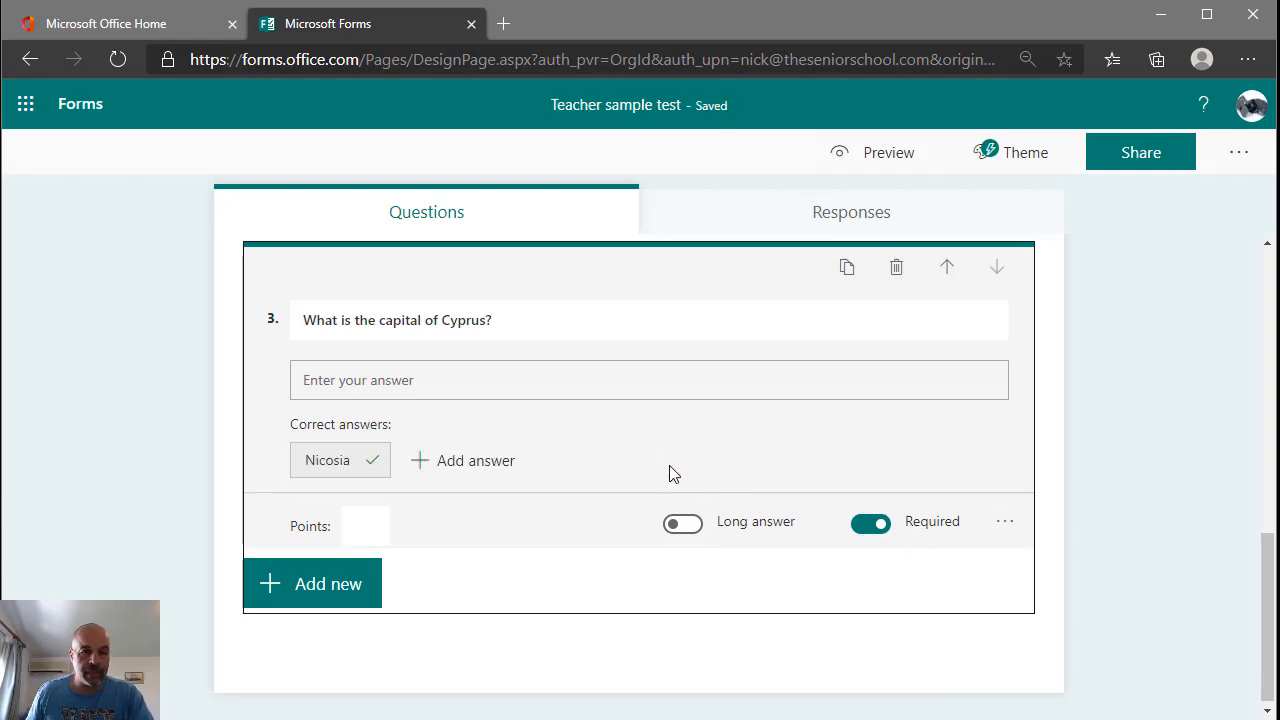
- Try to add the lowercase spelling "nicosia" as another correct answer to the Cyprus capital question
click(466, 466)
text(nicosia)
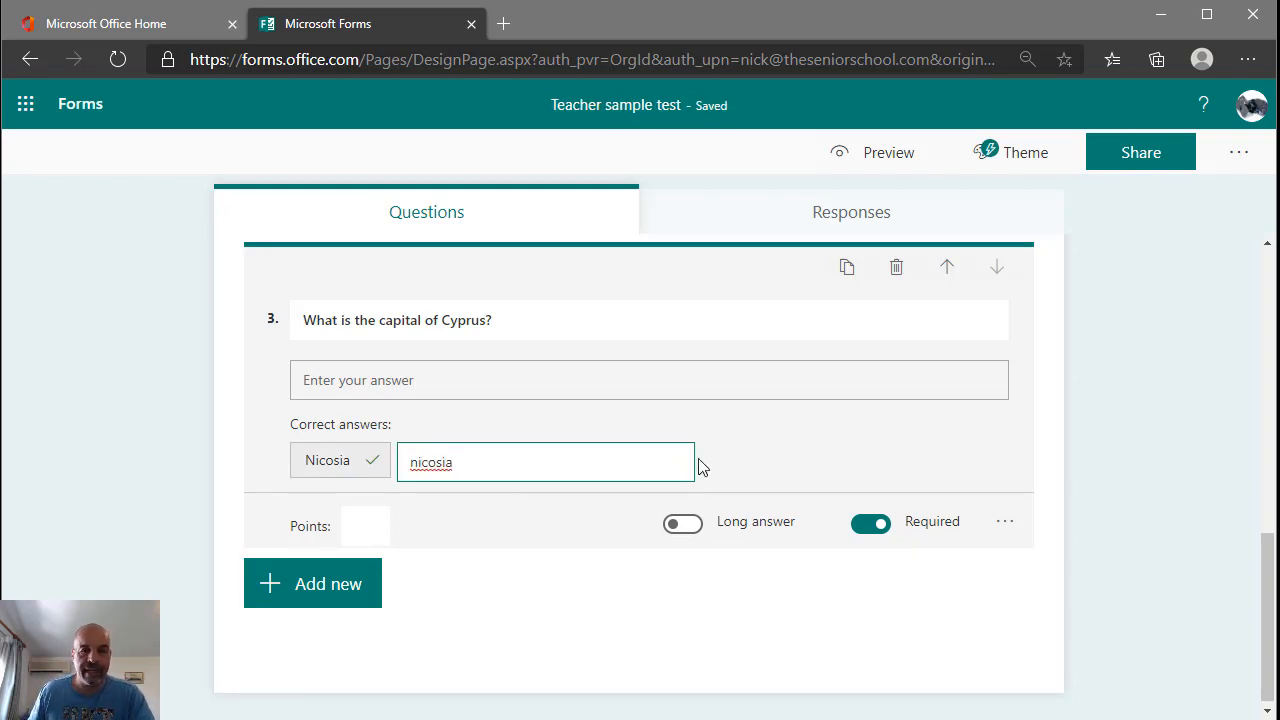
click(741, 462)
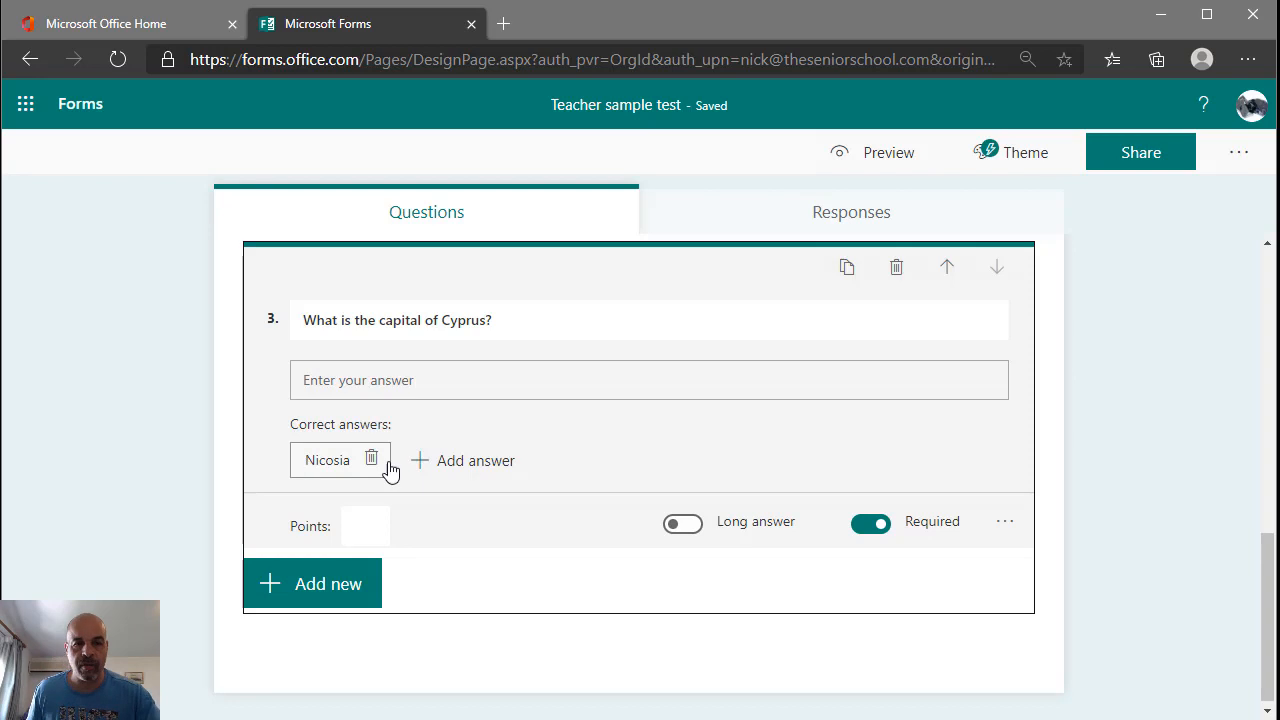
- Add "Nikosia" and "Lefkosia" as further correct answers to the Cyprus capital question
click(463, 458)
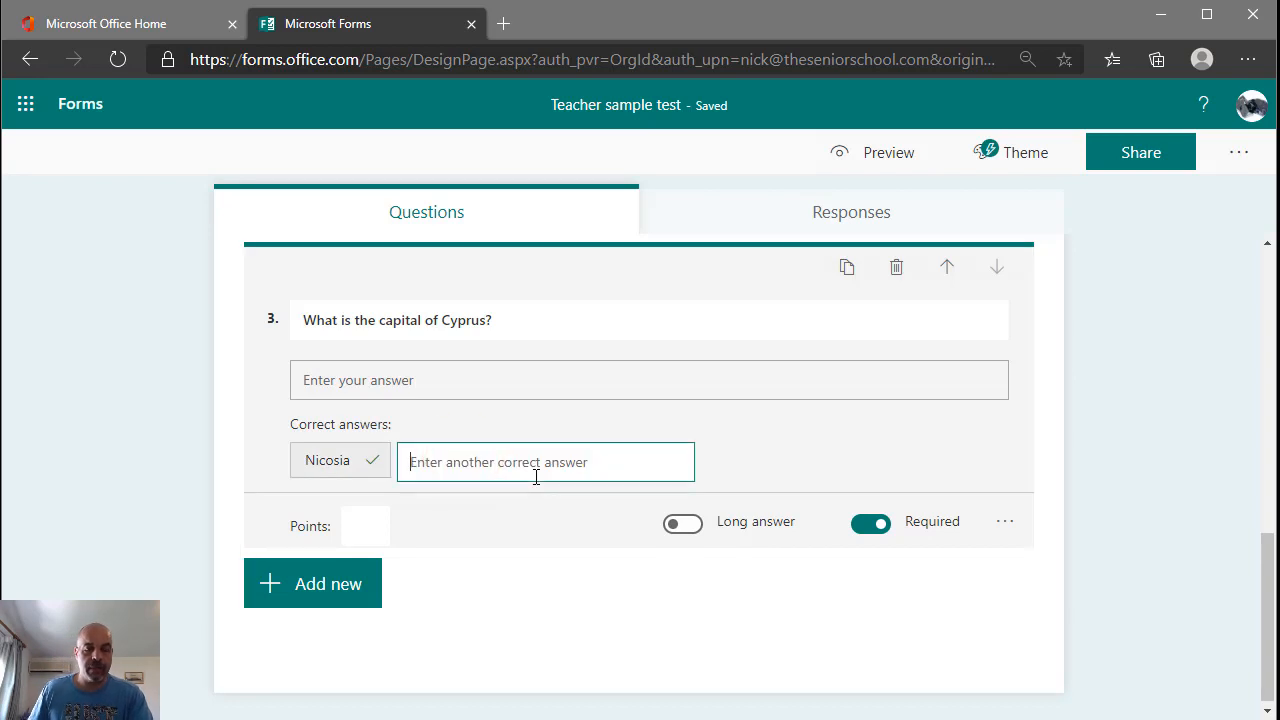
text(Nikosia)
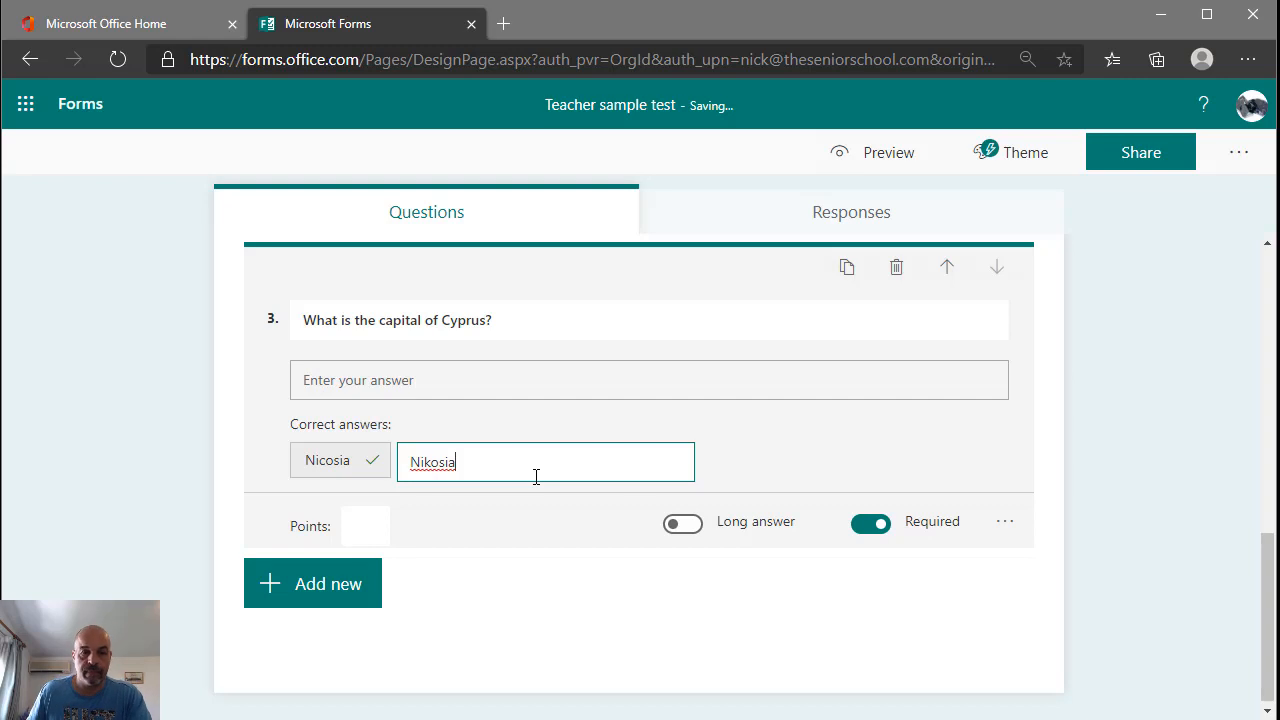
click(815, 440)
click(570, 462)
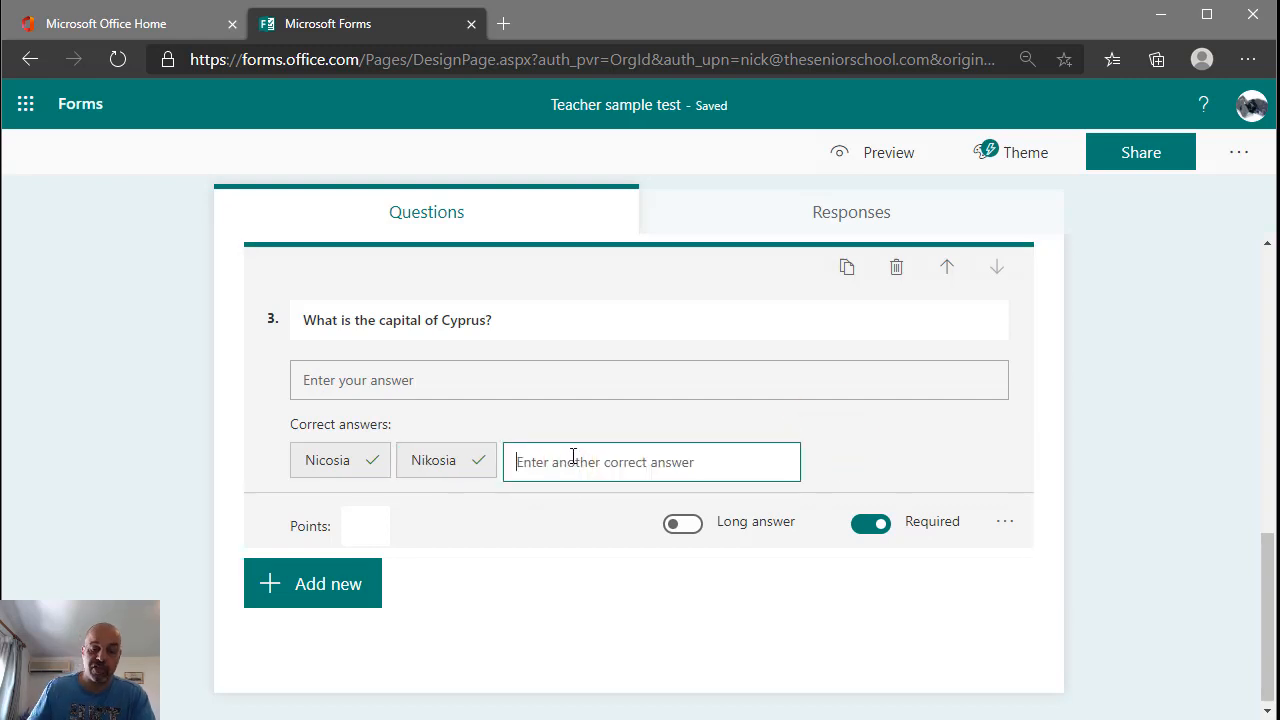
text(Lefkosia)
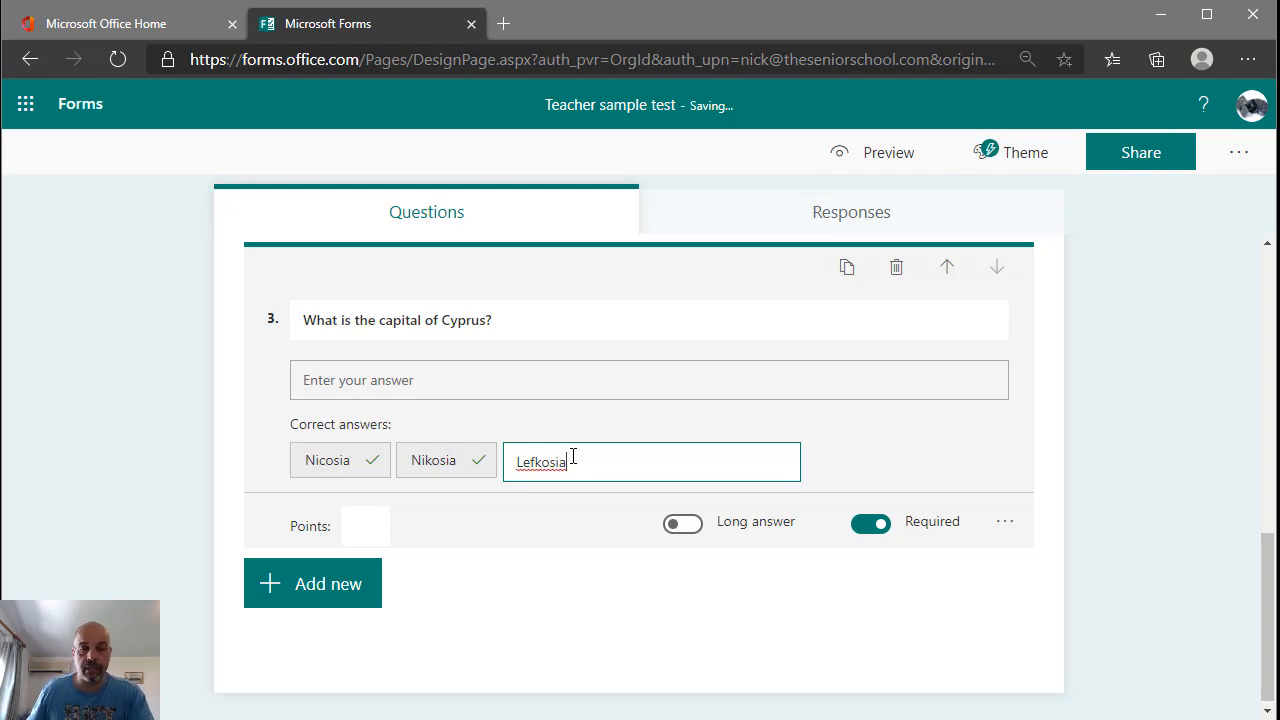
click(870, 490)
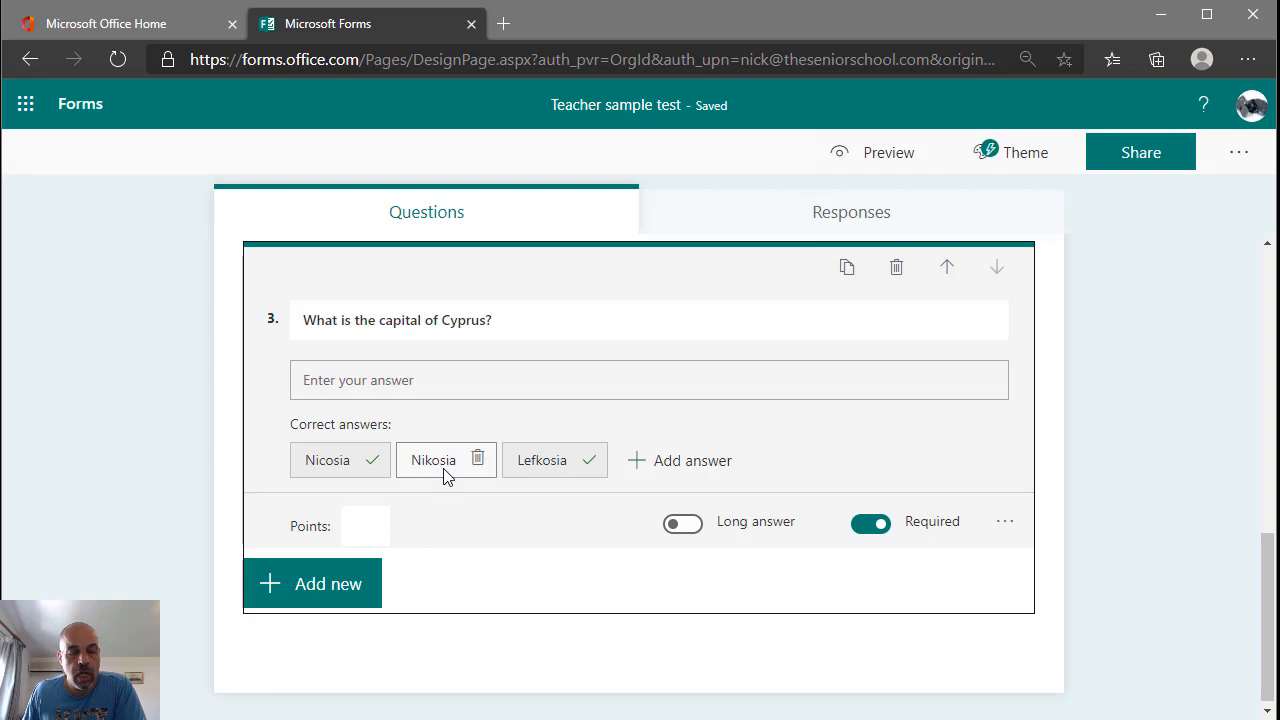
- Set the points of the Cyprus capital question to 1
click(366, 531)
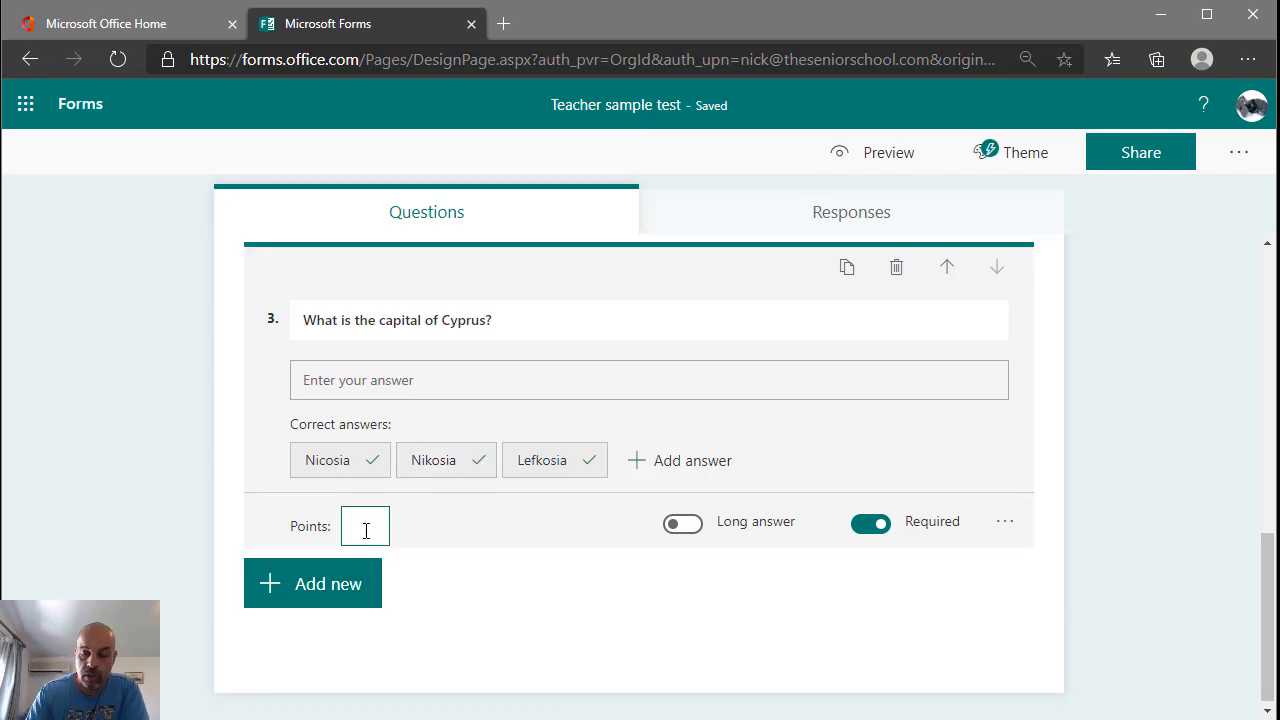
text(1)
click(586, 574)
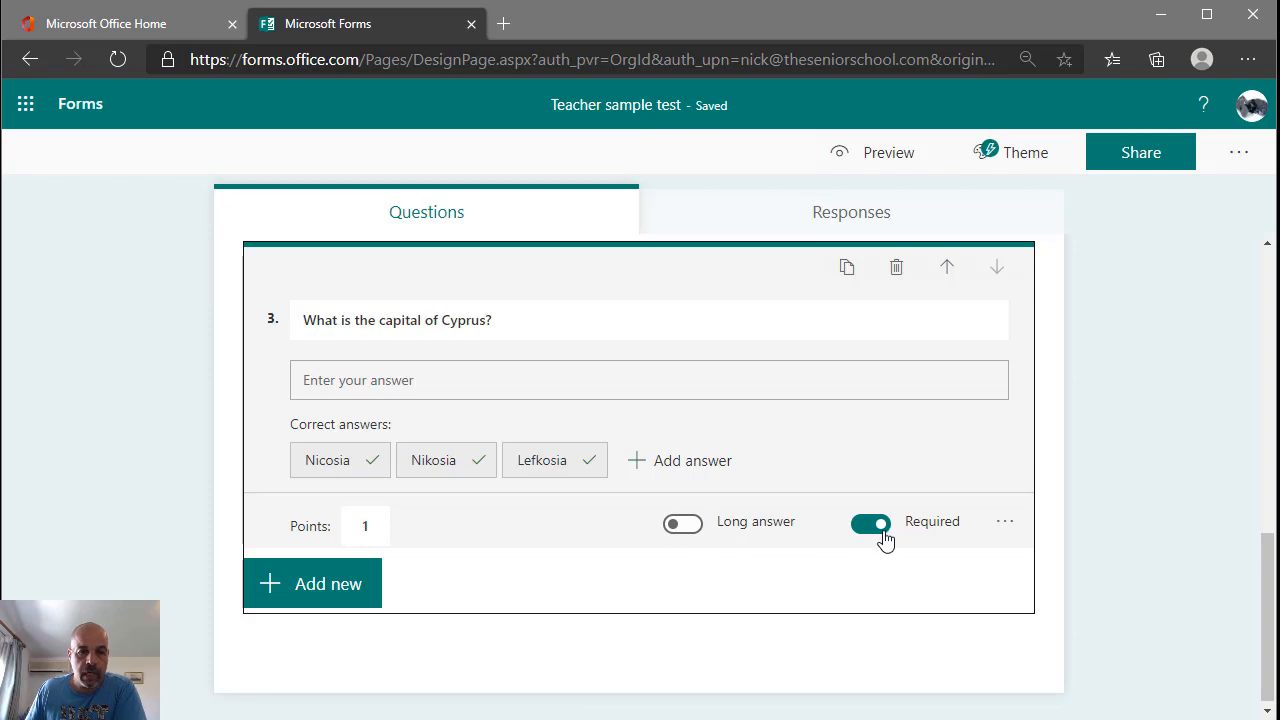
- Add a Text question titled "Explain the advantages of using RFID chips in passports." and turn on Long answer for it
click(345, 580)
click(509, 585)
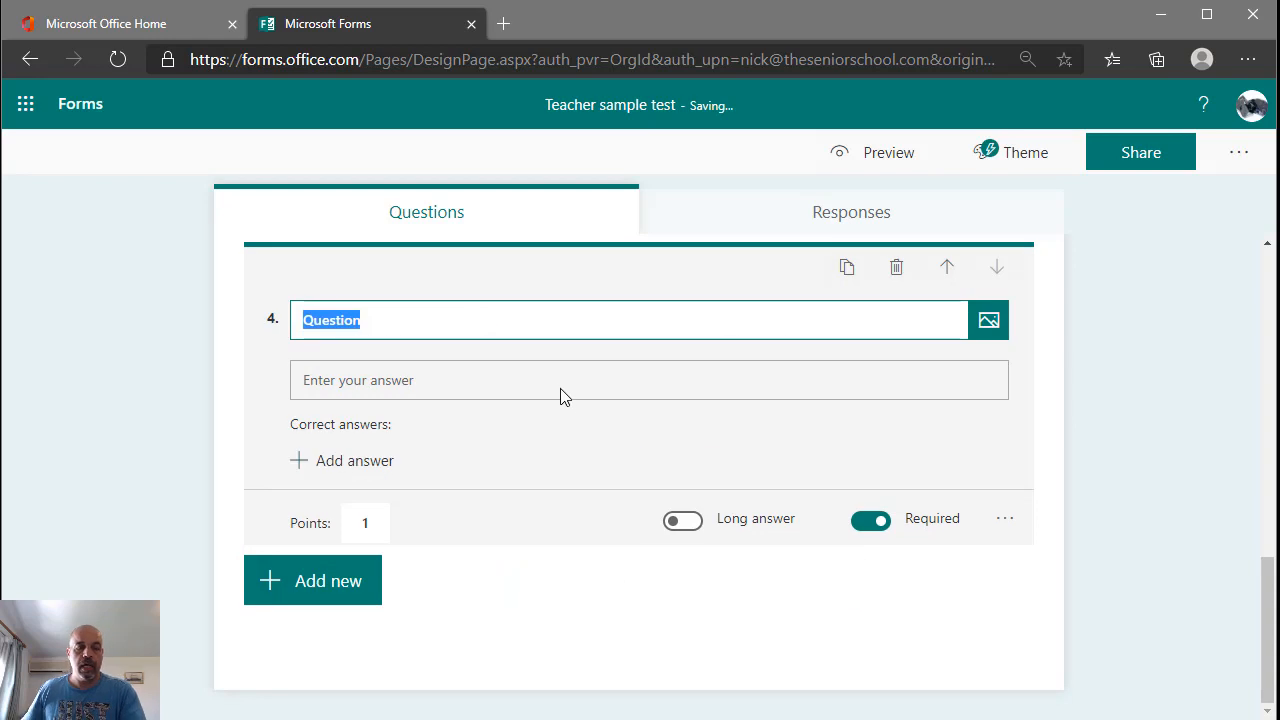
text(Explain the advantages of using RFID chips in passports)
text(.)
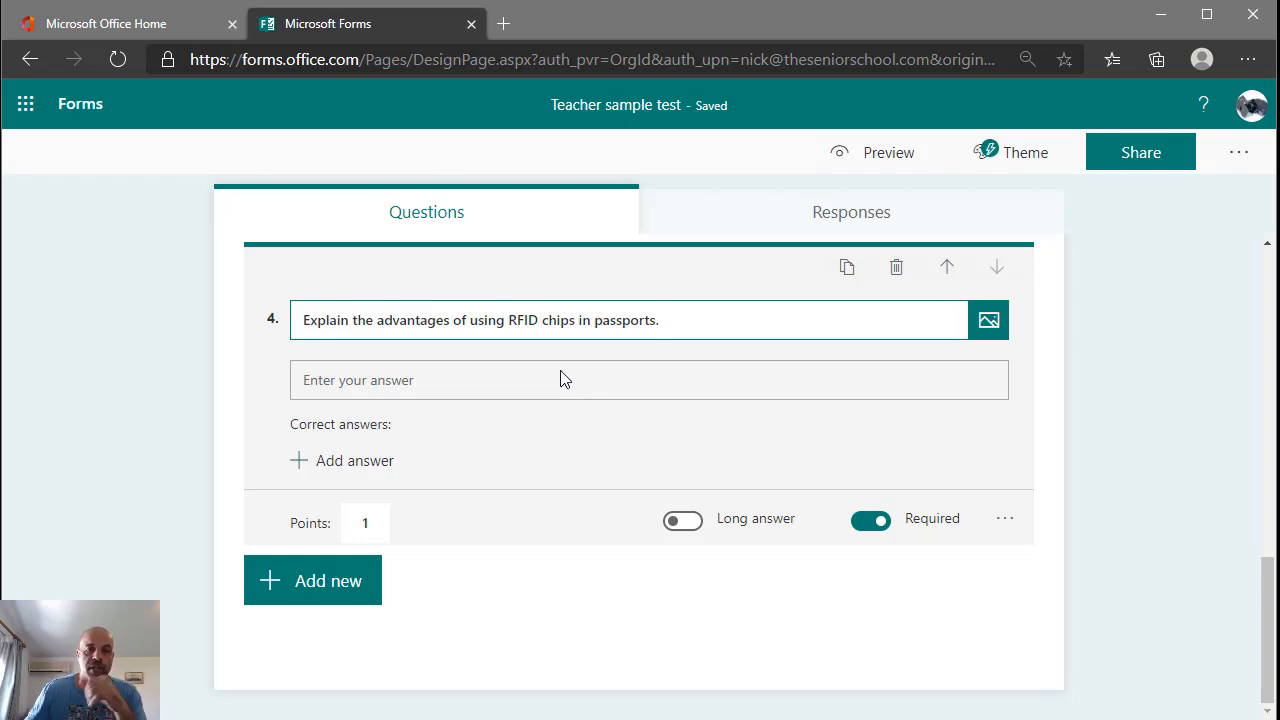
click(683, 523)
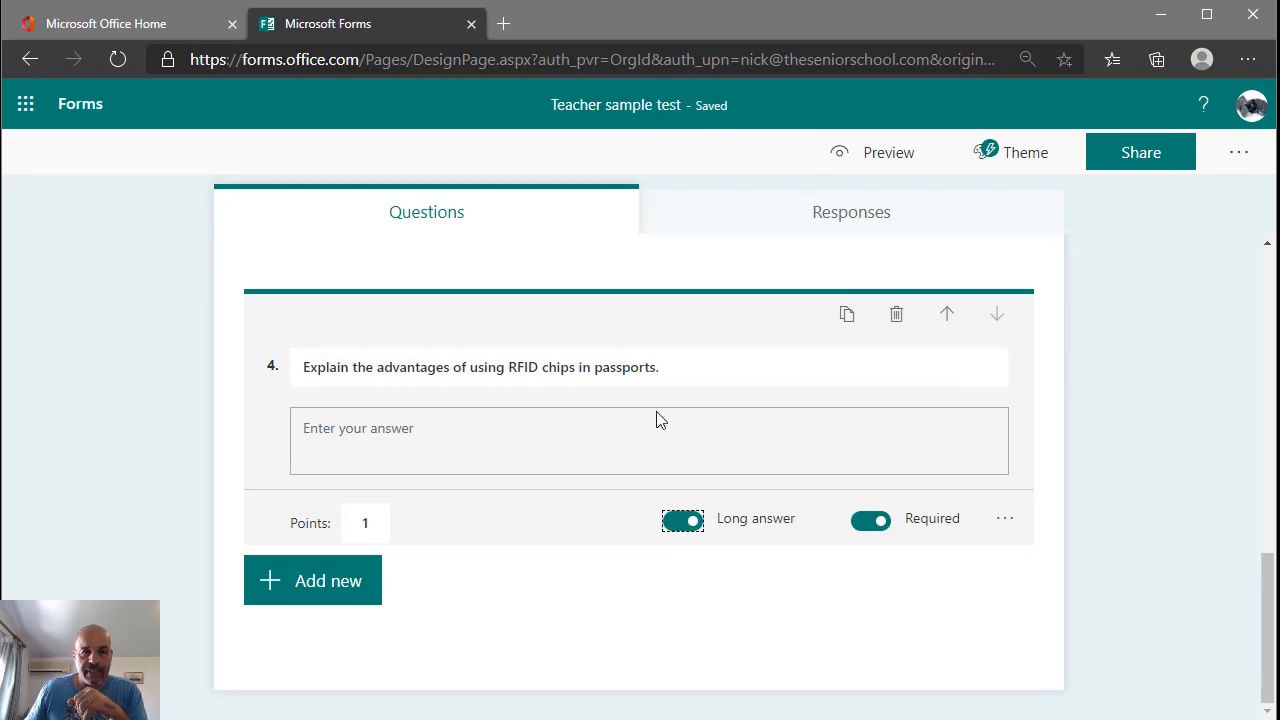
- Preview the quiz to examine the long answer box of the RFID question, and return to editing
click(898, 155)
scroll(781, 370, down, 6)
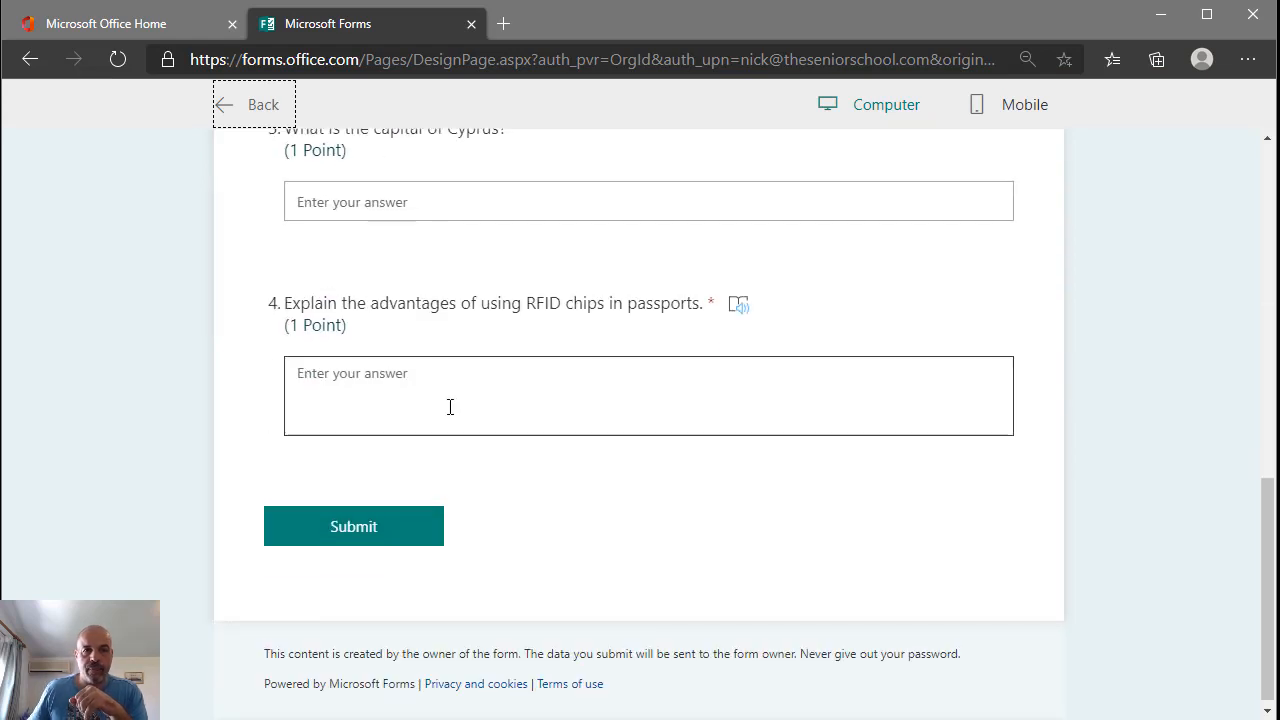
scroll(445, 400, up, 3)
click(277, 118)
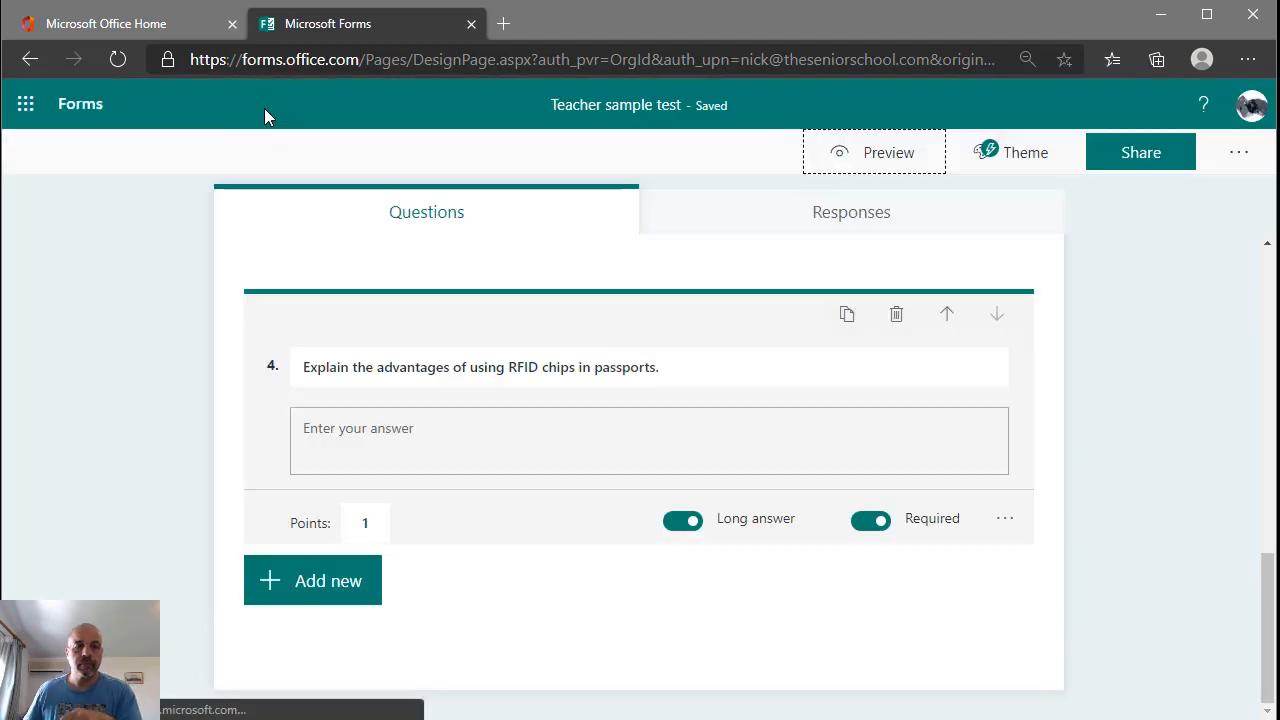
- Set the points of the RFID question to 6
click(391, 455)
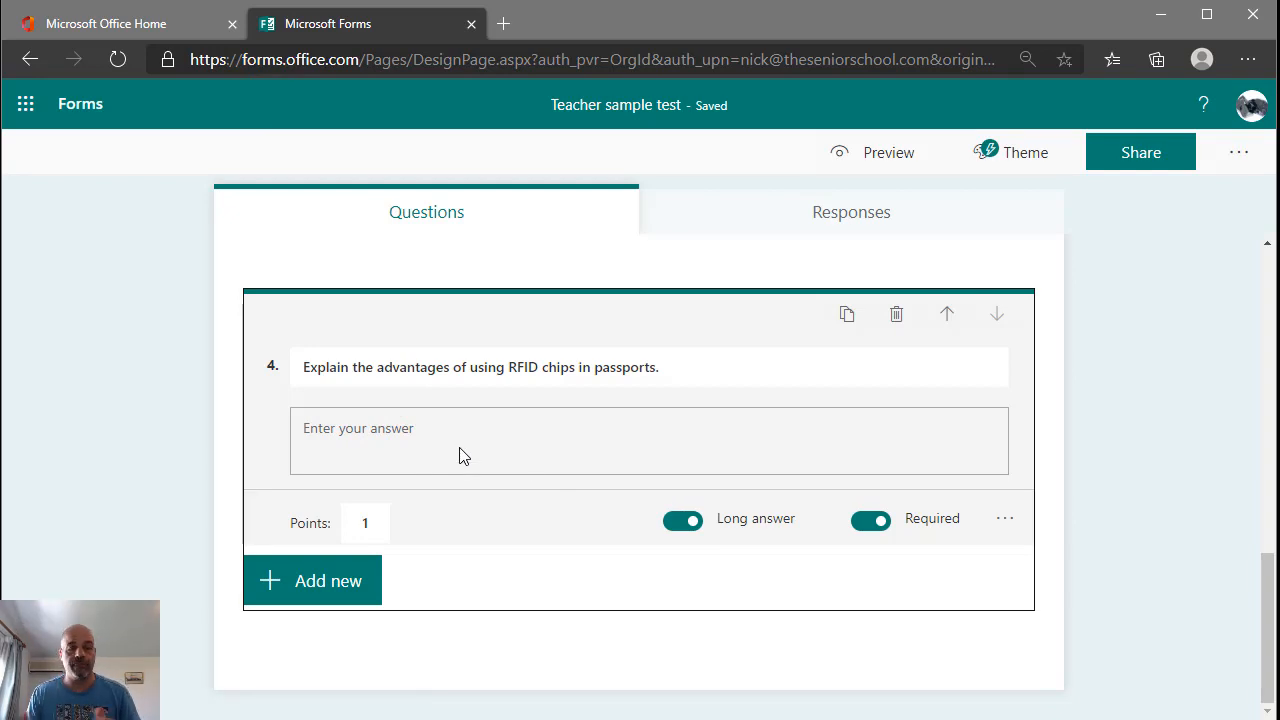
click(378, 522)
key(BackSpace)
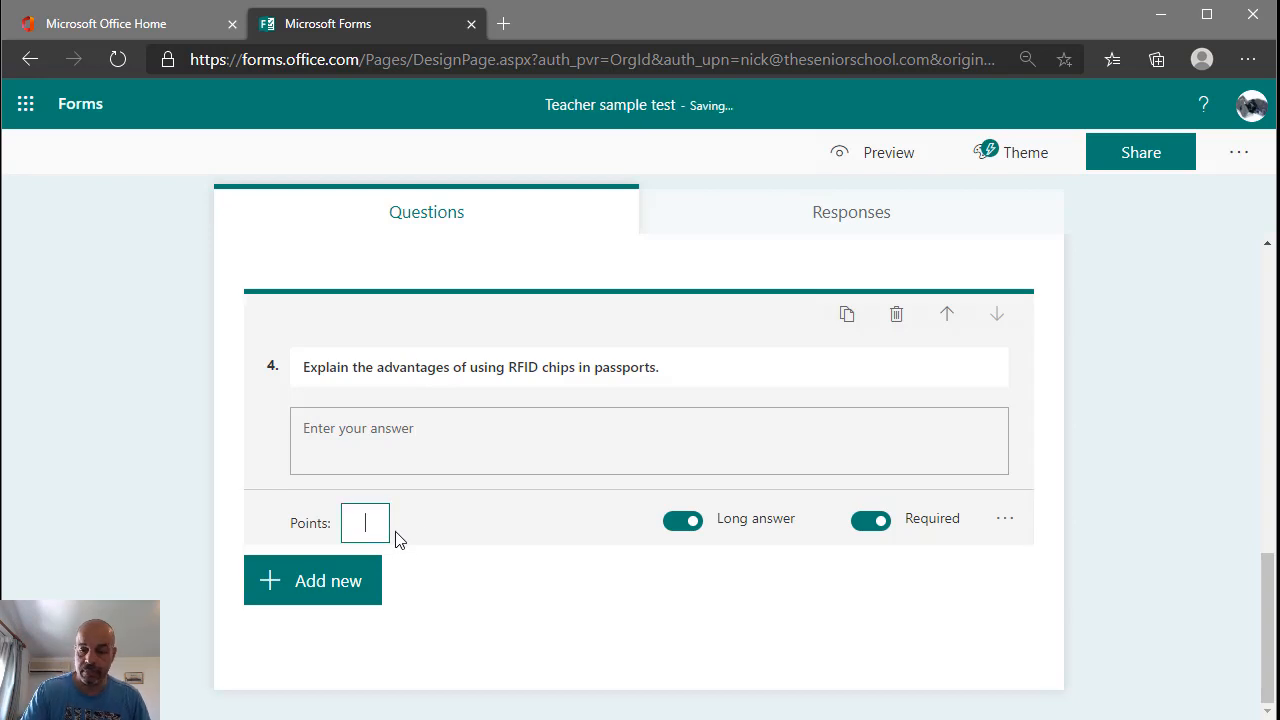
text(6)
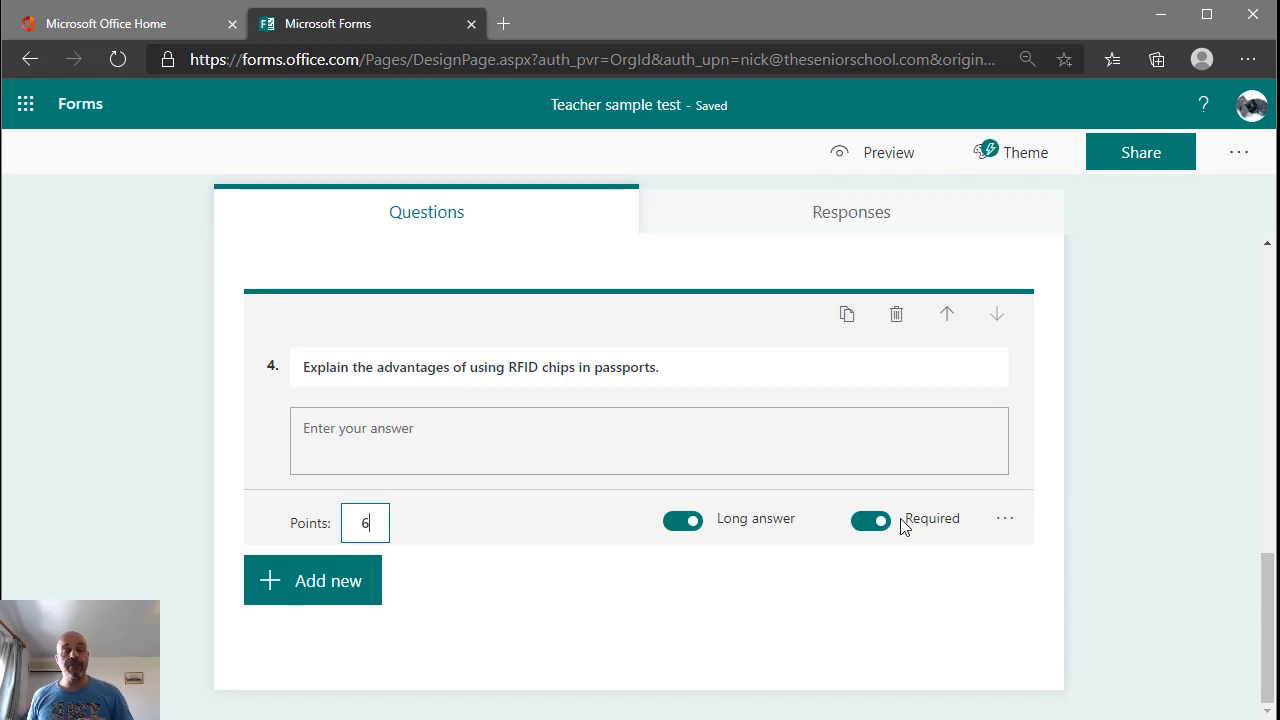
- Preview the quiz and fill the RFID question's answer box with many short lines of sample text to test its size
click(918, 153)
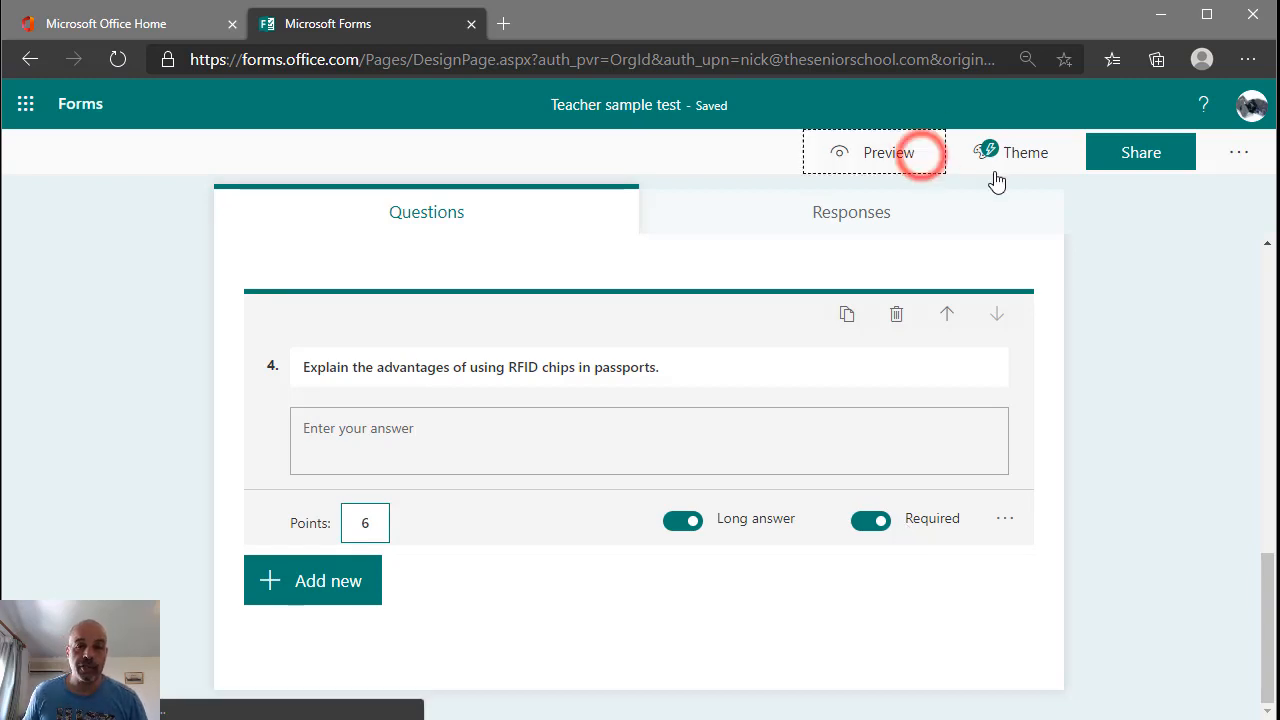
scroll(377, 594, down, 1)
scroll(377, 594, down, 10)
click(390, 384)
text(a uidhfui vaeuif iaehgui aehruighaeuir ghaewrg)
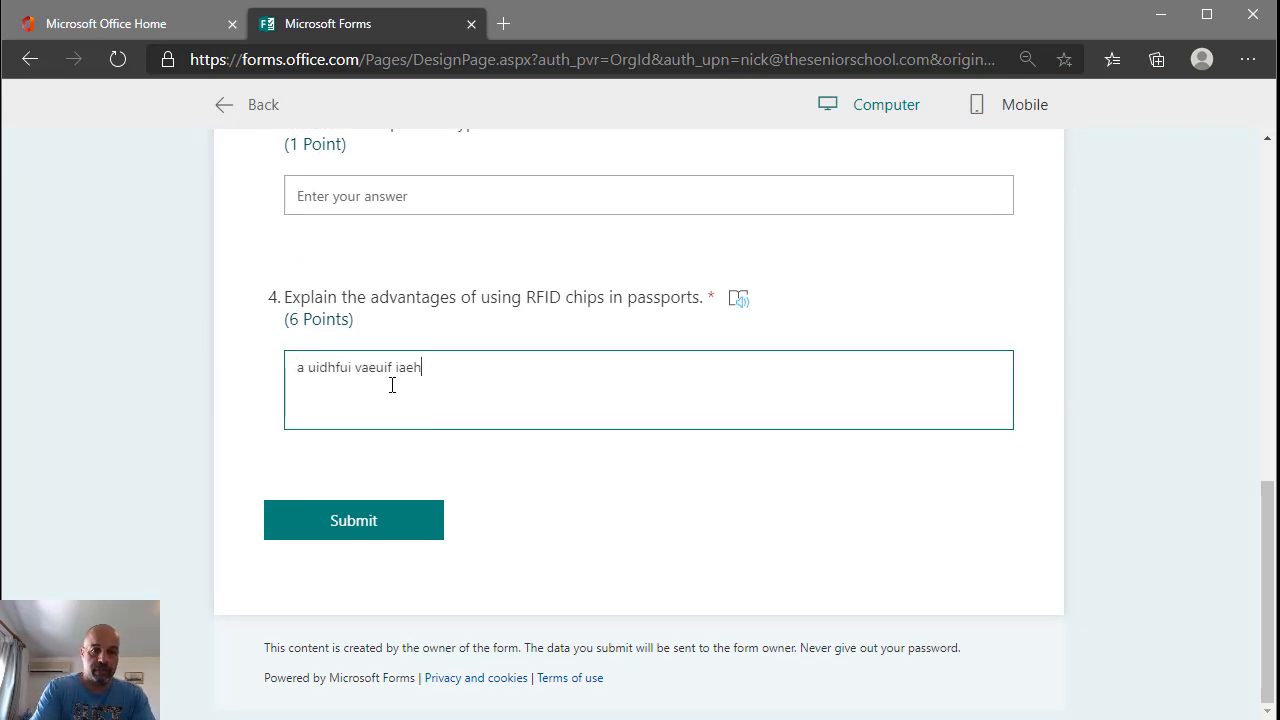
key(Return)
text(er)
key(Return)
text(ger)
key(Return)
text(g)
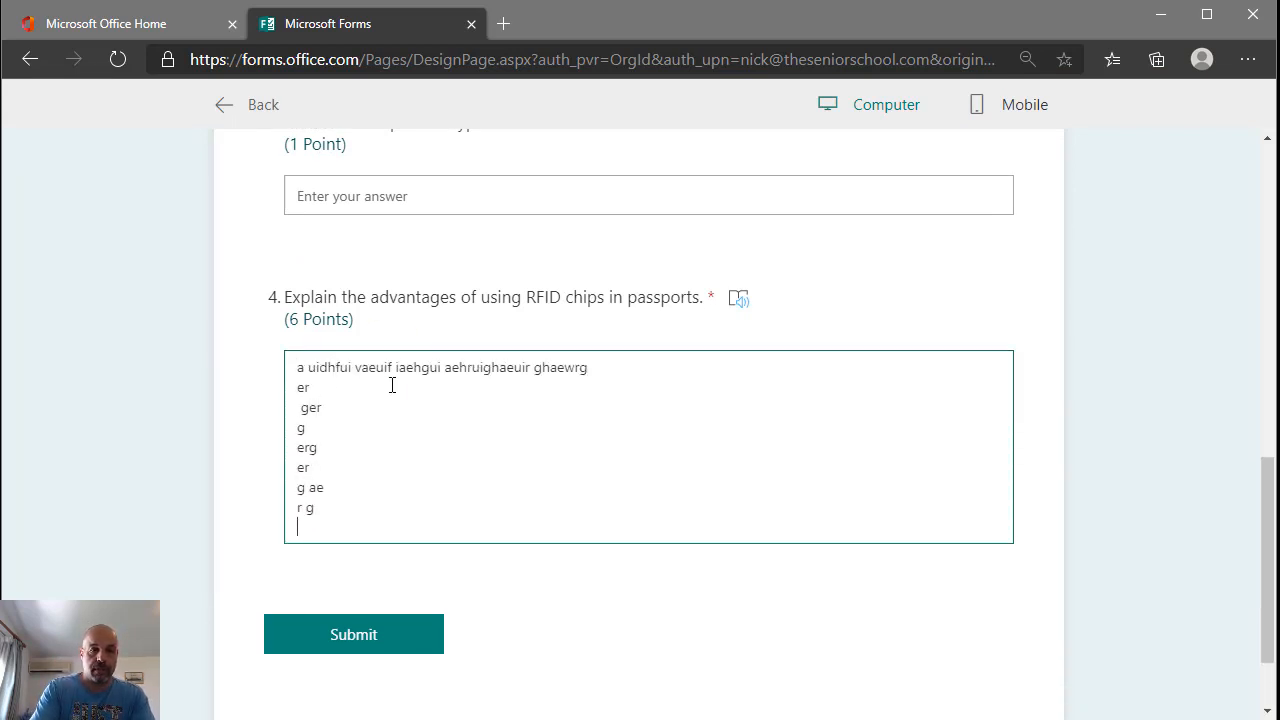
text( erg er g ae r g e r gaergjiowe gbwrthwrhw rth wrth)
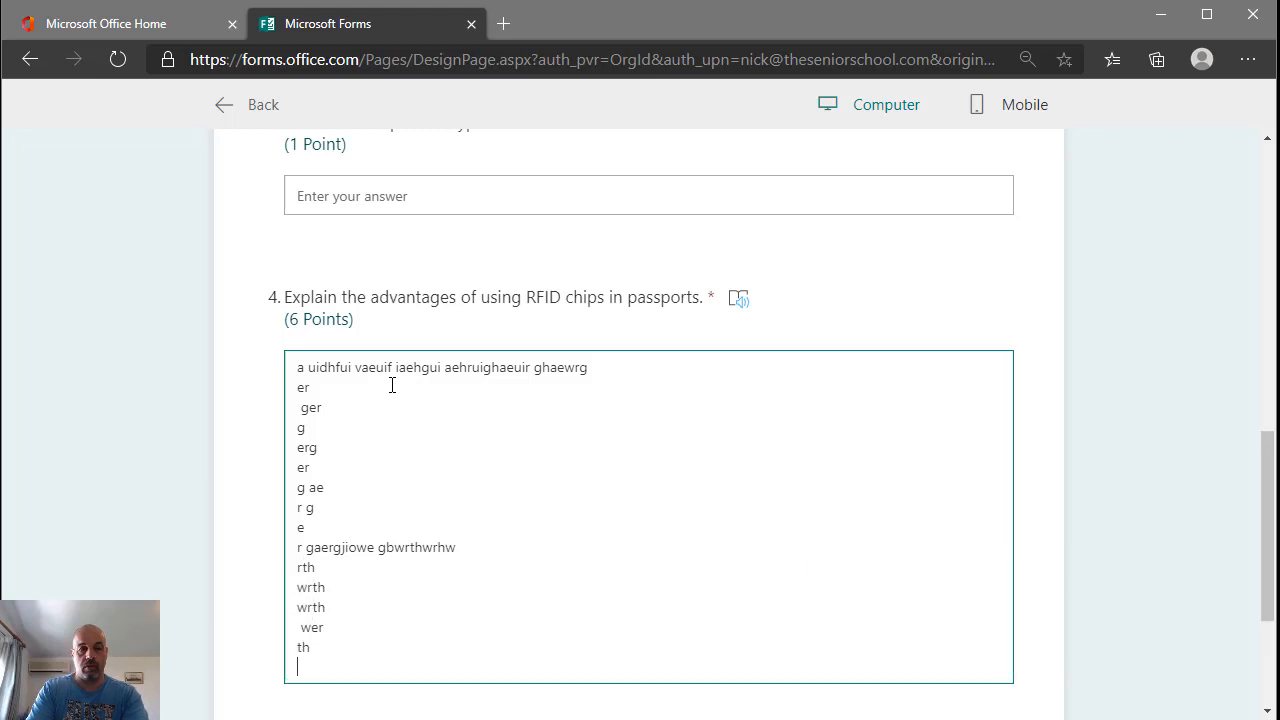
text( wrth  wer th wrh wer t jh weth ey  he h e rh werh wre h erwr)
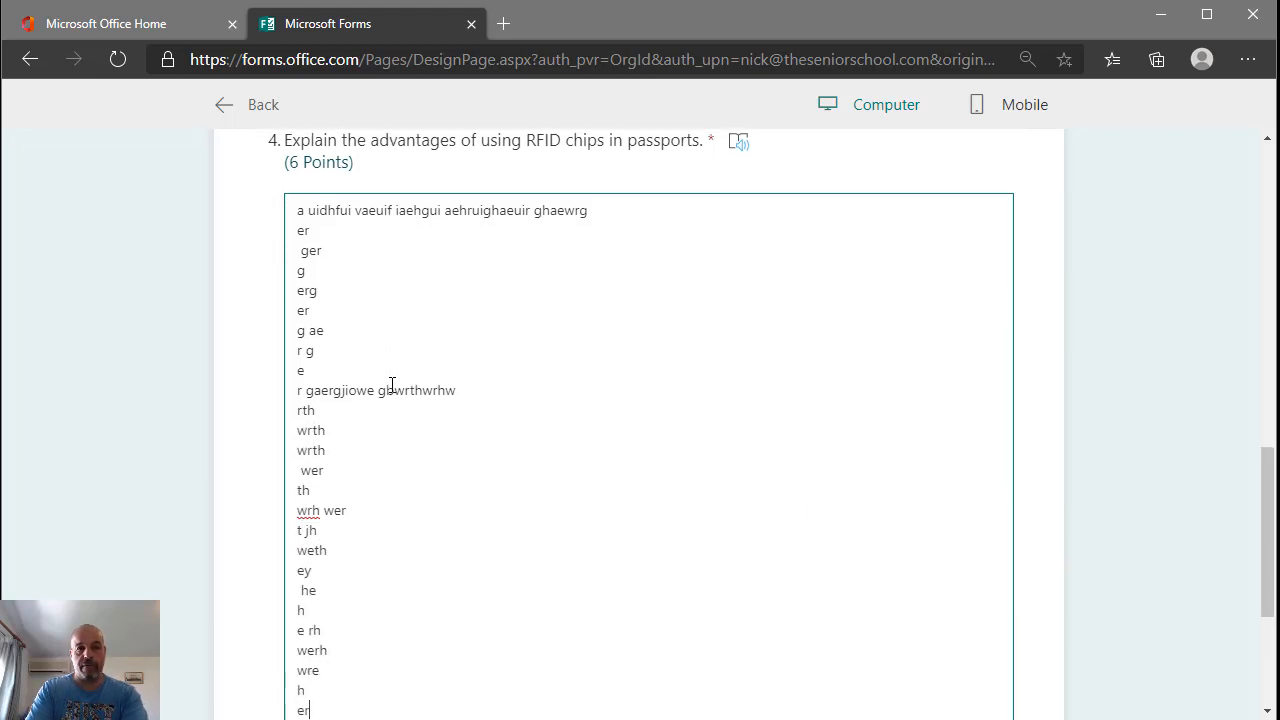
- Examine the expanded RFID answer box, its points label and the other questions in the preview, and return to editing
scroll(519, 402, down, 2)
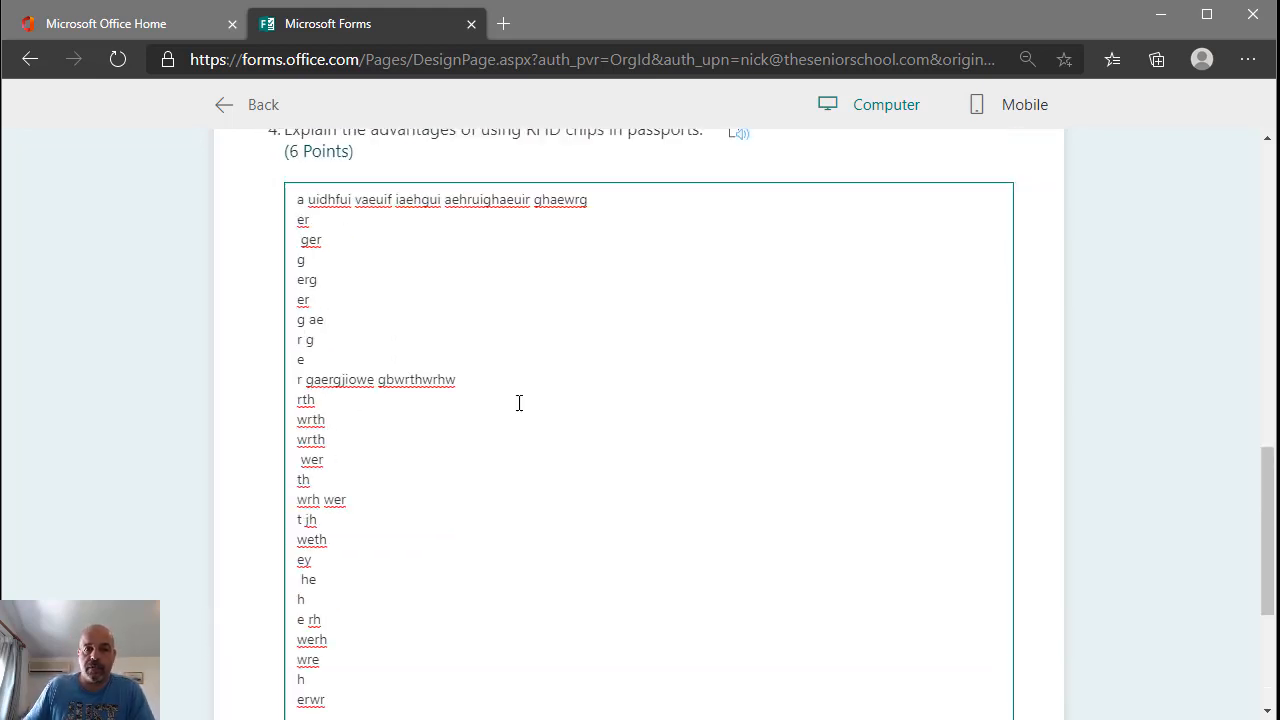
scroll(519, 404, up, 5)
scroll(519, 405, down, 4)
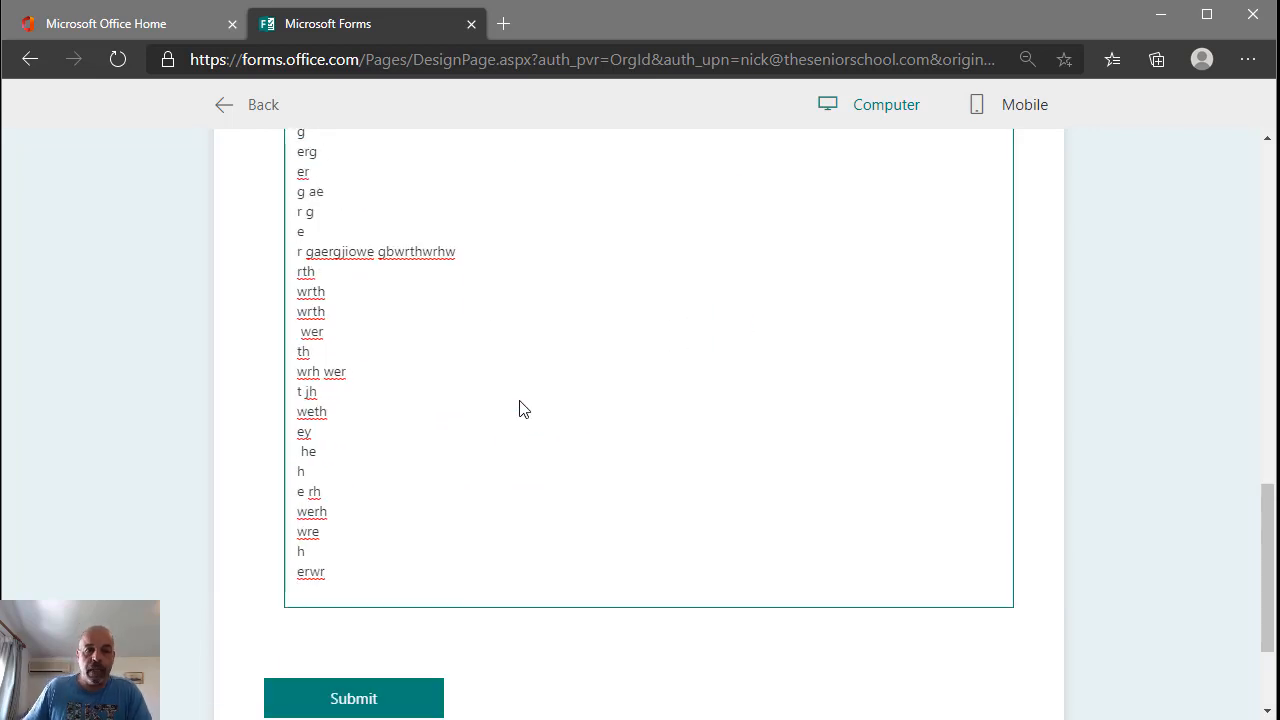
scroll(370, 605, up, 4)
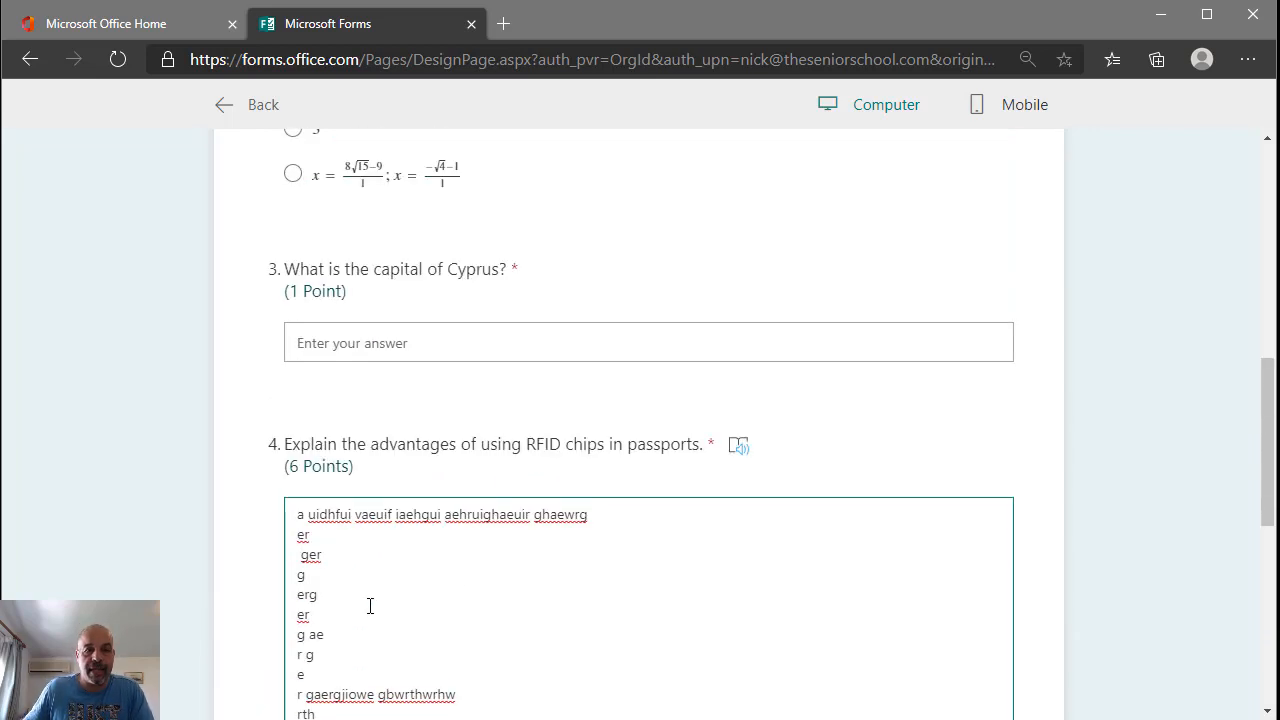
scroll(360, 500, down, 1)
drag(295, 381, 349, 378)
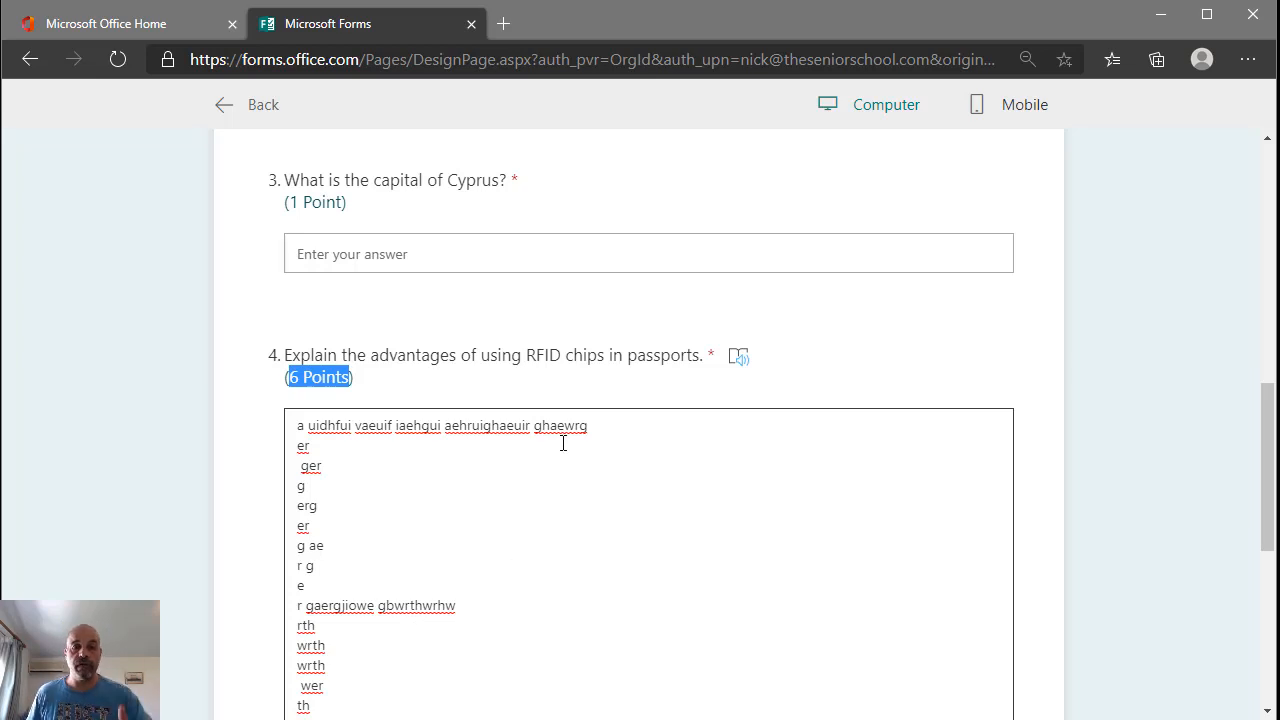
scroll(560, 448, down, 5)
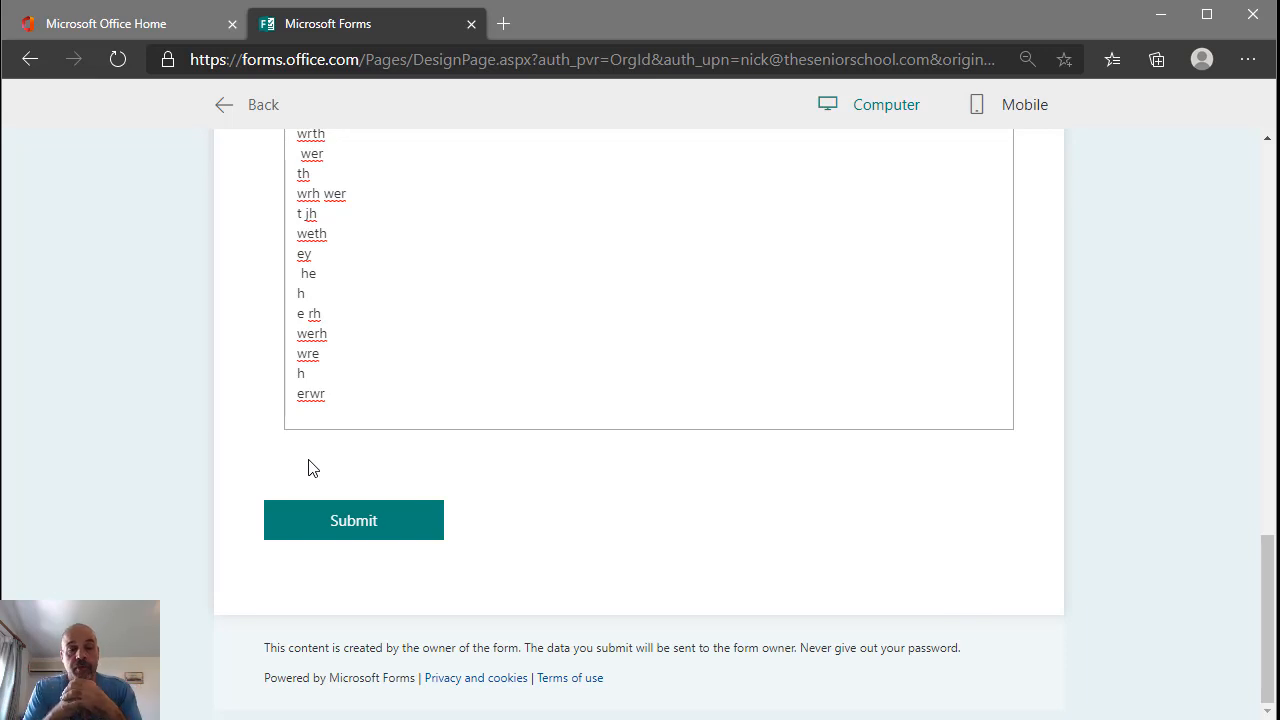
scroll(308, 468, up, 10)
click(368, 345)
scroll(463, 357, up, 4)
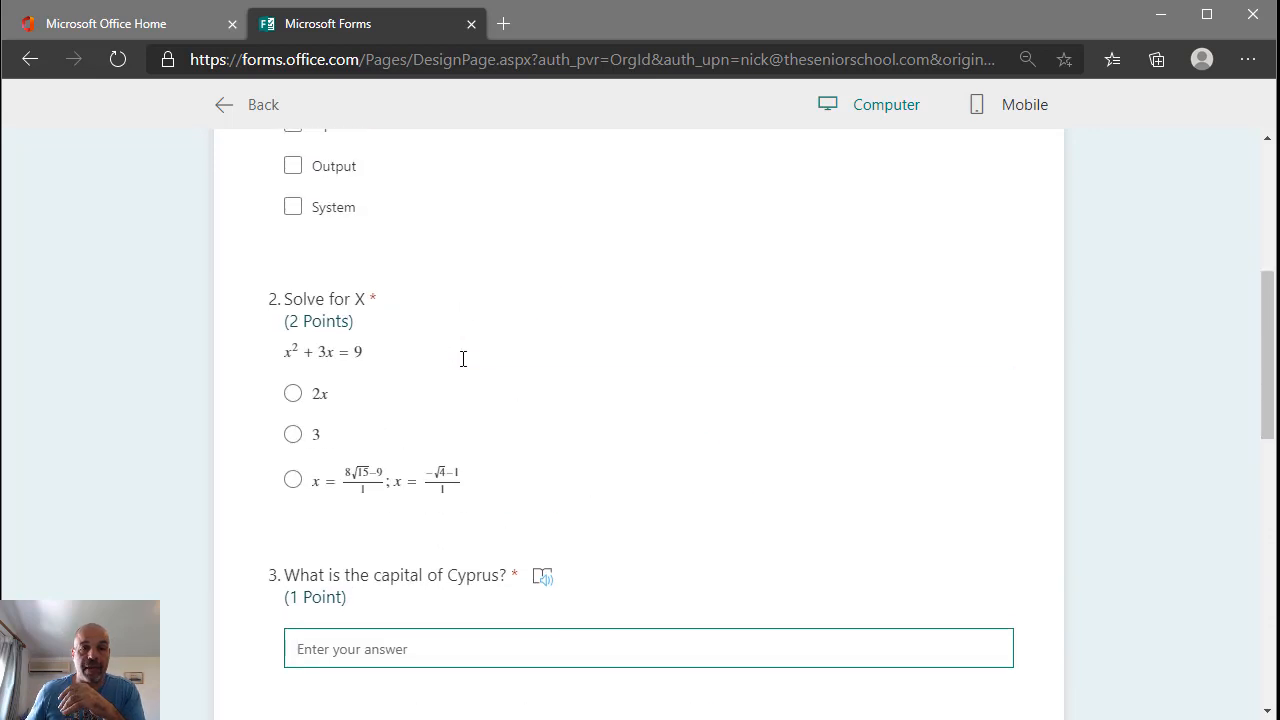
scroll(463, 359, down, 2)
scroll(463, 359, down, 10)
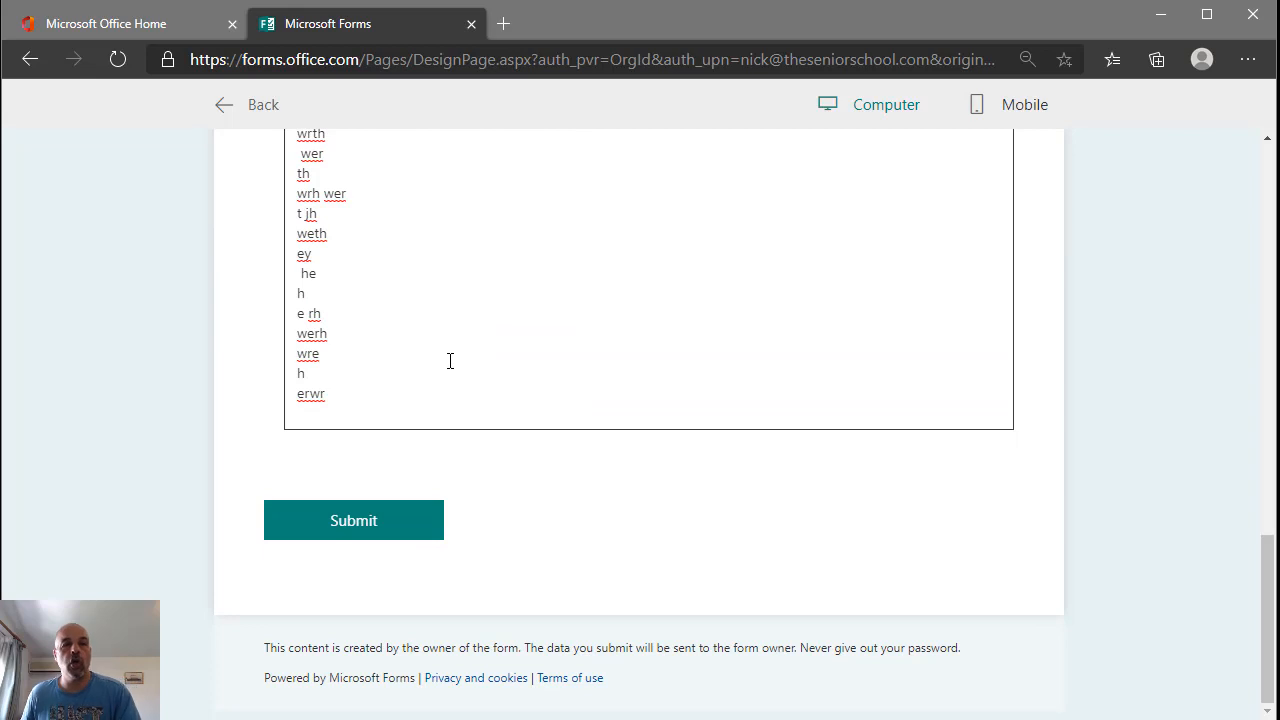
scroll(450, 360, up, 5)
click(257, 104)
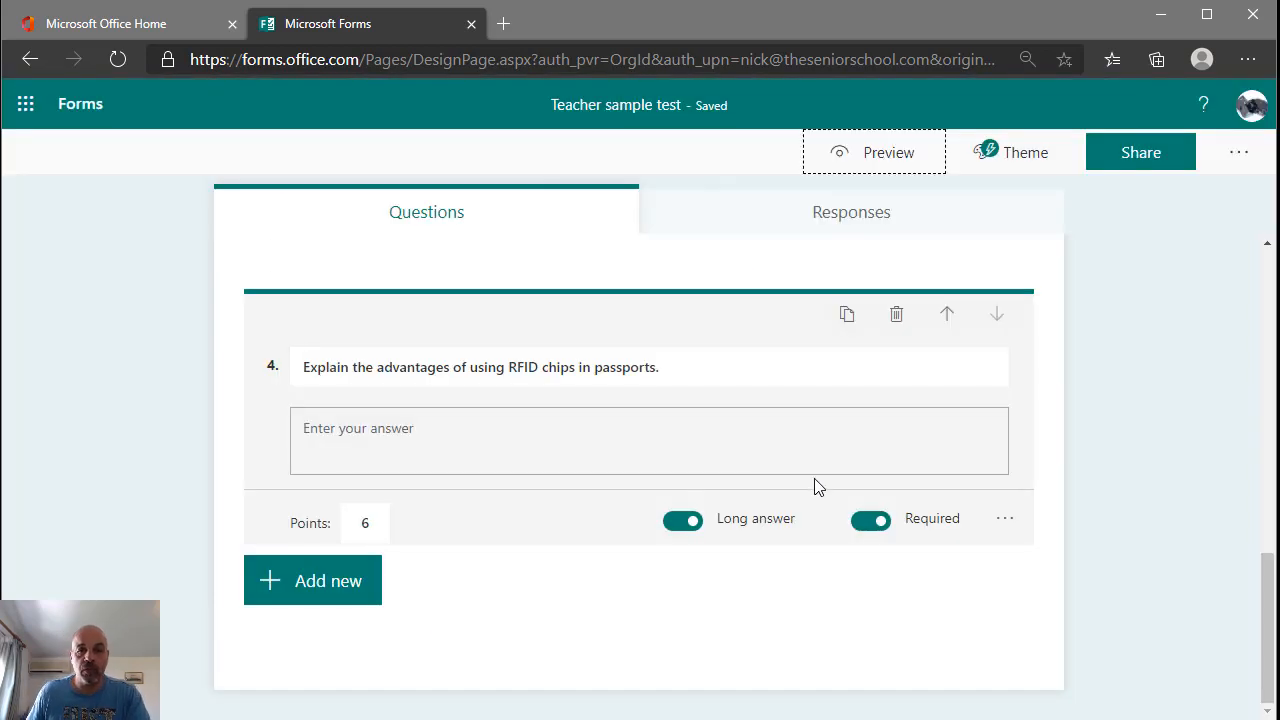
- Insert the map of Cyprus from a Bing image search for "cyprus" into the question "What is the capital of Cyprus?"
scroll(888, 409, up, 15)
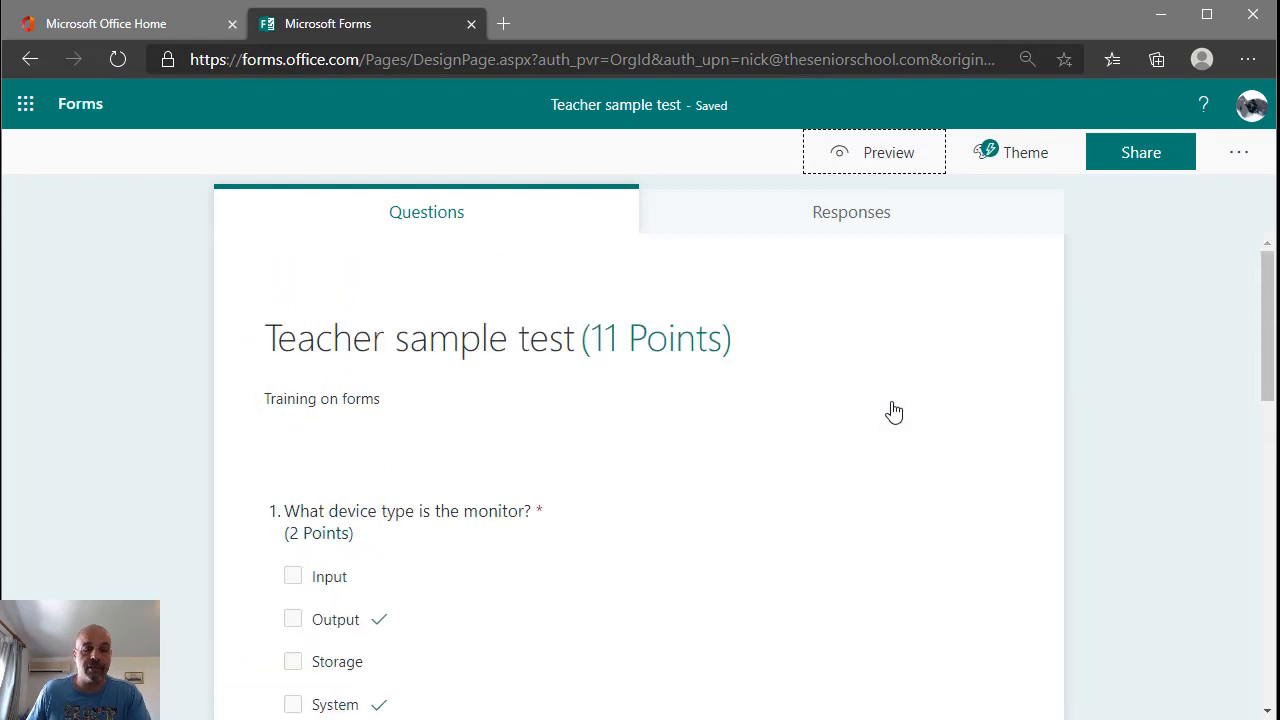
scroll(640, 592, down, 5)
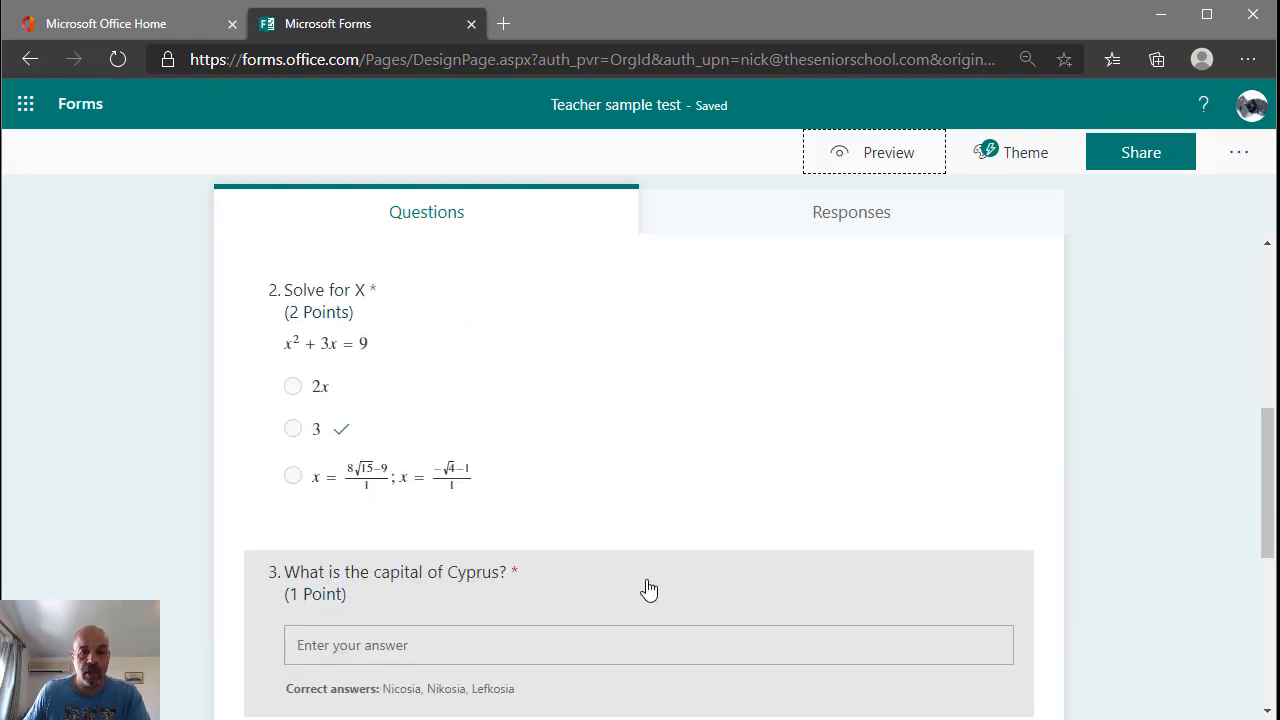
scroll(649, 589, down, 2)
click(552, 430)
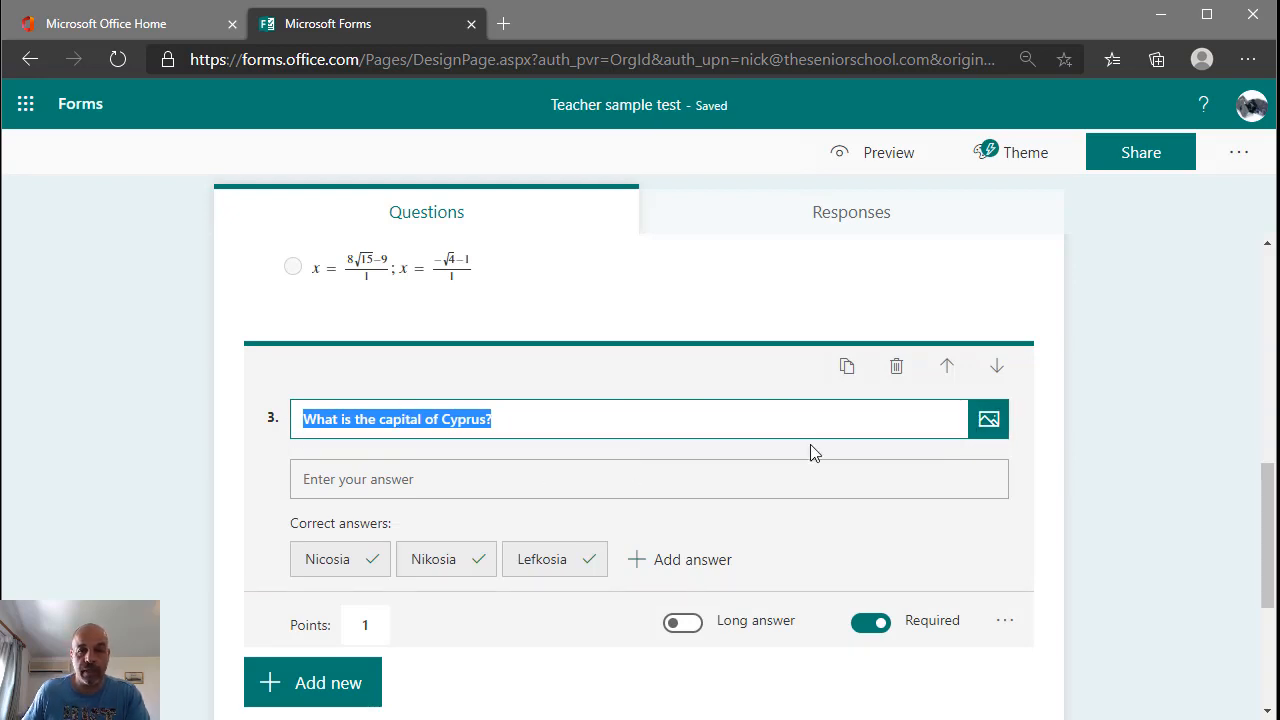
click(990, 427)
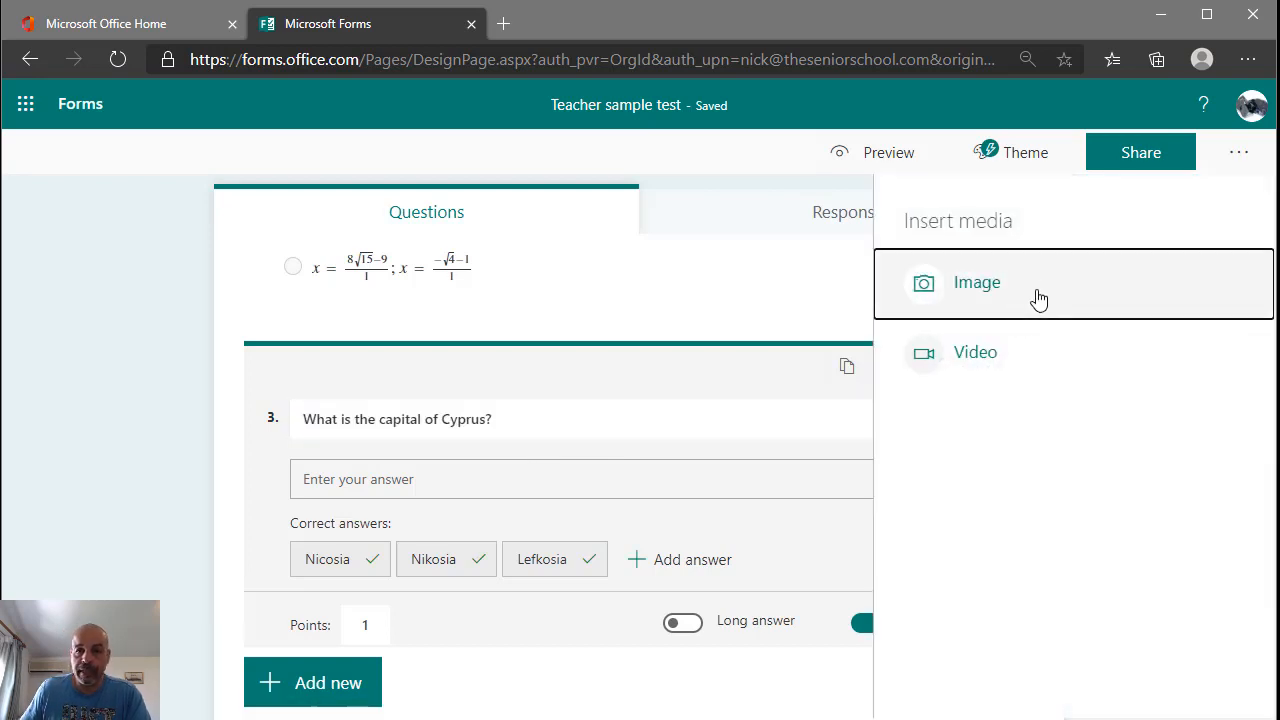
click(989, 290)
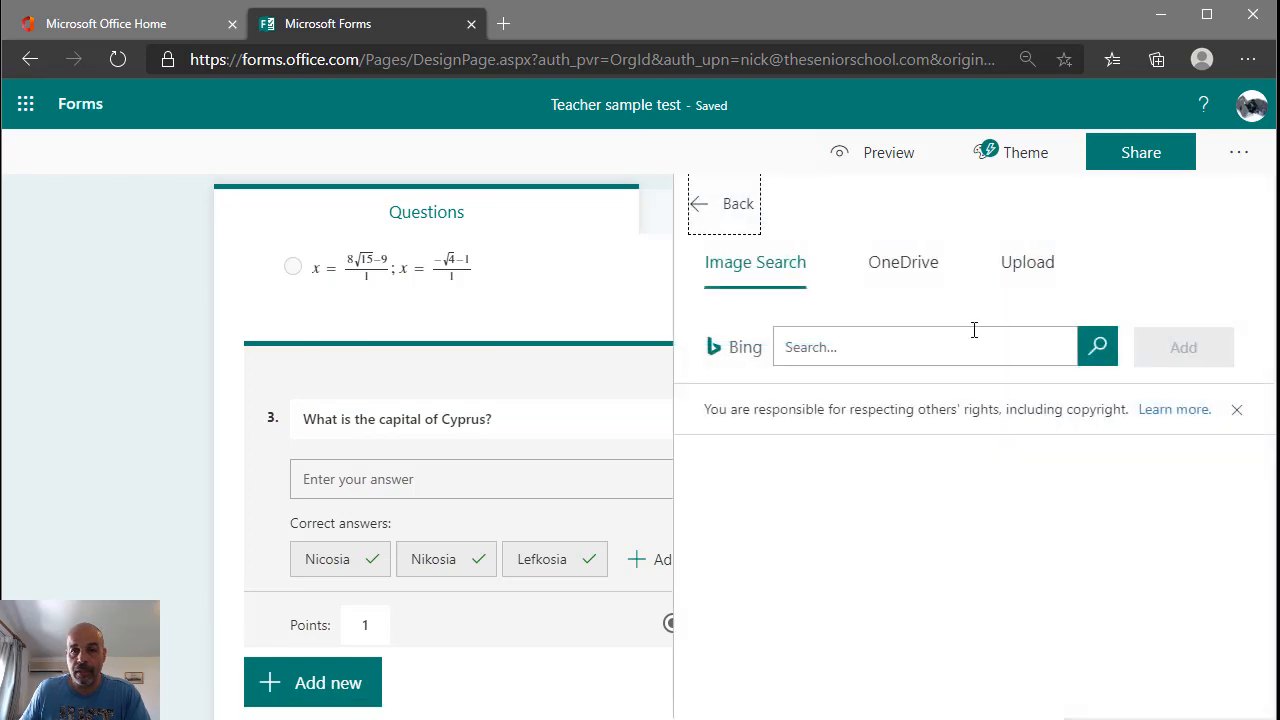
click(924, 348)
text(cyprus)
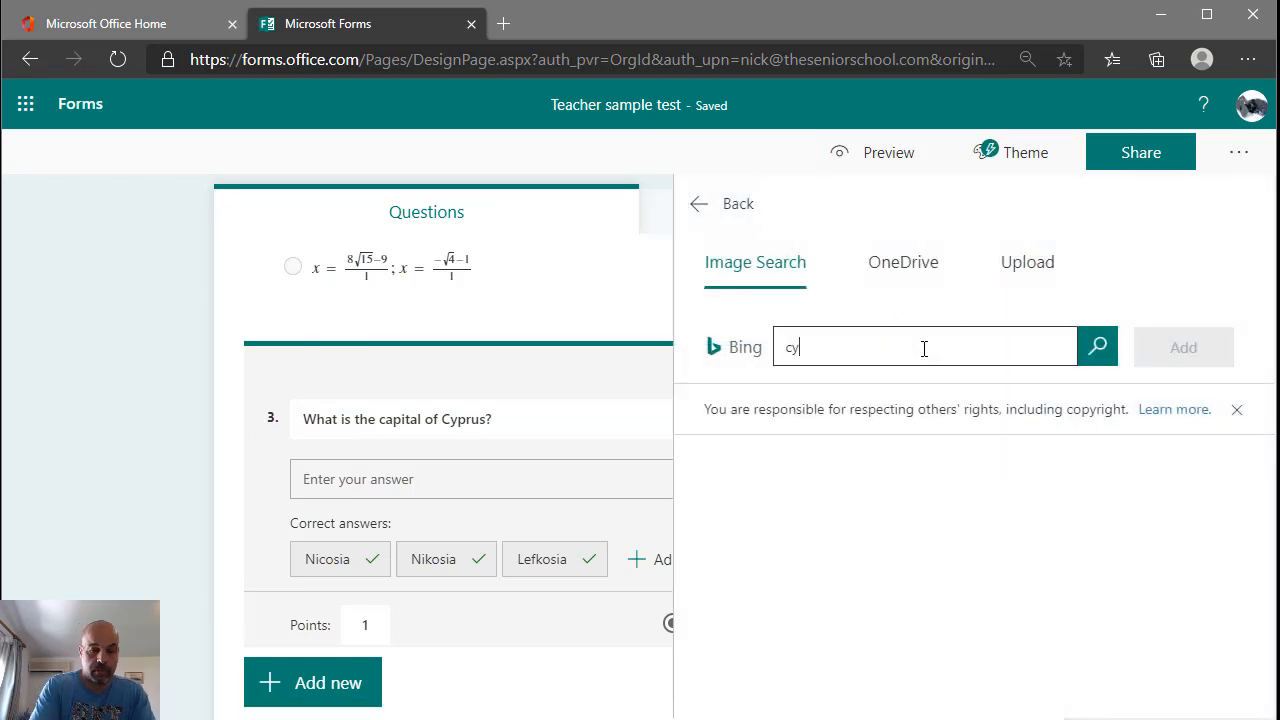
click(1103, 358)
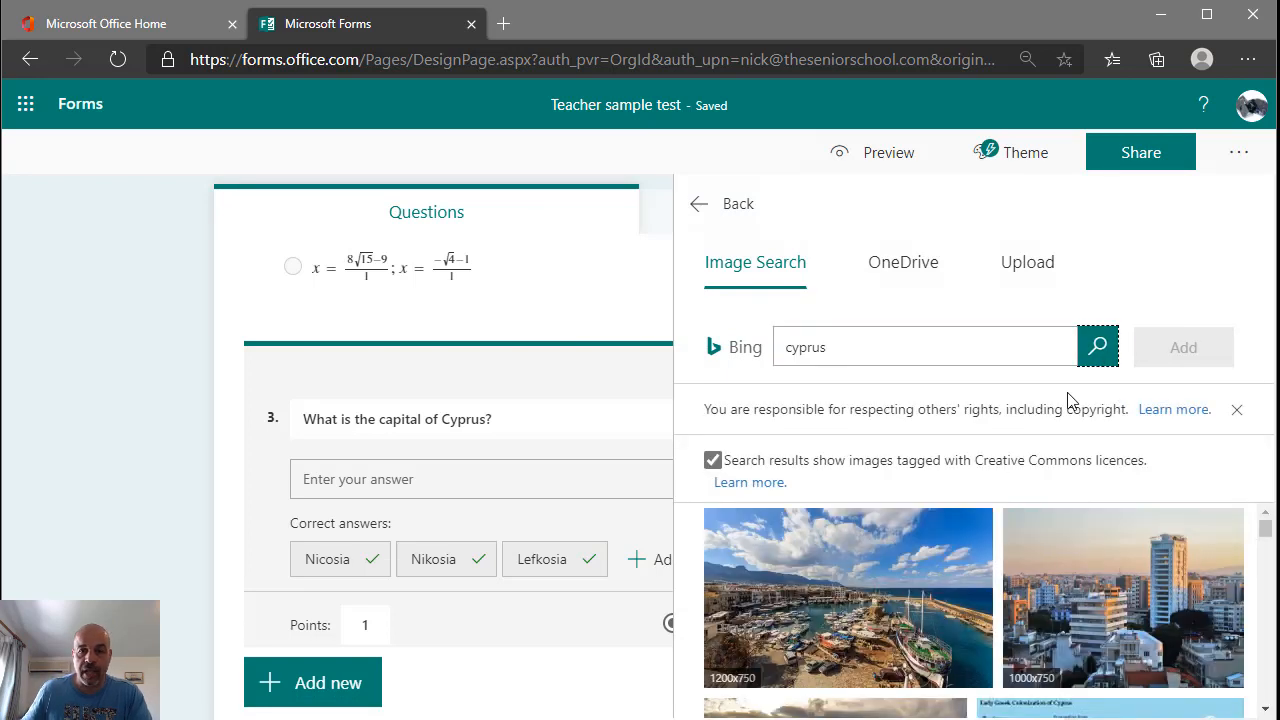
scroll(1036, 525, down, 2)
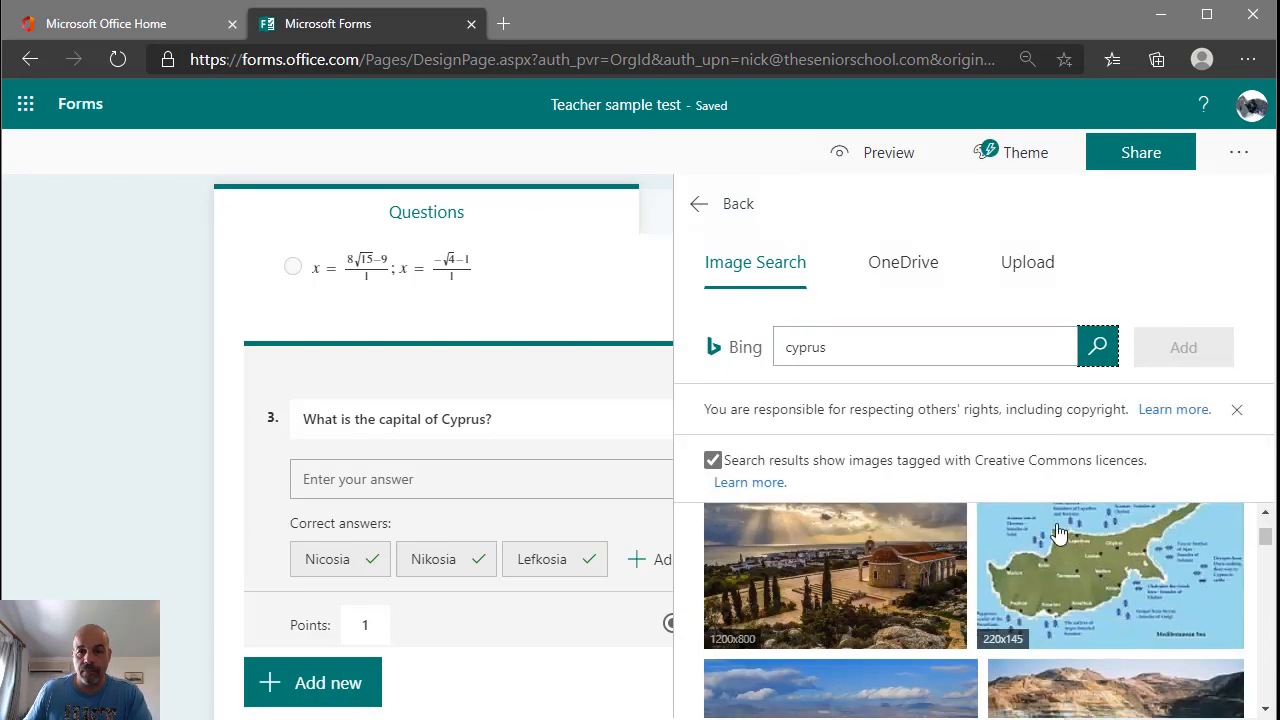
click(1092, 556)
click(1172, 349)
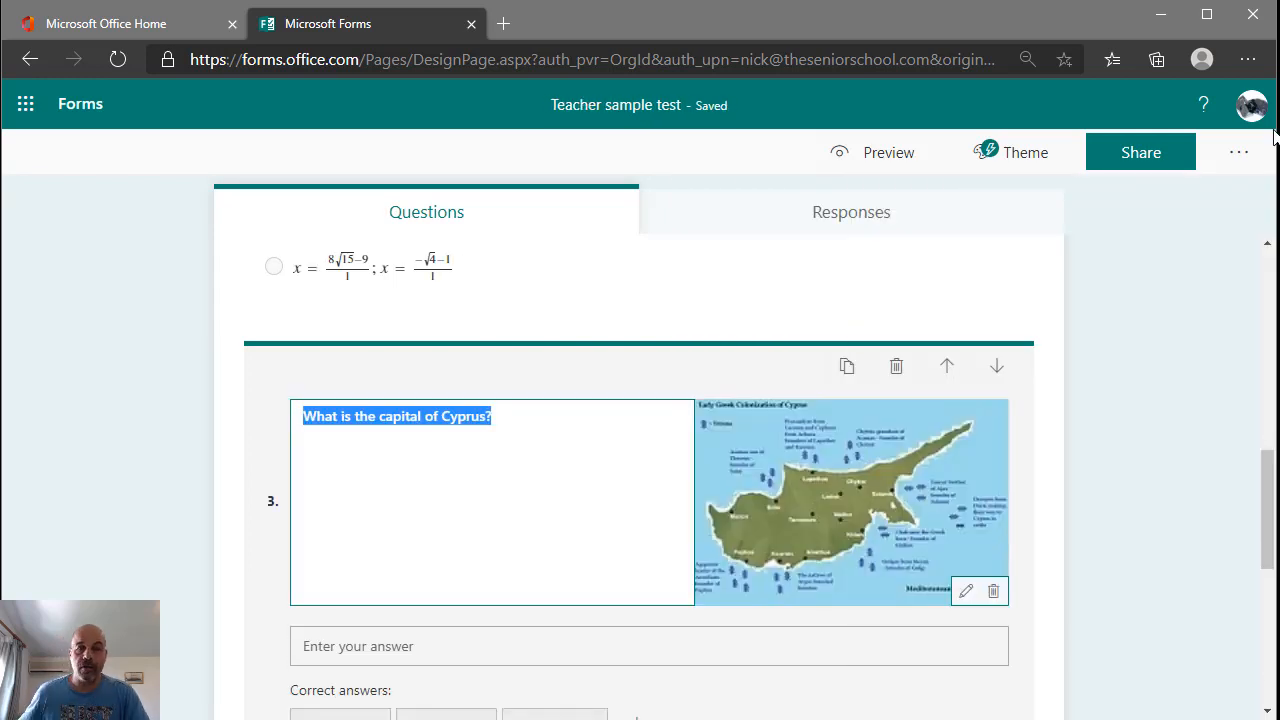
- Preview the quiz to check the Cyprus question with its map, and look through all questions in the editor
click(894, 150)
scroll(902, 290, down, 10)
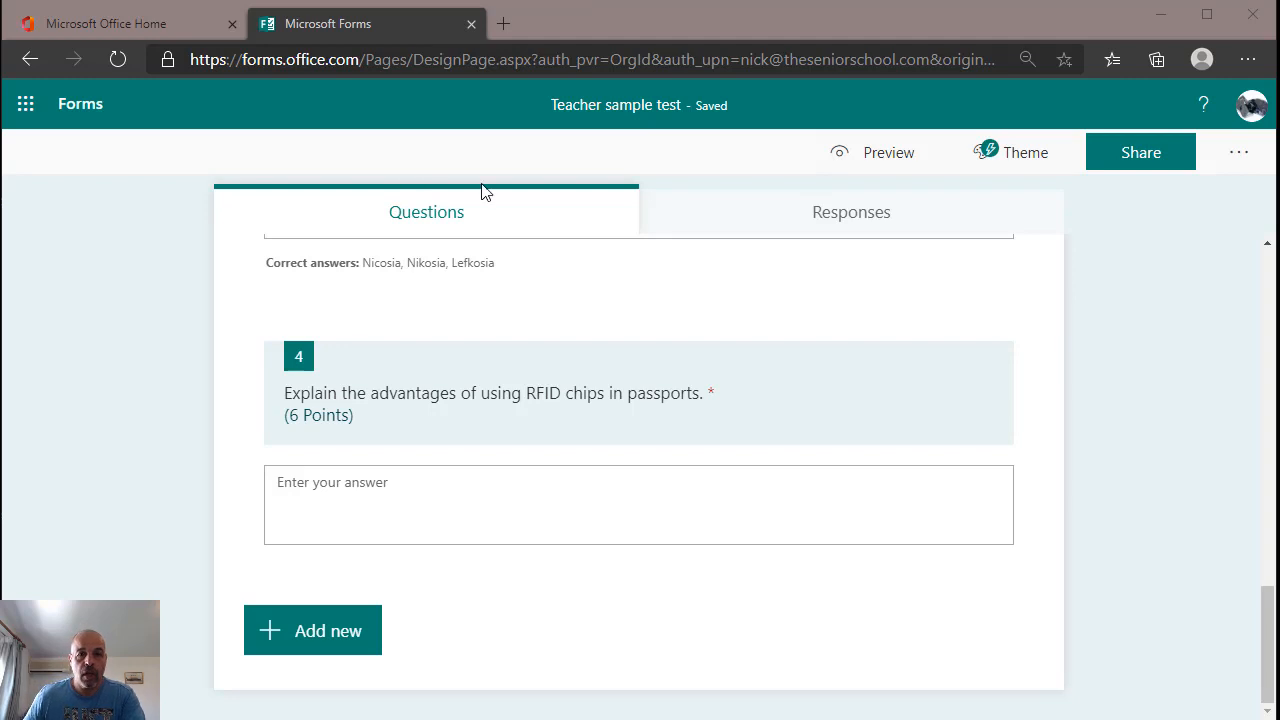
scroll(749, 314, up, 15)
scroll(756, 317, down, 15)
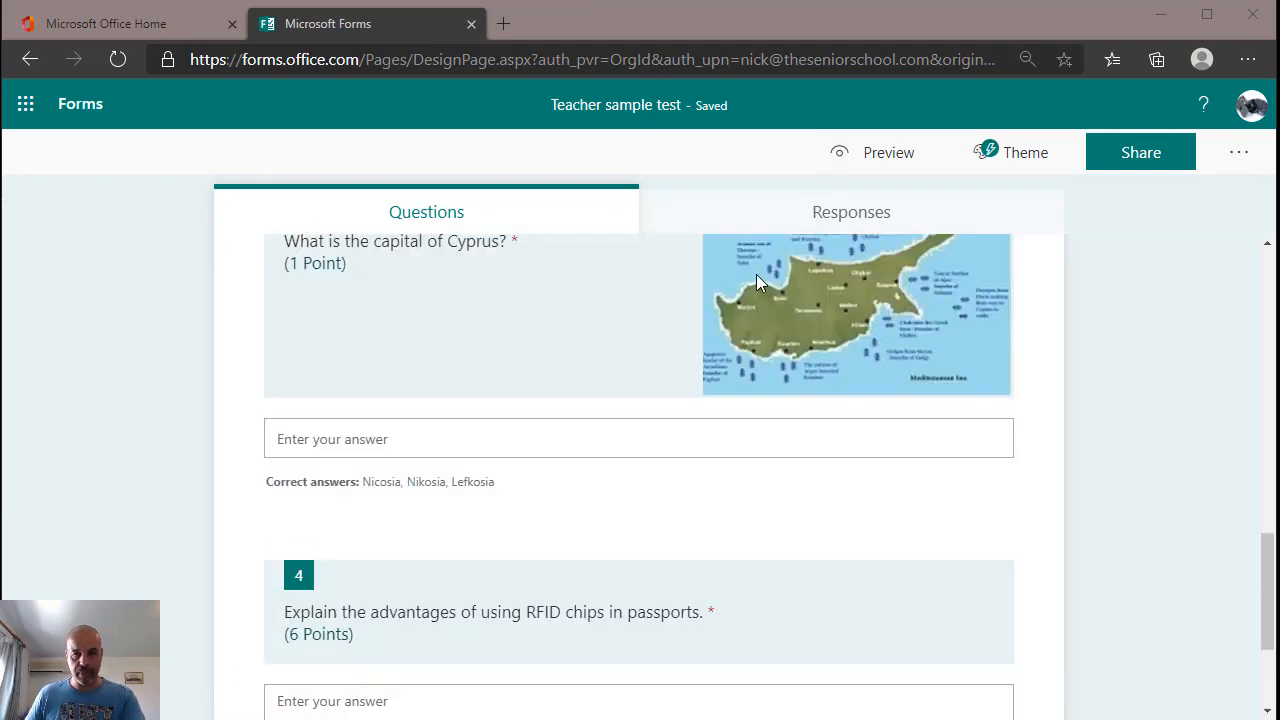
scroll(756, 277, up, 17)
scroll(756, 277, up, 2)
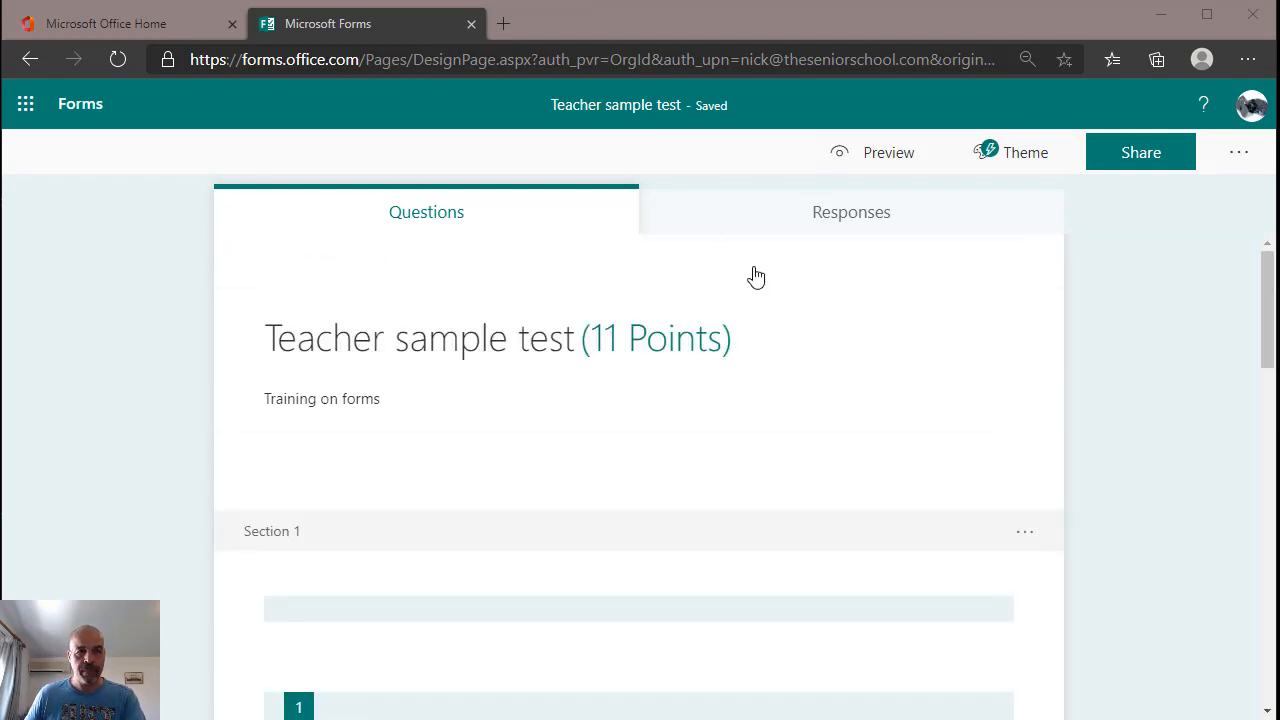
- Add a new section after the RFID question and title it "The Odyssey"
scroll(751, 277, down, 15)
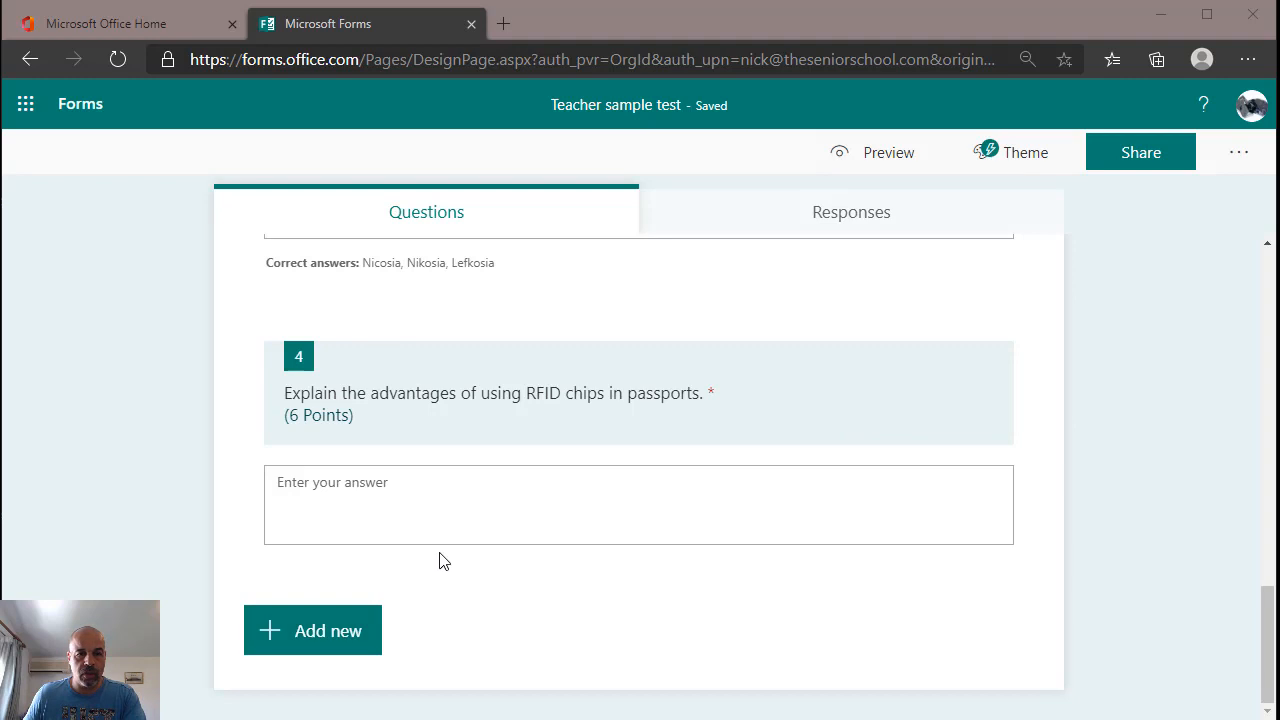
click(344, 653)
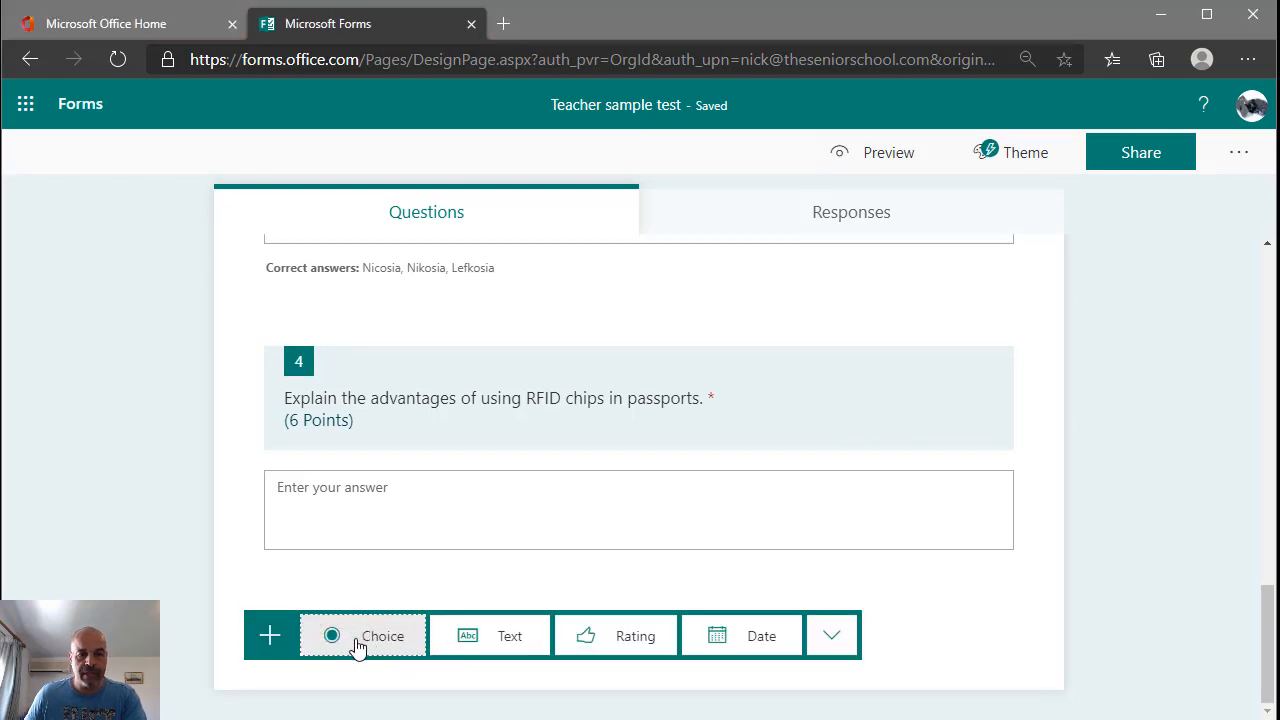
click(843, 640)
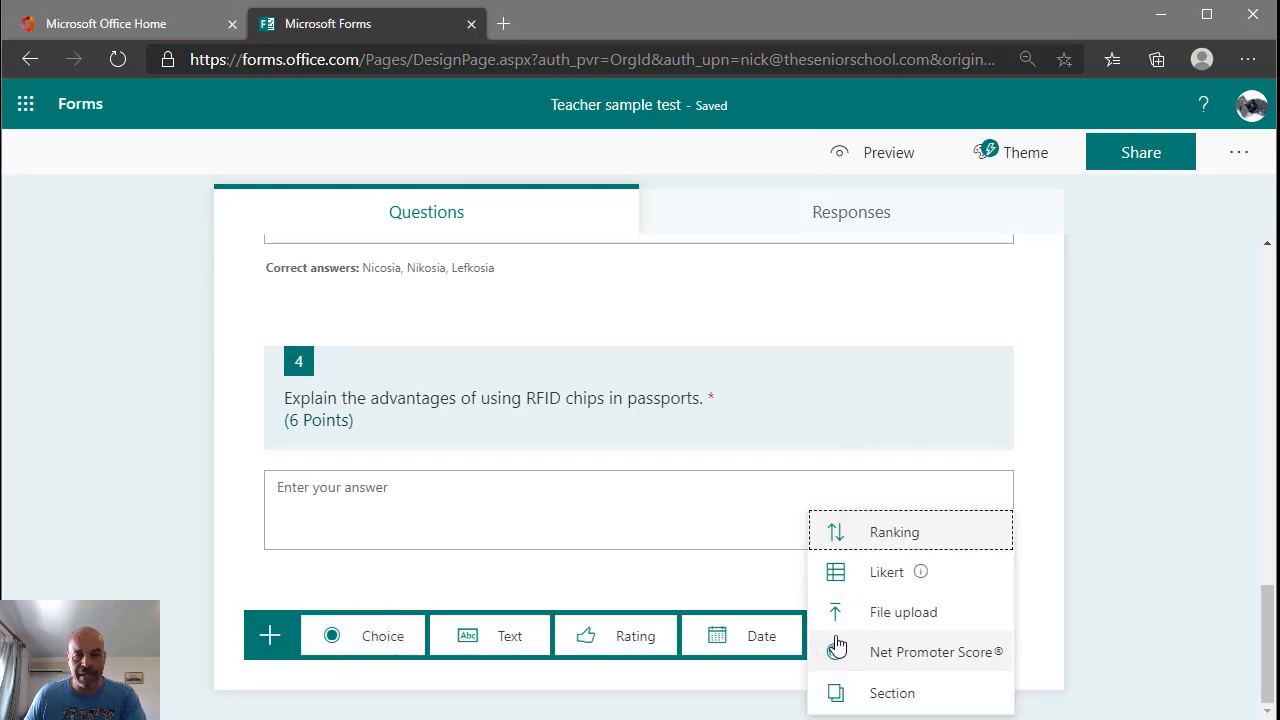
click(891, 693)
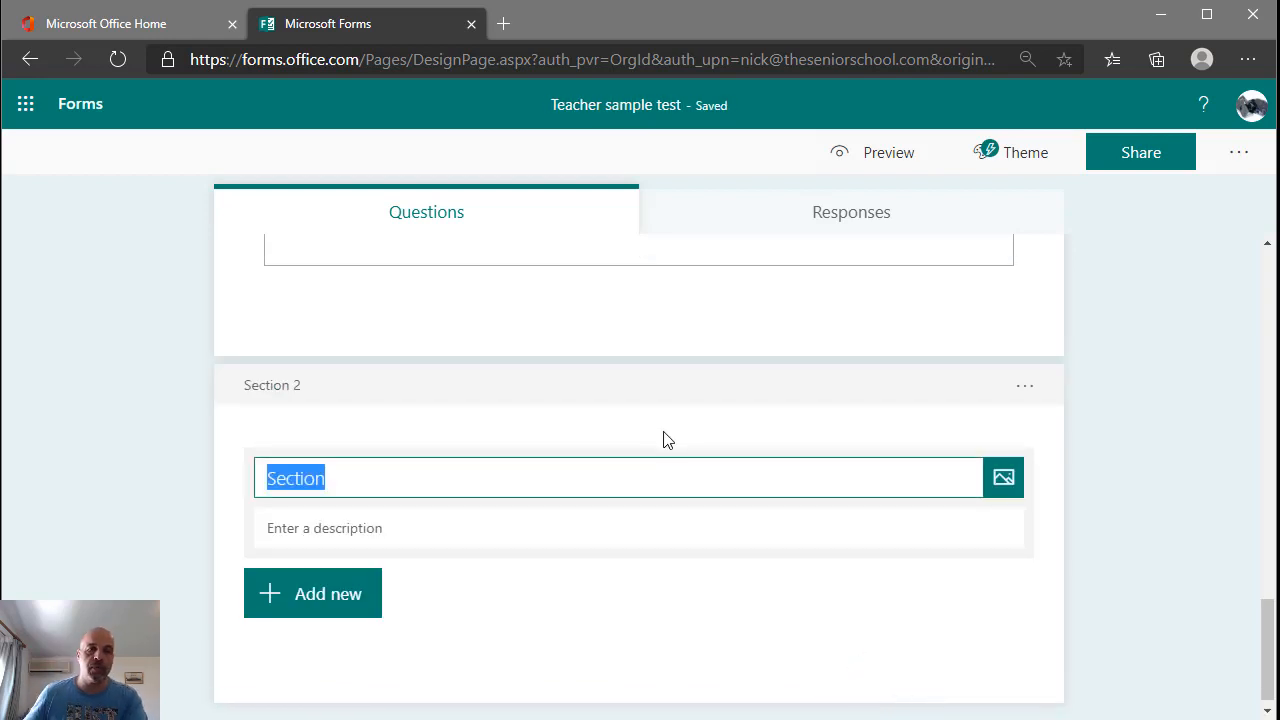
scroll(666, 437, up, 15)
scroll(666, 440, down, 15)
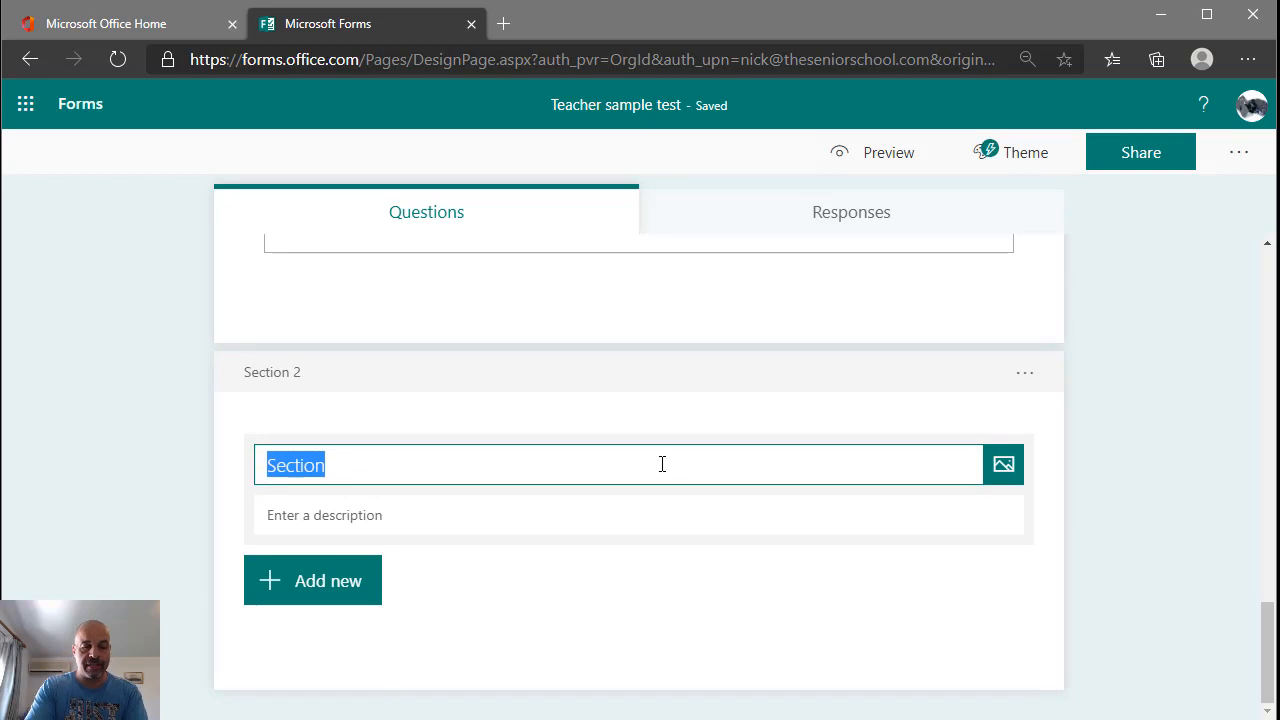
text(The D)
key(BackSpace)
text(Odyssey)
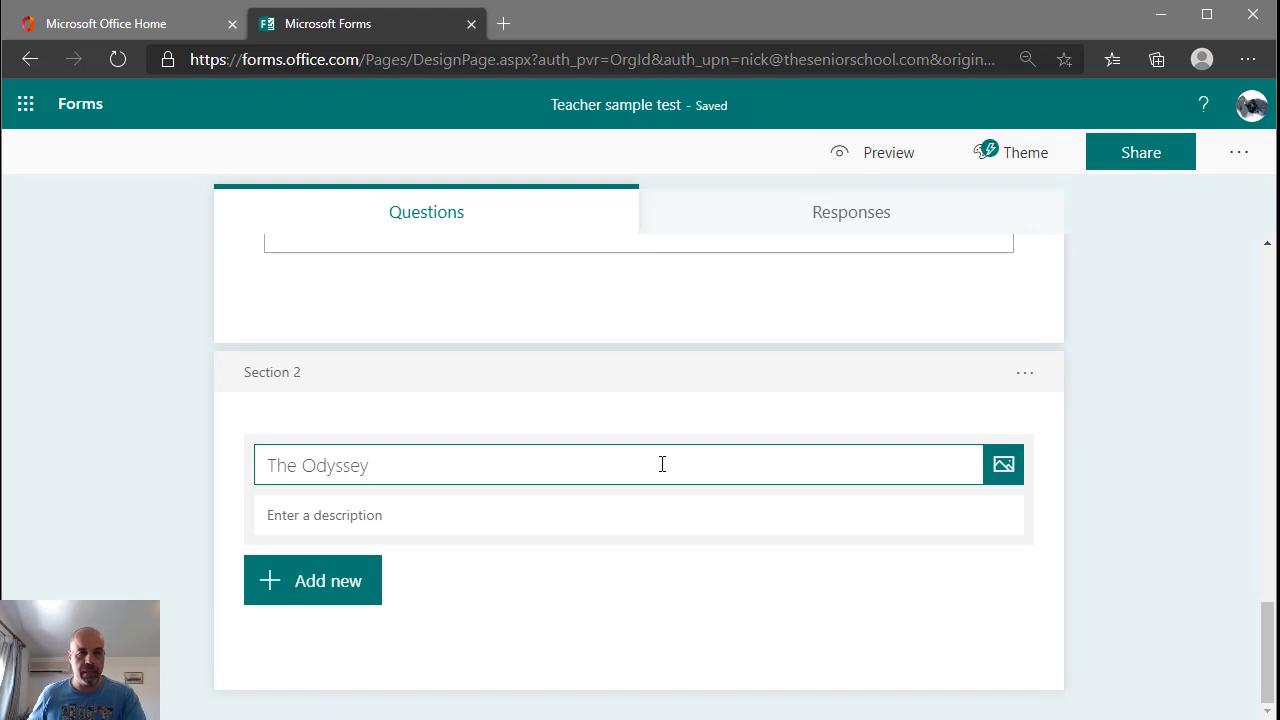
click(571, 517)
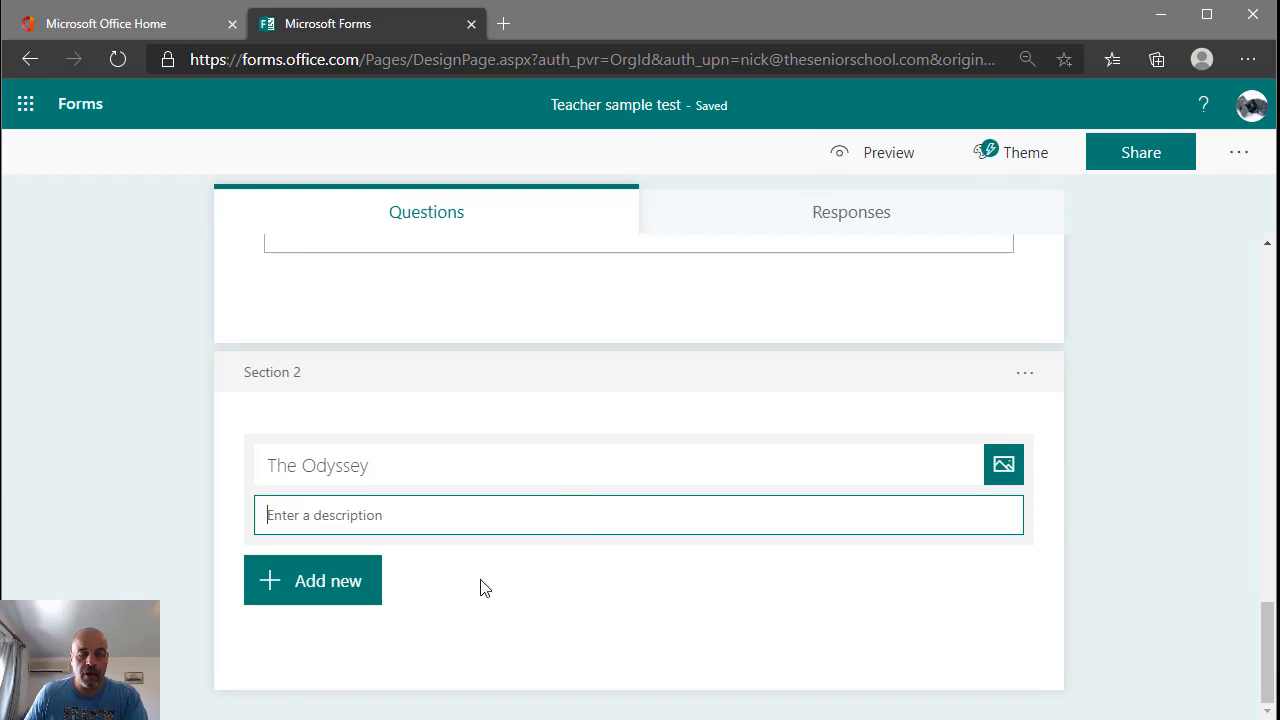
- Start inserting an image into The Odyssey section and look through the Bing image results for "odyssey"
click(1003, 466)
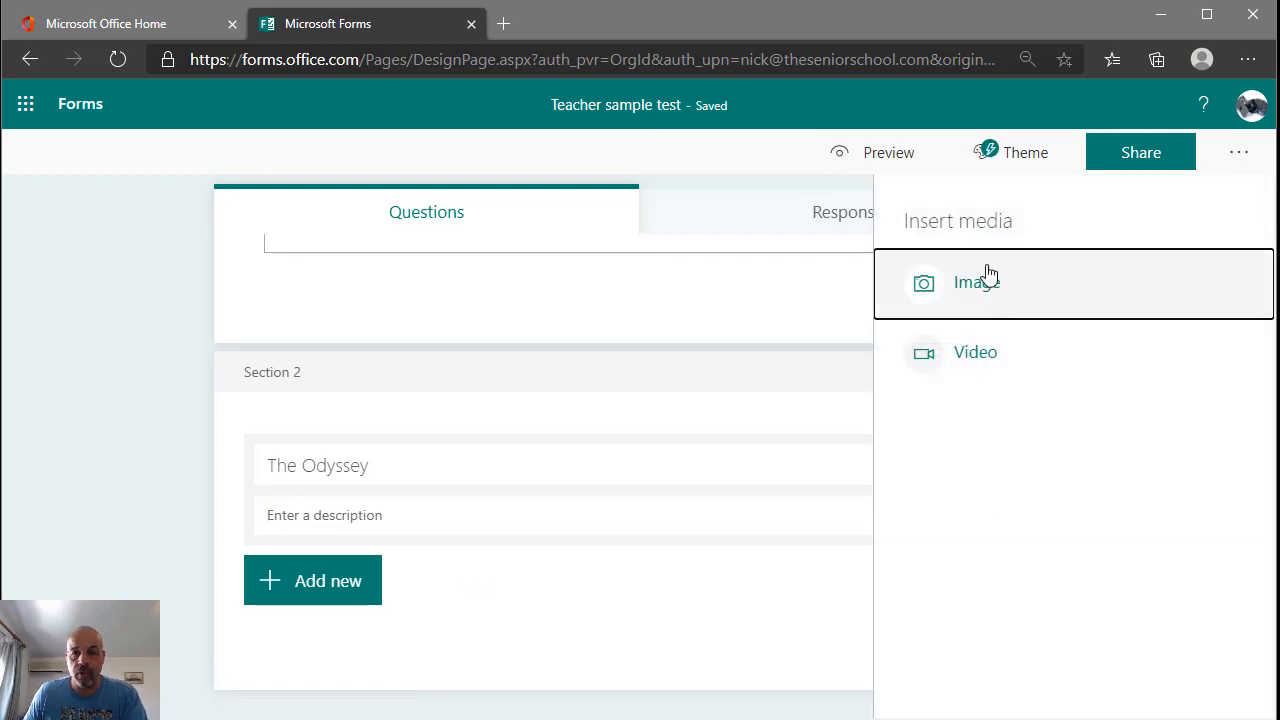
click(990, 302)
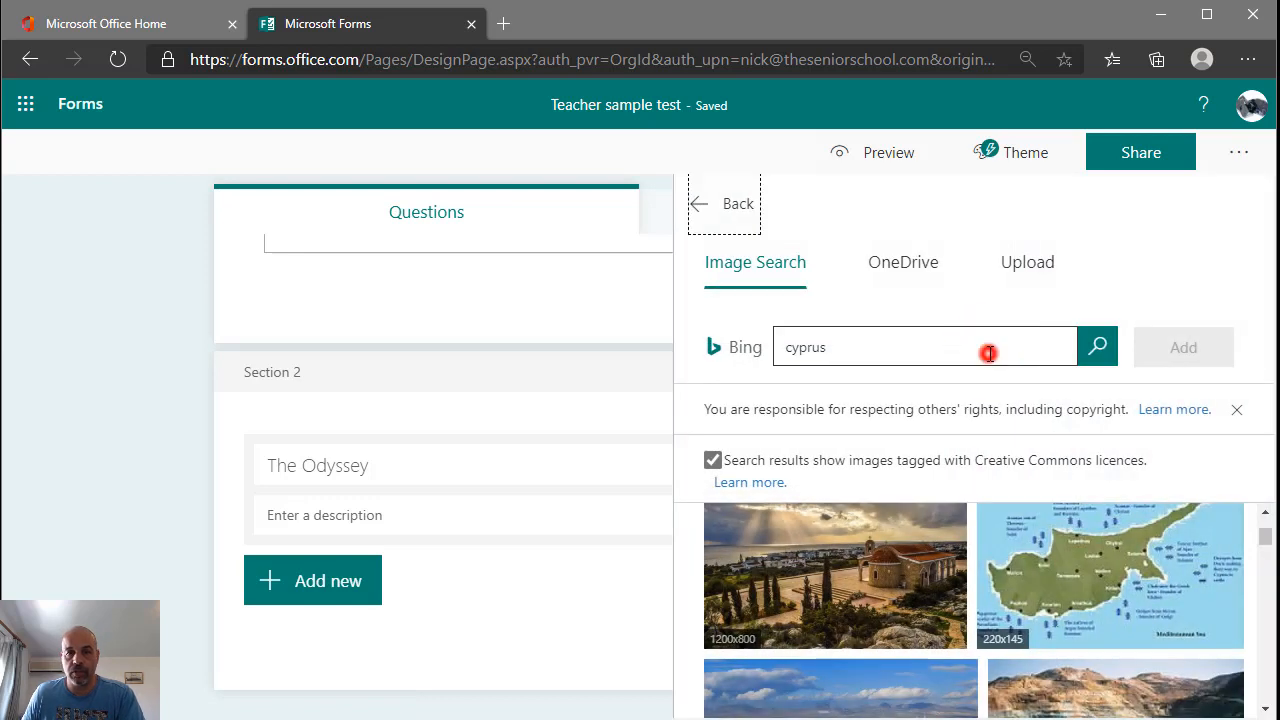
click(987, 350)
key(BackSpace)
text(odyssey)
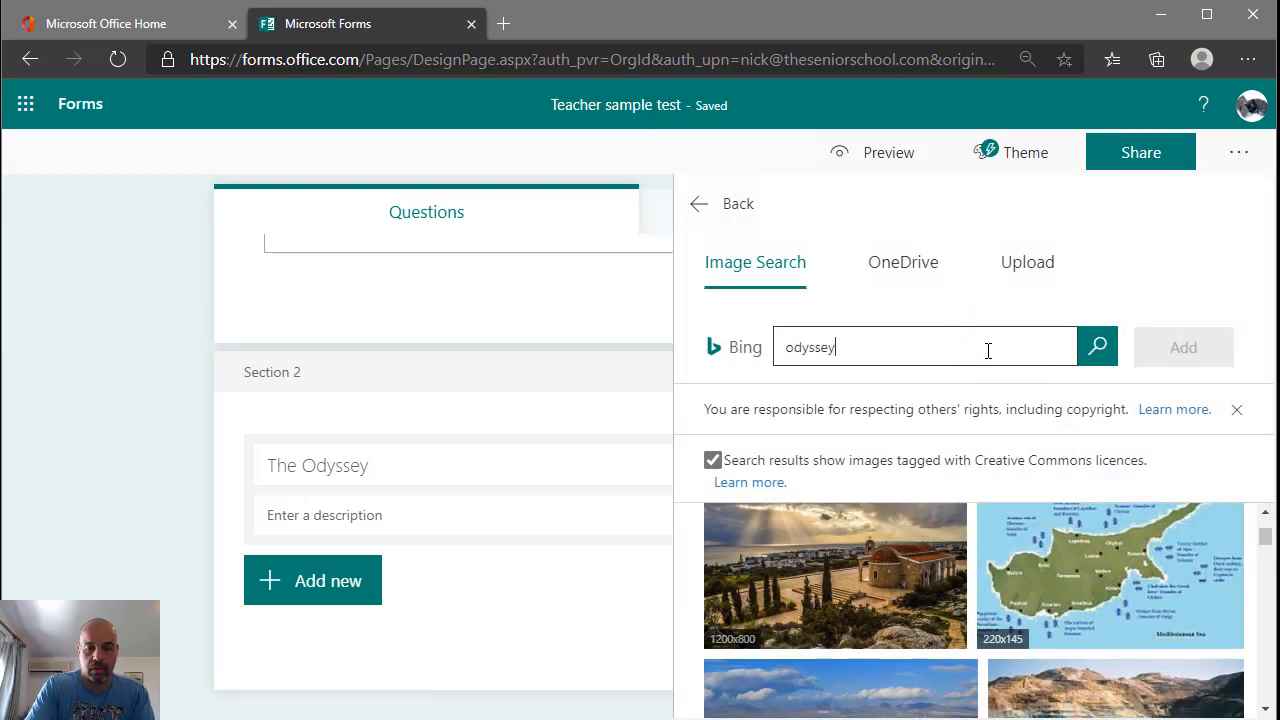
key(Return)
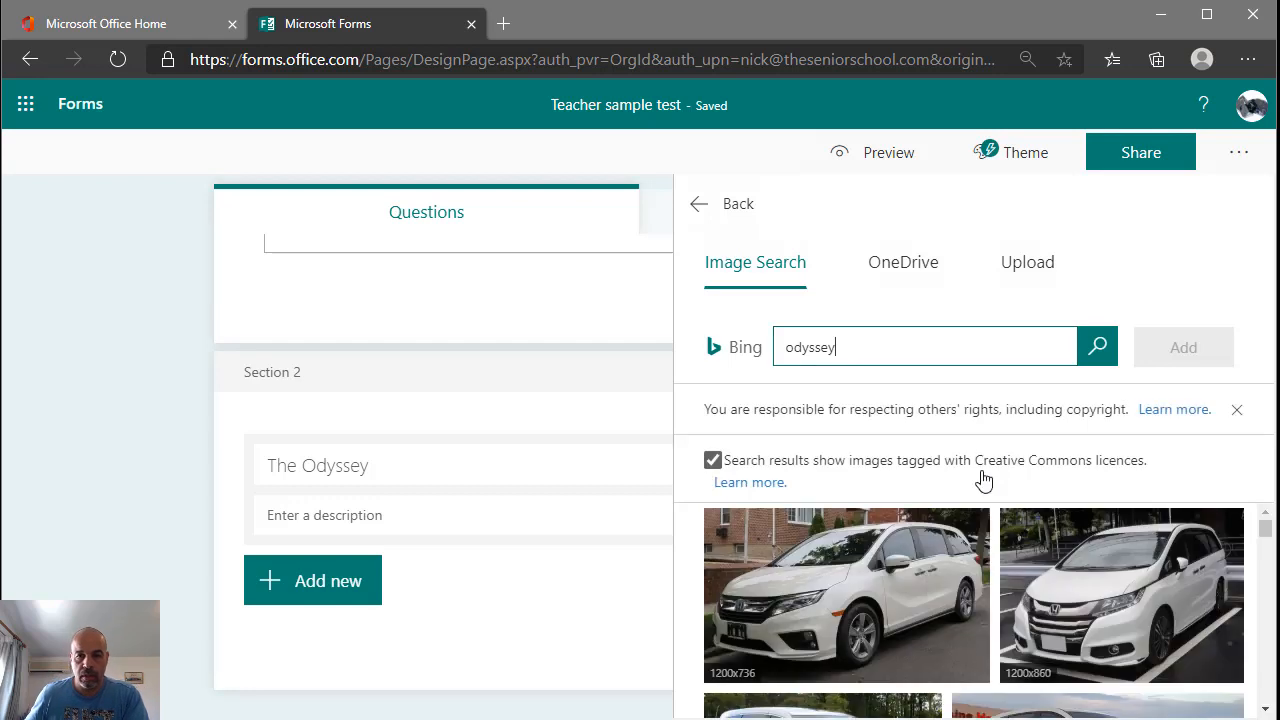
scroll(1078, 534, down, 3)
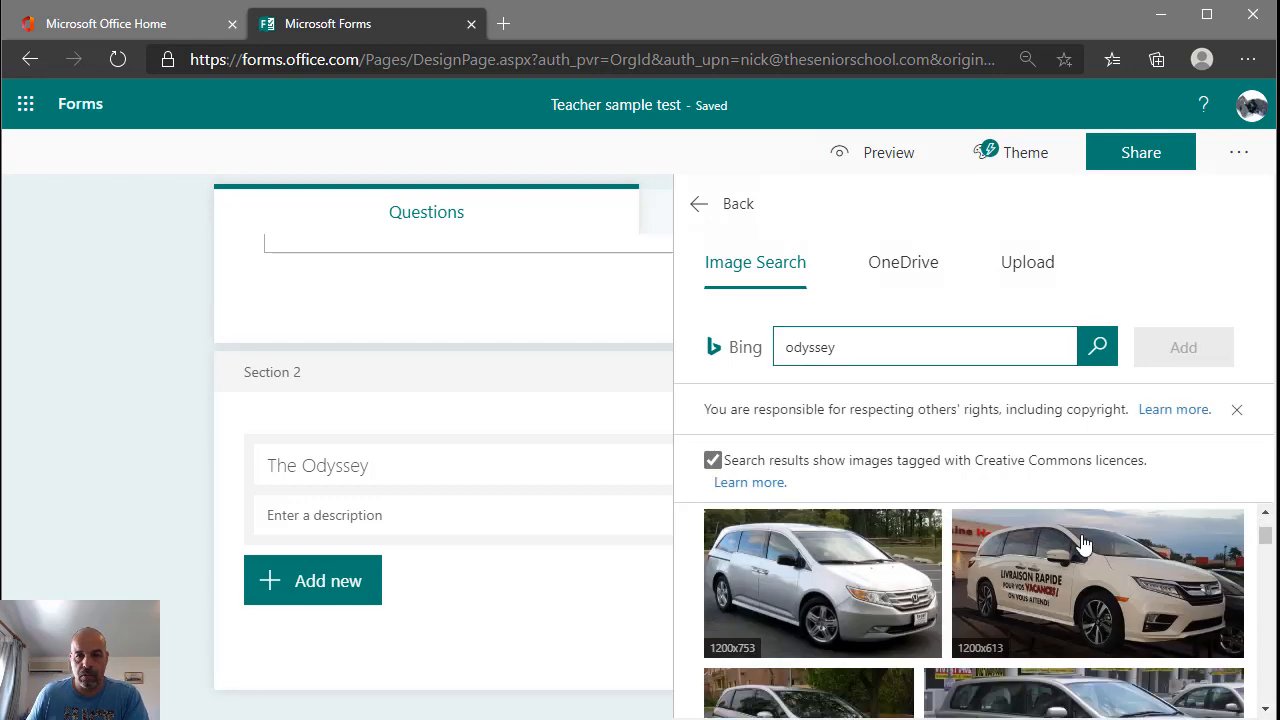
scroll(1076, 530, down, 6)
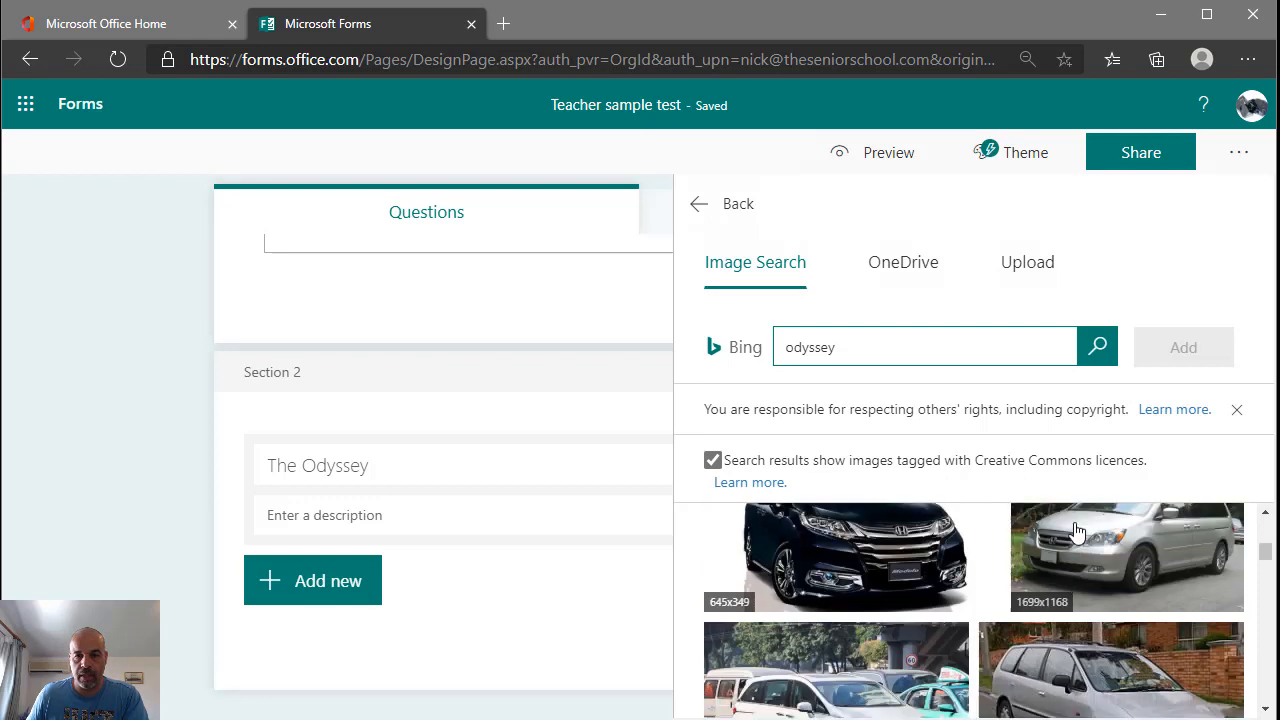
scroll(1077, 532, down, 2)
scroll(1076, 535, up, 4)
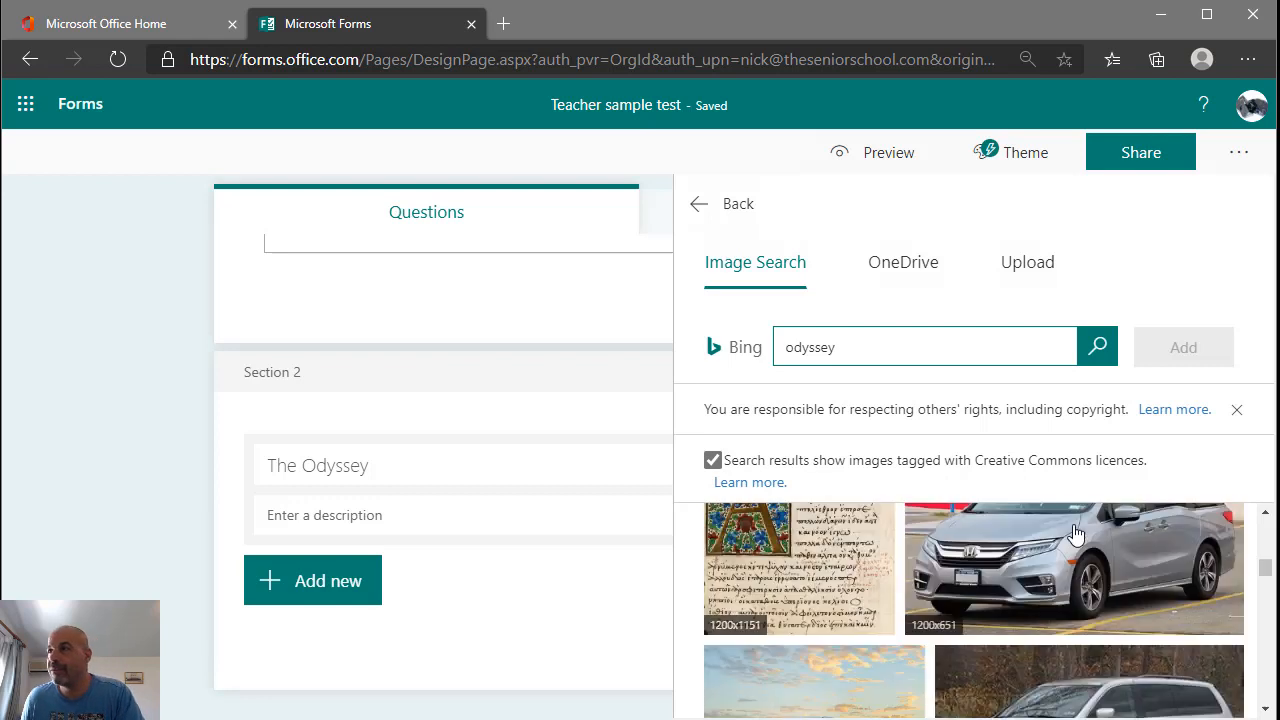
scroll(1074, 536, up, 4)
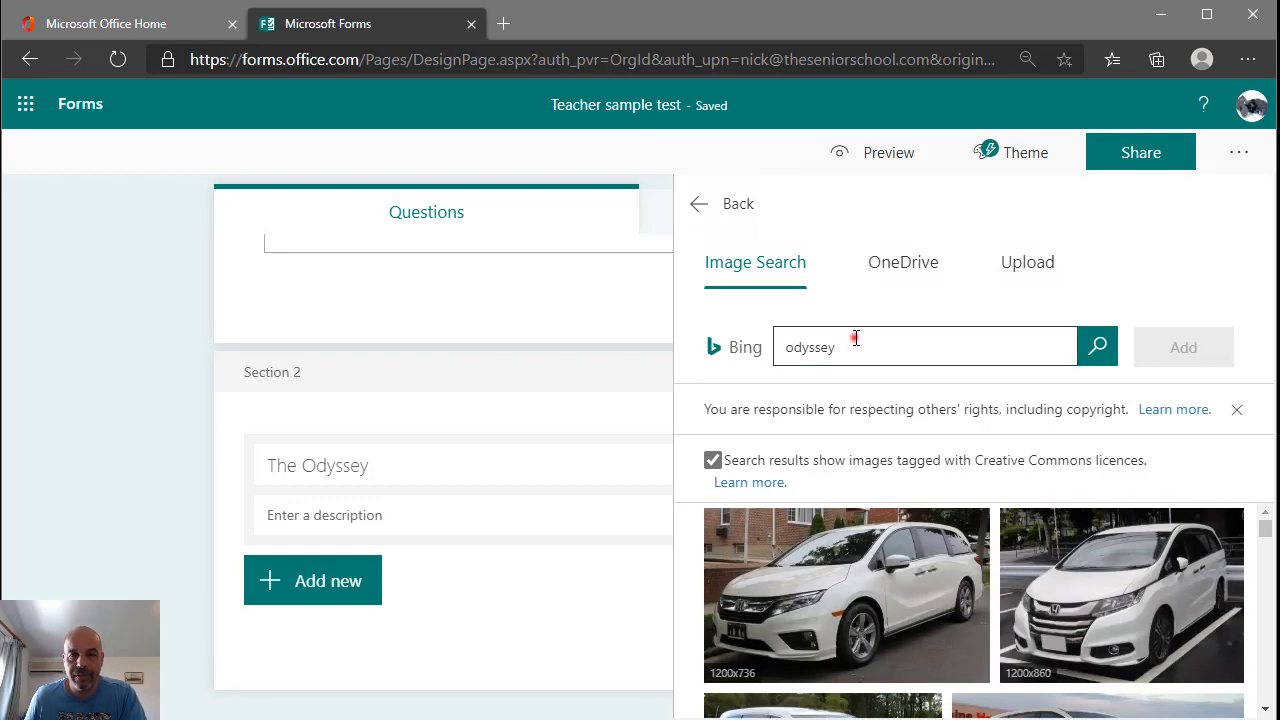
- Search Bing images for "mythology odyssey" and add the picture of the small boat between rock and whirlpool to The Odyssey section
click(788, 352)
text(mytholog)
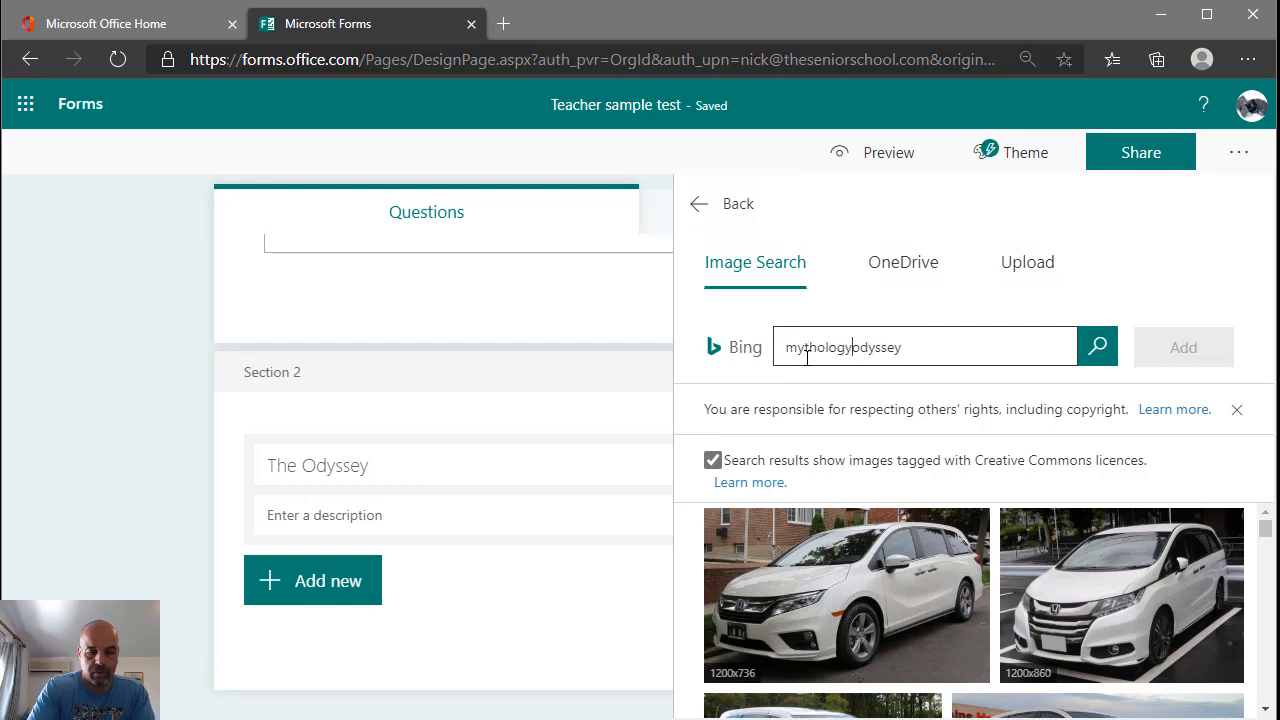
text(y)
key(Return)
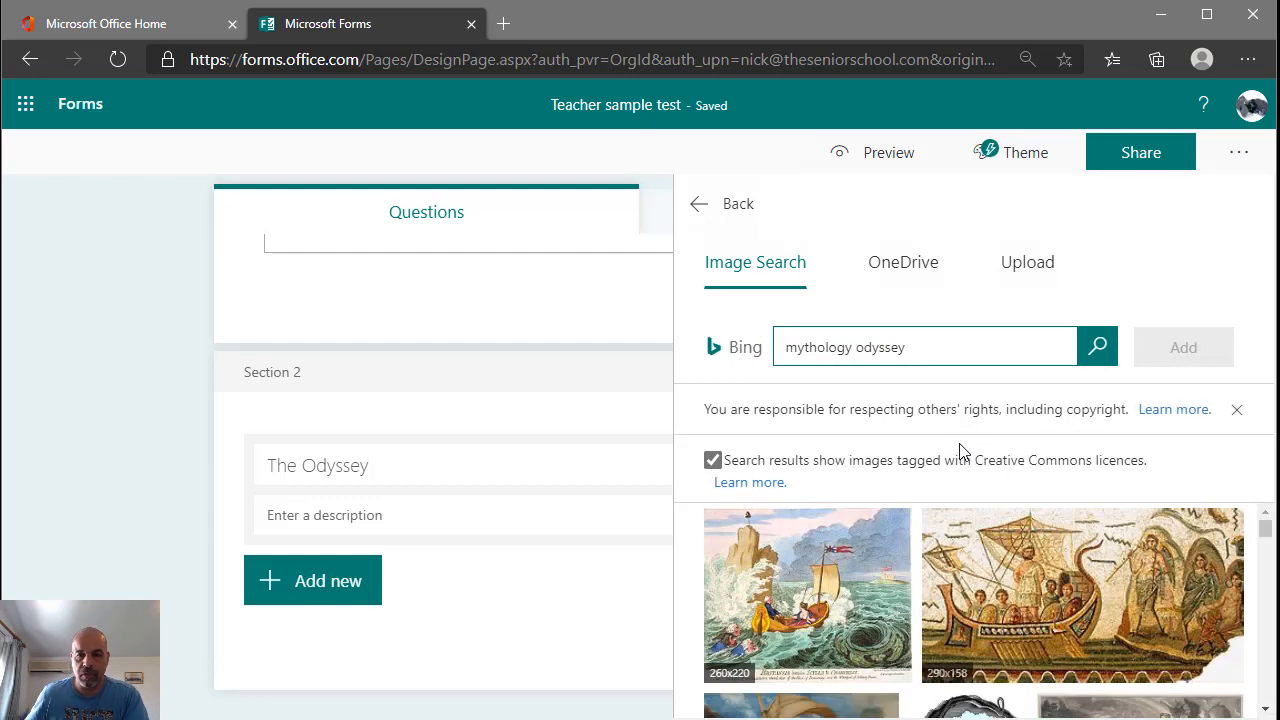
click(826, 592)
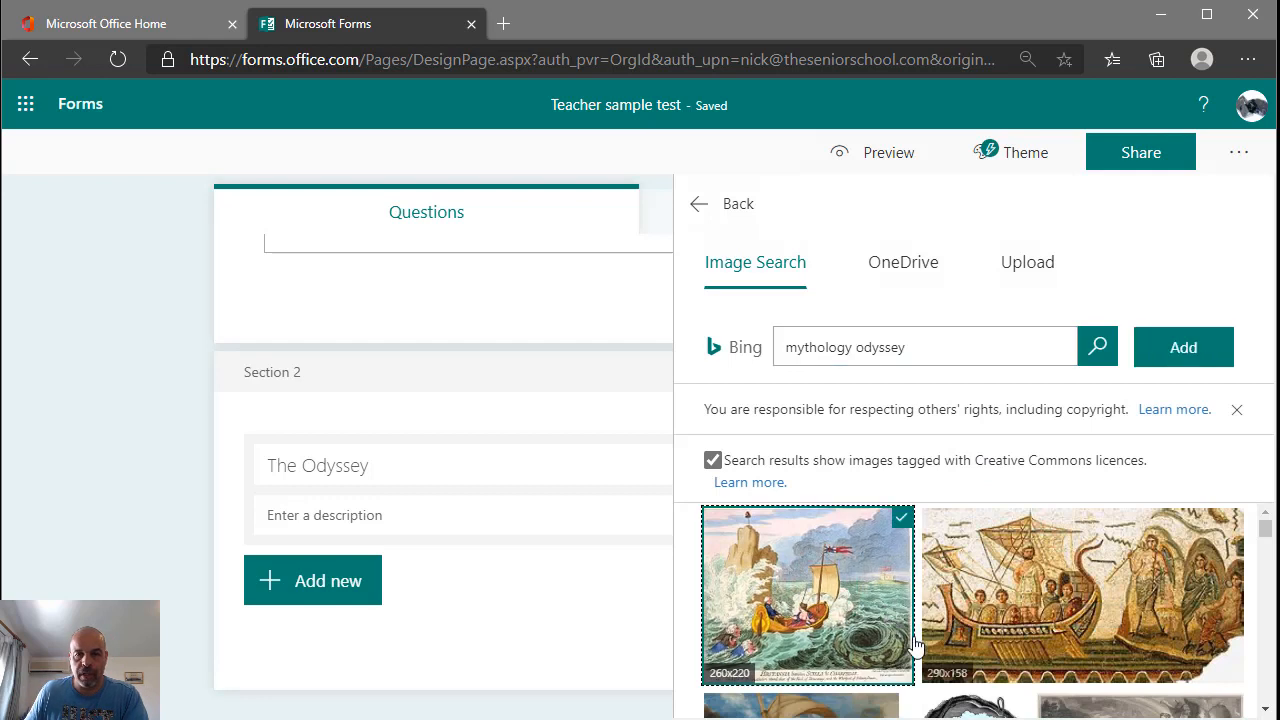
click(1189, 358)
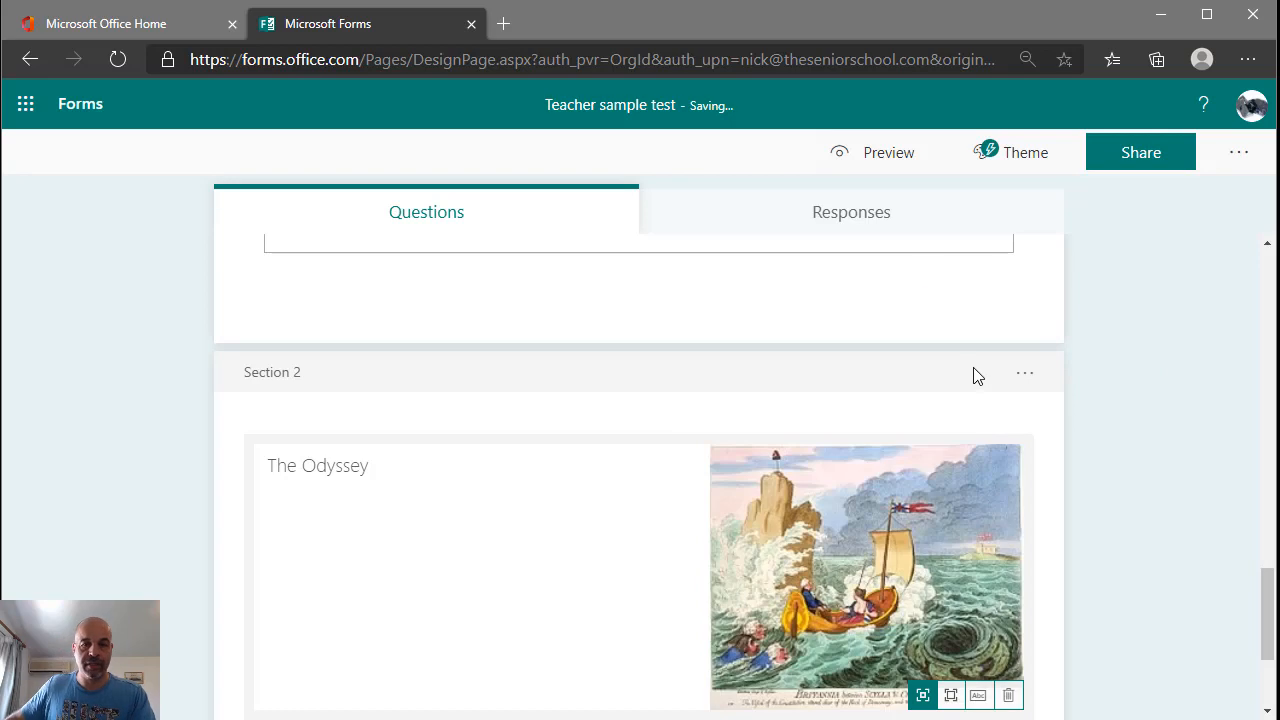
- Preview the quiz and look through the questions on its first page
click(893, 163)
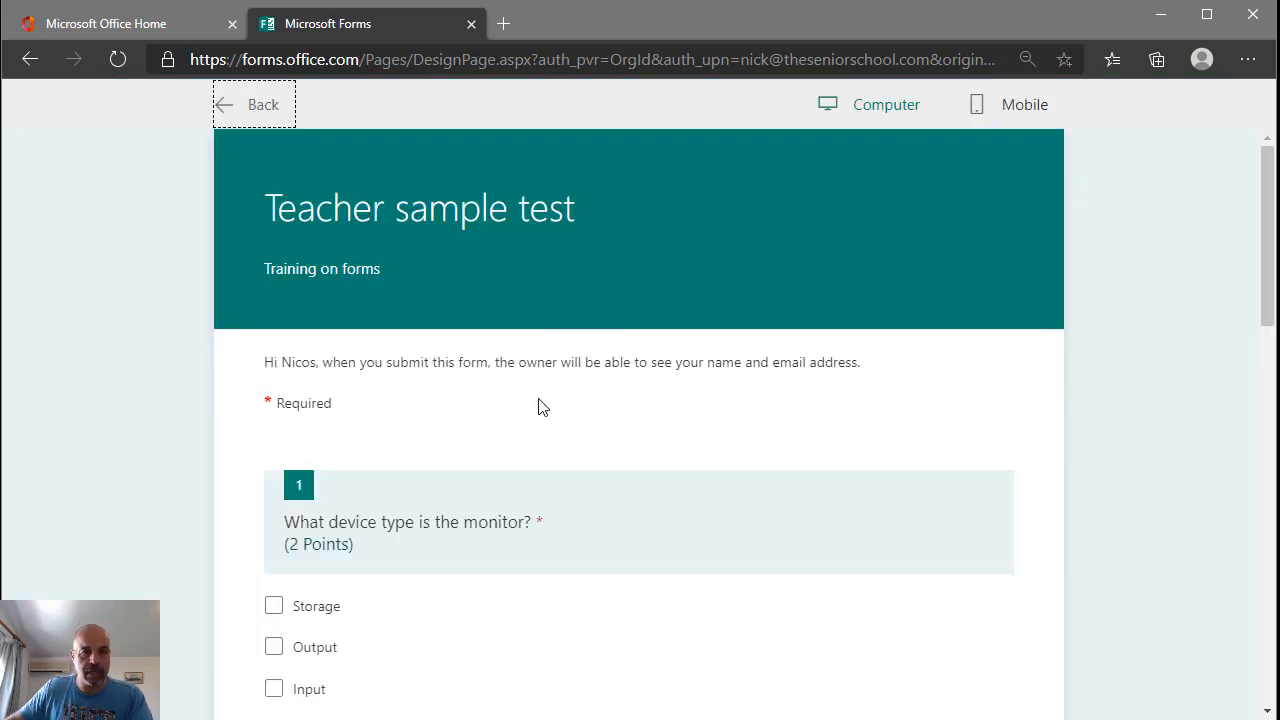
scroll(462, 420, down, 3)
scroll(463, 420, down, 8)
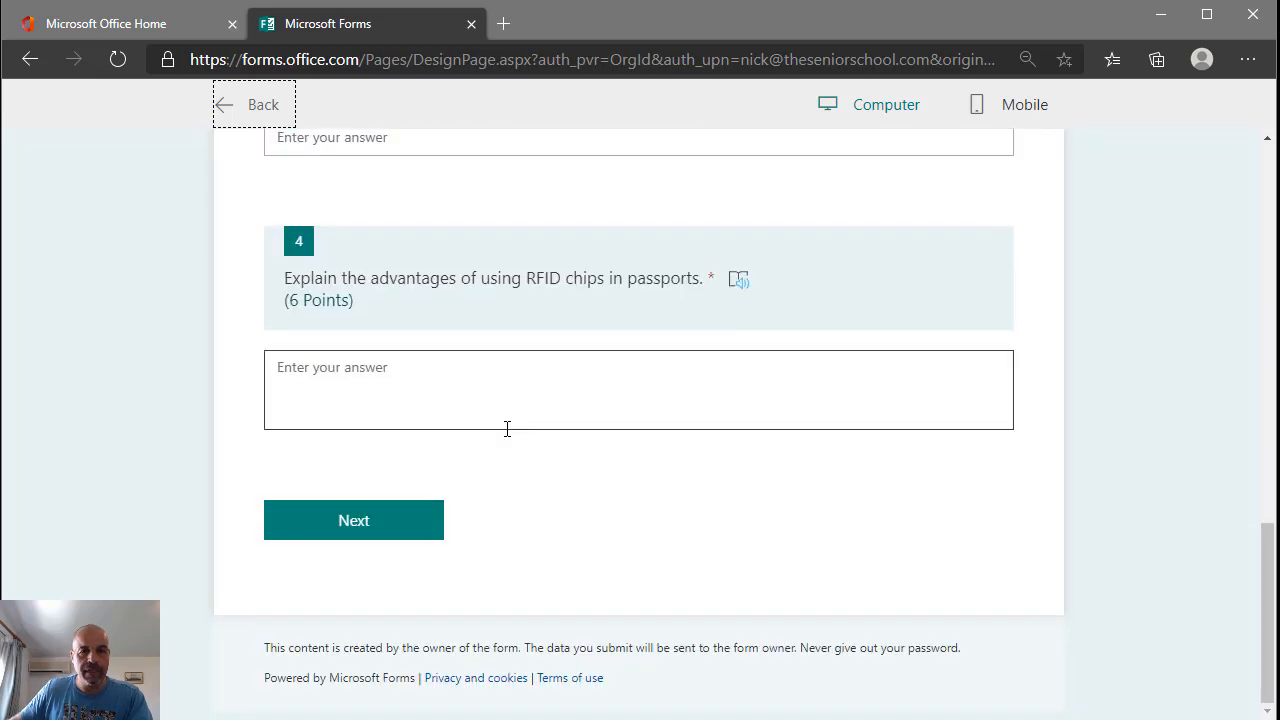
scroll(700, 428, up, 12)
scroll(713, 390, down, 12)
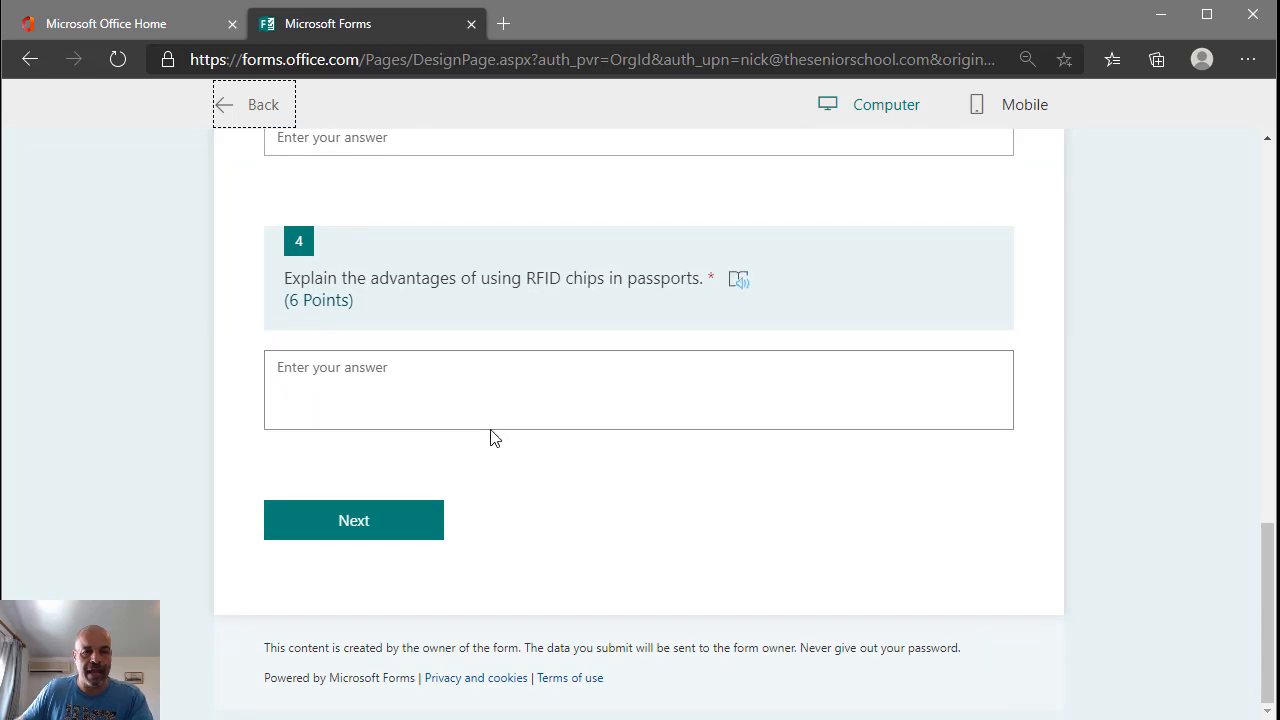
- Try to continue to the second section with all answers blank and examine how the required questions are marked
click(414, 530)
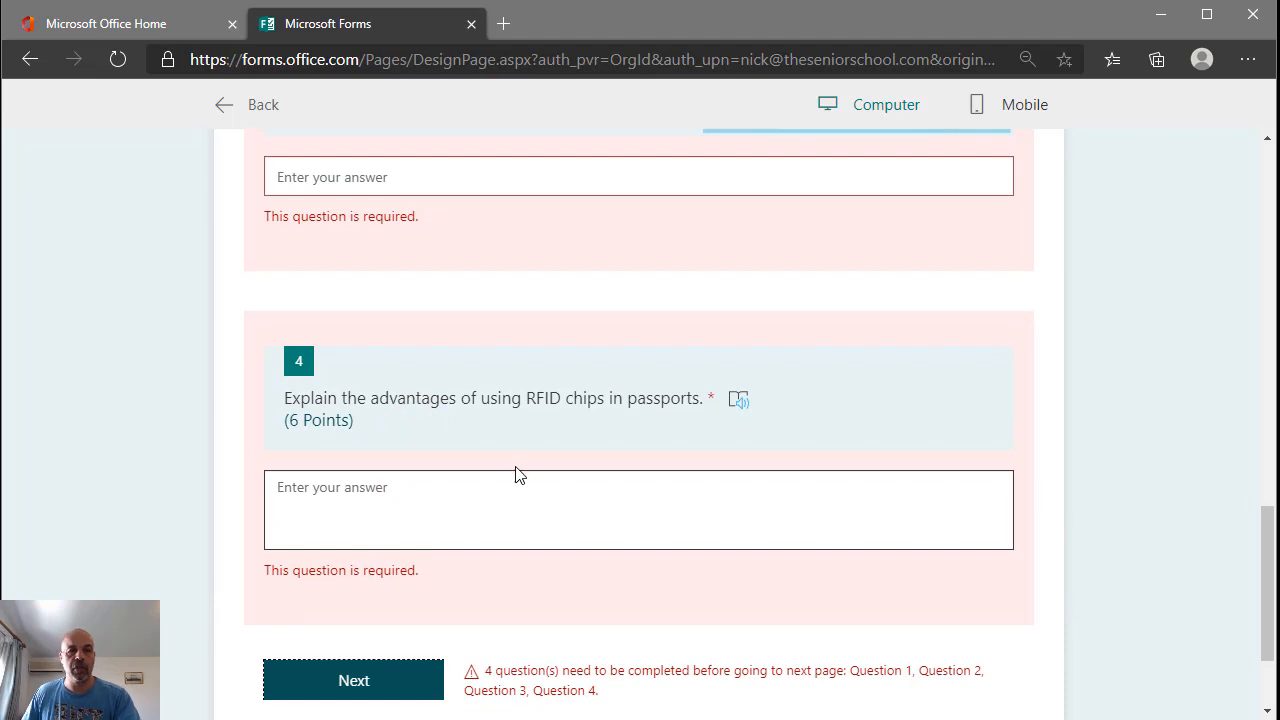
scroll(518, 461, up, 15)
scroll(518, 461, down, 3)
scroll(512, 466, down, 12)
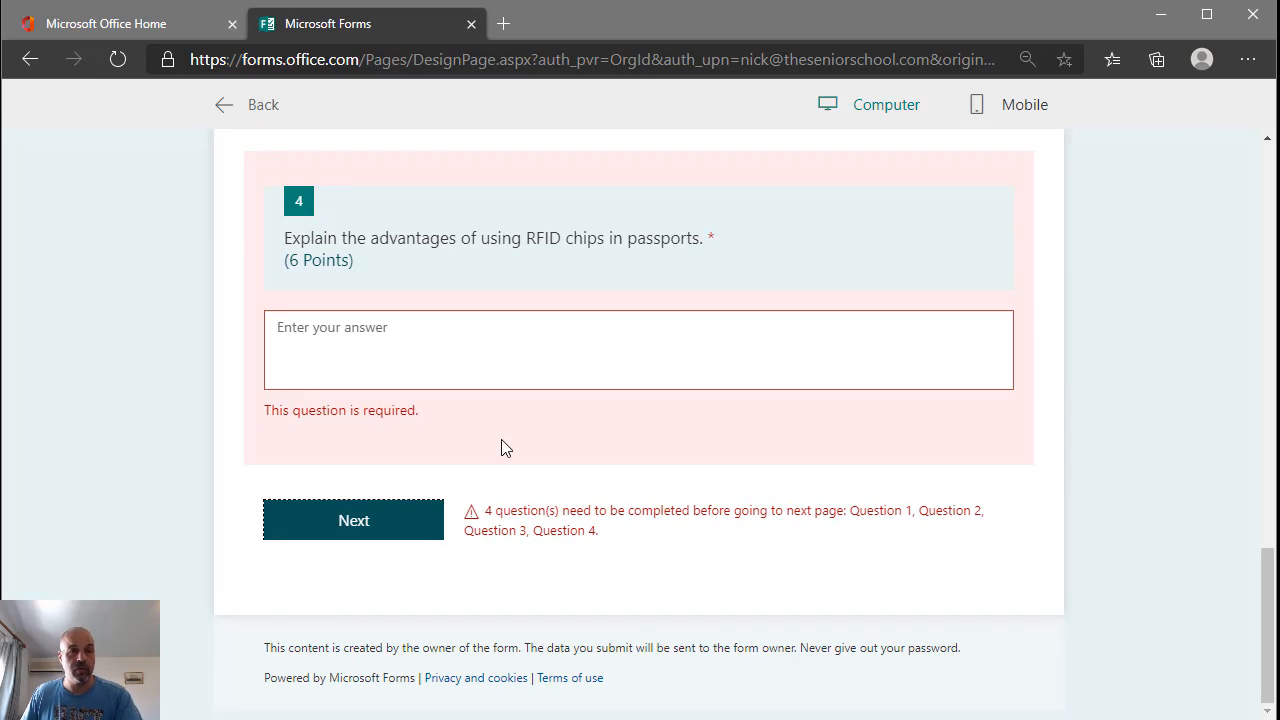
scroll(529, 455, up, 15)
scroll(362, 457, down, 3)
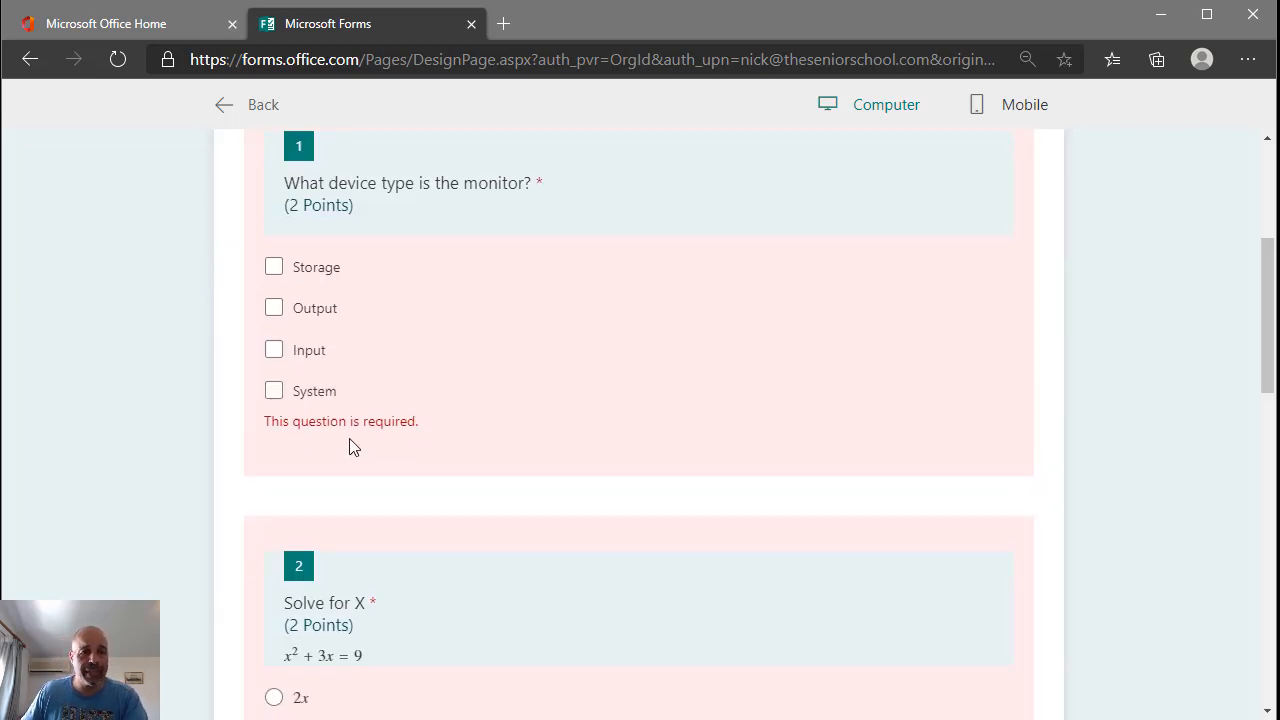
- Answer the first three preview questions with "Output", "3" and "Nicosia"
click(274, 312)
scroll(323, 446, down, 2)
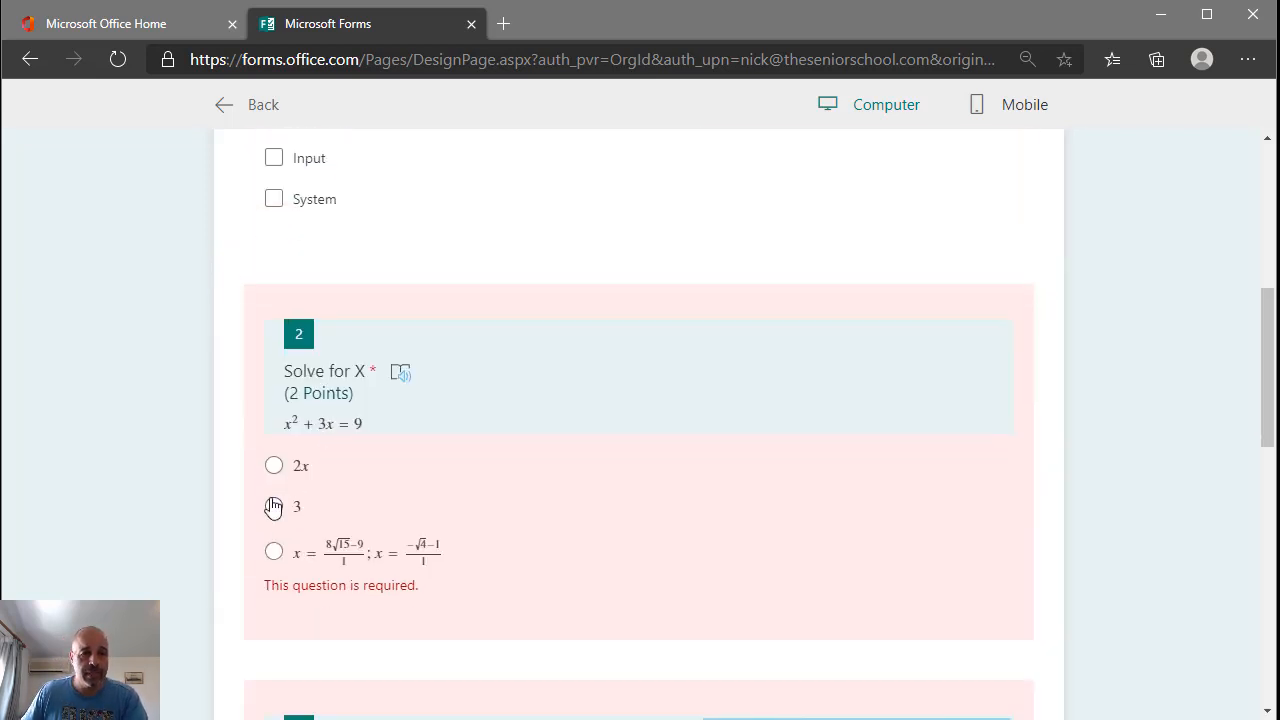
click(274, 506)
scroll(350, 508, down, 3)
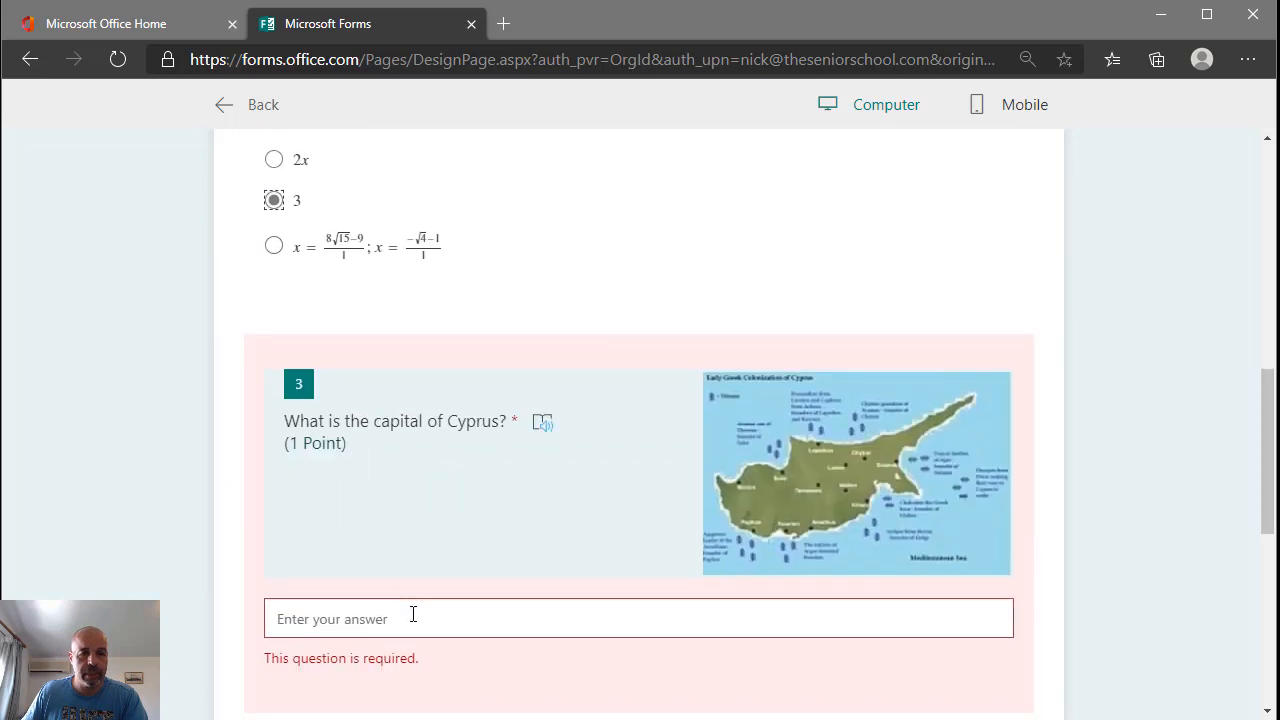
click(412, 613)
text(Nicosia)
scroll(414, 614, down, 5)
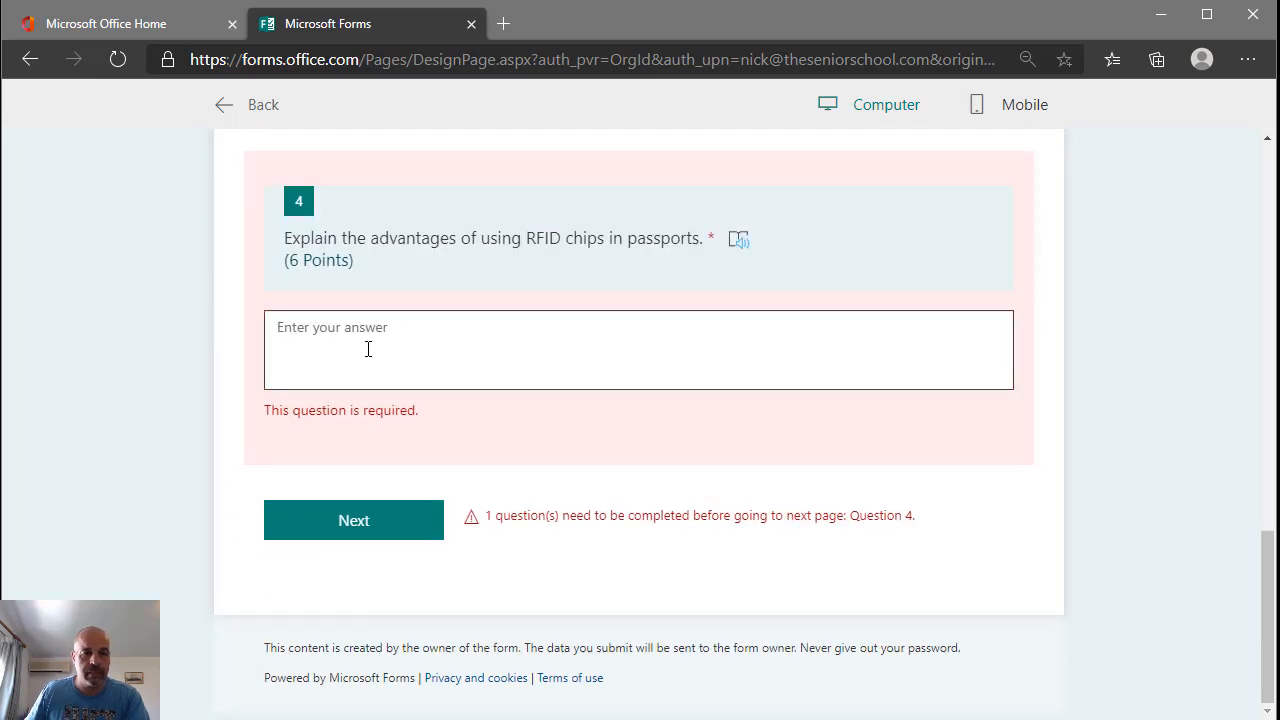
- Fill the RFID answer with random placeholder text, continue to The Odyssey section to view it, and return to editing
click(370, 353)
text(qa e4bwrthwrthw345 y6hw2)
click(385, 520)
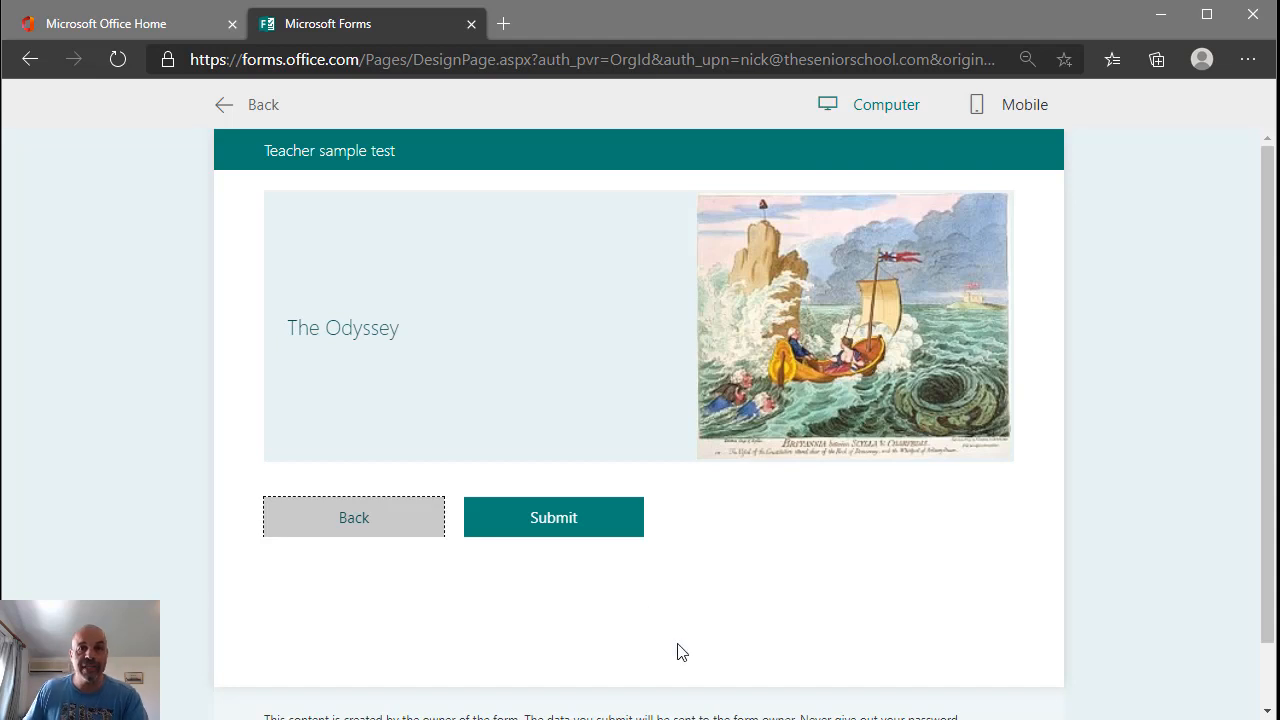
click(262, 104)
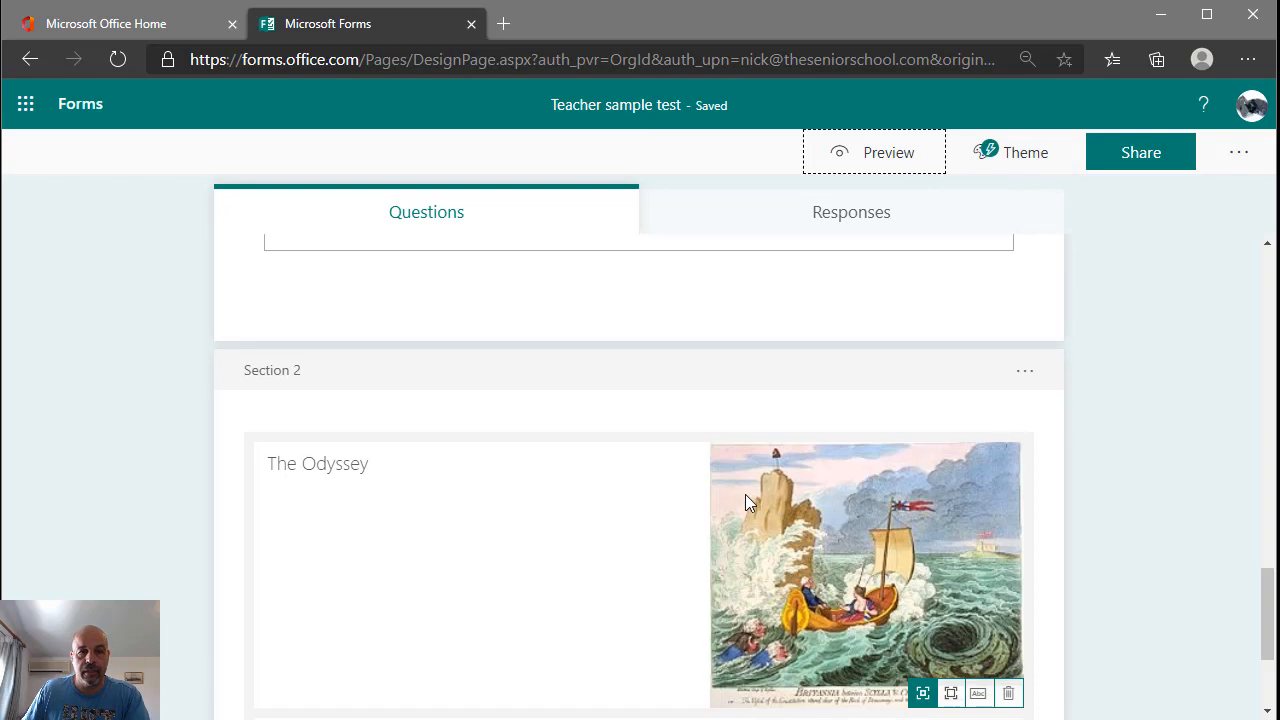
- Enter "Now Neptune had gone off to the Ethiopians, who are at the world's end" as The Odyssey section's description
scroll(750, 504, up, 2)
scroll(794, 508, down, 5)
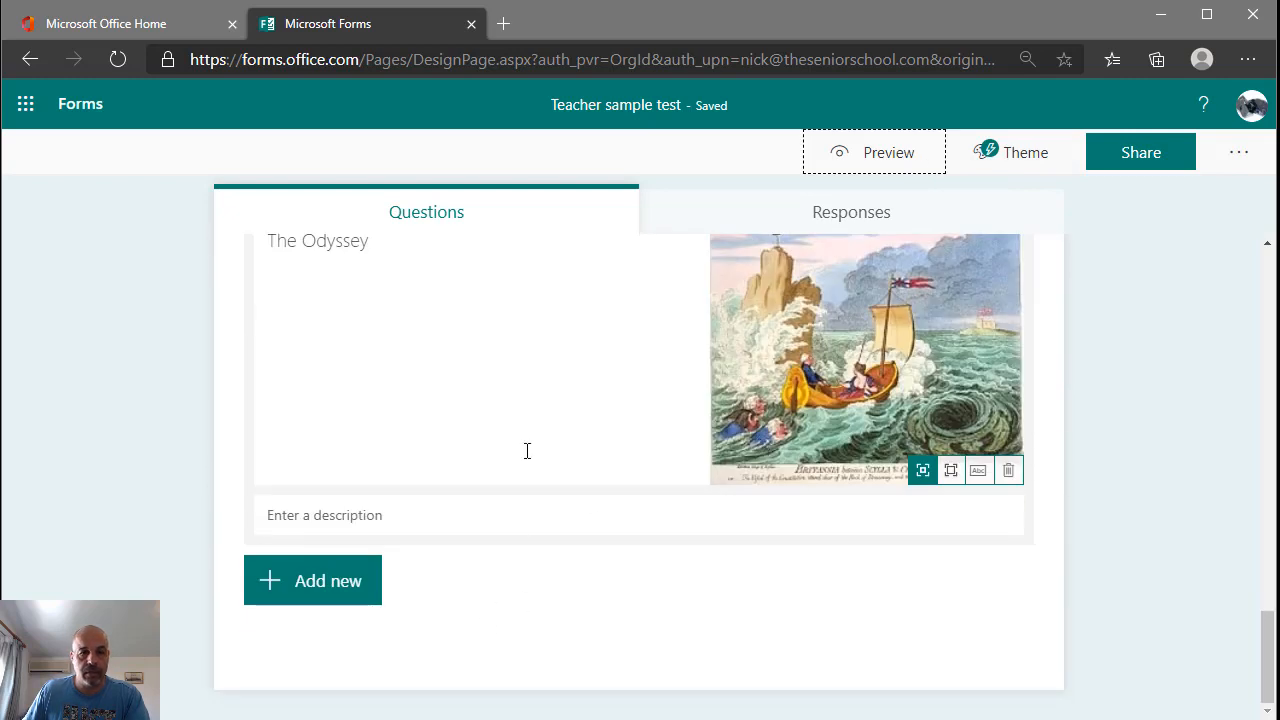
click(338, 517)
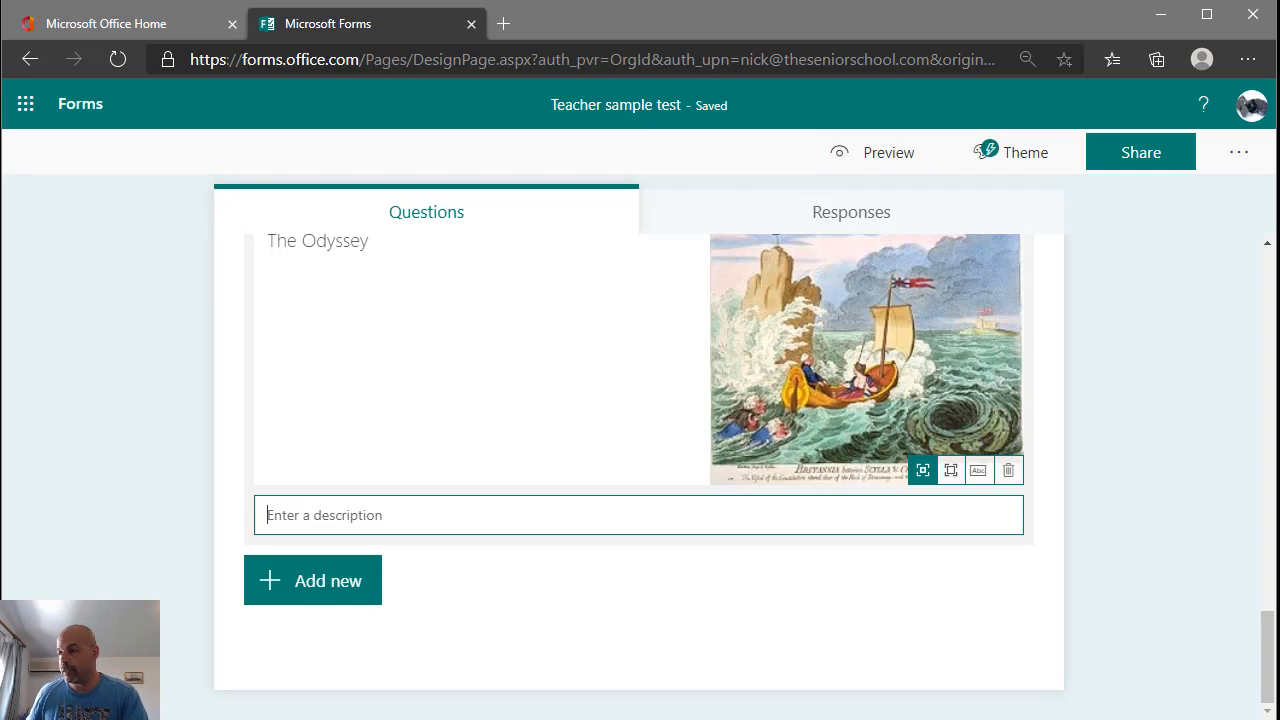
key(alt+Tab)
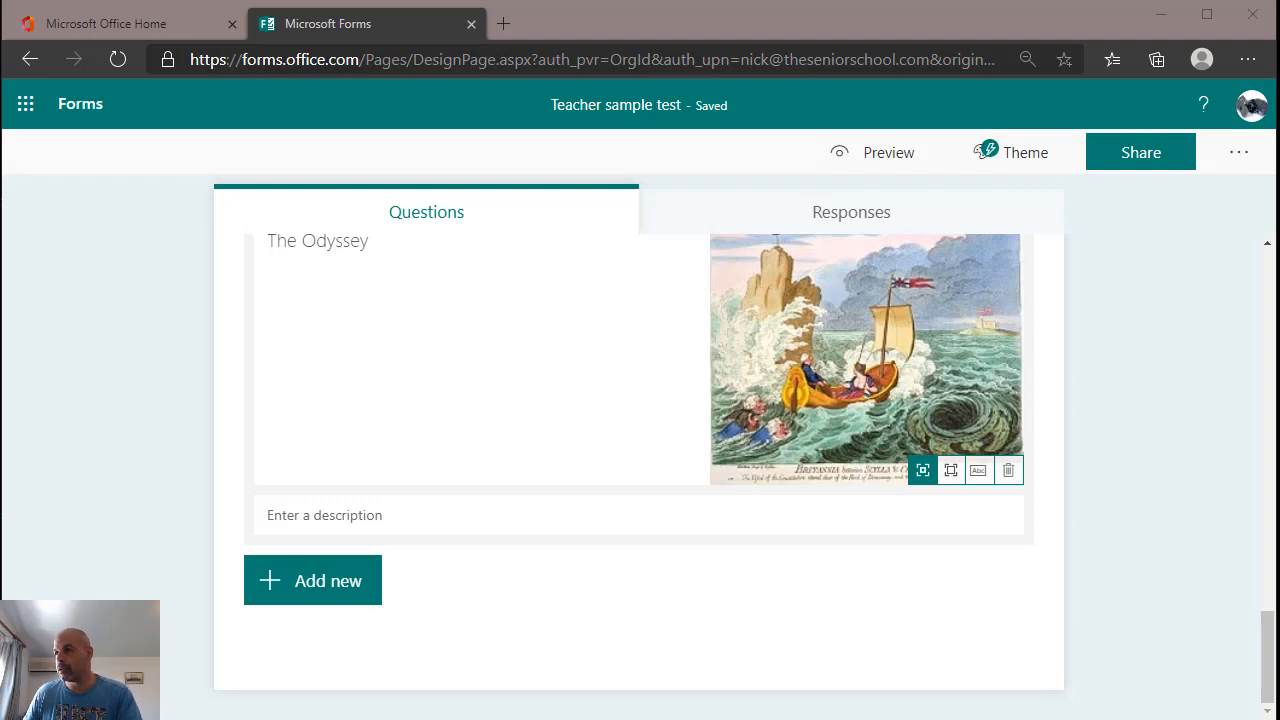
click(297, 515)
text(Now Neptune had gone off to the Ethiopians, who are at the world's end)
click(320, 582)
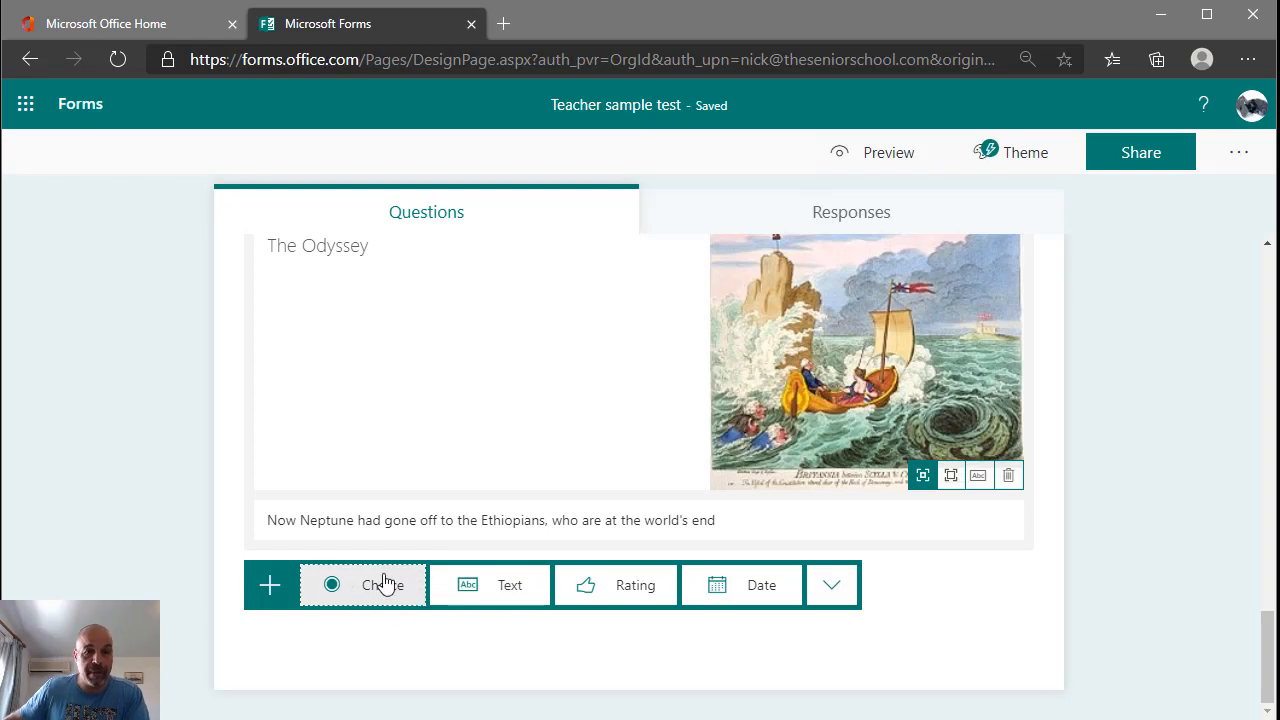
- Replace The Odyssey section's description with the multi-paragraph passage beginning "Tell me, O muse", copied from another window, and check it
click(740, 524)
drag(740, 524, 264, 520)
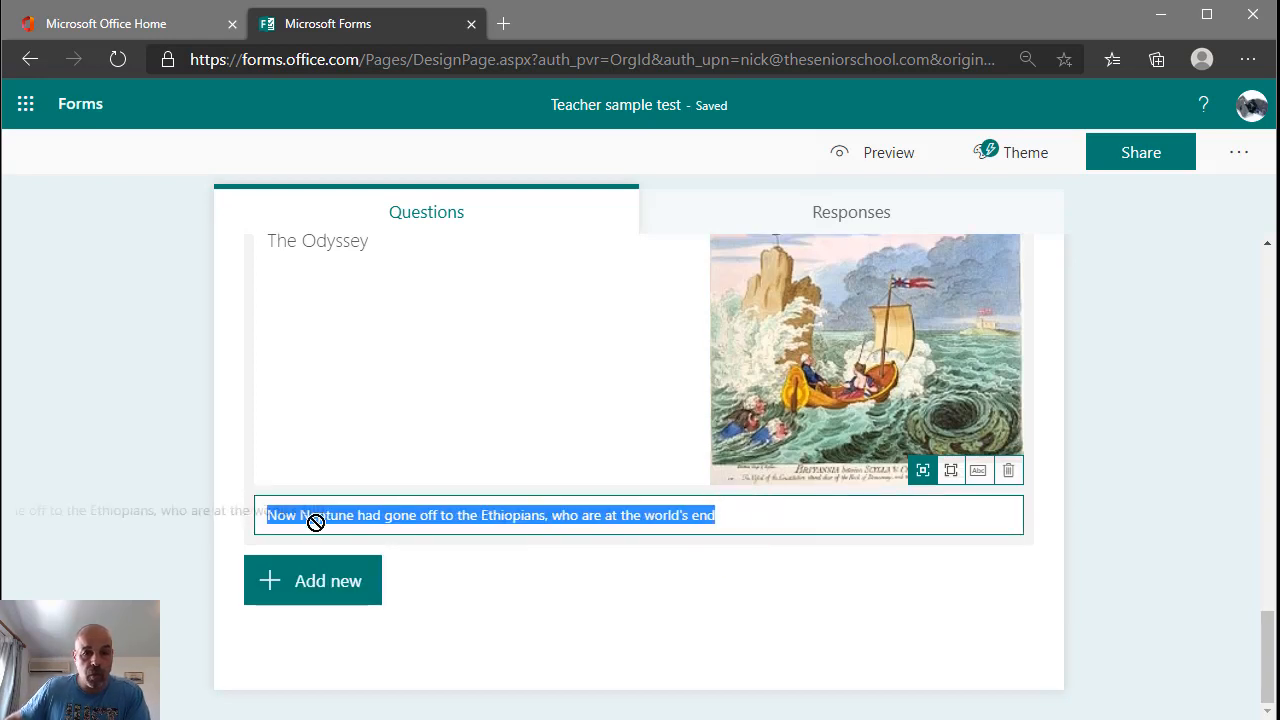
key(alt+Tab)
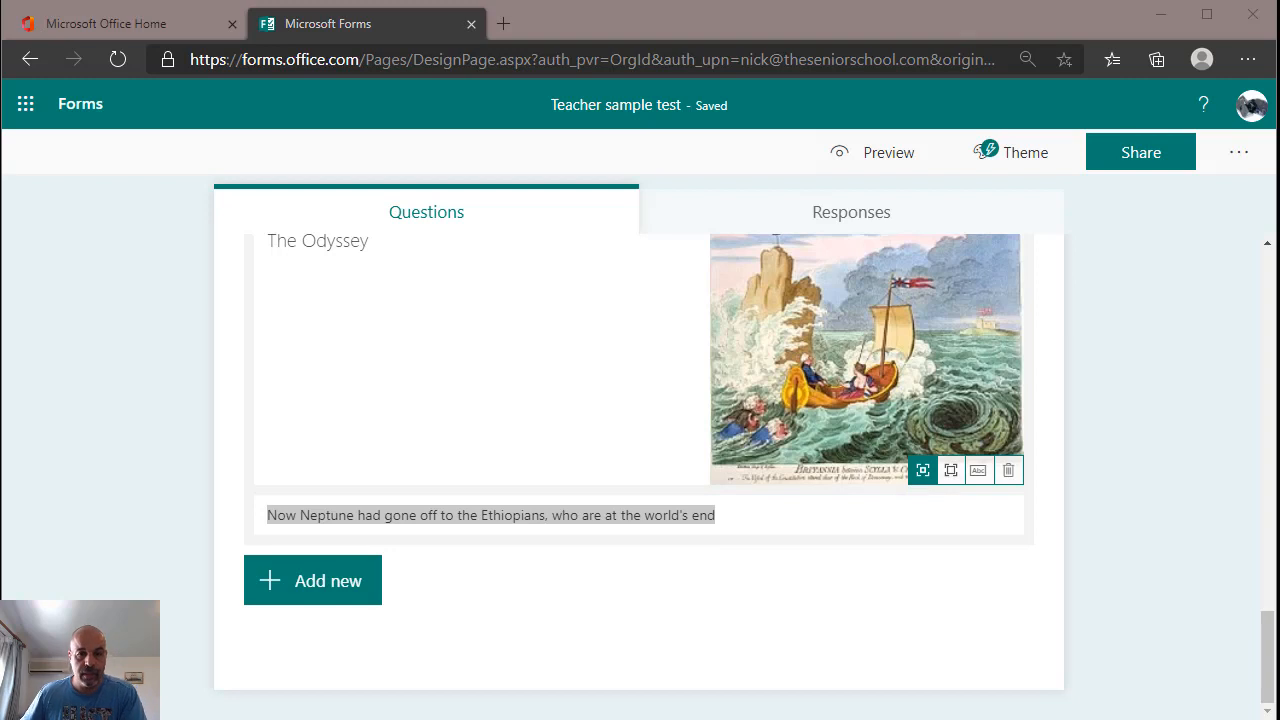
click(751, 523)
drag(754, 523, 231, 471)
key(ctrl+v)
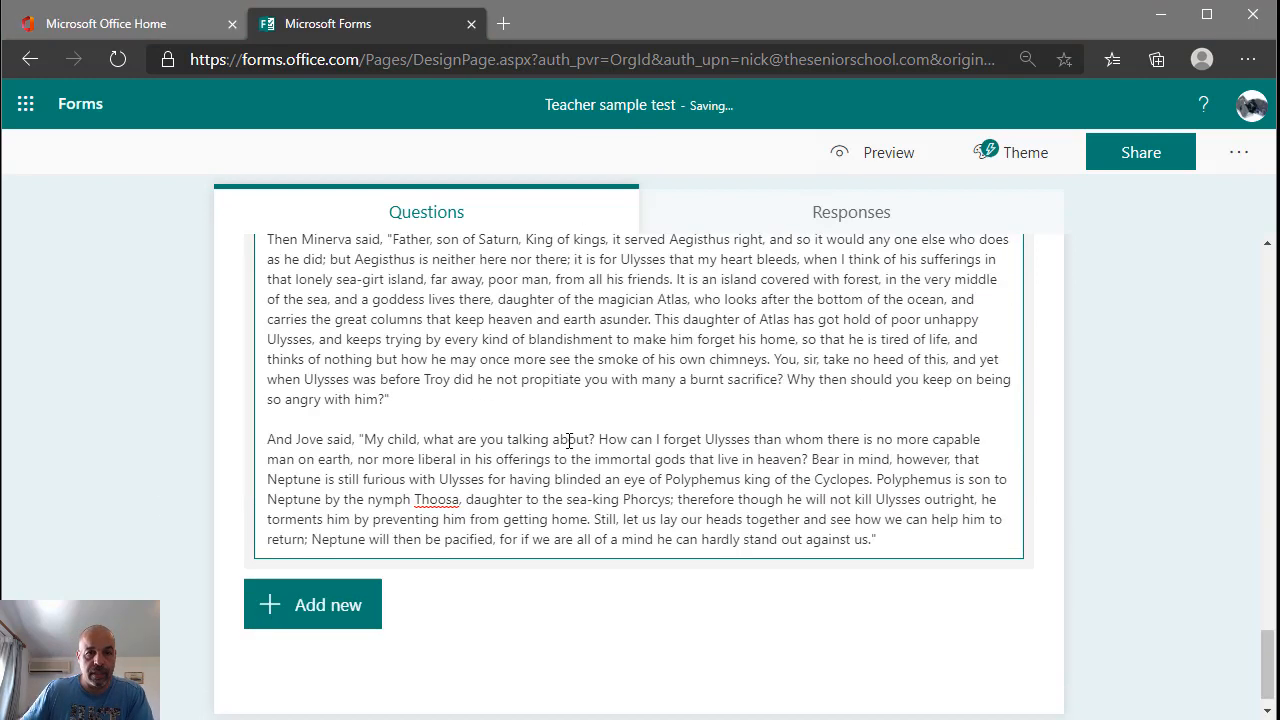
scroll(565, 440, up, 5)
scroll(568, 437, up, 3)
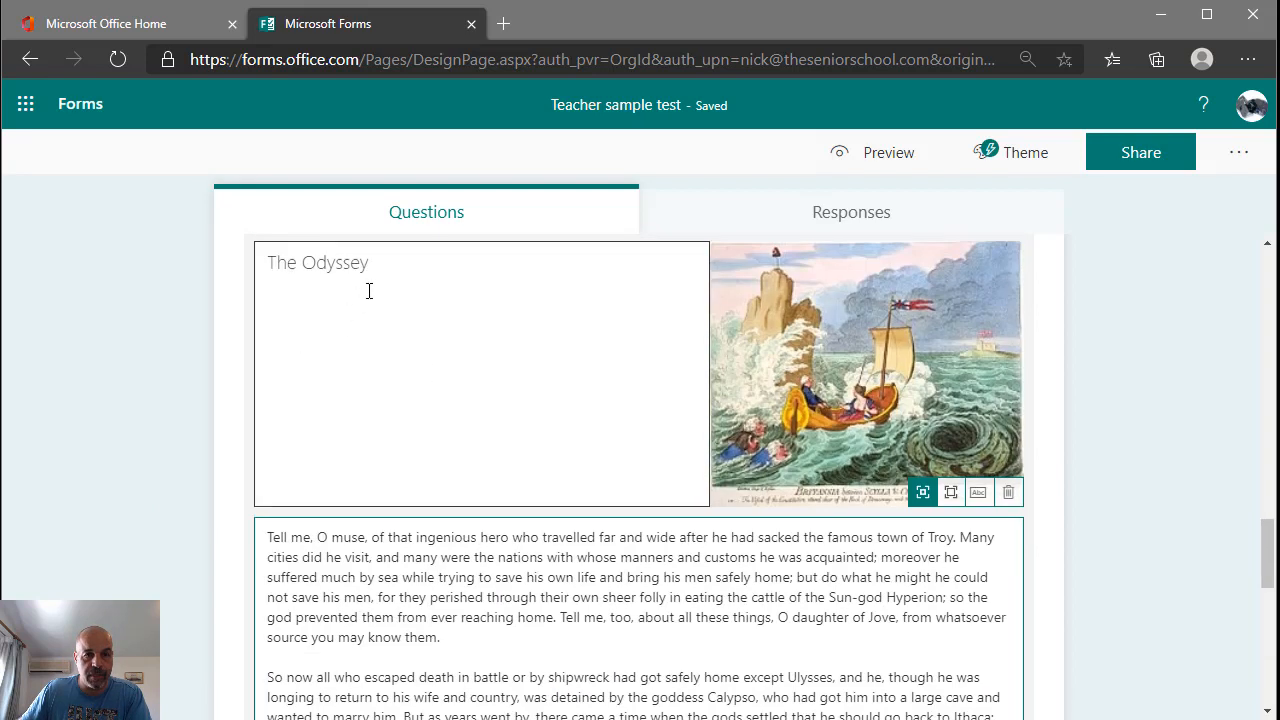
scroll(540, 440, down, 5)
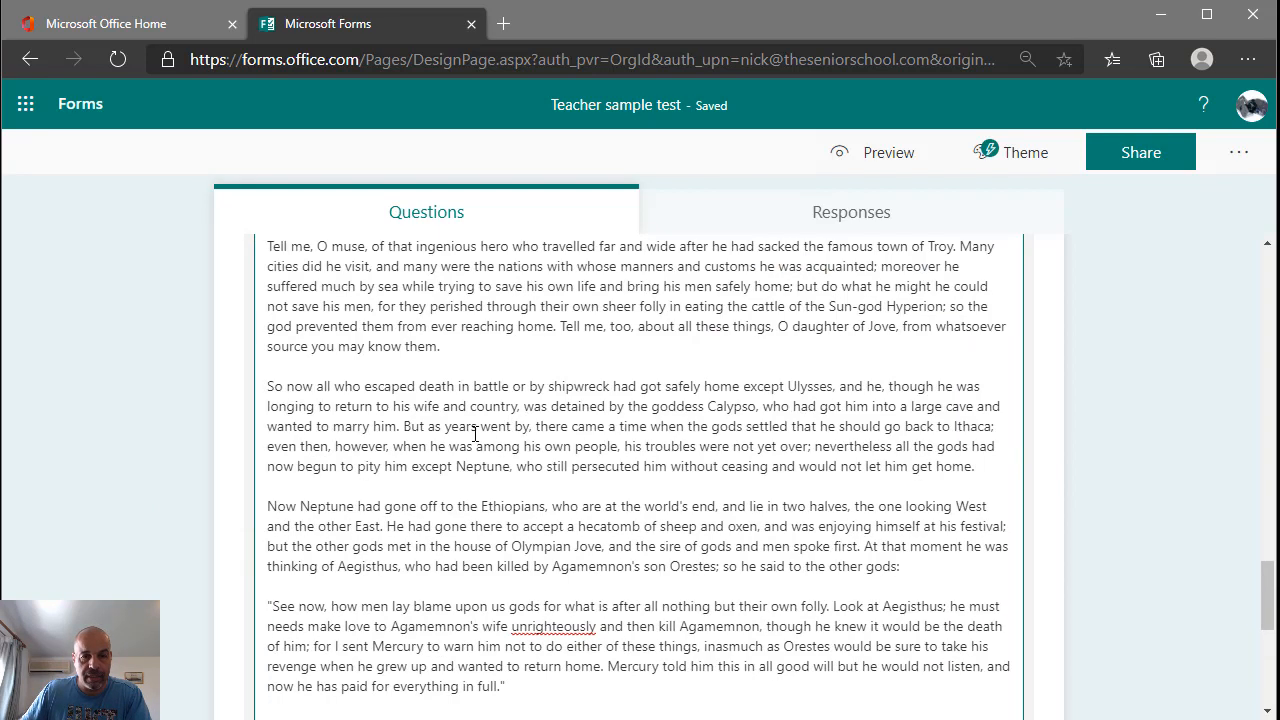
- Add a choice question to The Odyssey section with the text "How wrote the Odyssey?"
scroll(479, 485, down, 3)
click(323, 575)
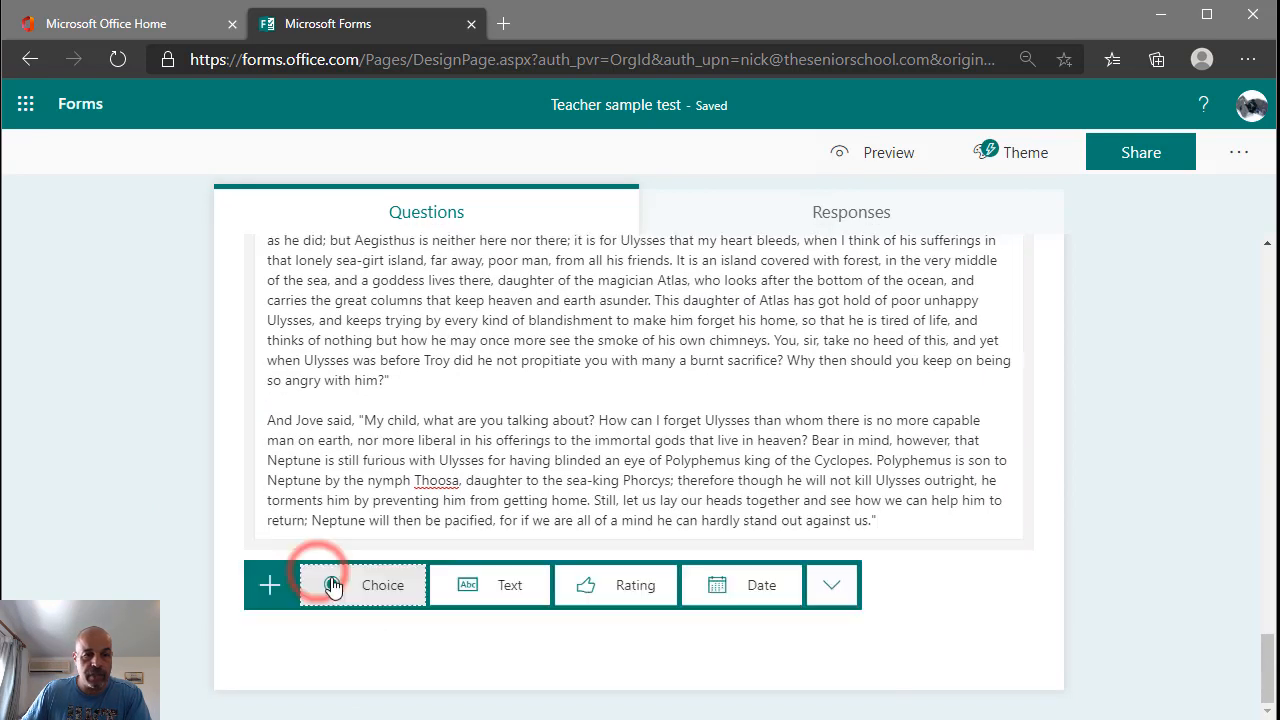
click(384, 586)
text(Ho)
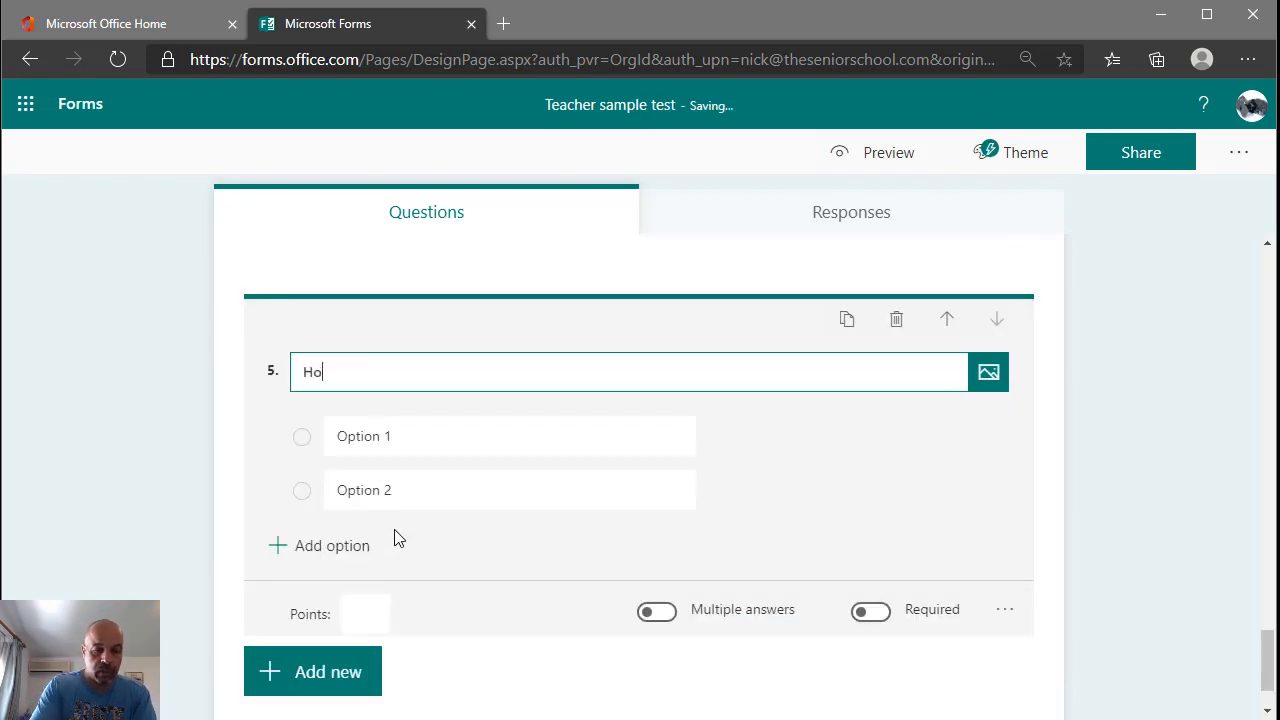
text(w wrote teh)
key(BackSpace)
key(BackSpace)
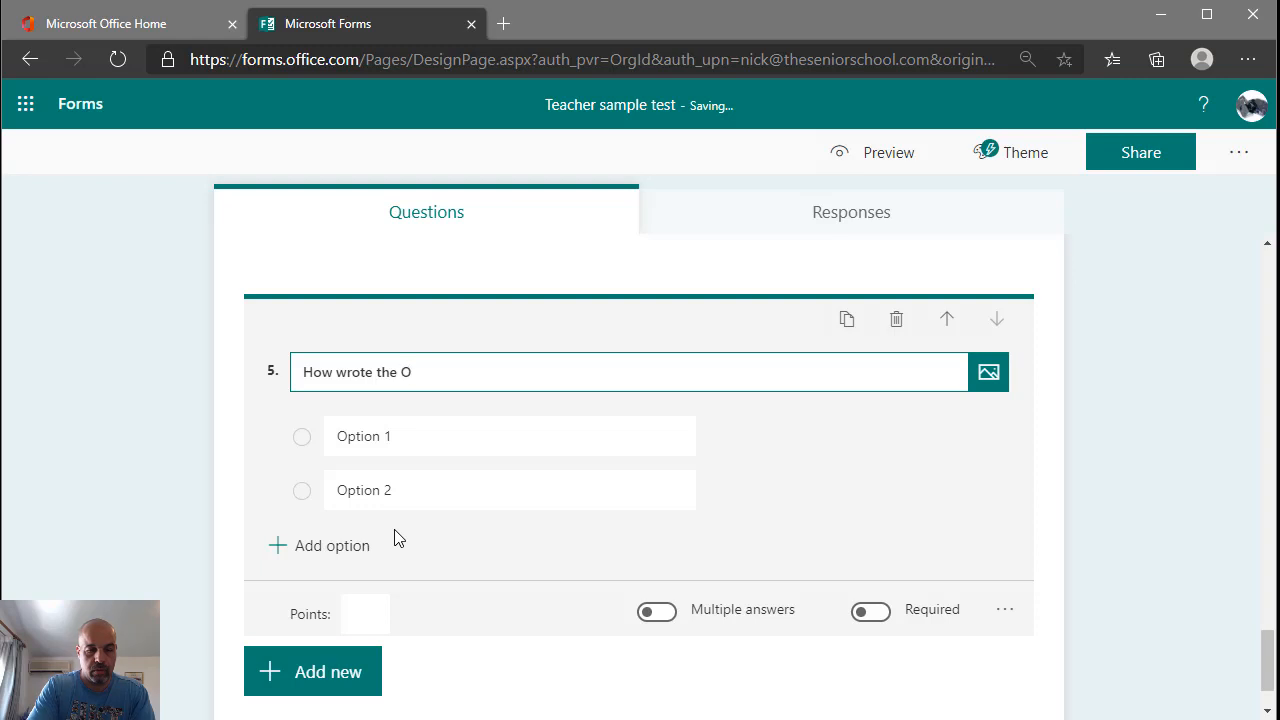
text(he Odyssey?)
- Enter "Bob the builder", "Barney" and "Homoer" as the three answer options of question 5
click(457, 433)
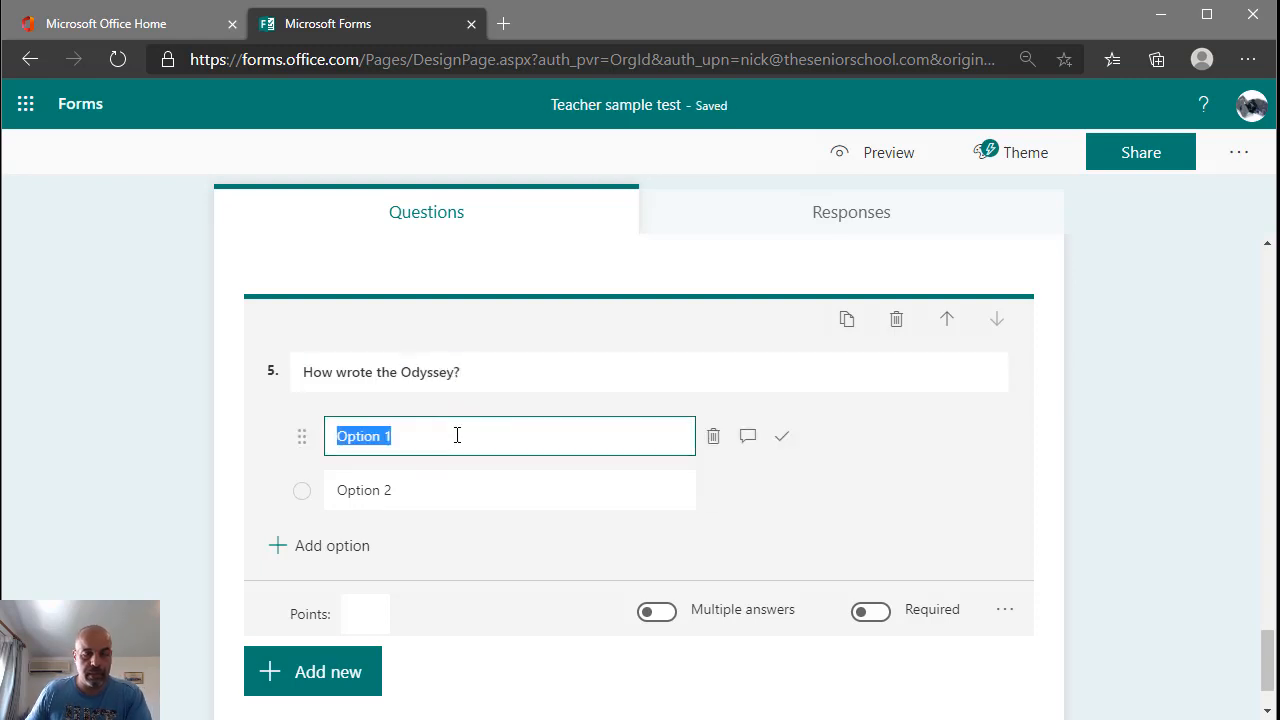
text(Bob the builder)
key(Tab)
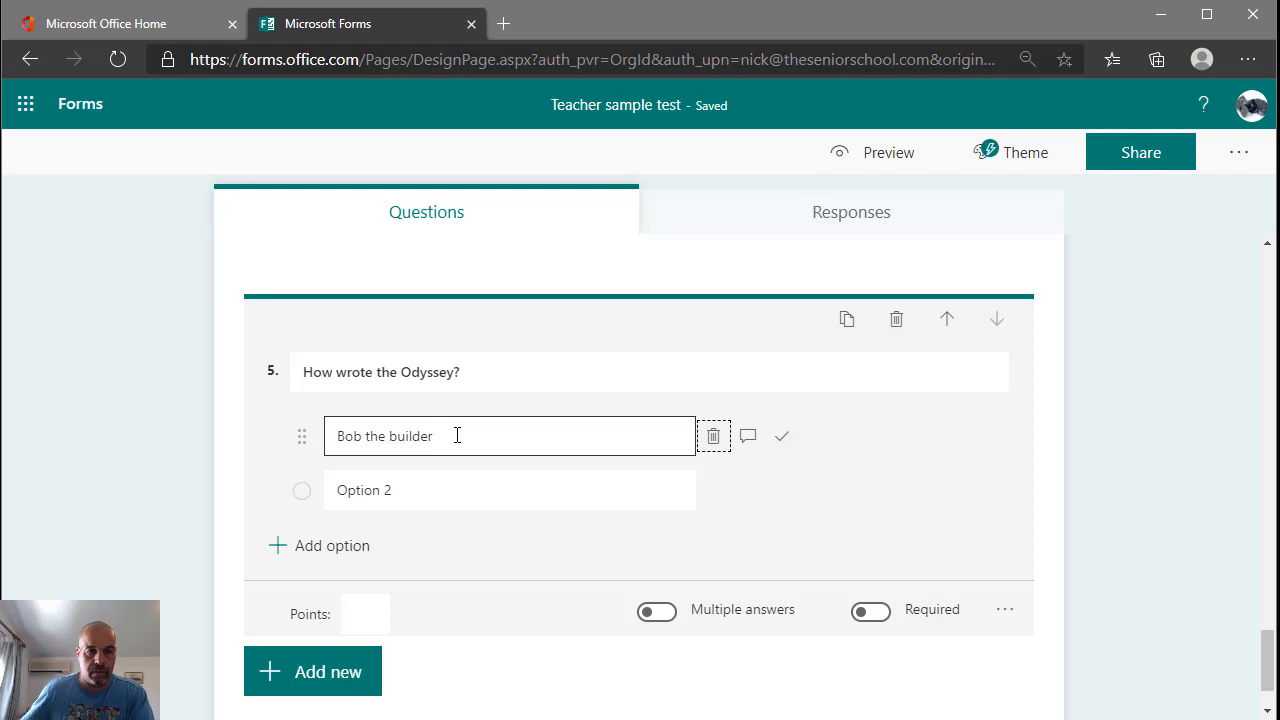
click(476, 491)
text(B)
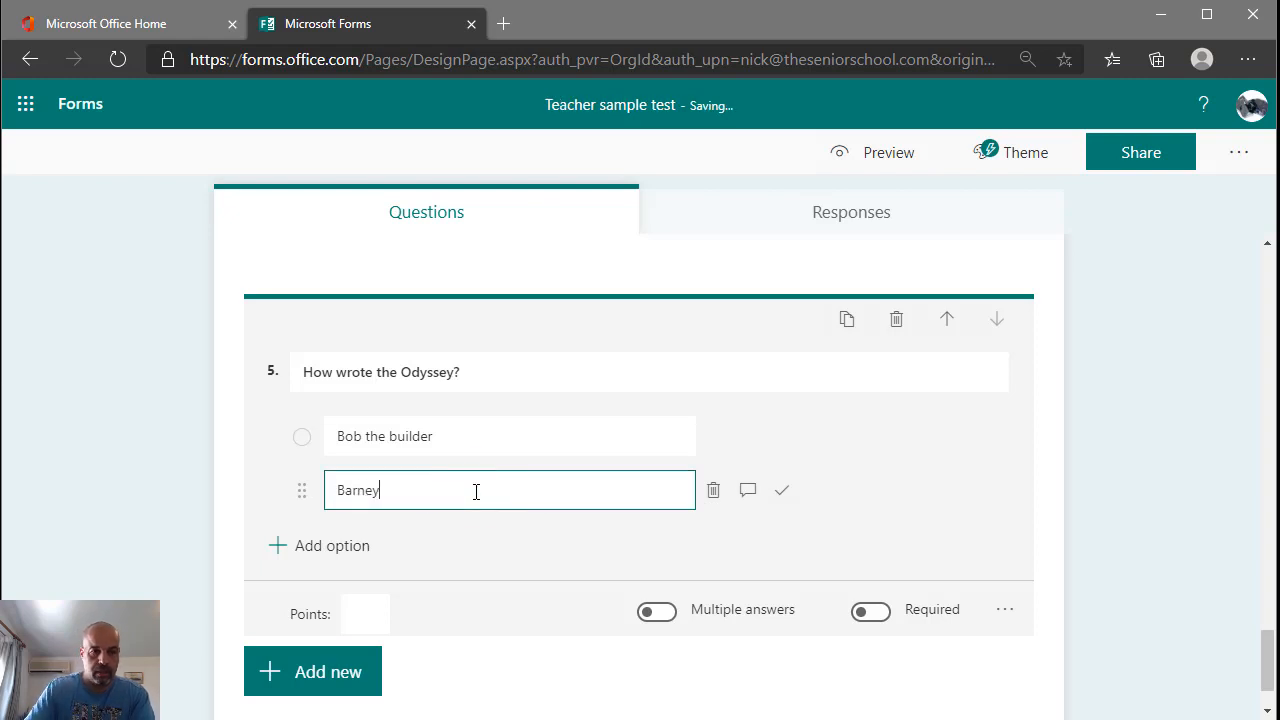
text(arney)
click(333, 556)
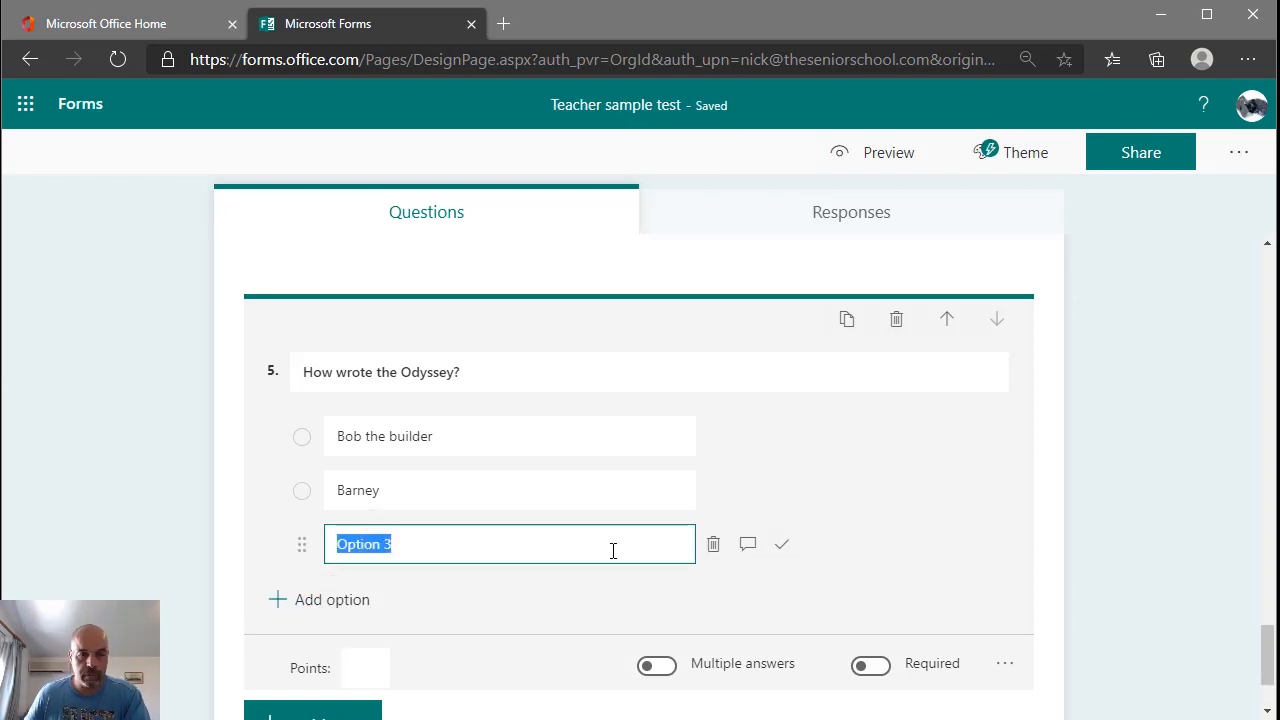
text(Homoer)
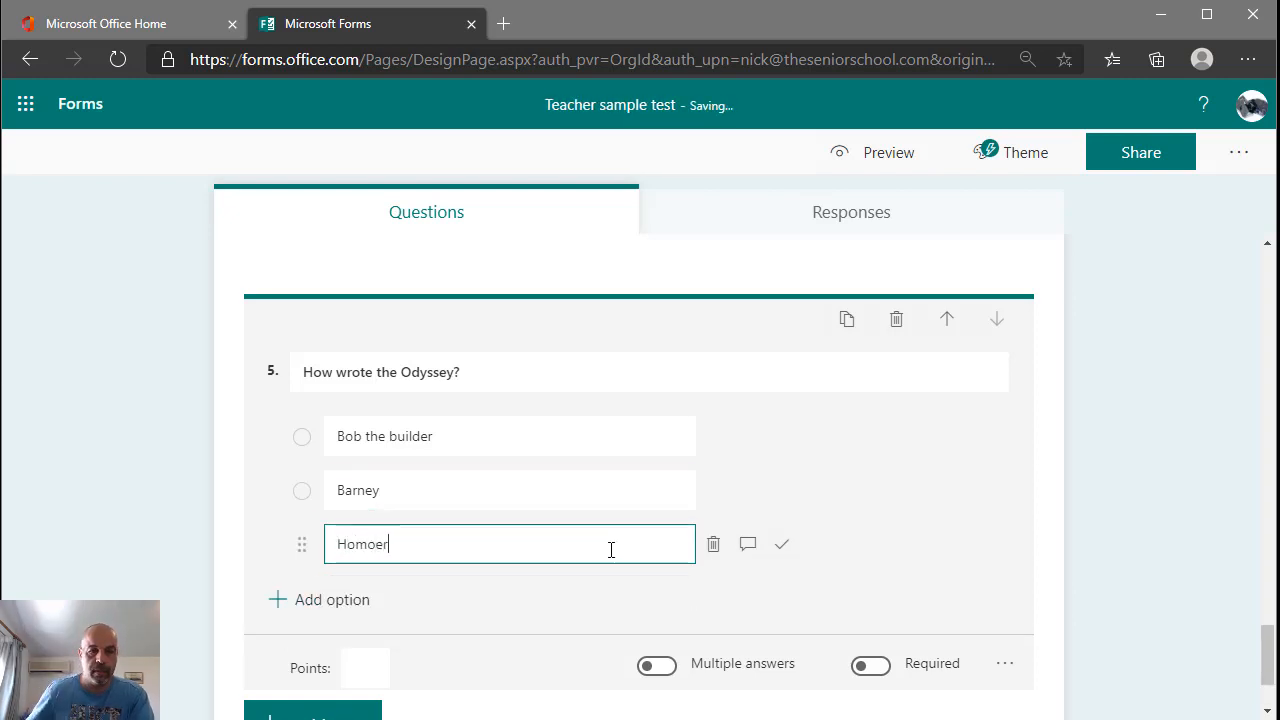
- Mark "Homoer" as the correct answer and make the question worth 1 point
click(781, 544)
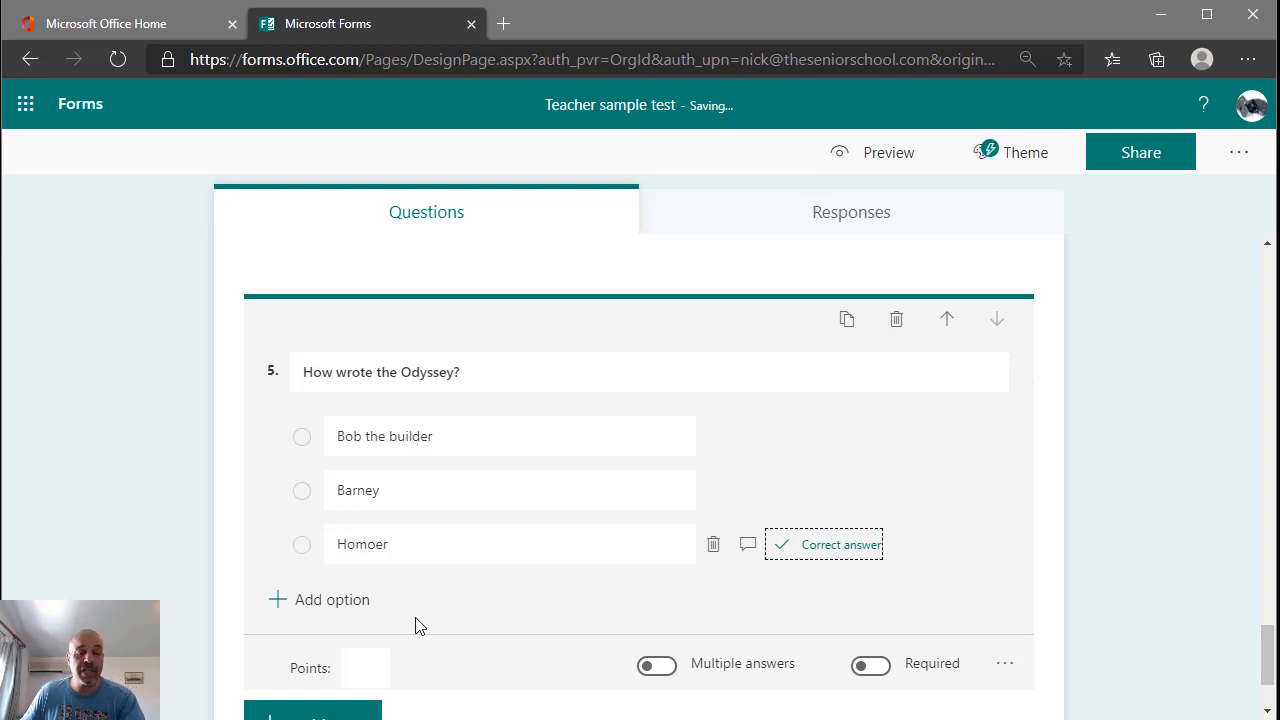
click(387, 672)
text(1)
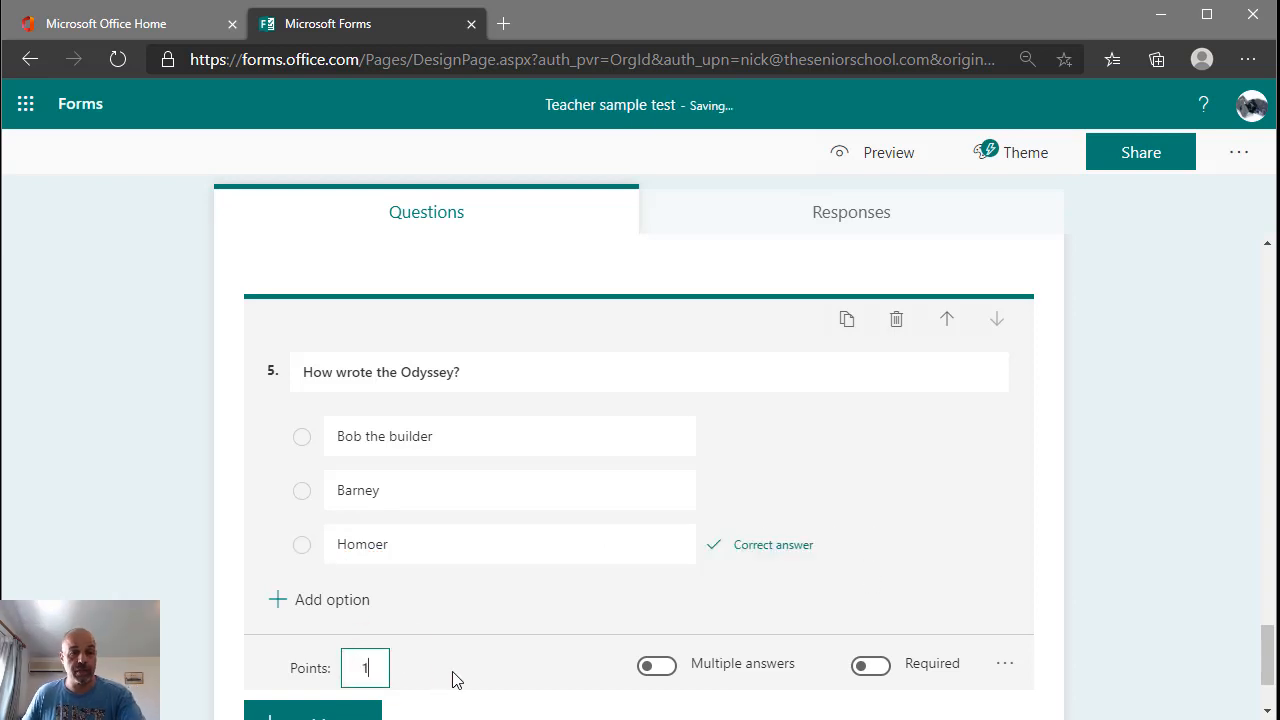
- Add a text question after question 5 that reads "Explain in your own words ......."
scroll(450, 680, down, 3)
click(367, 585)
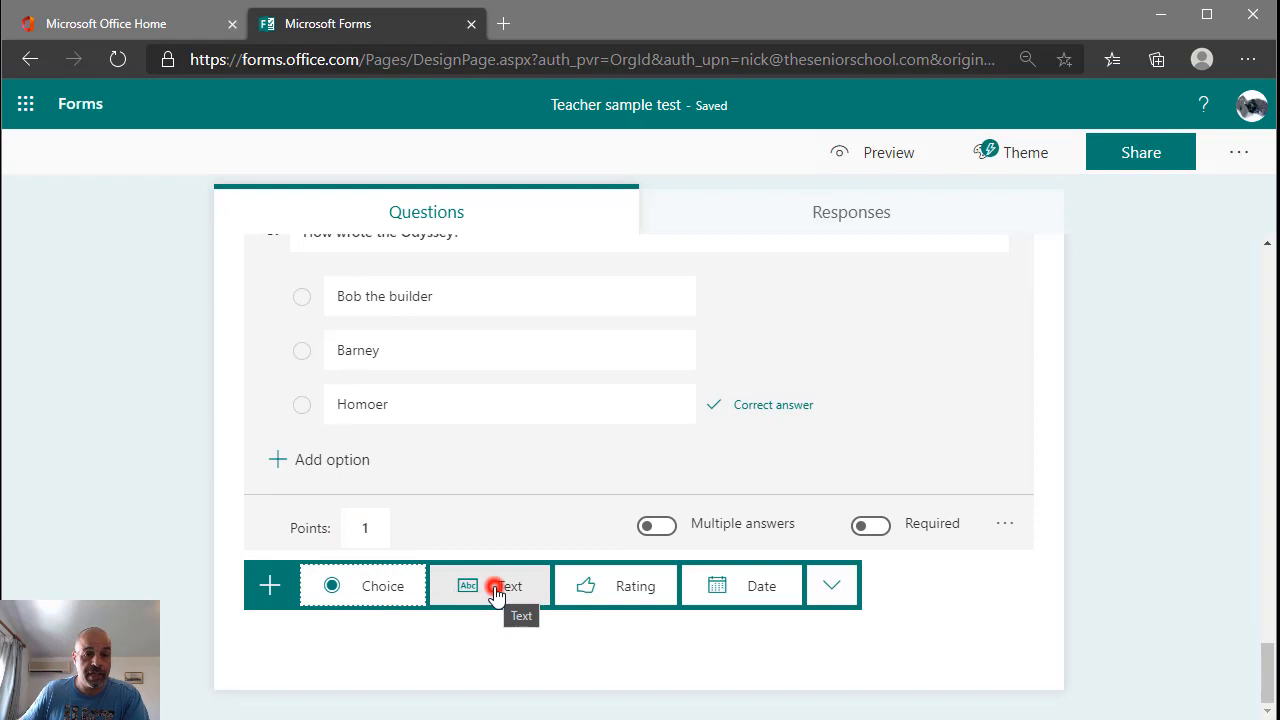
click(497, 590)
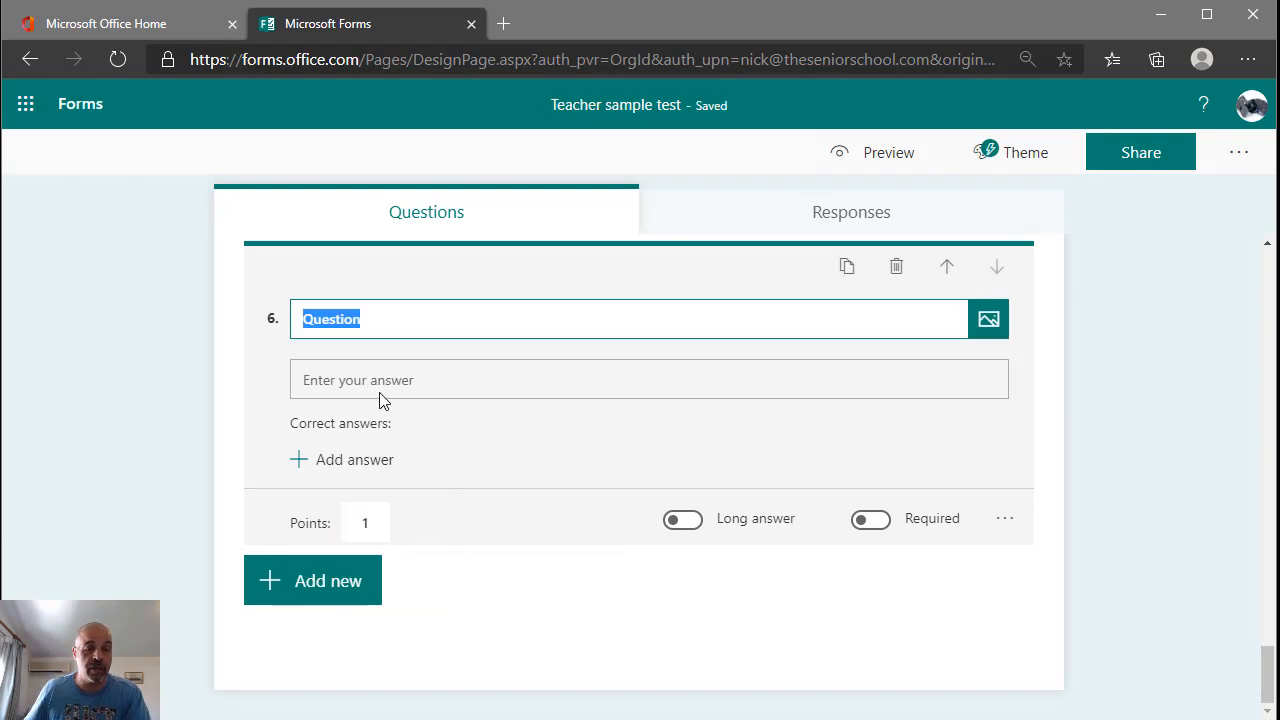
text(Explain inyour)
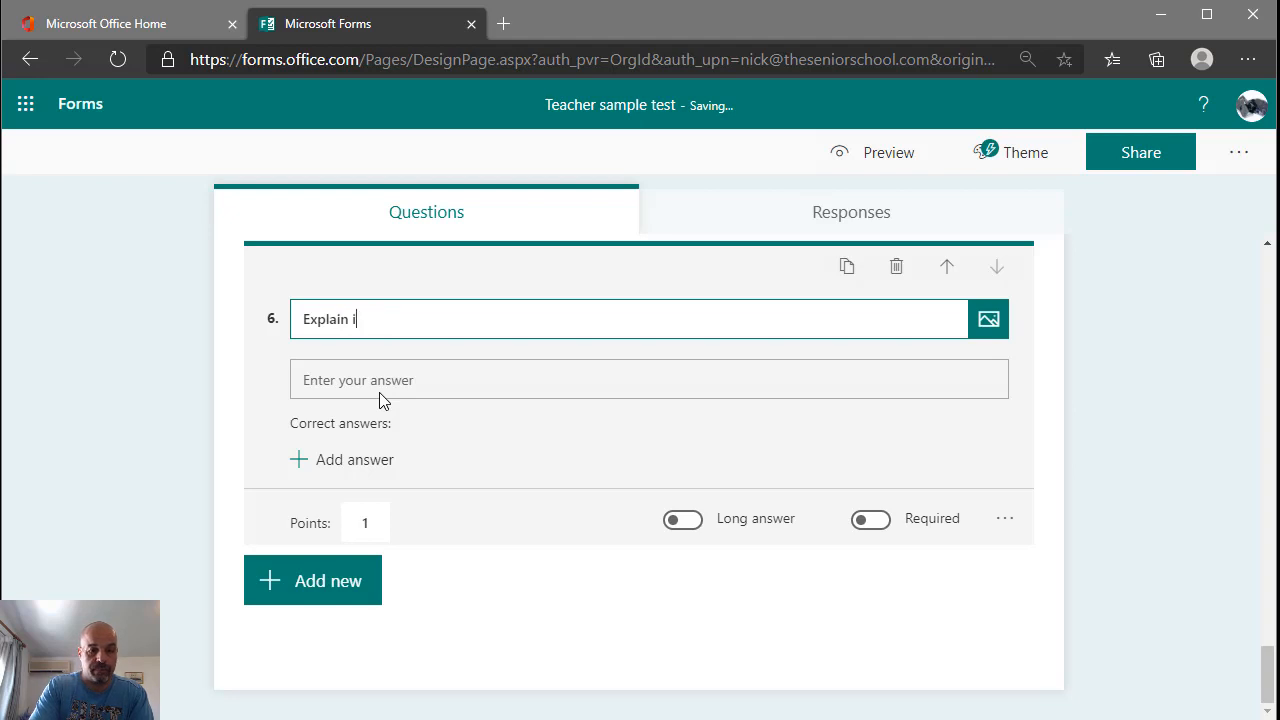
text(your own words .......)
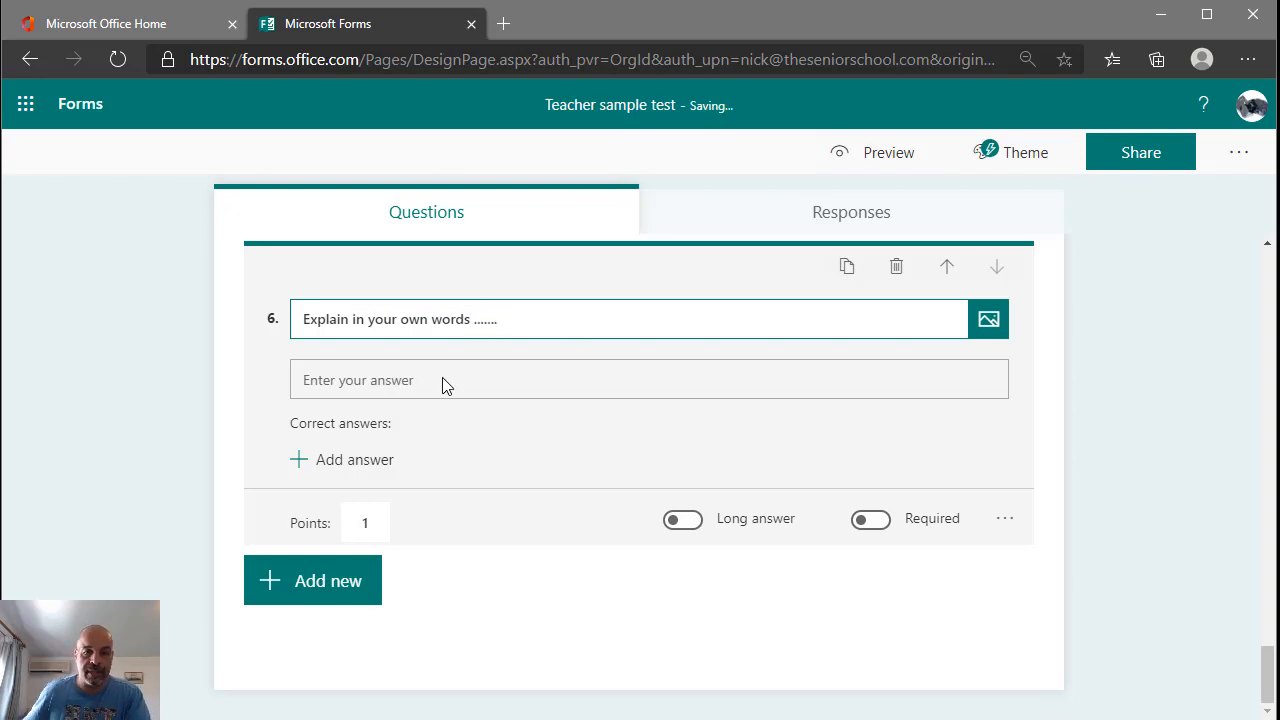
- Allow a long answer for question 6 and set its points to 4
click(737, 505)
click(688, 521)
click(366, 522)
key(BackSpace)
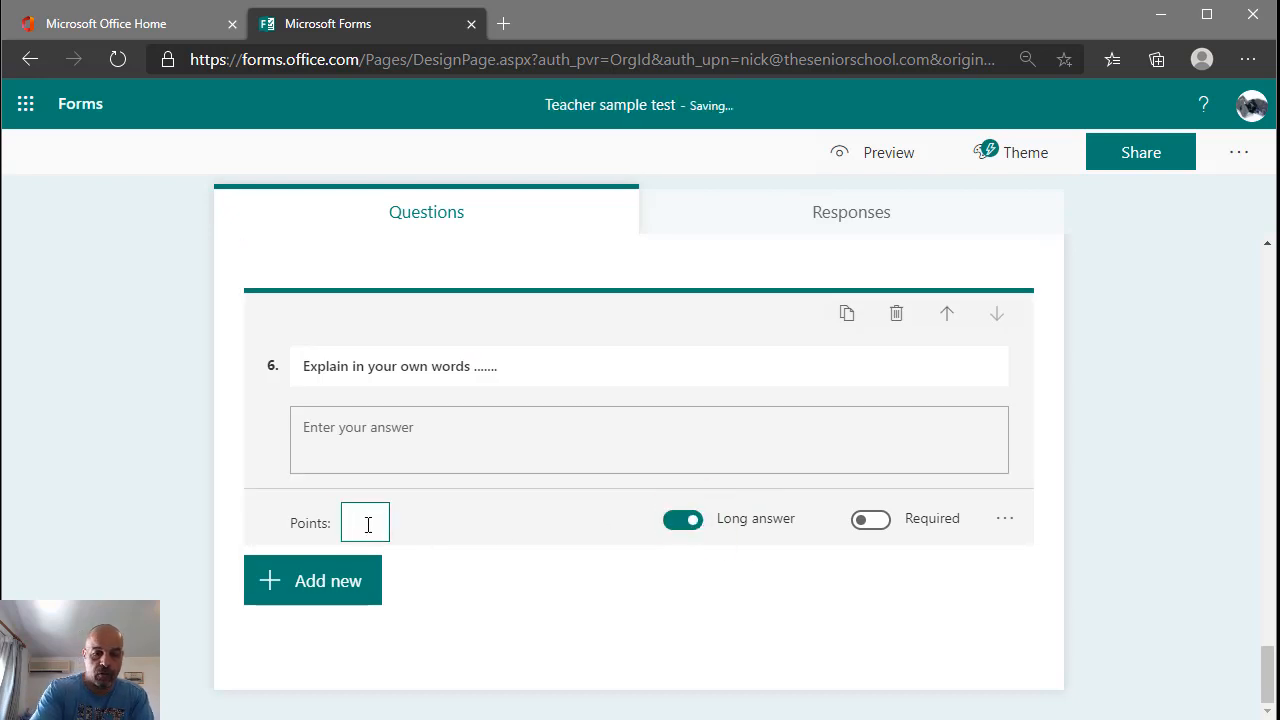
text(4)
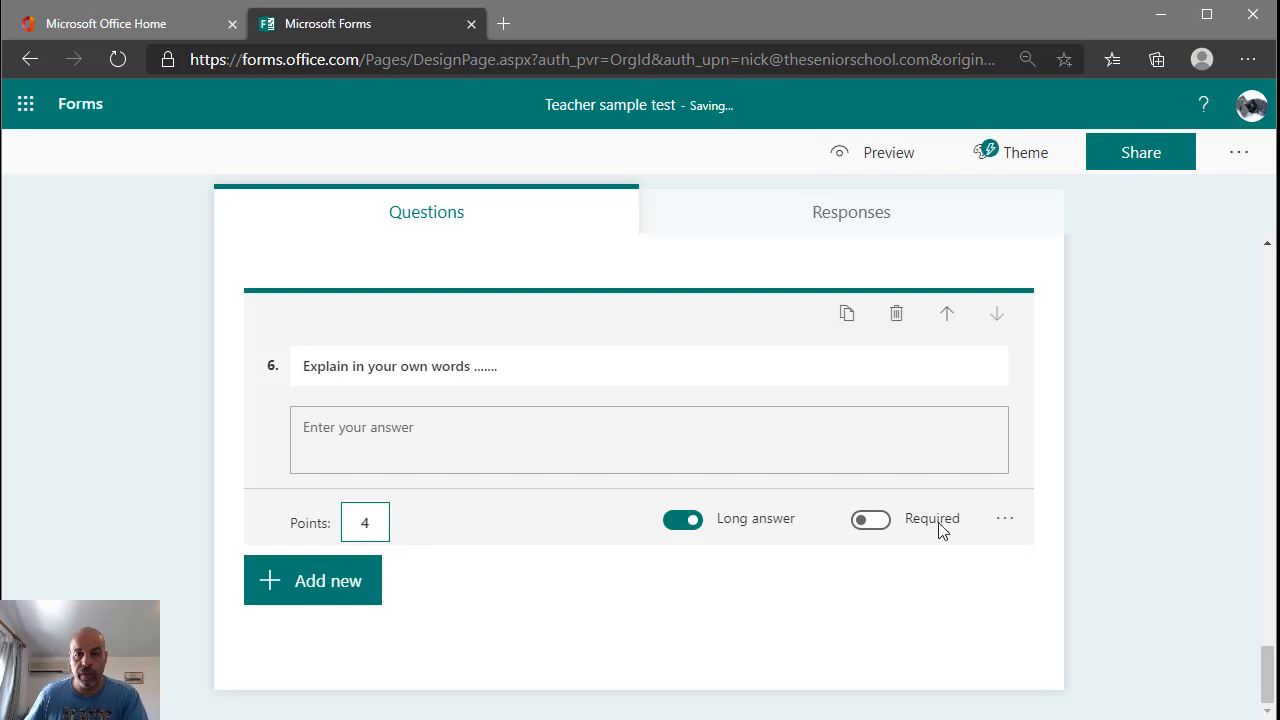
- Make both Odyssey questions, 6 and 5, required
click(870, 530)
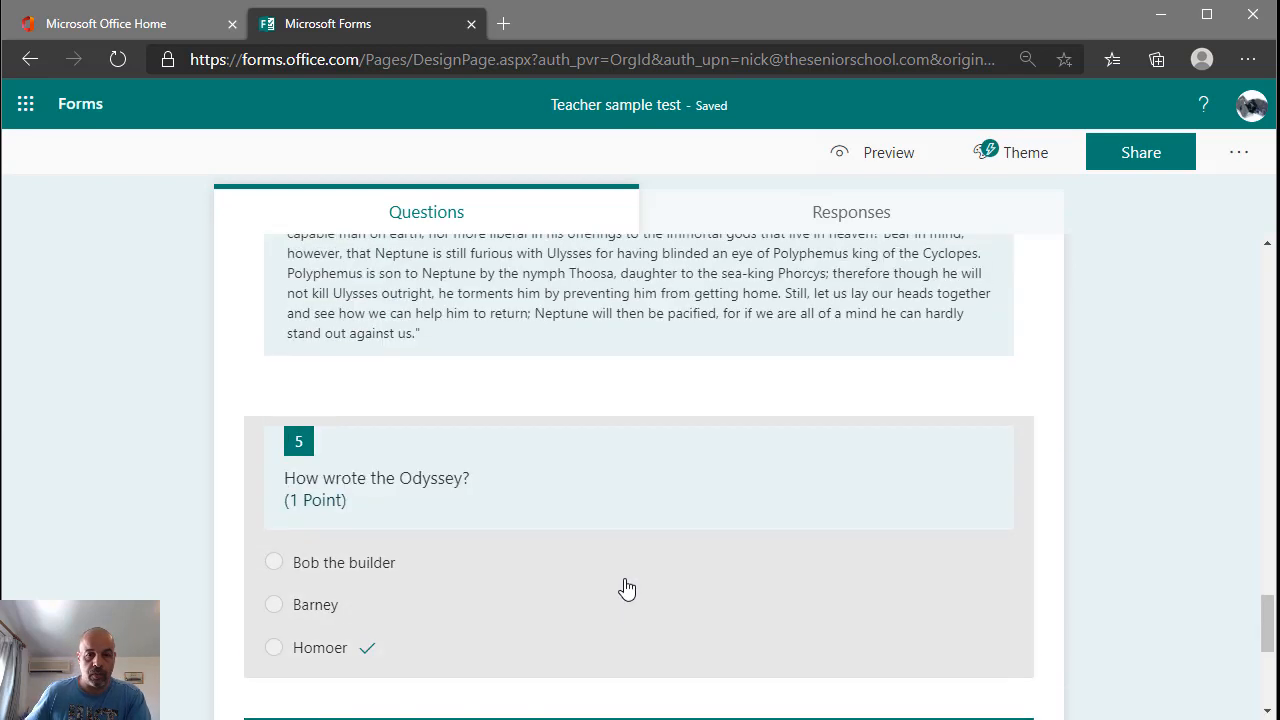
click(603, 594)
click(871, 623)
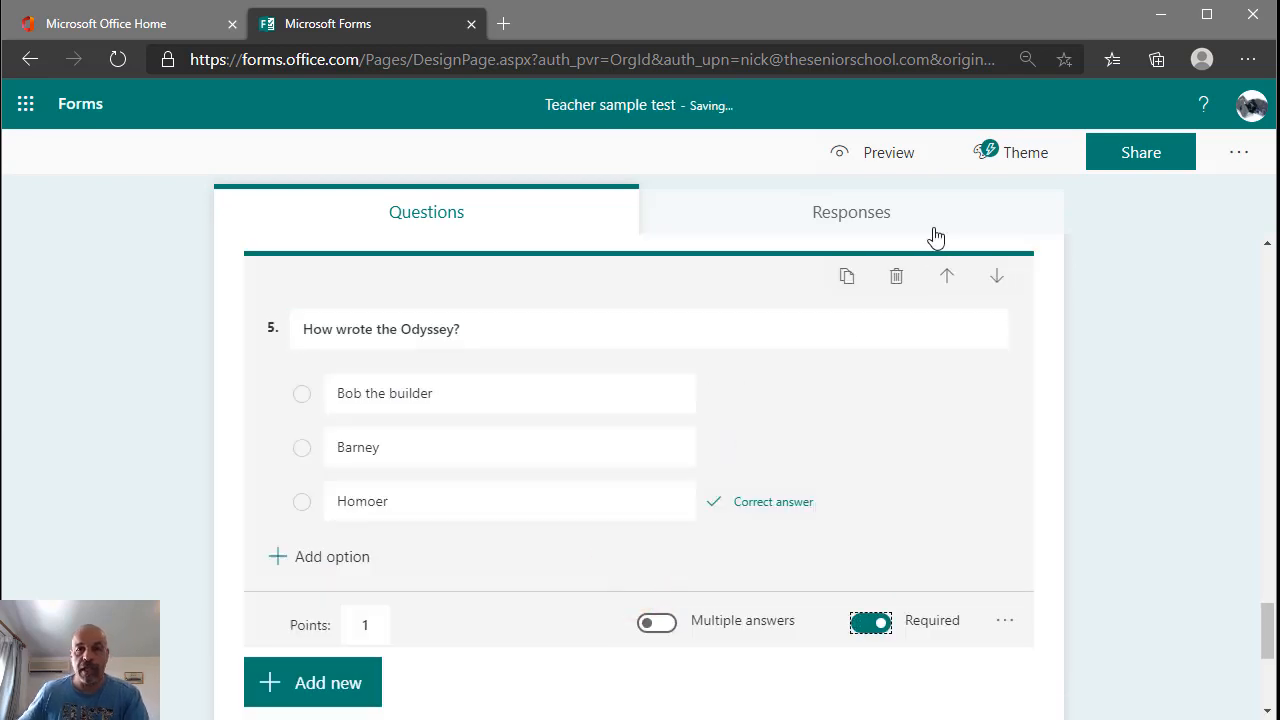
- Preview the quiz, answer the first section with sample choices and random placeholder text, and continue to The Odyssey section
click(856, 150)
scroll(808, 320, down, 15)
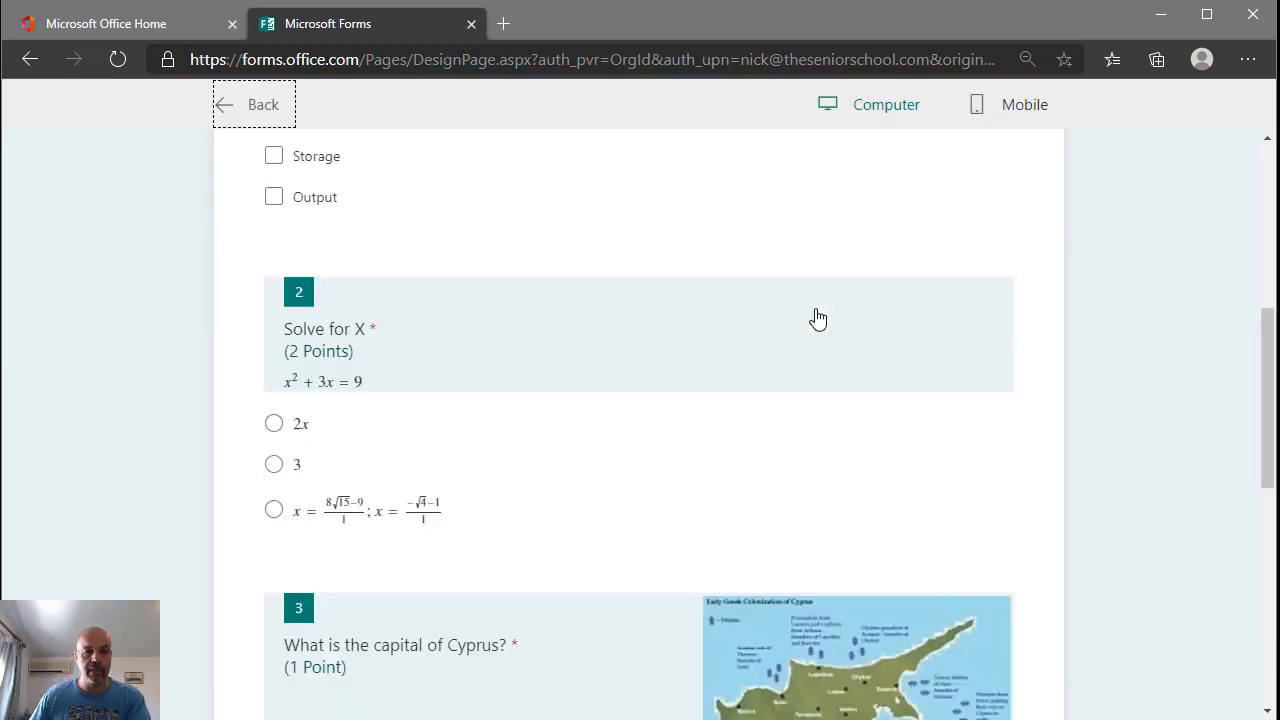
scroll(812, 310, up, 15)
scroll(811, 310, down, 4)
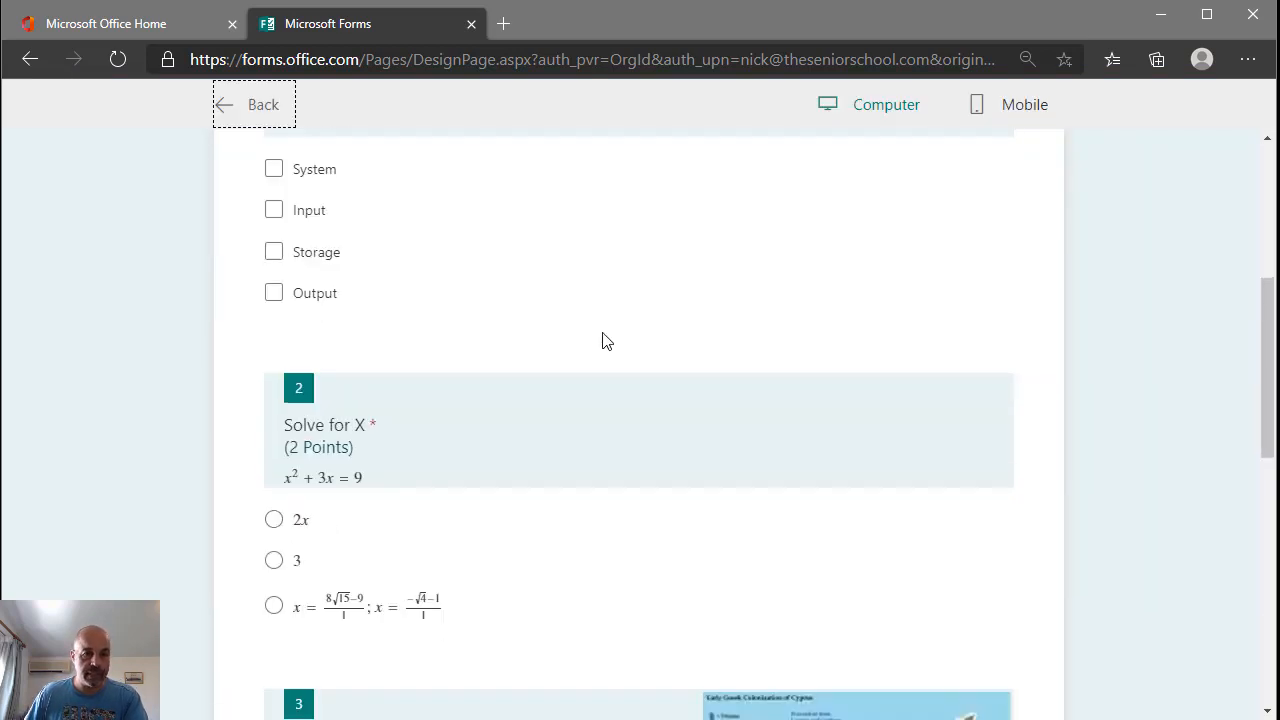
click(271, 203)
scroll(437, 420, down, 4)
click(274, 245)
click(386, 578)
text(sdfgaser)
scroll(419, 567, down, 5)
click(394, 394)
text(sdfhsehsrtjh)
click(367, 537)
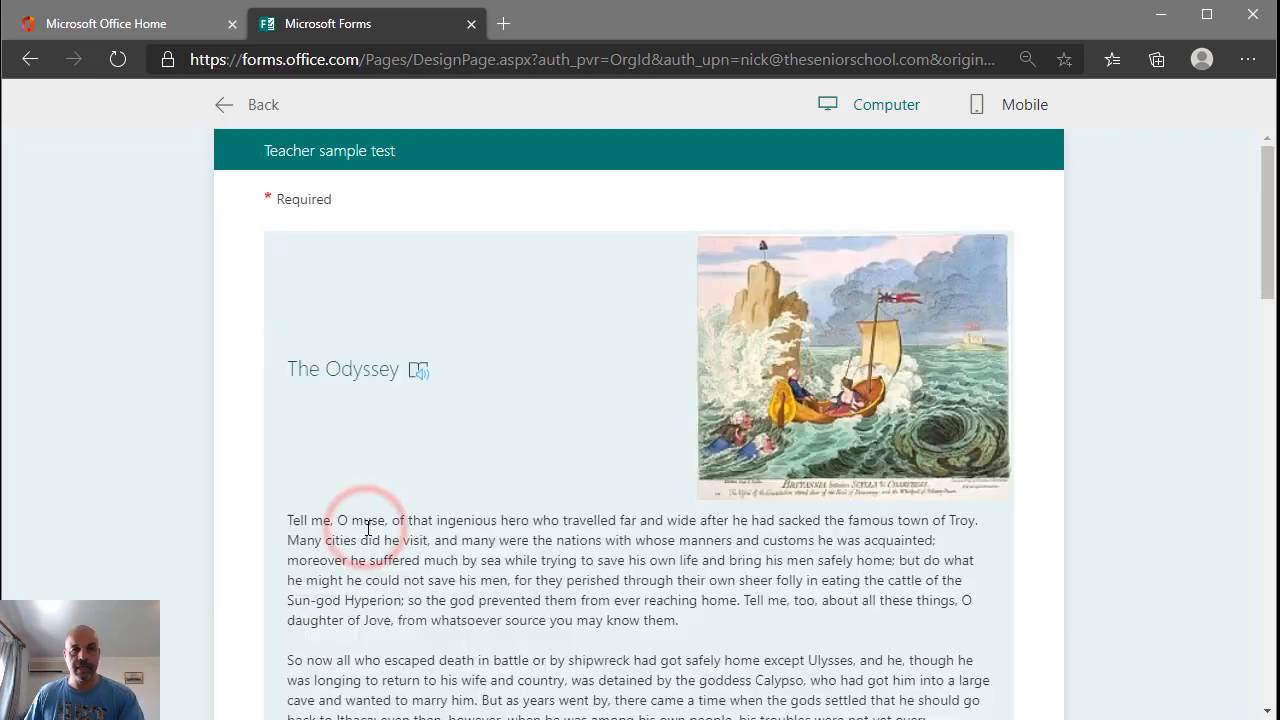
- Look through The Odyssey section's picture and full reading passage in the preview
scroll(456, 316, down, 2)
scroll(456, 316, down, 10)
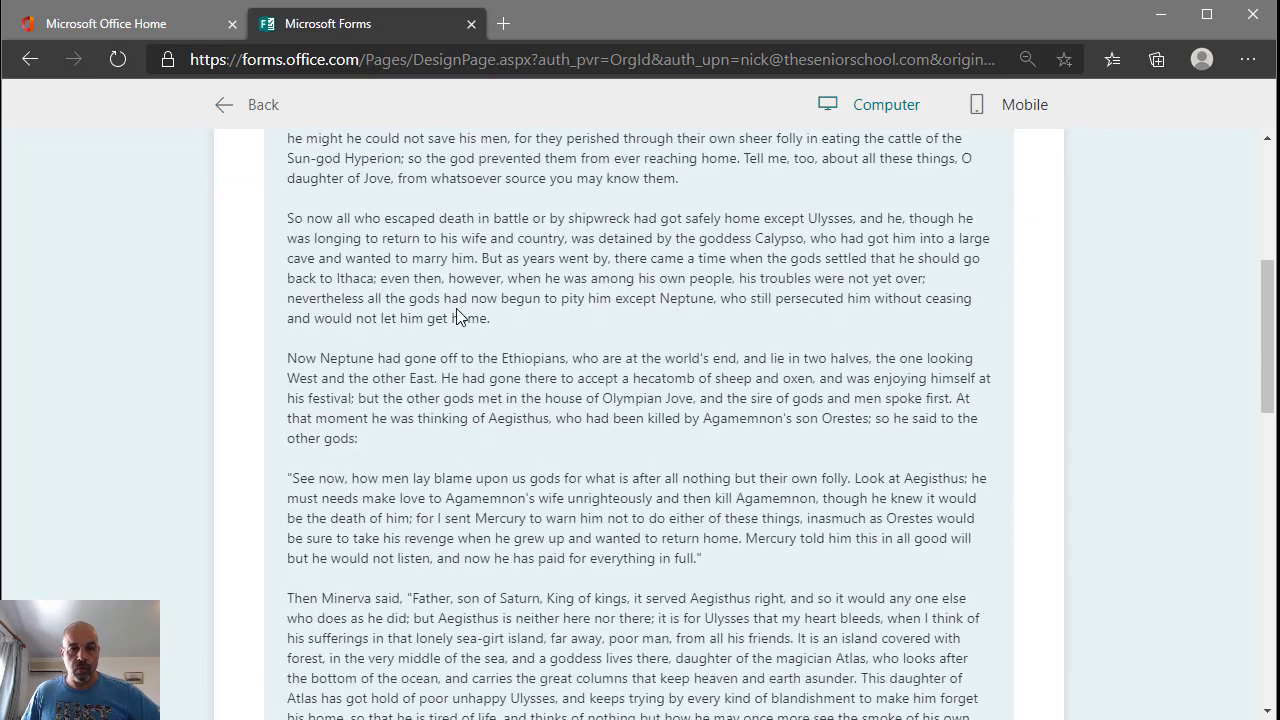
scroll(456, 316, up, 12)
scroll(456, 317, down, 12)
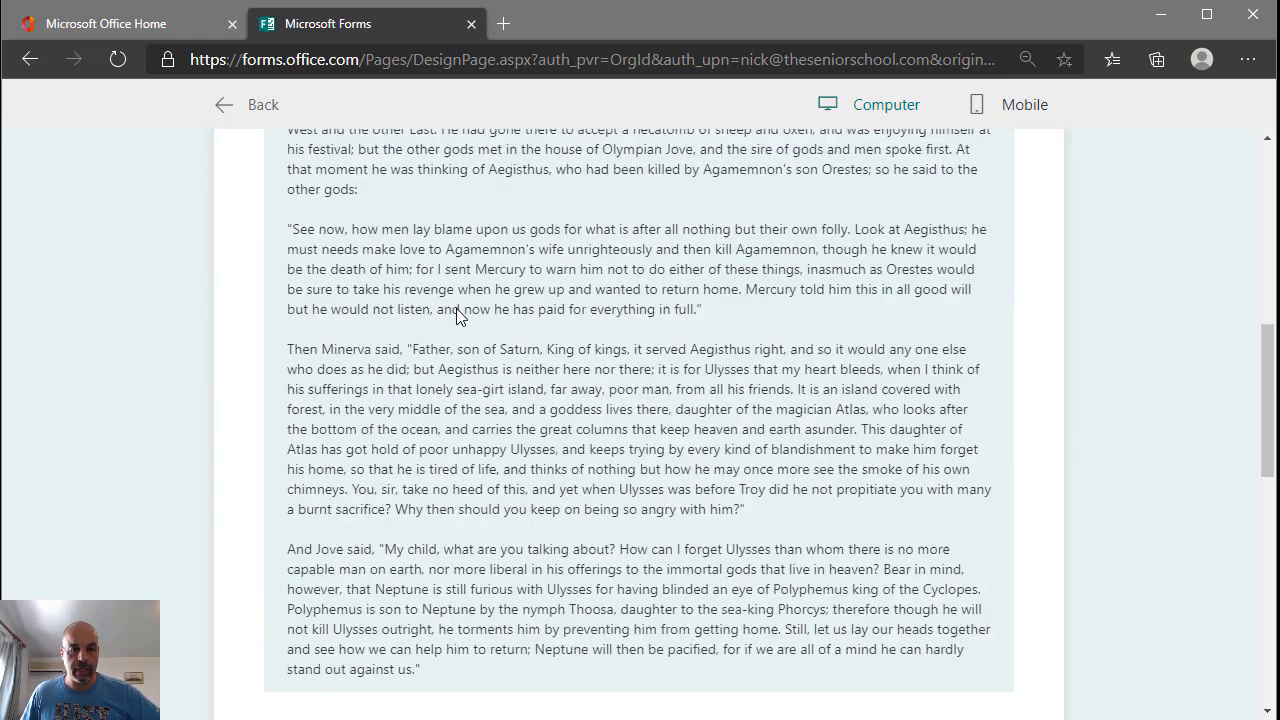
scroll(441, 345, down, 4)
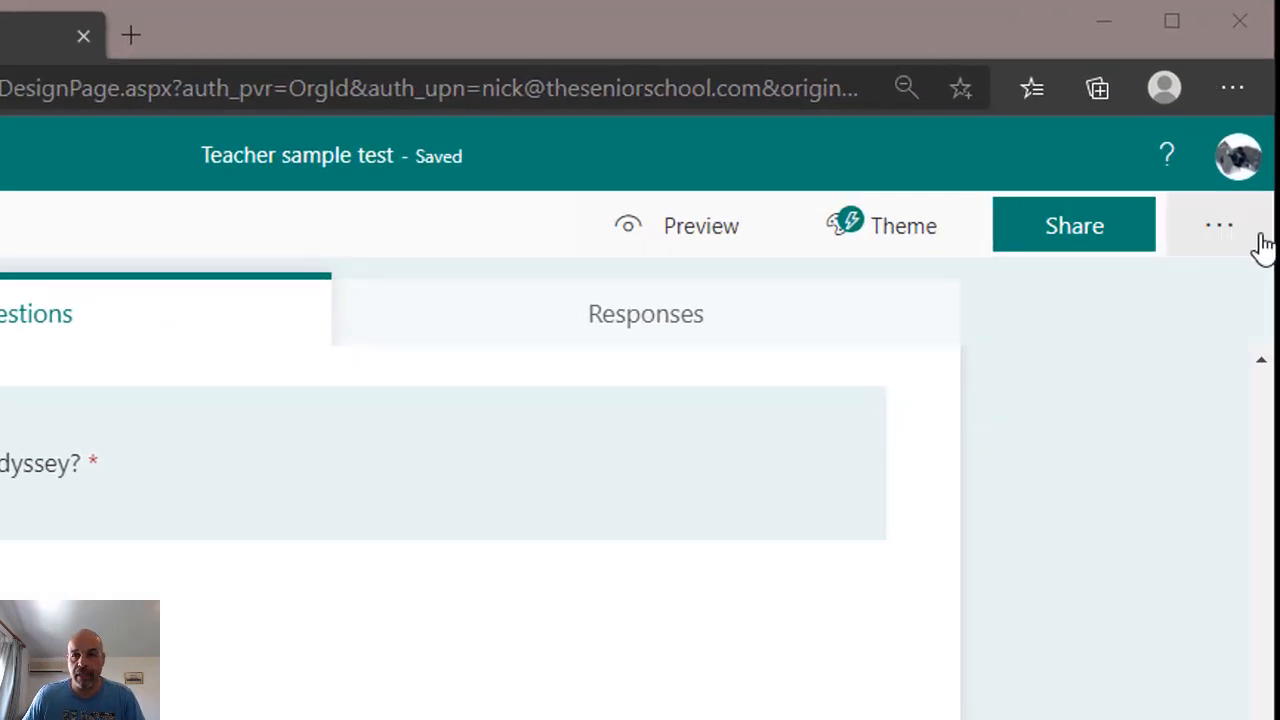
- Open the quiz settings and turn off showing results automatically
click(1217, 237)
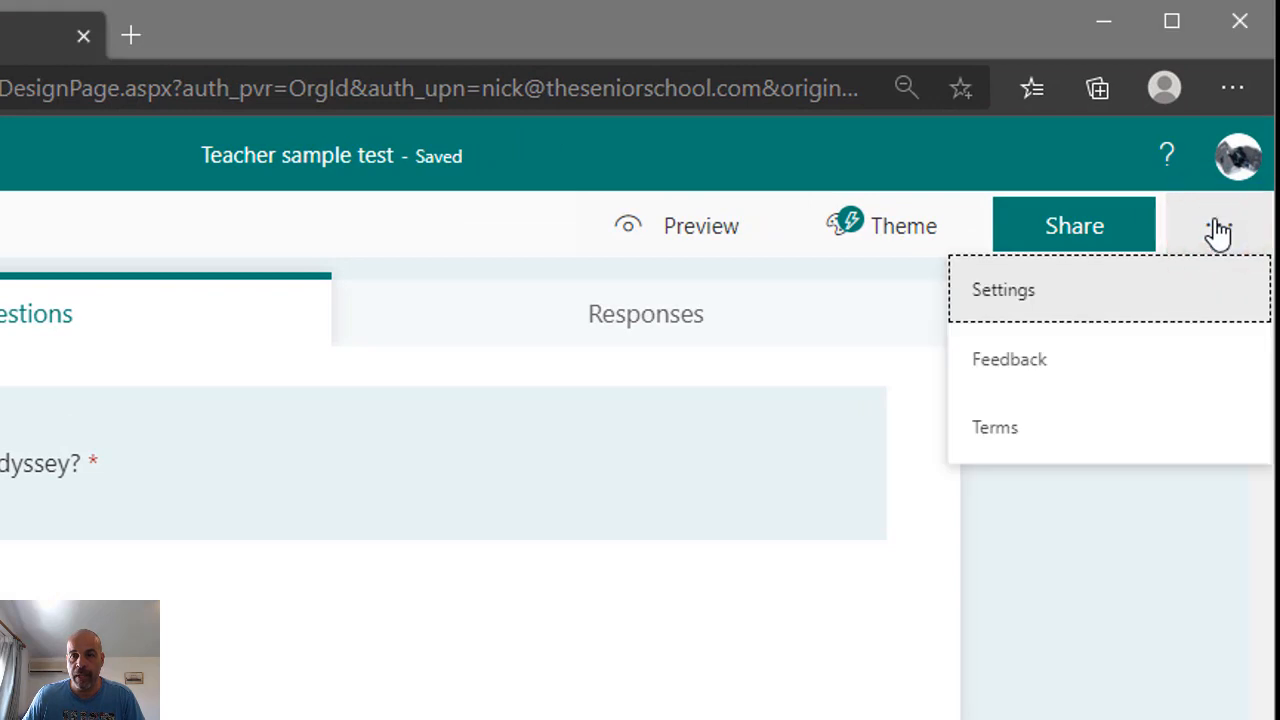
click(1001, 300)
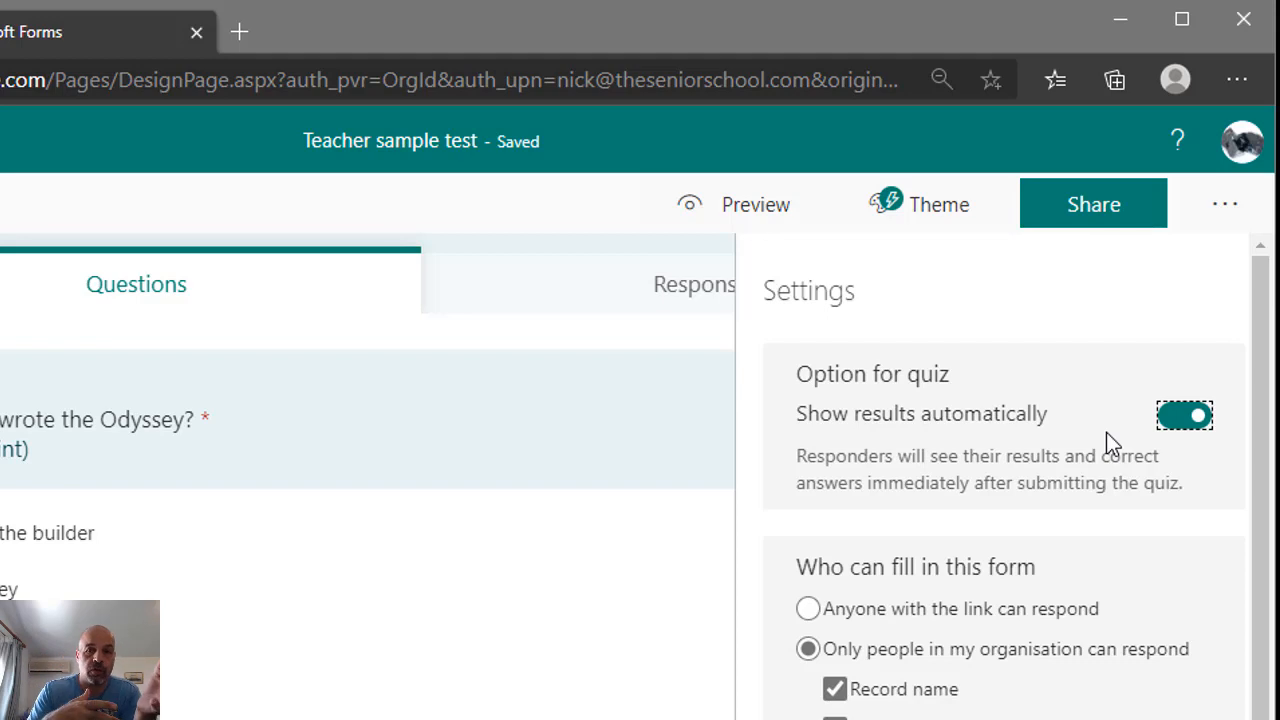
click(1188, 418)
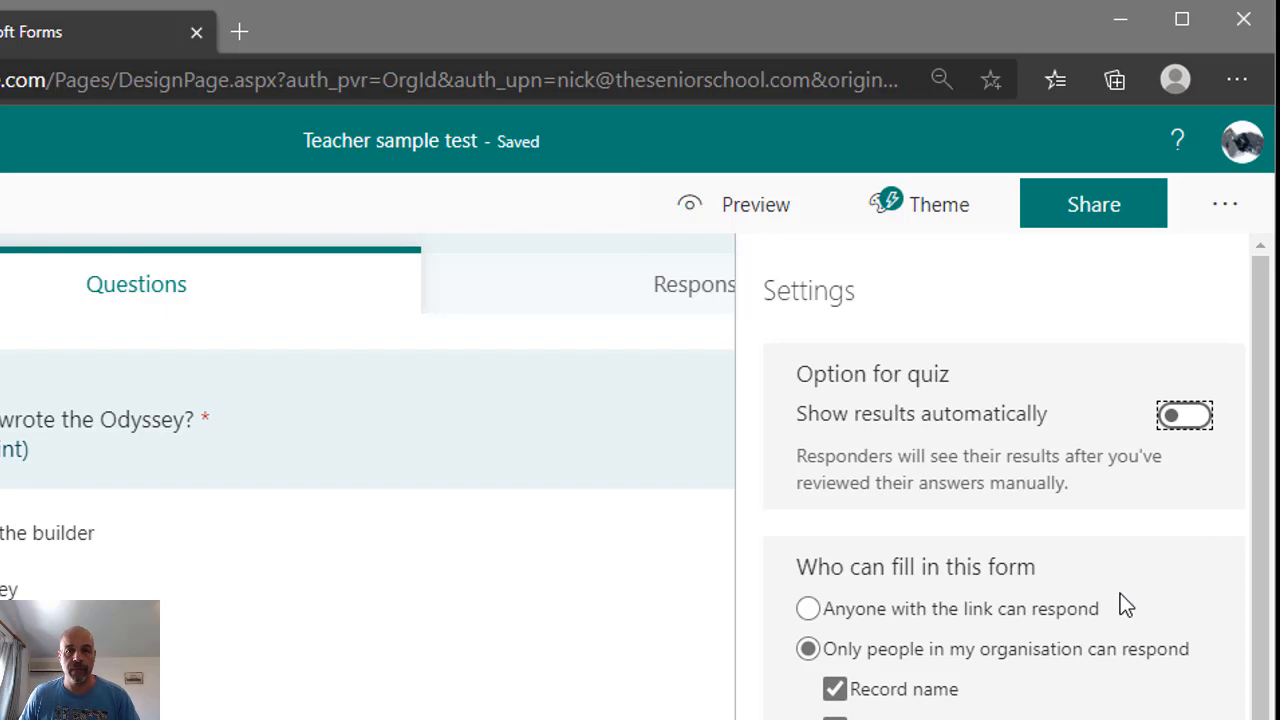
- Try allowing anyone with the link to respond, and restore organisation-only access with one response per person
scroll(1120, 593, down, 2)
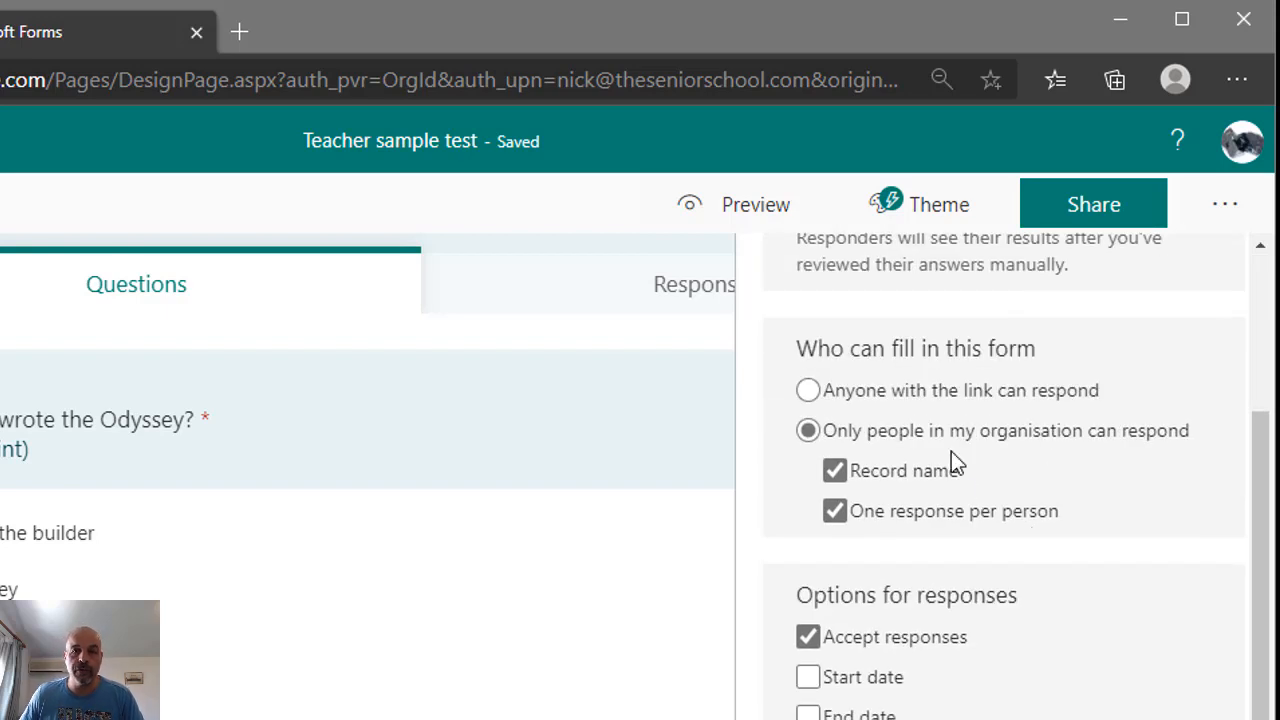
click(940, 393)
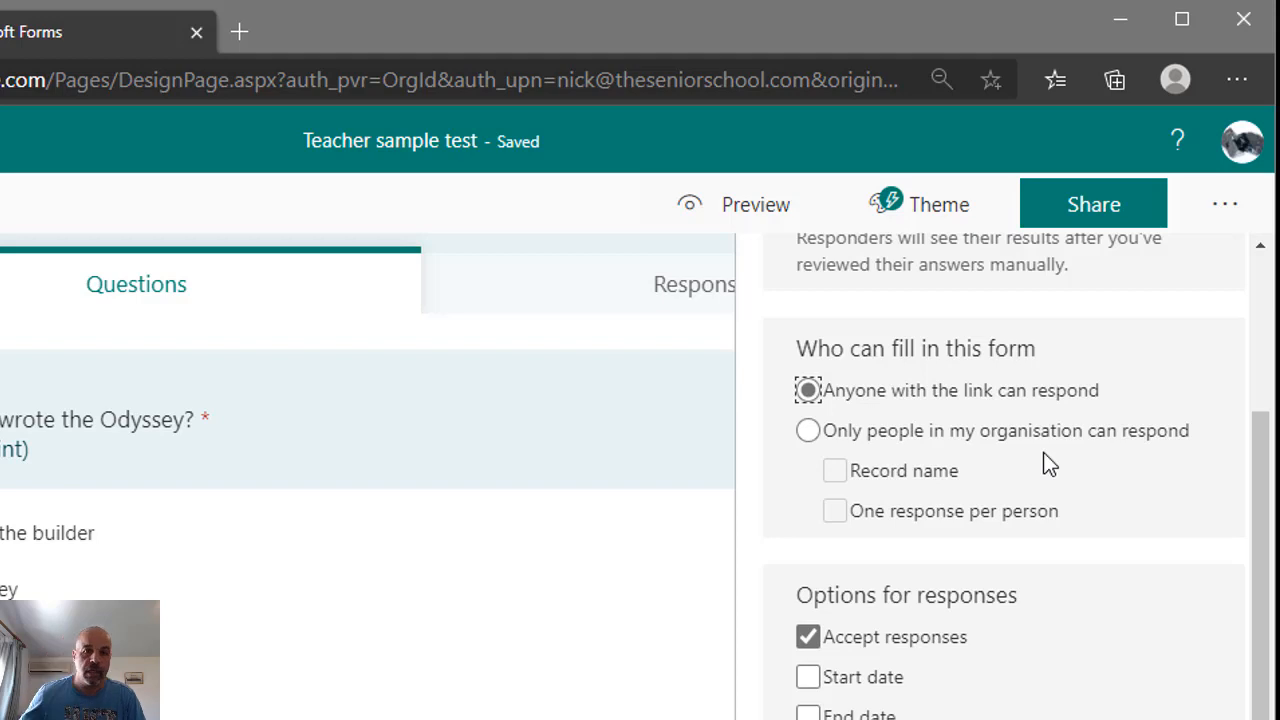
click(807, 432)
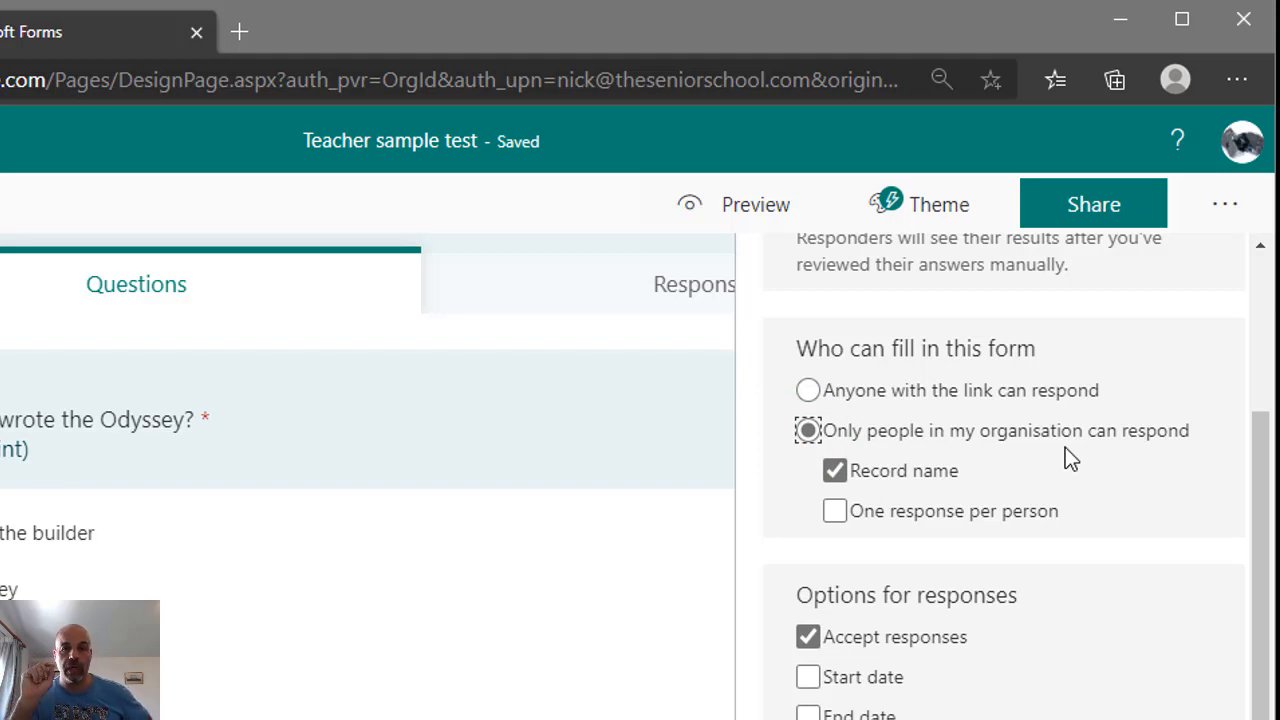
click(844, 519)
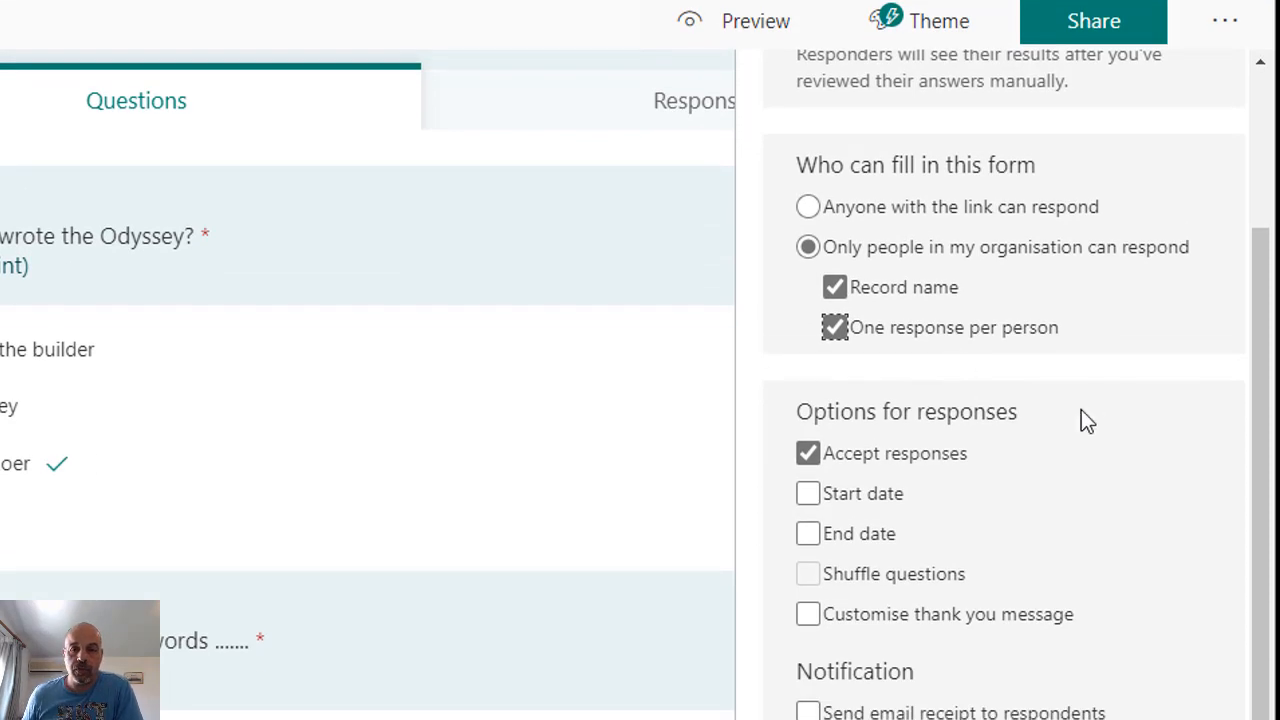
- Try turning off accepting responses for the quiz, and turn it back on
scroll(1081, 409, down, 1)
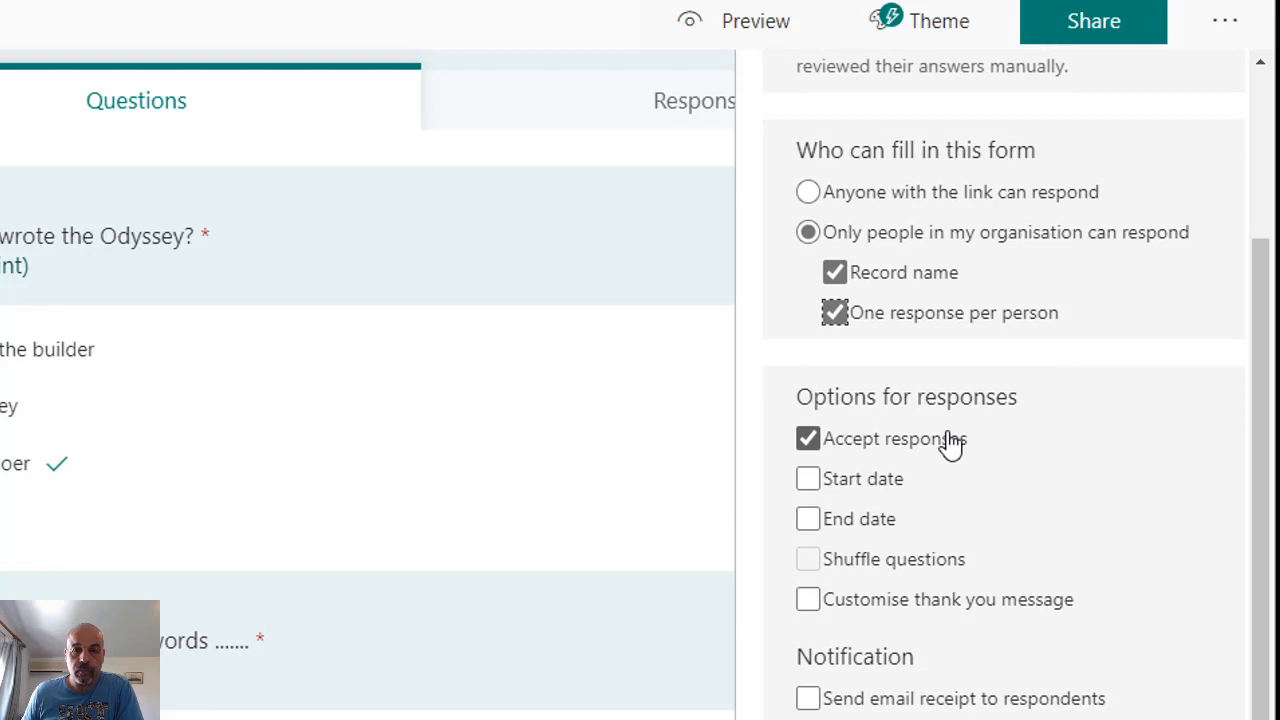
click(808, 440)
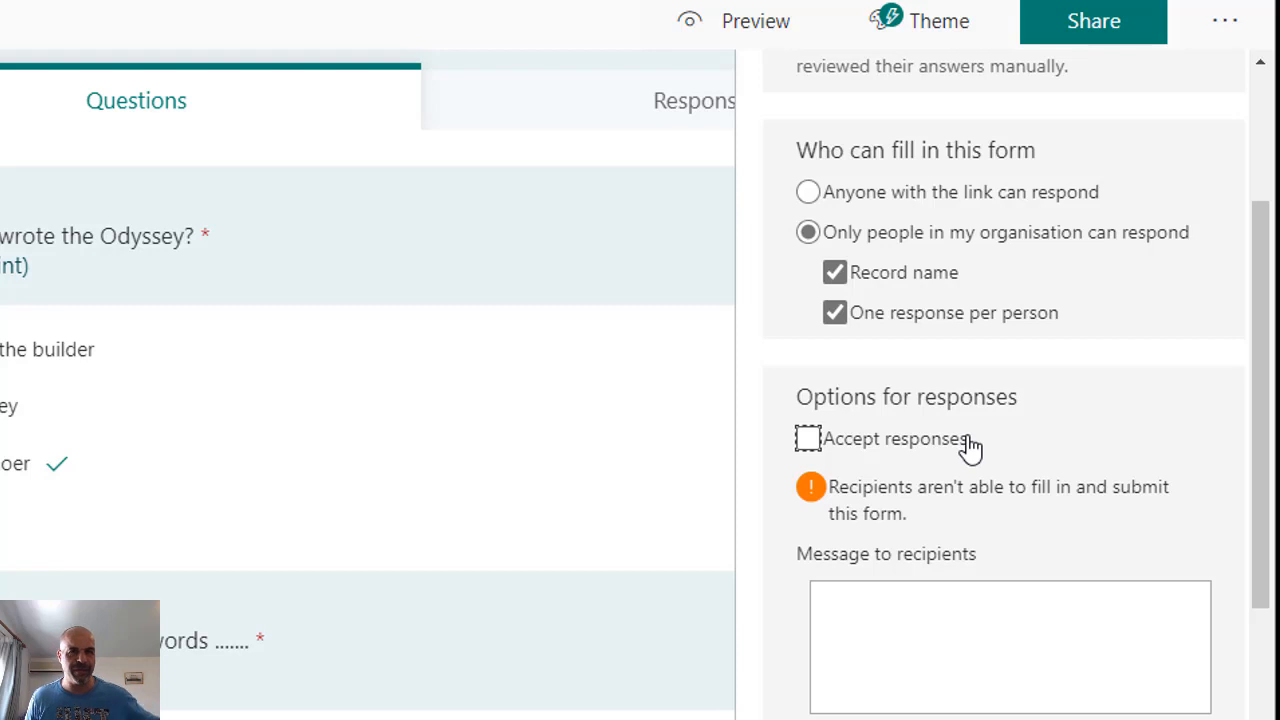
click(809, 440)
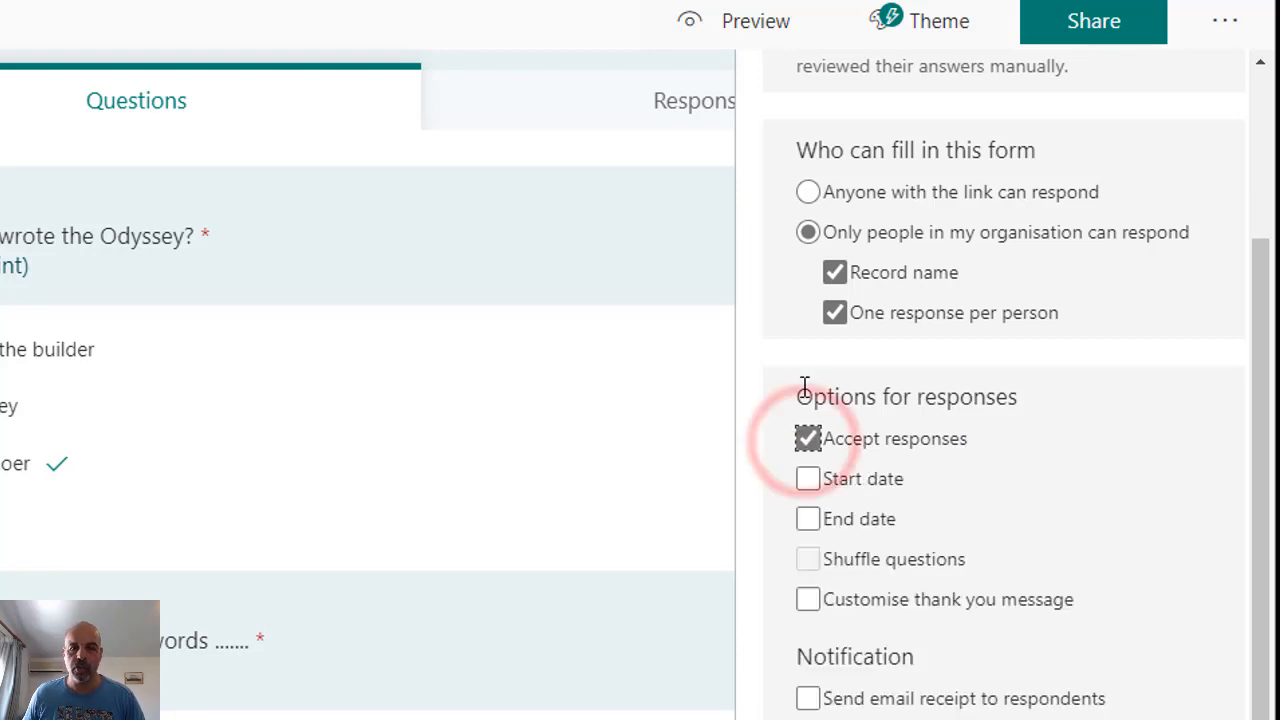
- Enable a start date for responses and set it to 10/06/2020 at 12:00
click(812, 480)
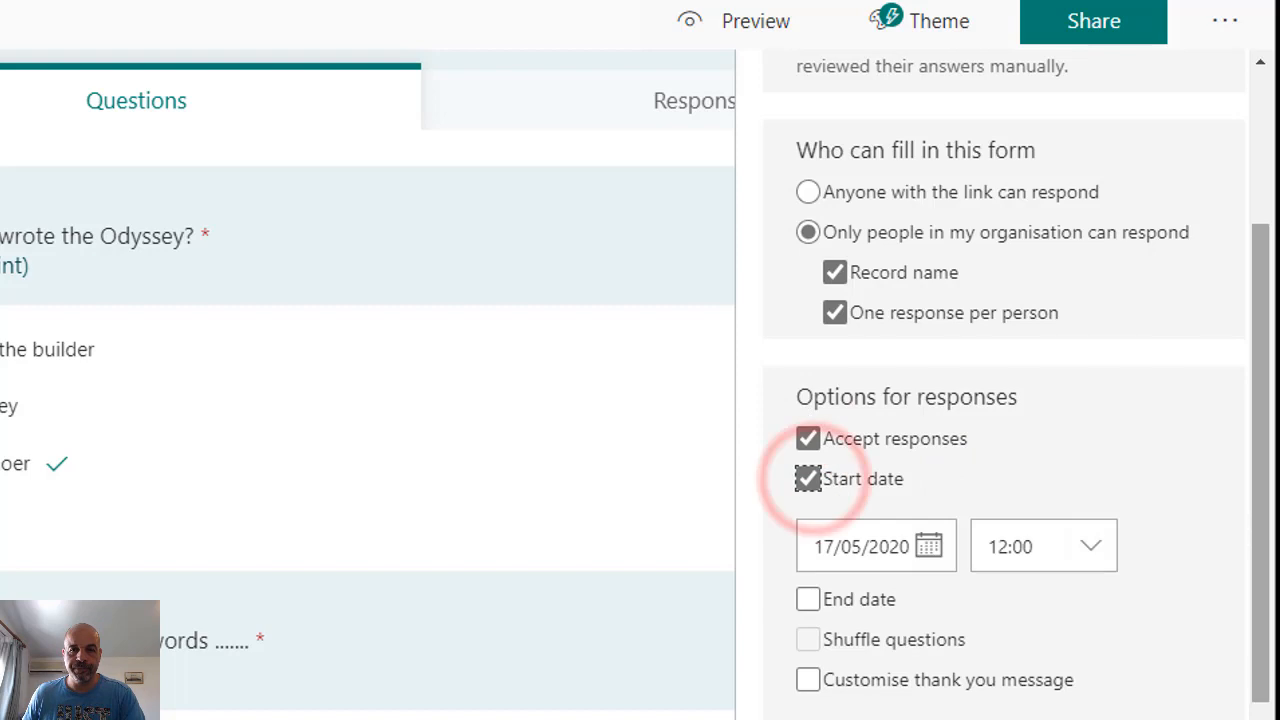
click(900, 548)
scroll(1080, 531, down, 2)
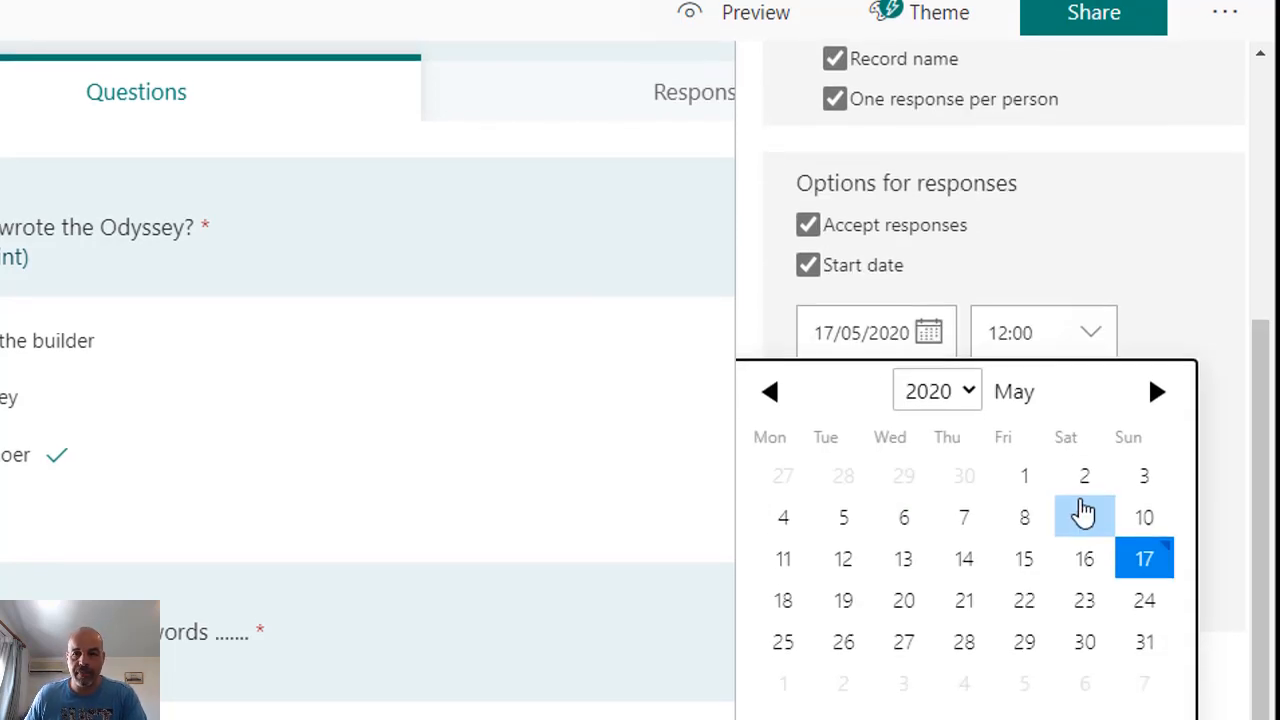
scroll(1114, 363, down, 1)
click(1157, 340)
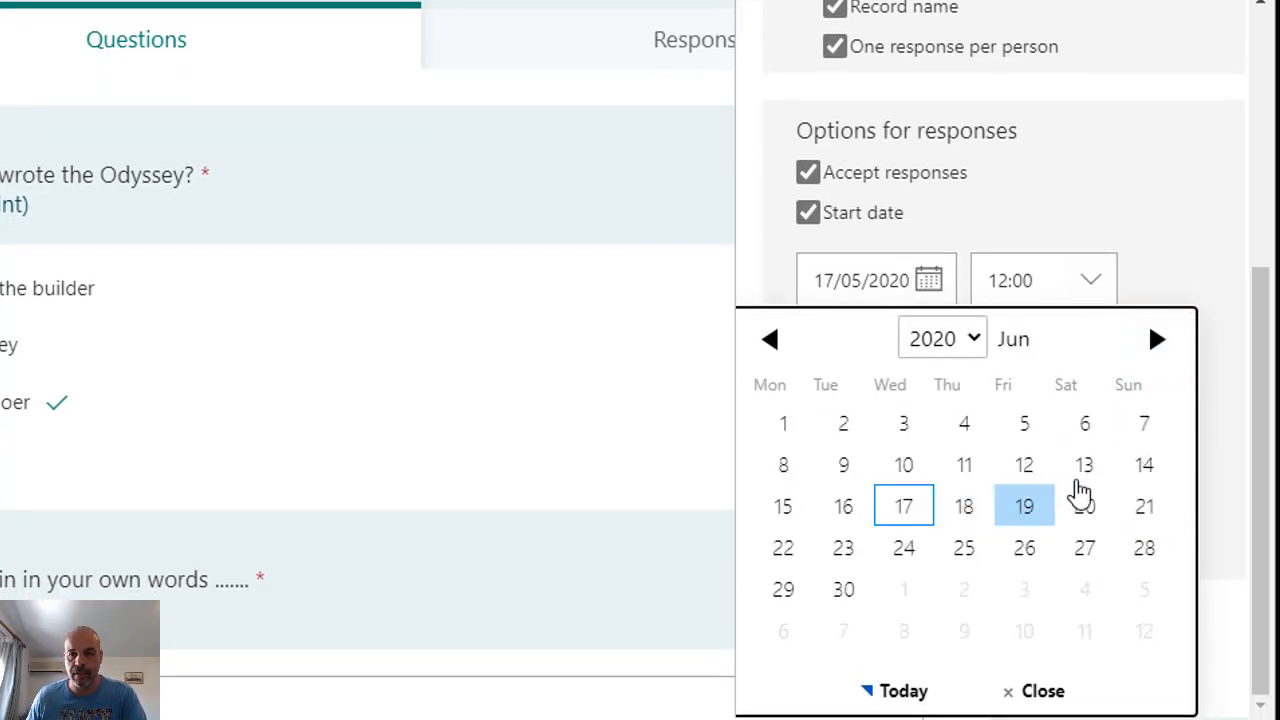
click(916, 474)
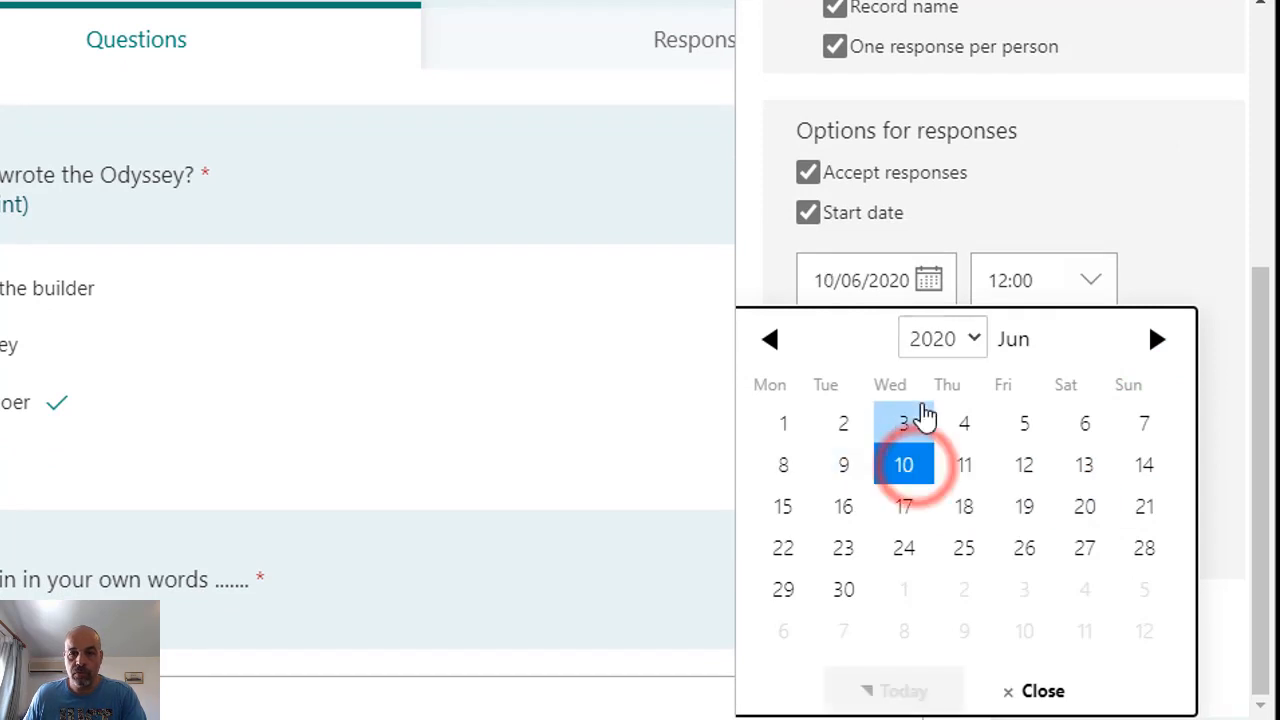
click(1036, 410)
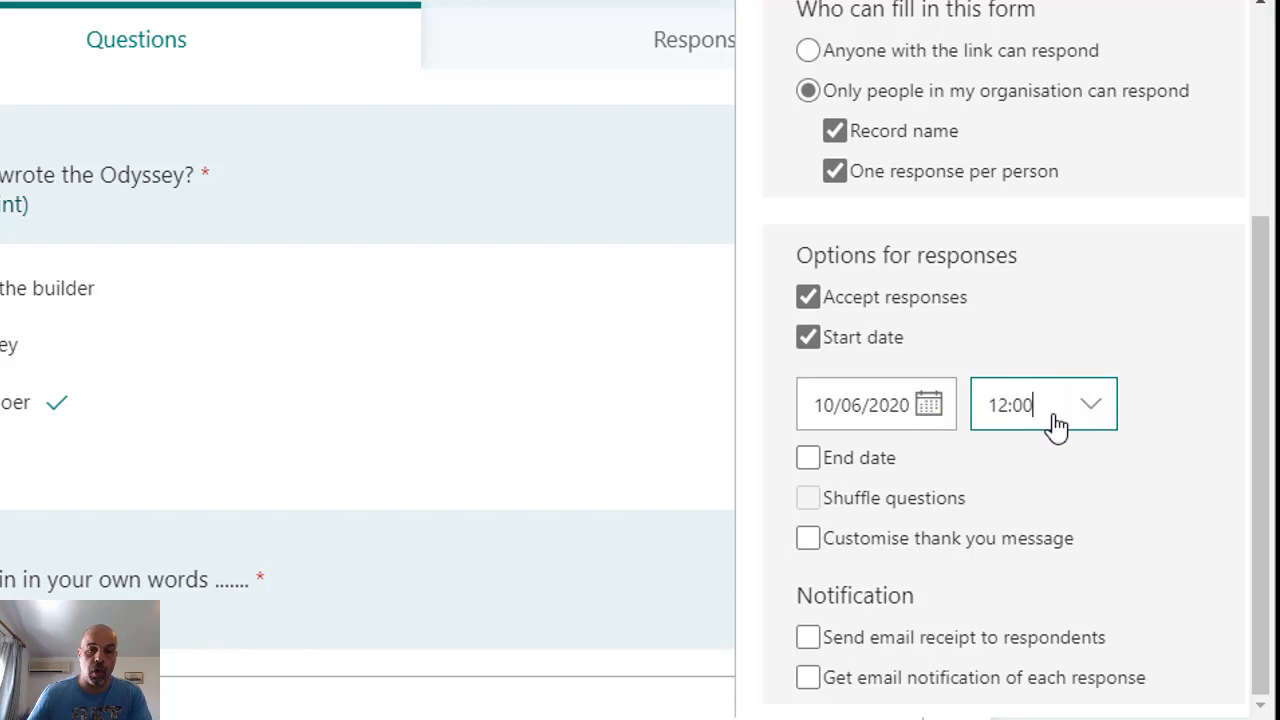
- Enable an end date for responses and set it to 10/06/2020 at 13:30
click(810, 462)
click(882, 455)
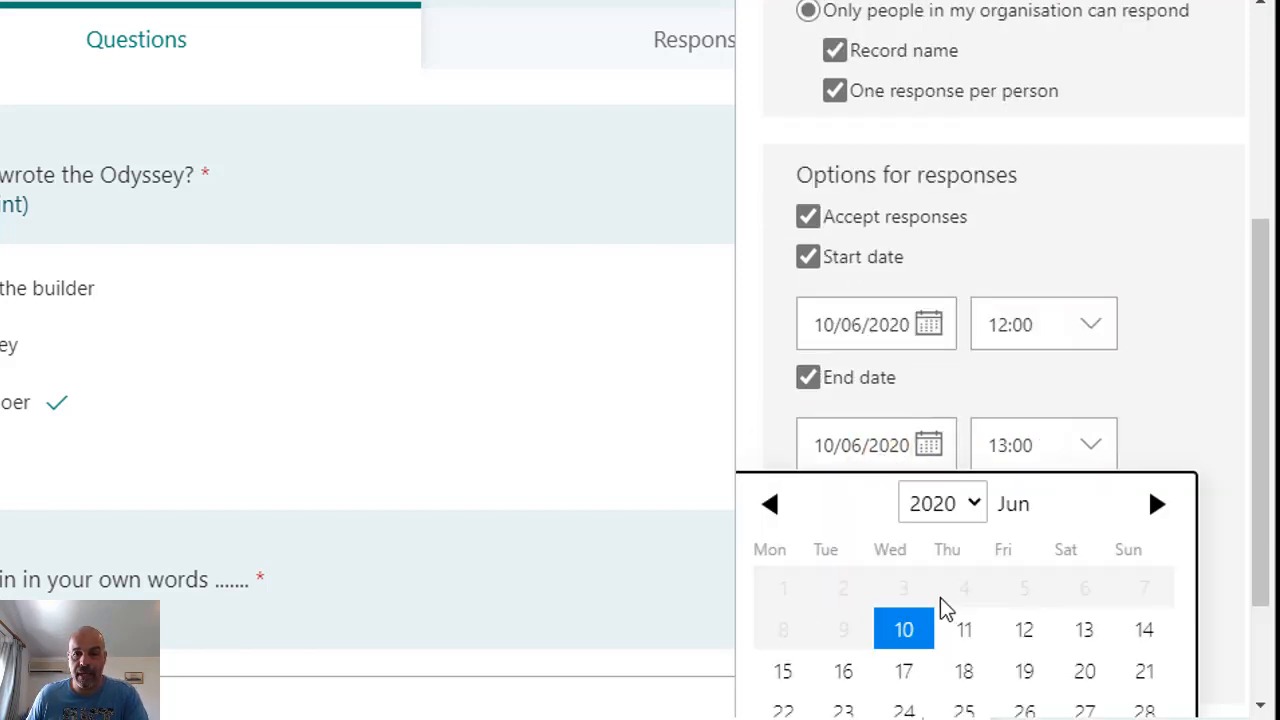
click(905, 630)
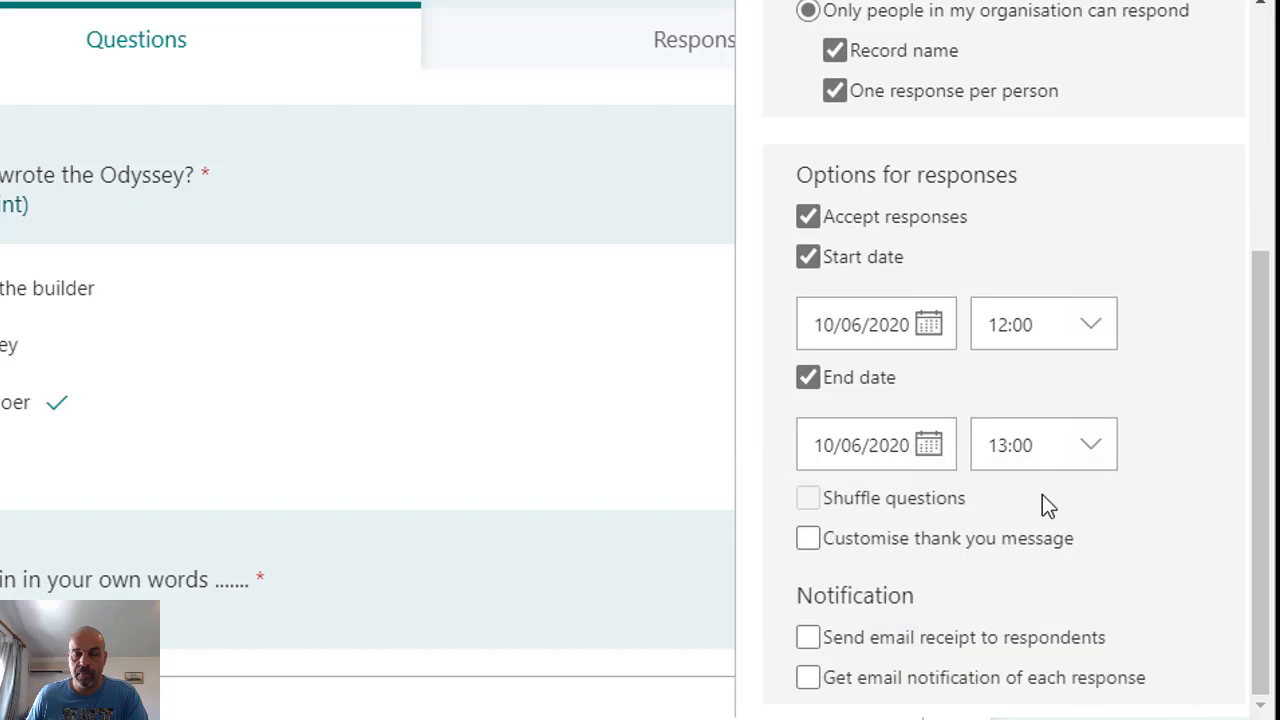
click(1082, 448)
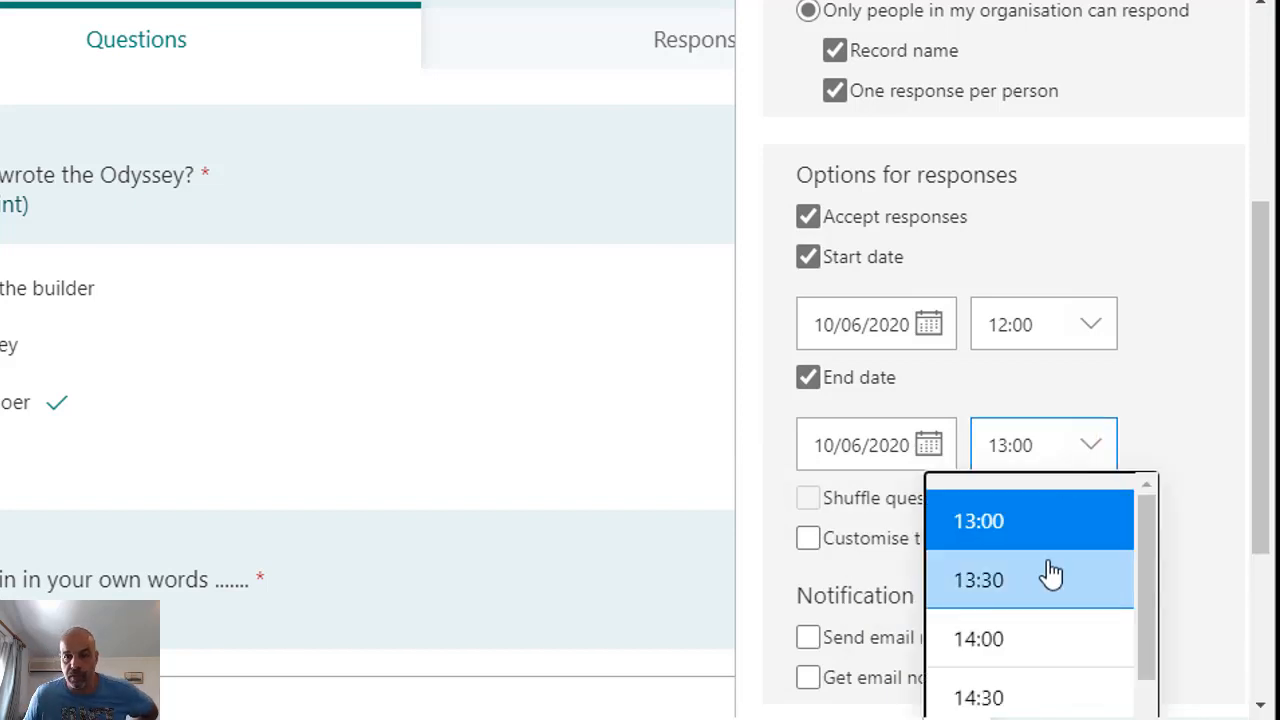
click(1046, 572)
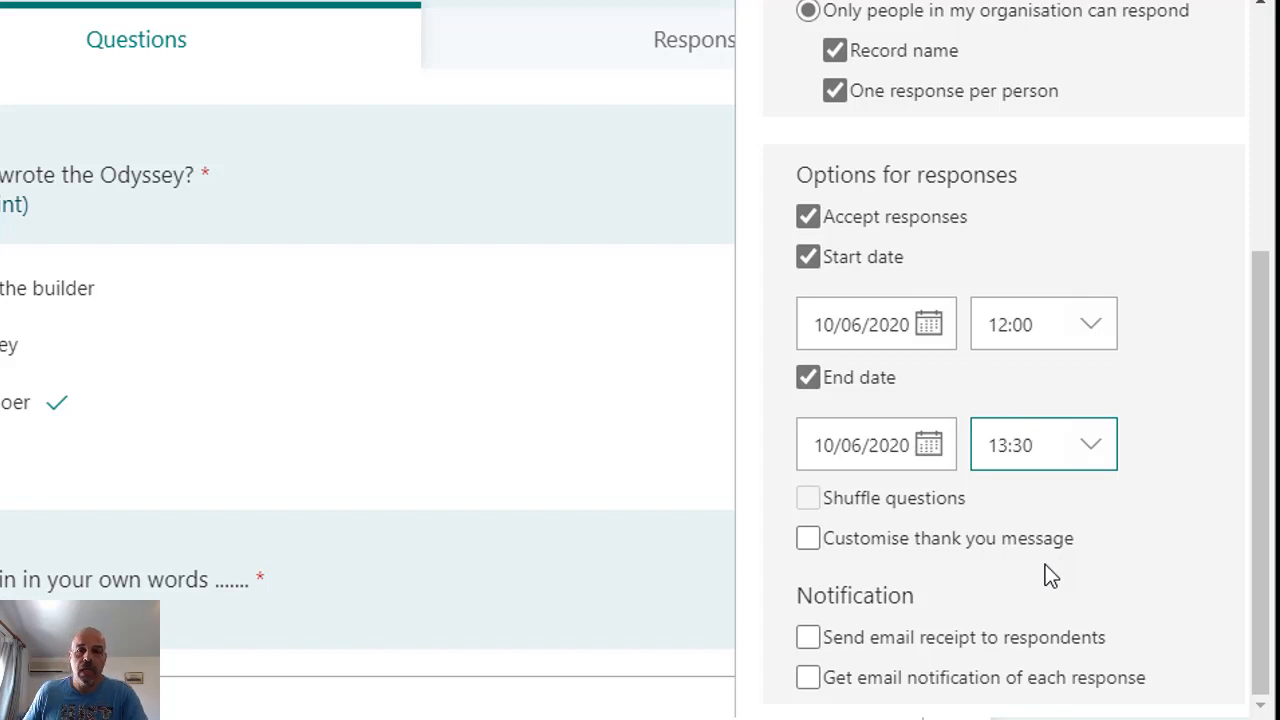
- Turn on the customised thank you message, keeping its default text, and enable email notification of each response
click(828, 503)
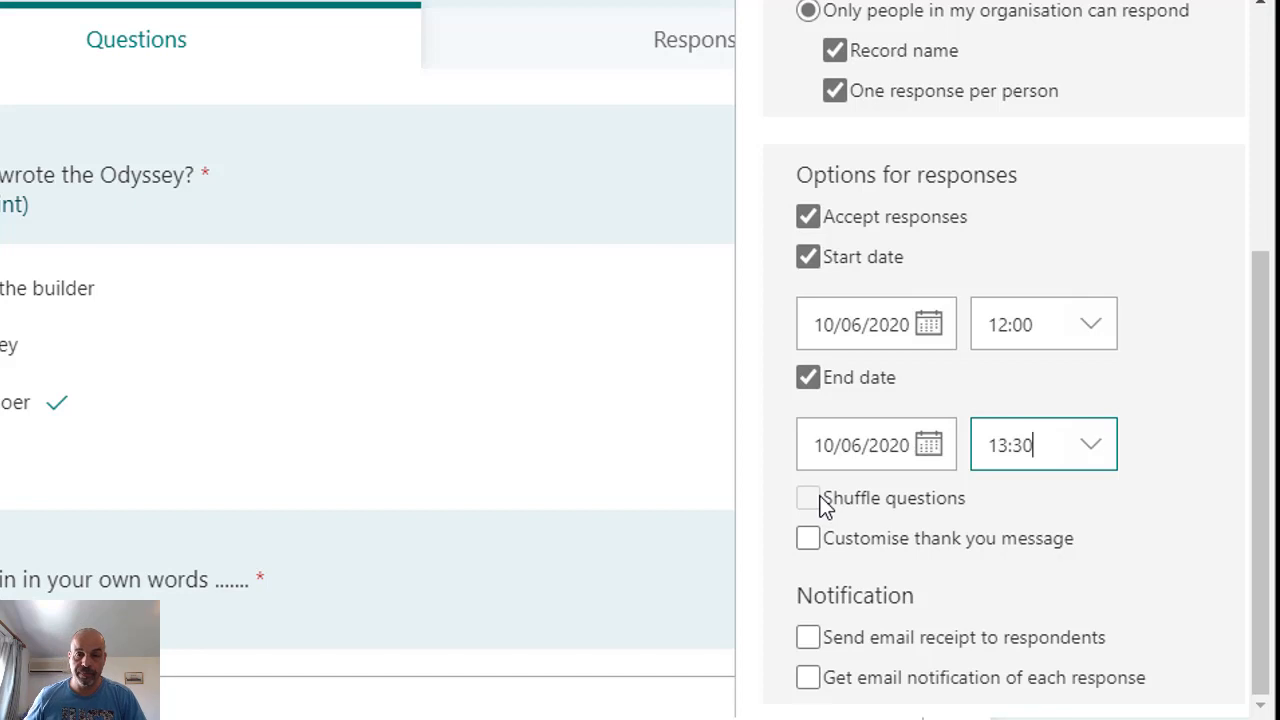
click(808, 540)
scroll(963, 543, down, 1)
triple_click(960, 503)
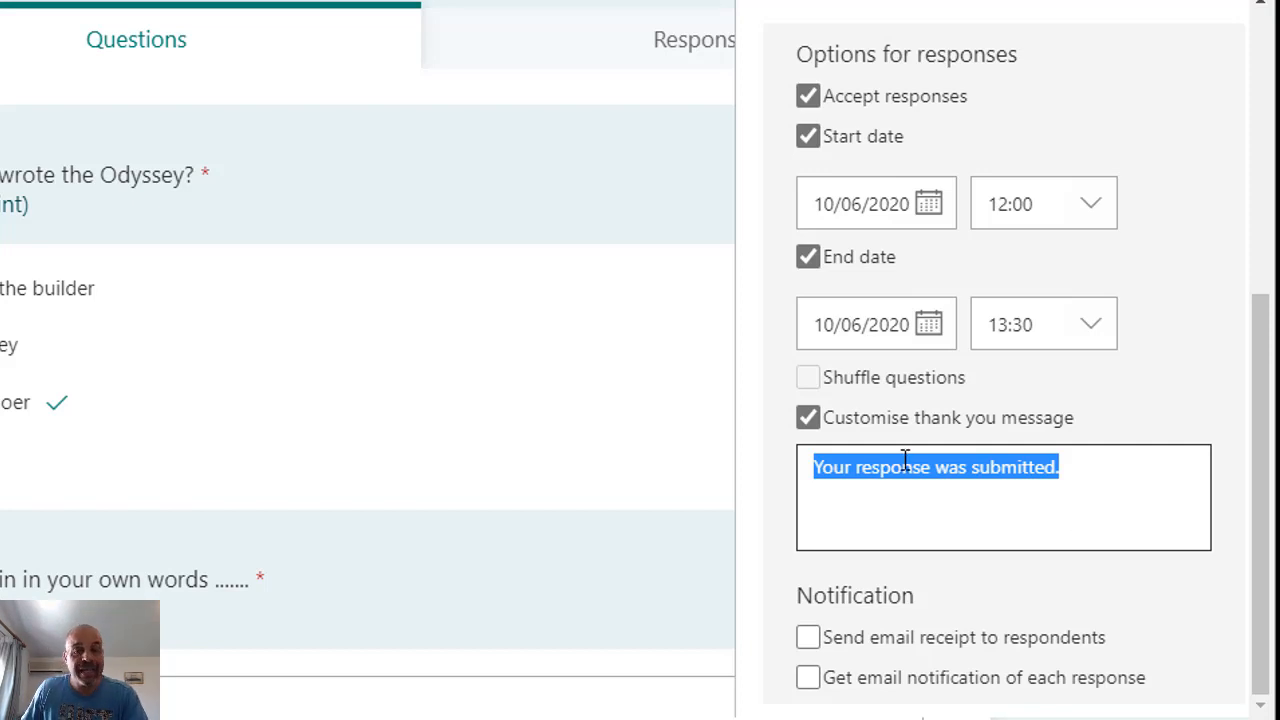
click(808, 418)
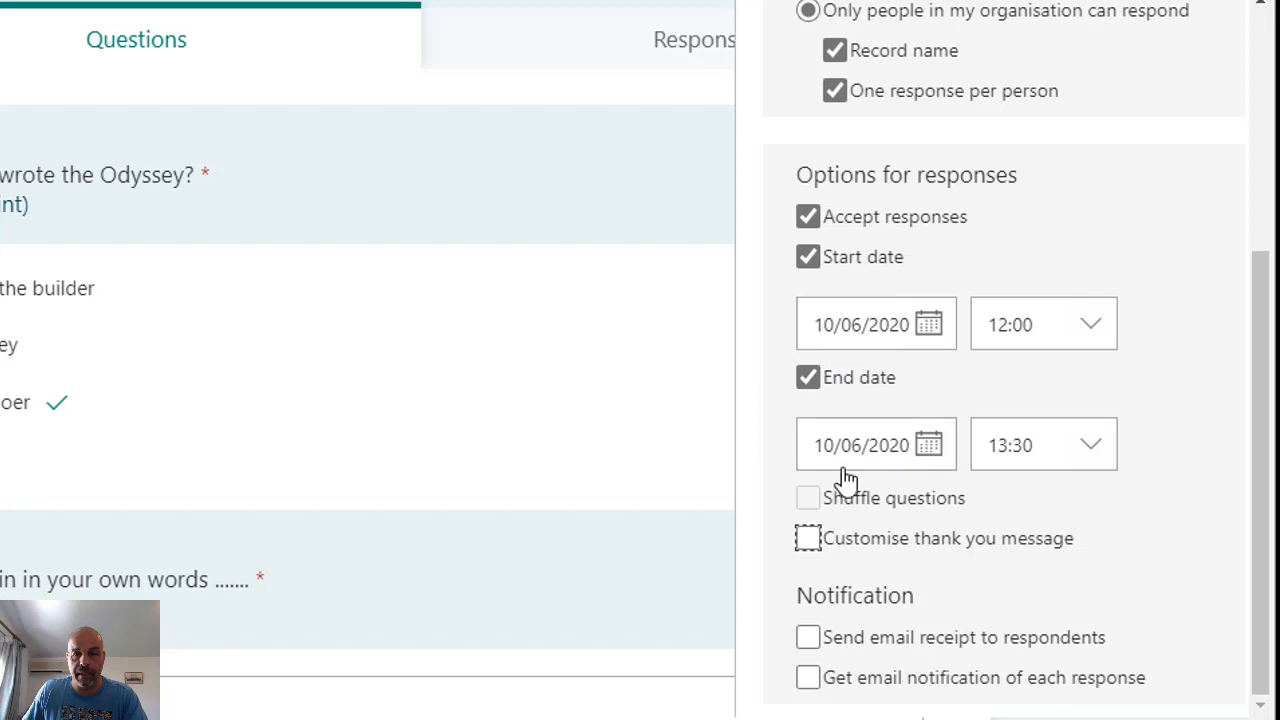
click(808, 538)
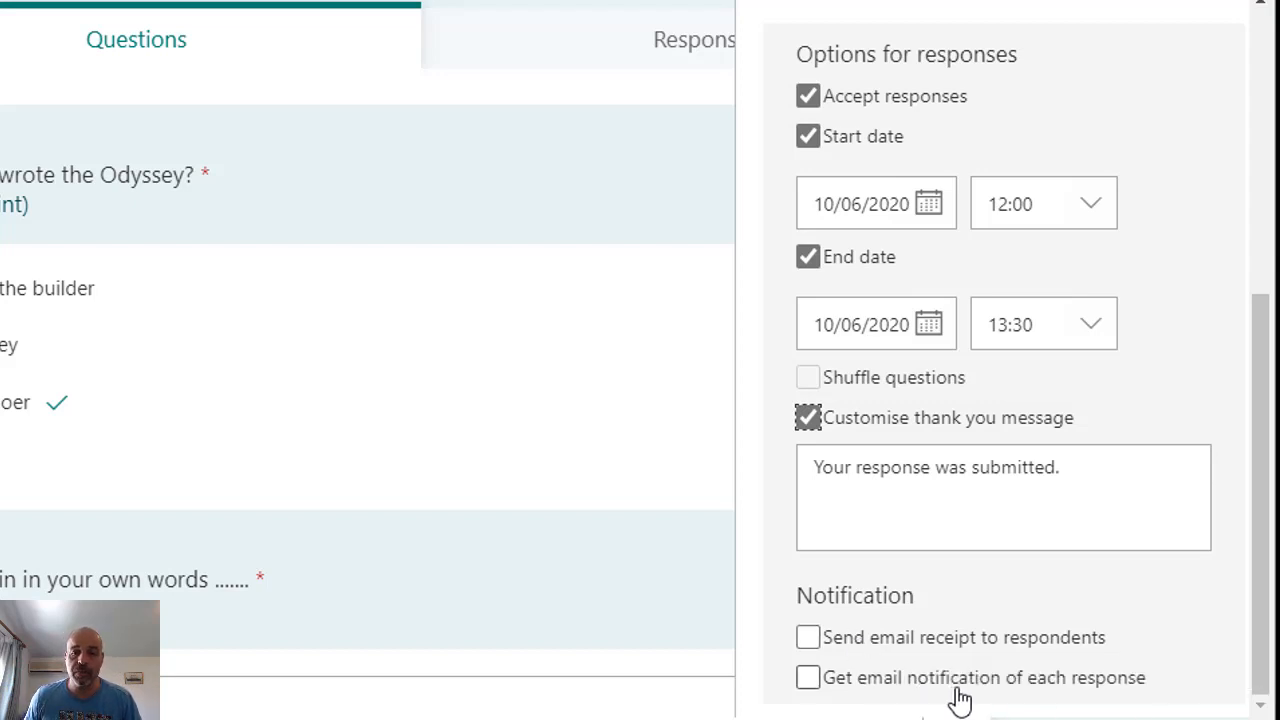
click(808, 680)
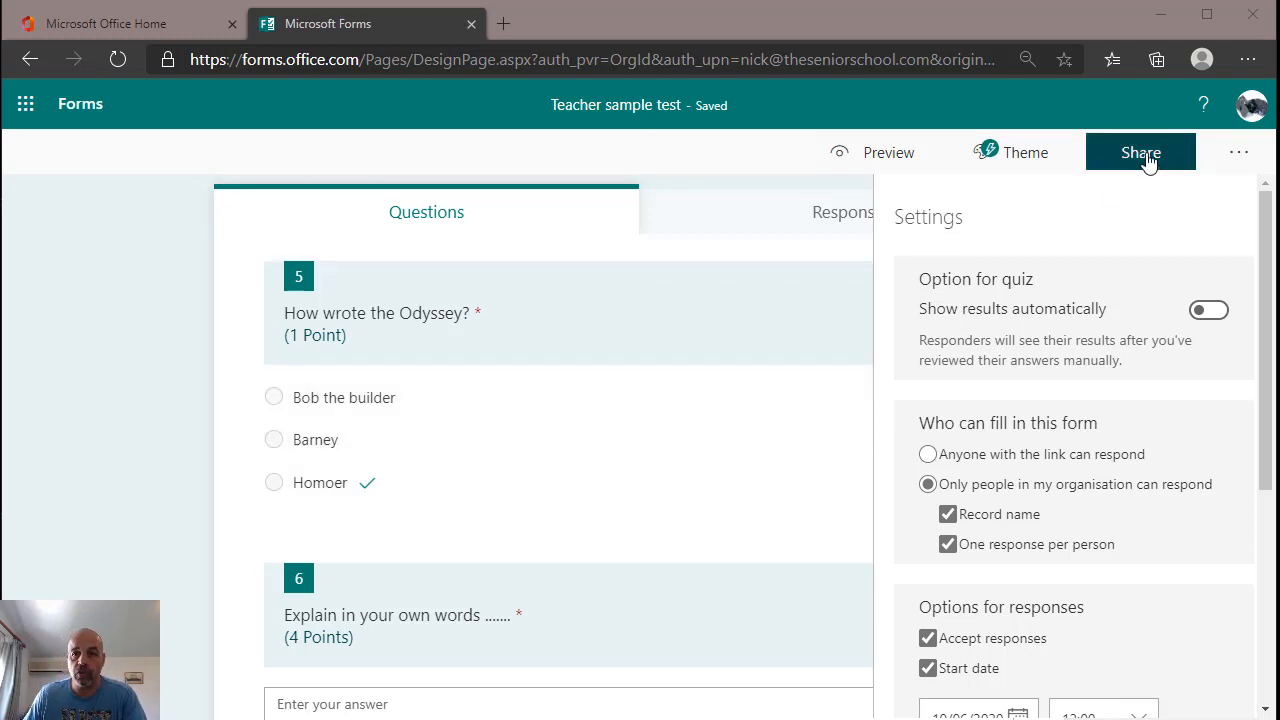
- Open the quiz's sharing options, keep responses limited to people in the organisation, and copy the response link
click(1148, 162)
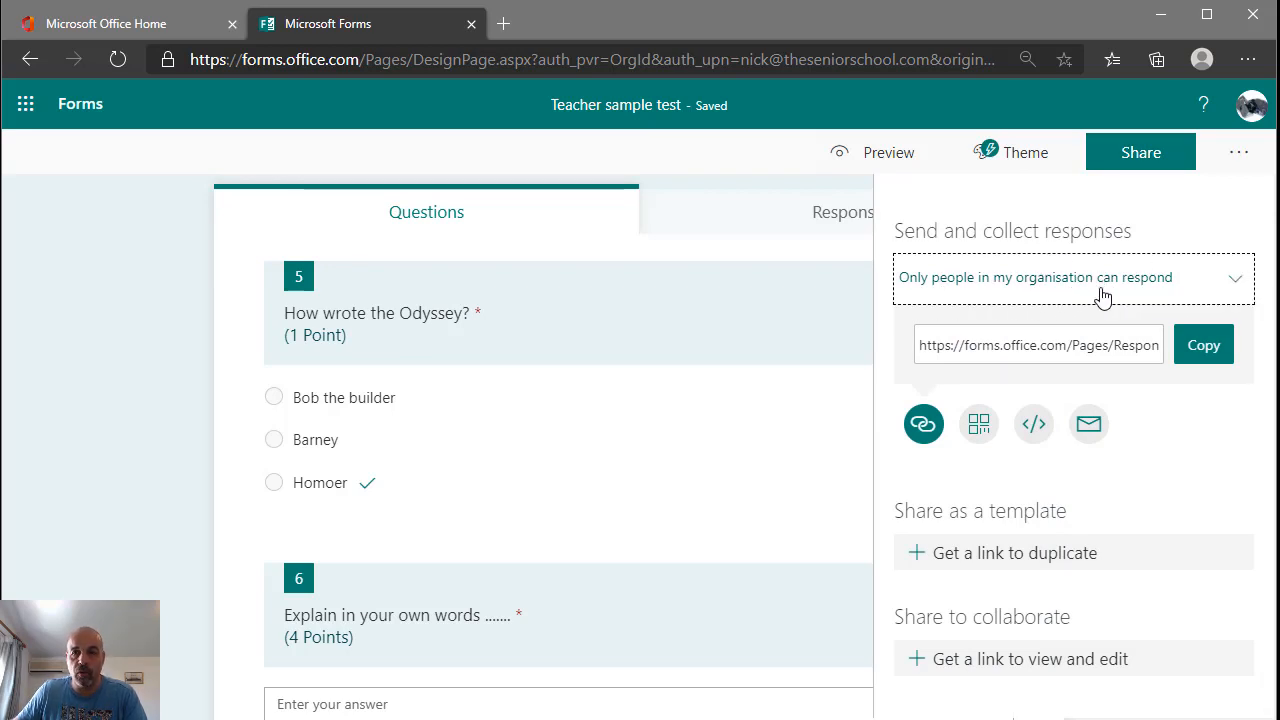
click(1160, 289)
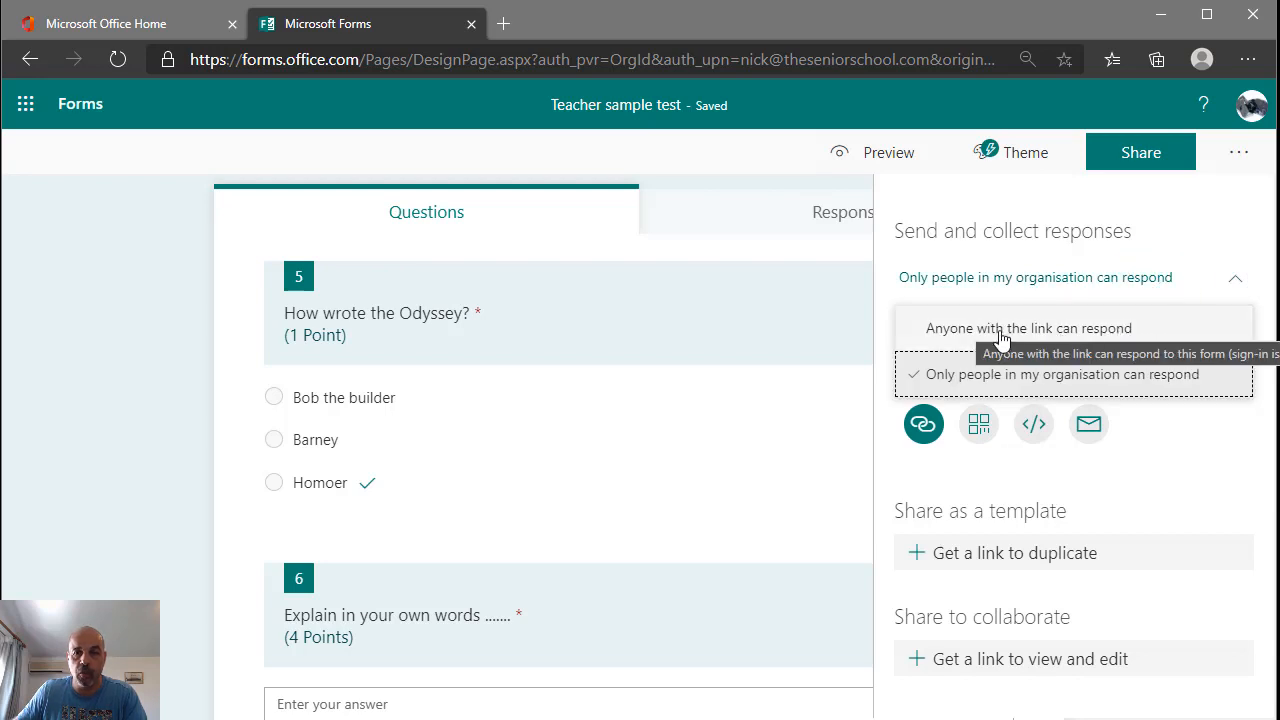
click(1030, 372)
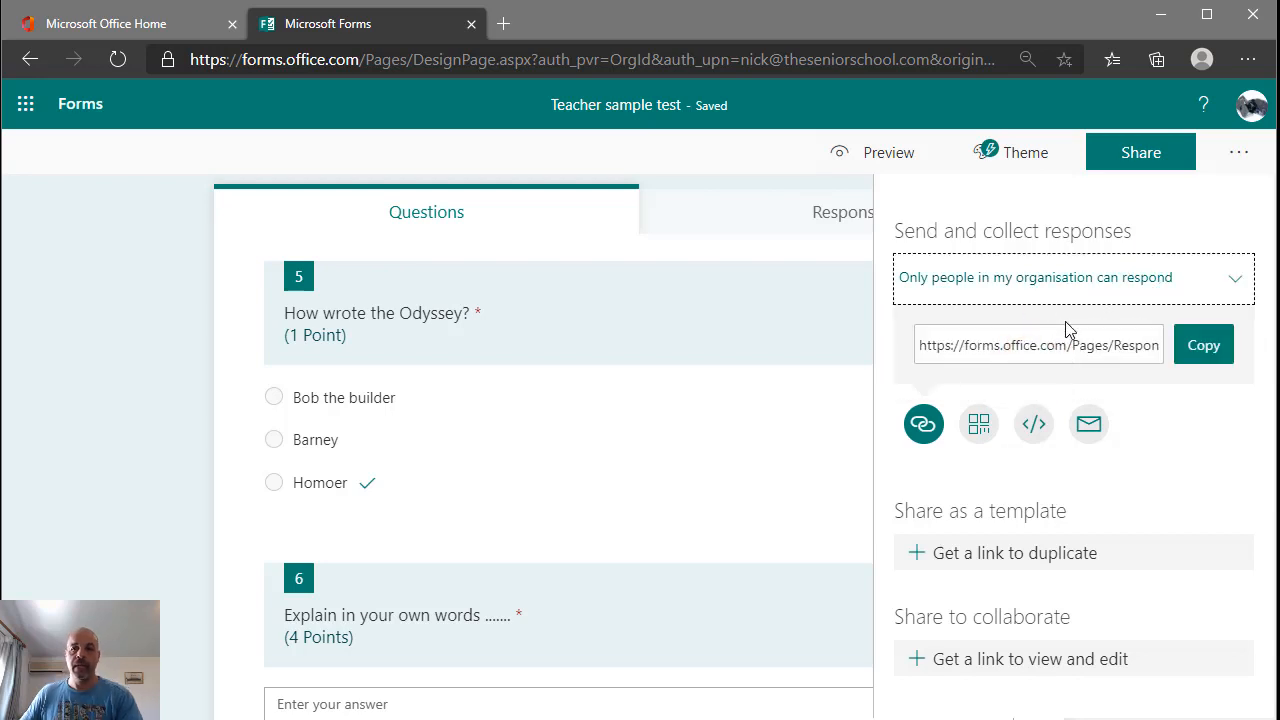
click(1206, 345)
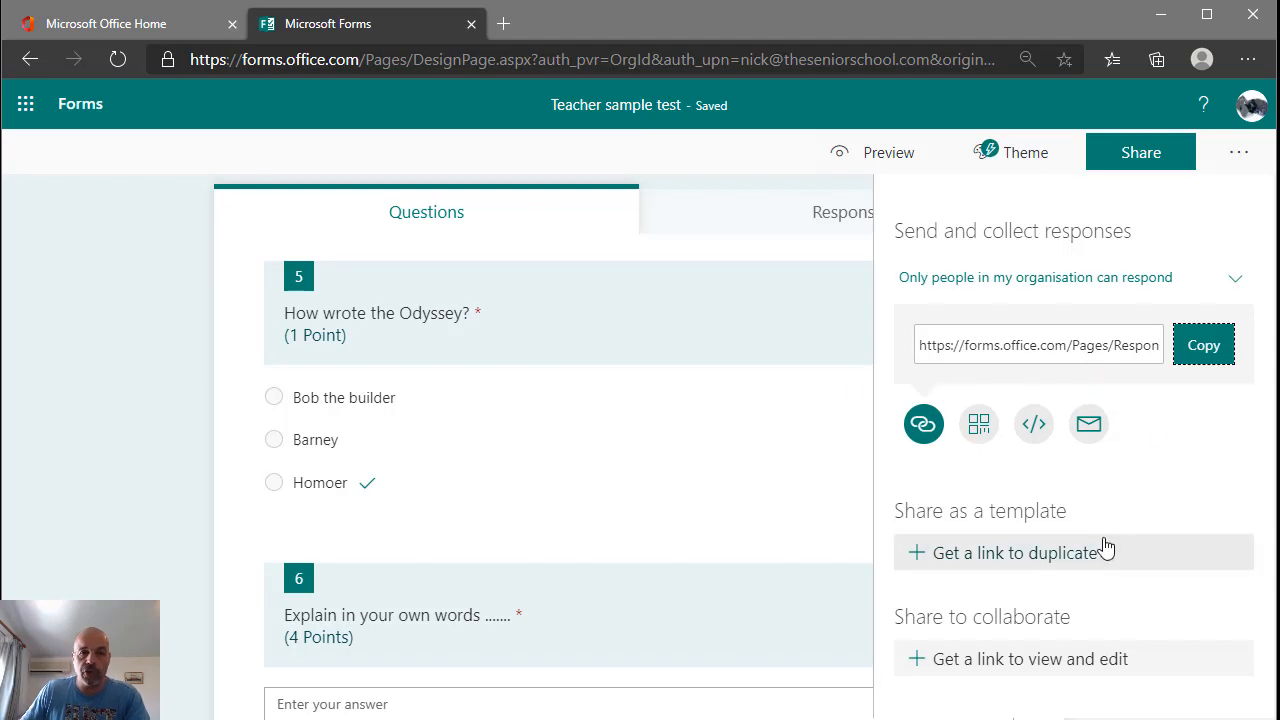
- Reopen the quiz settings and review the options for responses
click(1239, 152)
click(1118, 205)
scroll(1080, 500, down, 5)
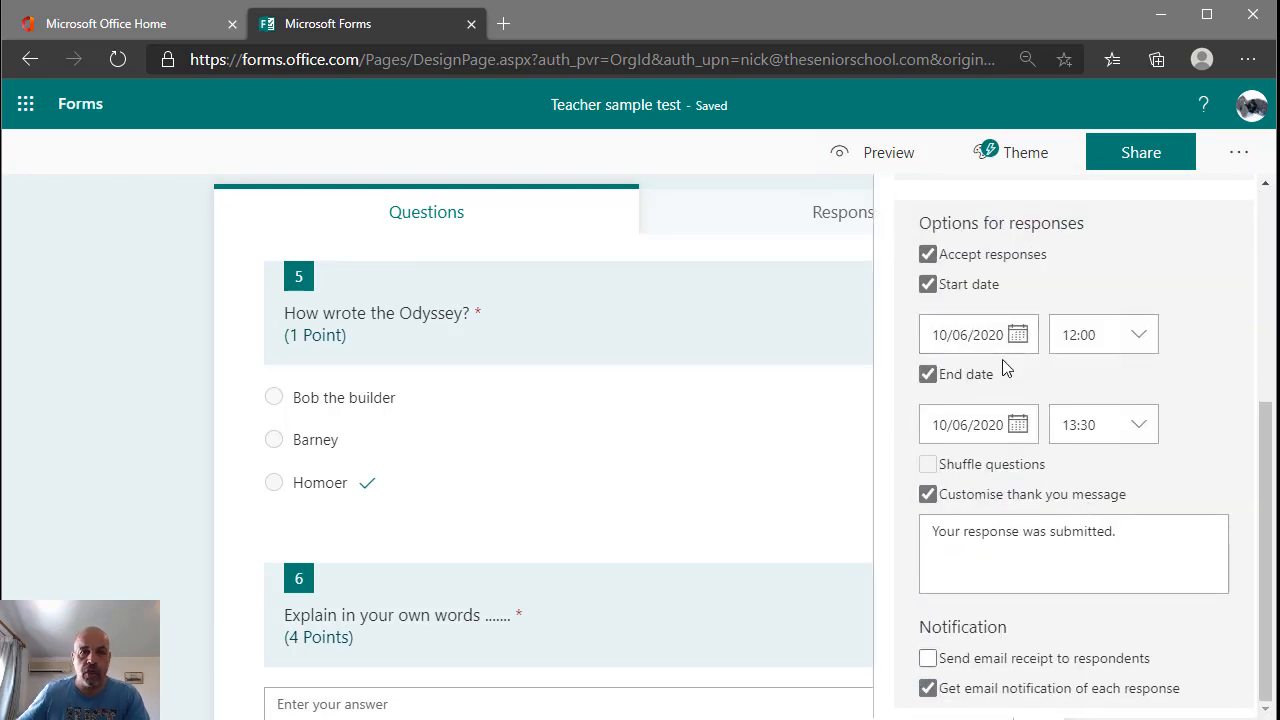
- Test the copied response link in a new InPrivate browser window, read the page's notice, and close the window
click(1240, 55)
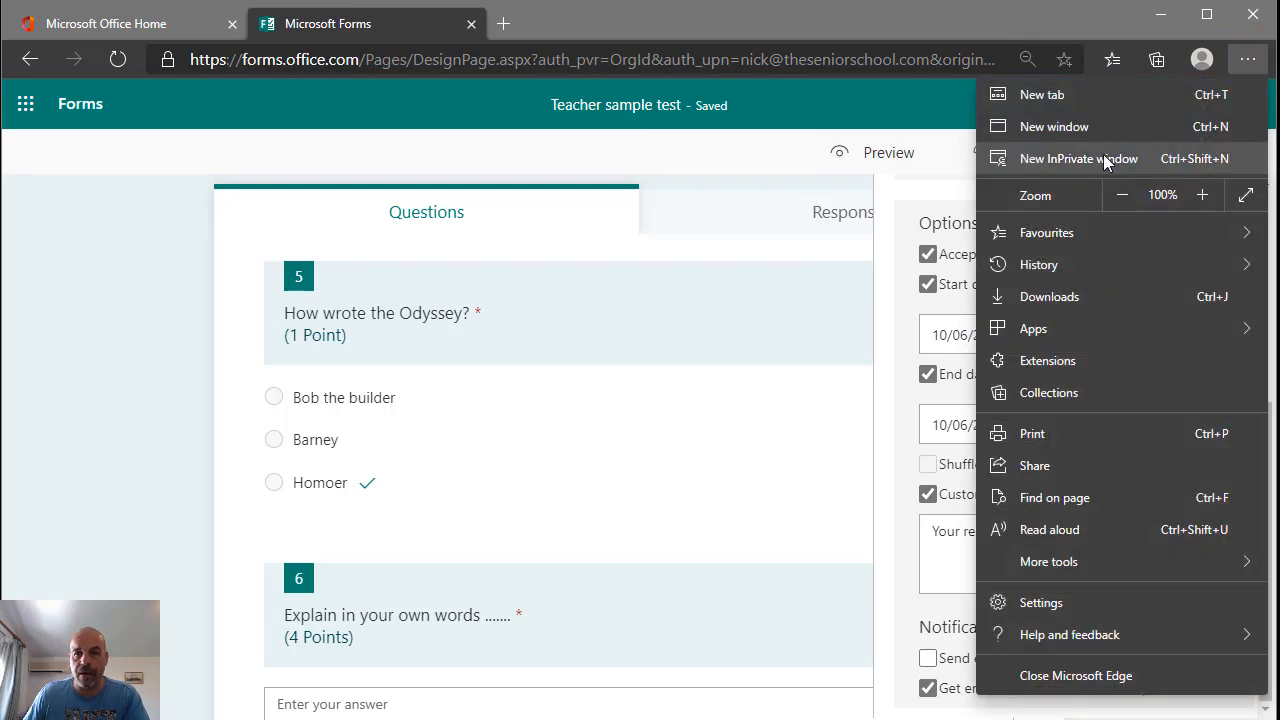
click(1137, 158)
key(ctrl+v)
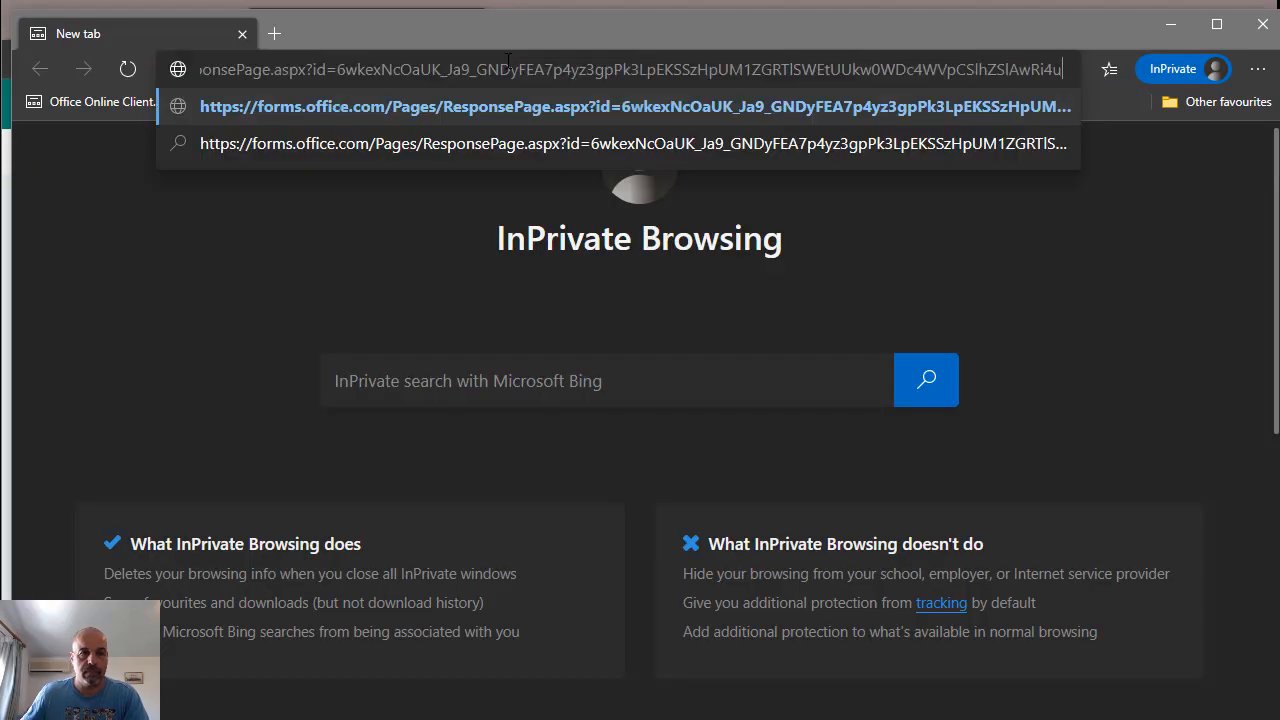
key(Return)
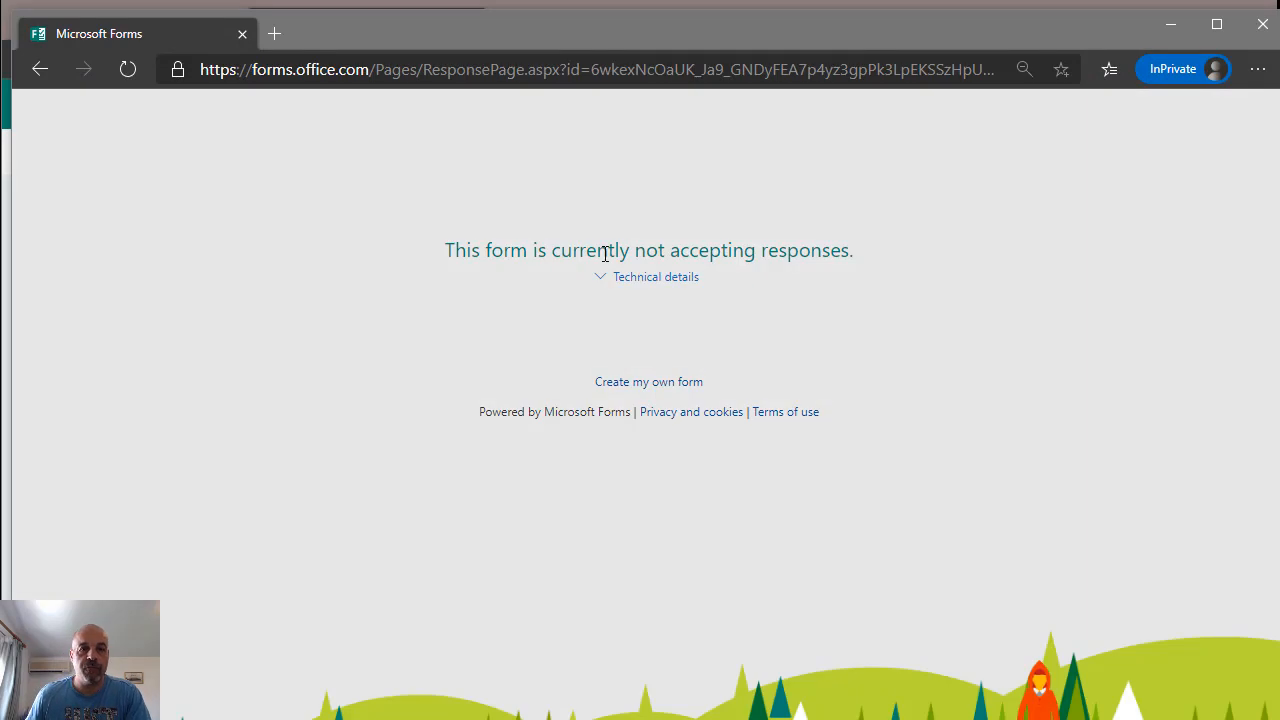
drag(634, 251, 830, 252)
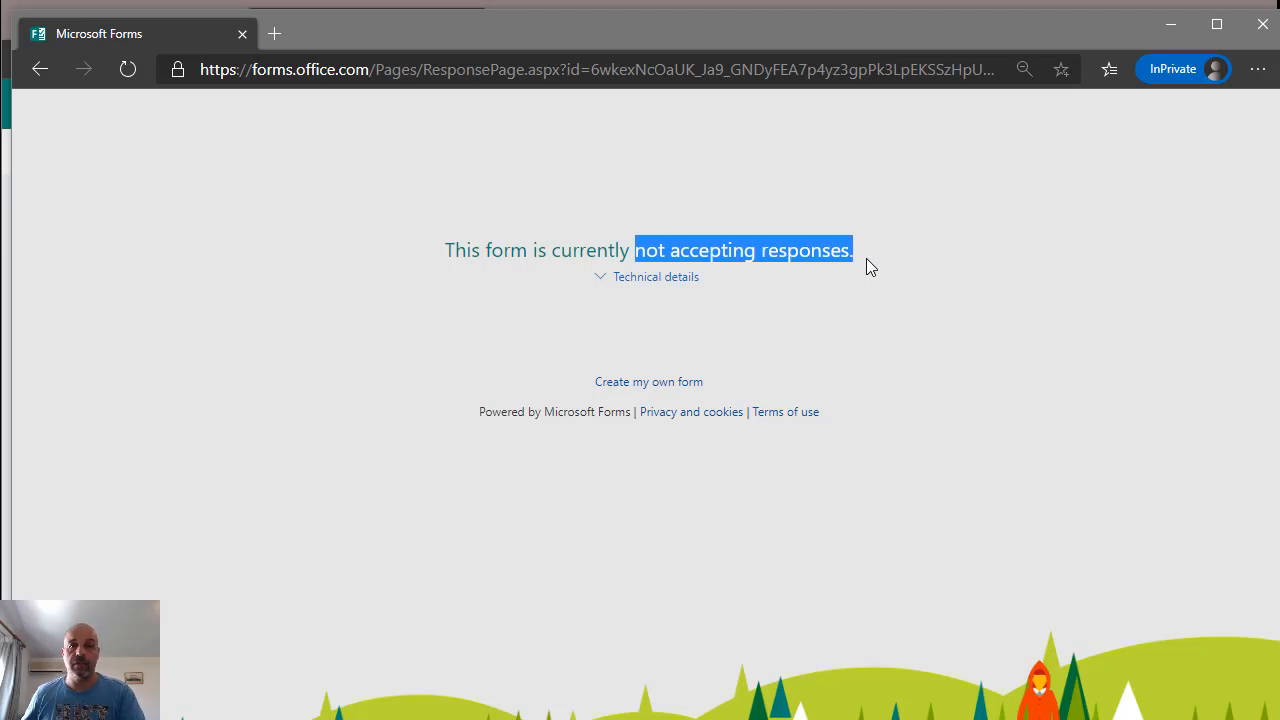
click(1263, 26)
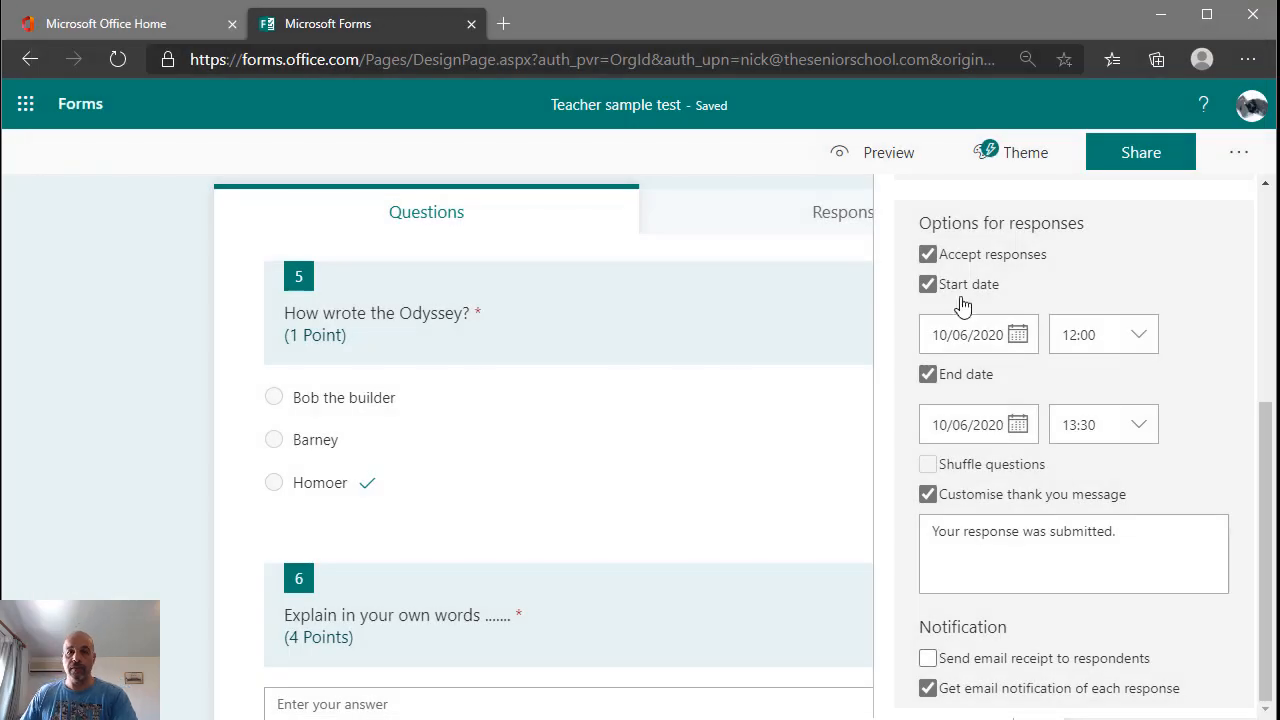
- Close the quiz settings and copy the organisation-only response link again from the sharing options
click(86, 286)
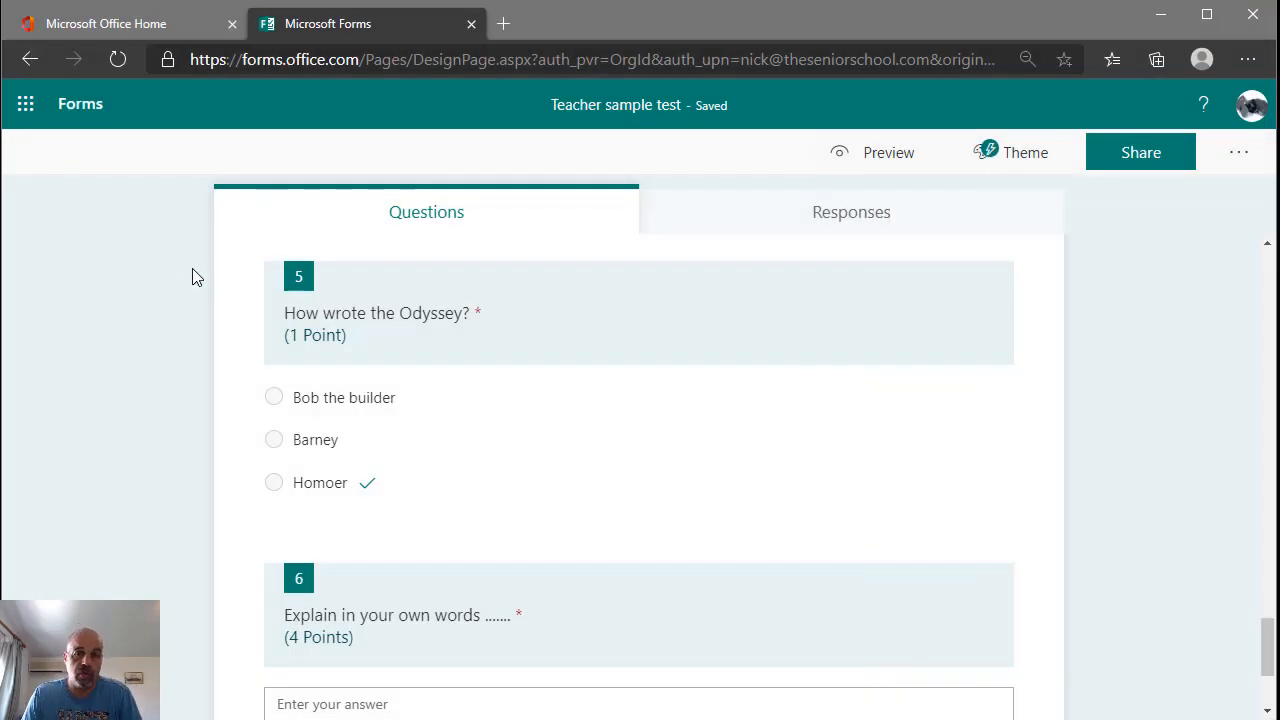
click(1141, 152)
click(1195, 350)
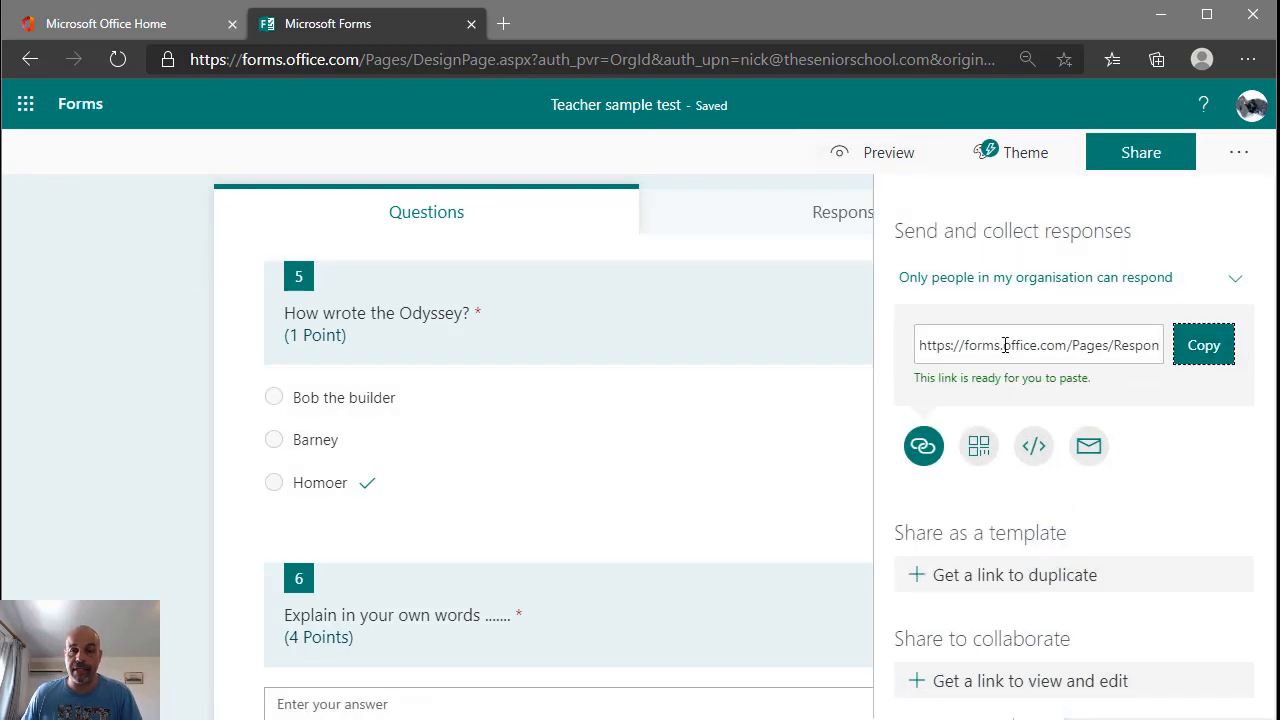
- Switch to Microsoft Teams and open the General channel of the Teacher Training team
click(640, 719)
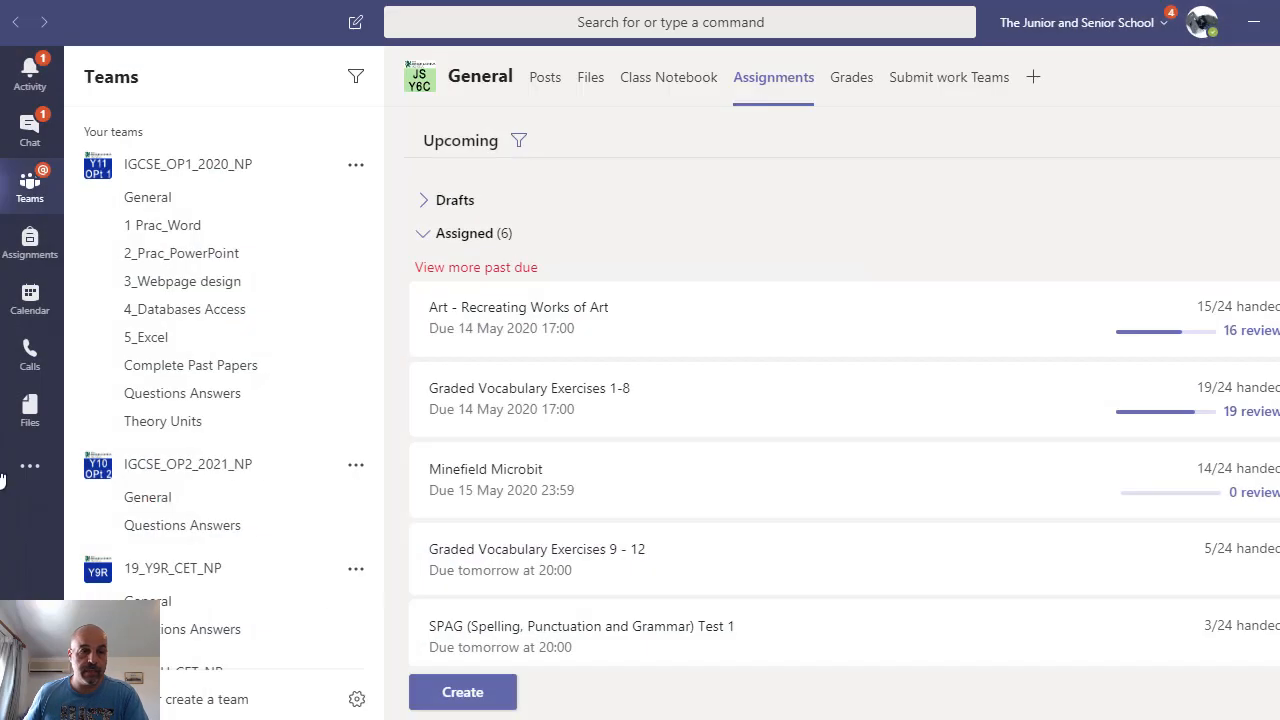
scroll(151, 331, down, 15)
scroll(151, 331, down, 10)
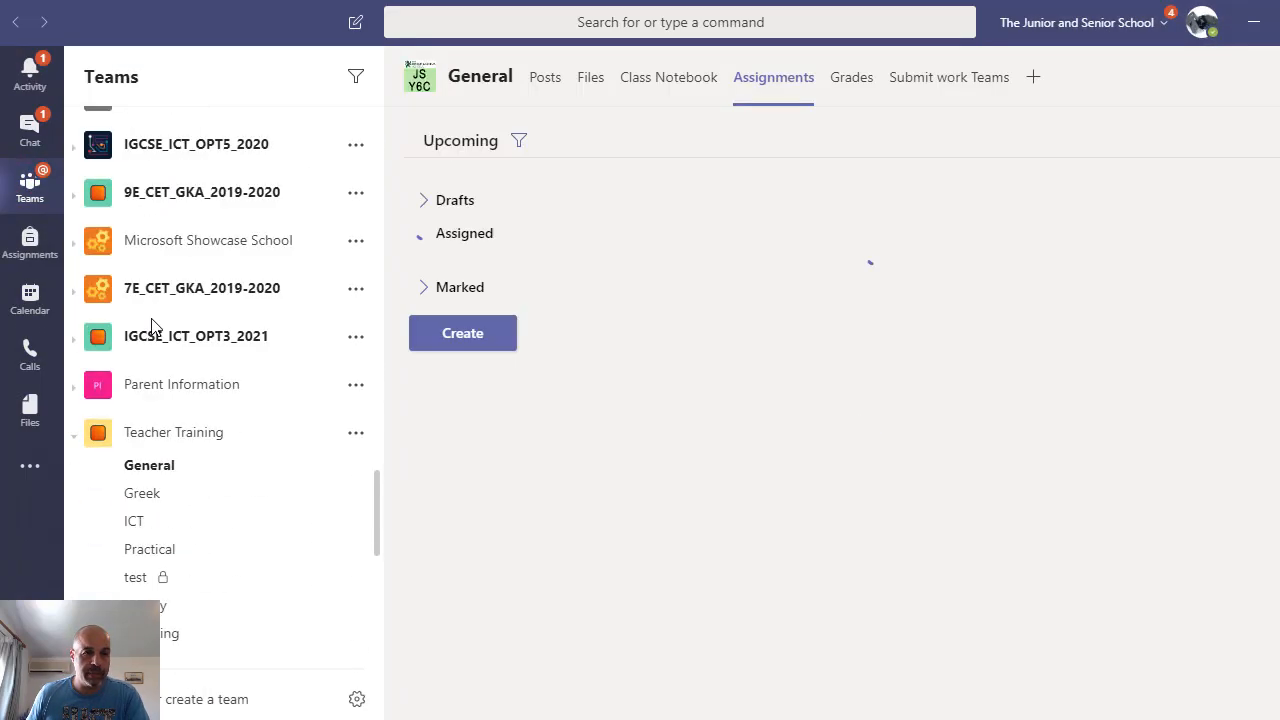
scroll(151, 331, down, 3)
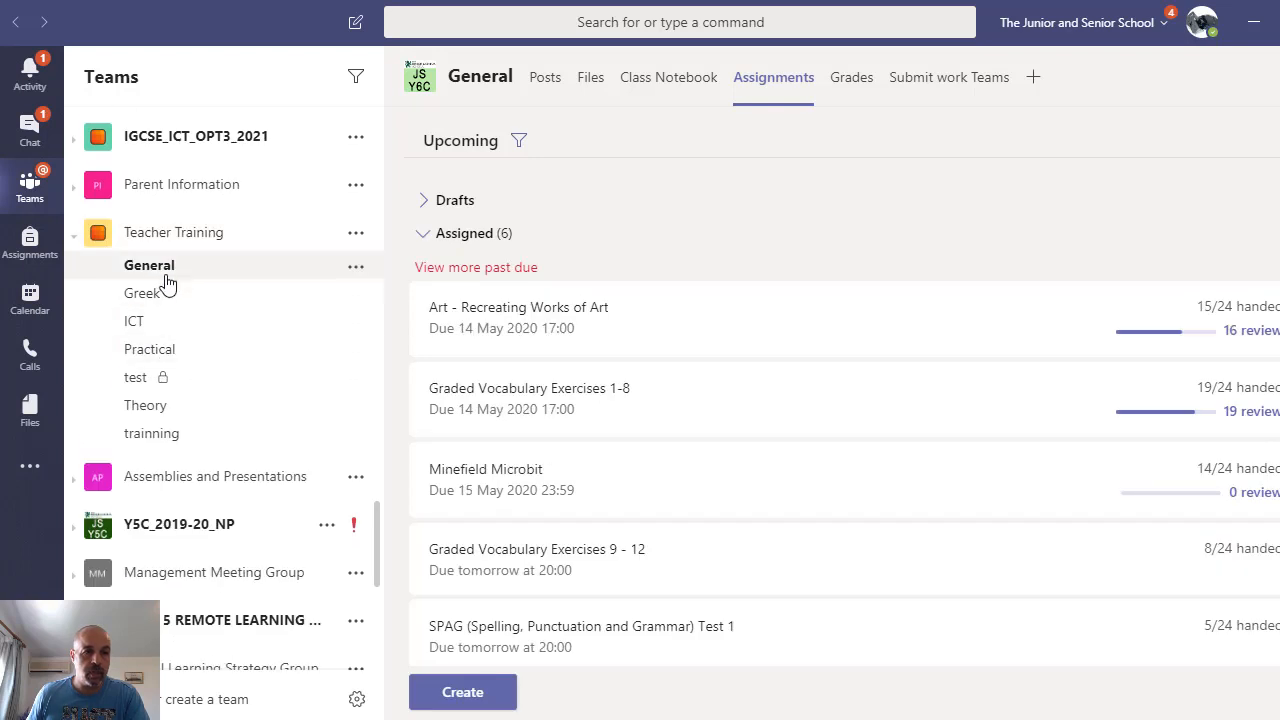
click(166, 280)
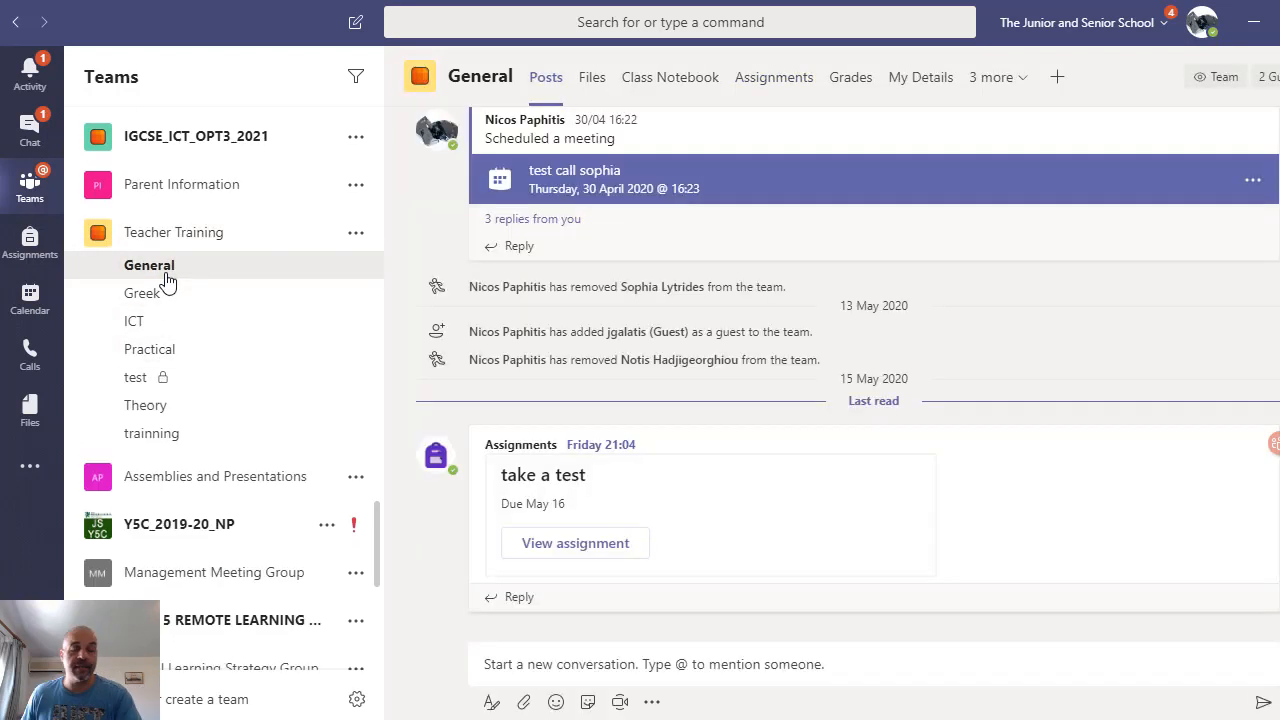
- Post the copied quiz response link as a new conversation in the General channel
click(635, 654)
key(ctrl+v)
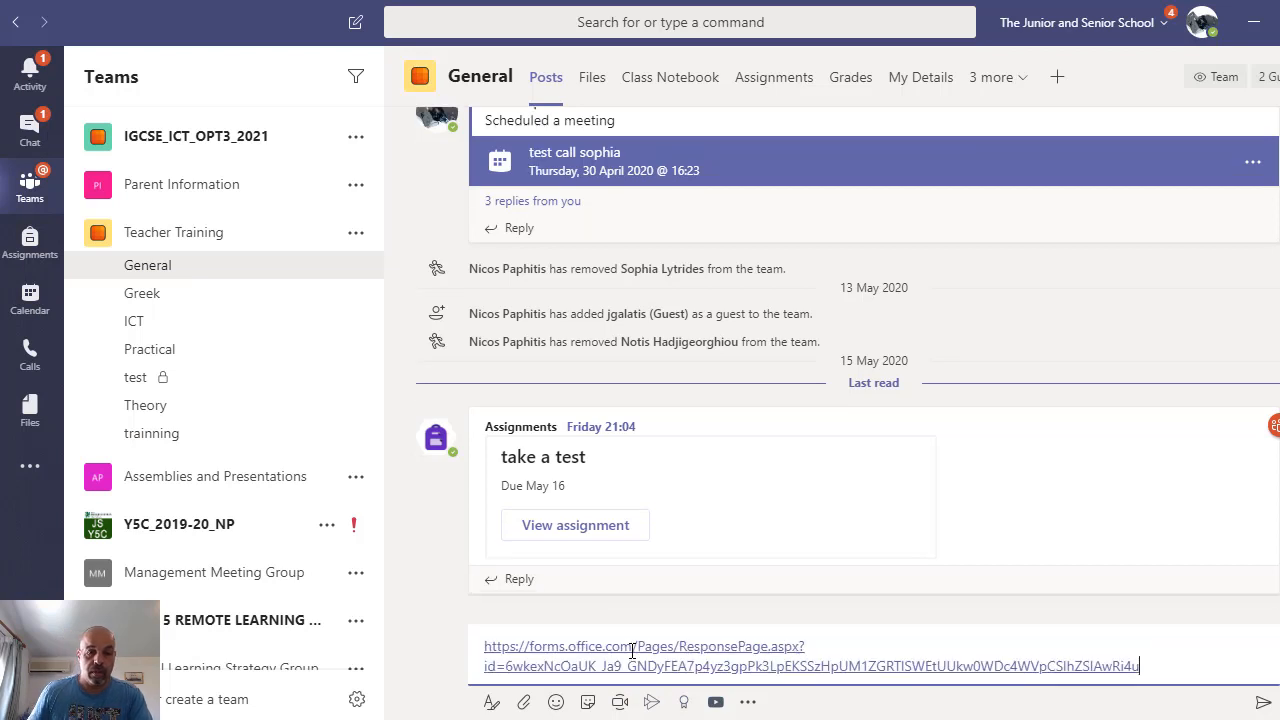
key(Return)
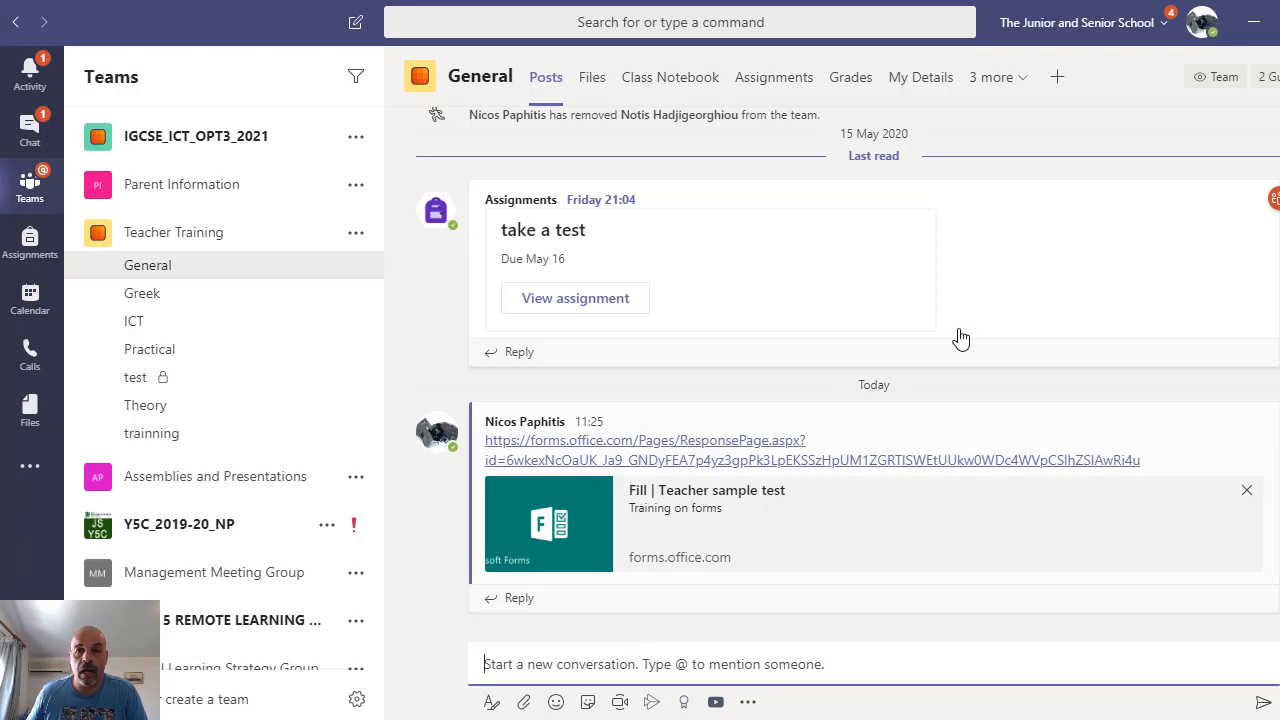
scroll(963, 337, up, 3)
scroll(726, 146, down, 3)
- Create a quiz assignment in the General channel's assignments using the Teacher sample test form
click(773, 77)
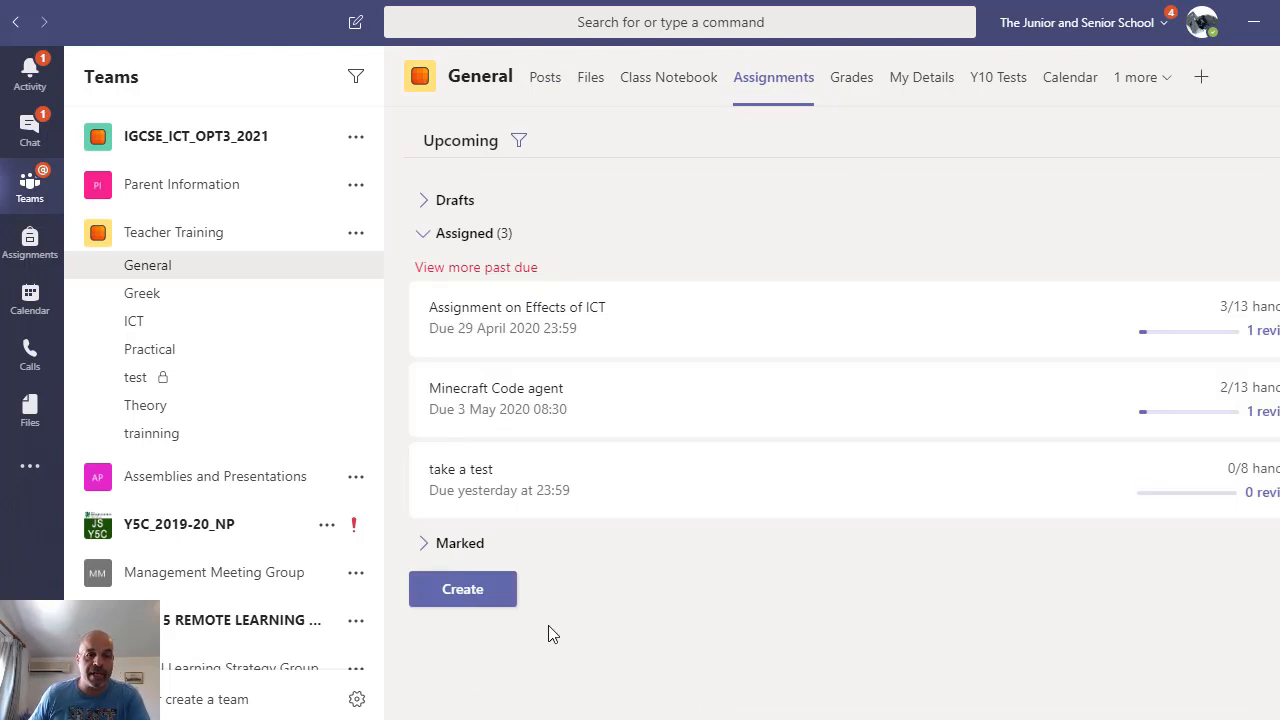
click(476, 598)
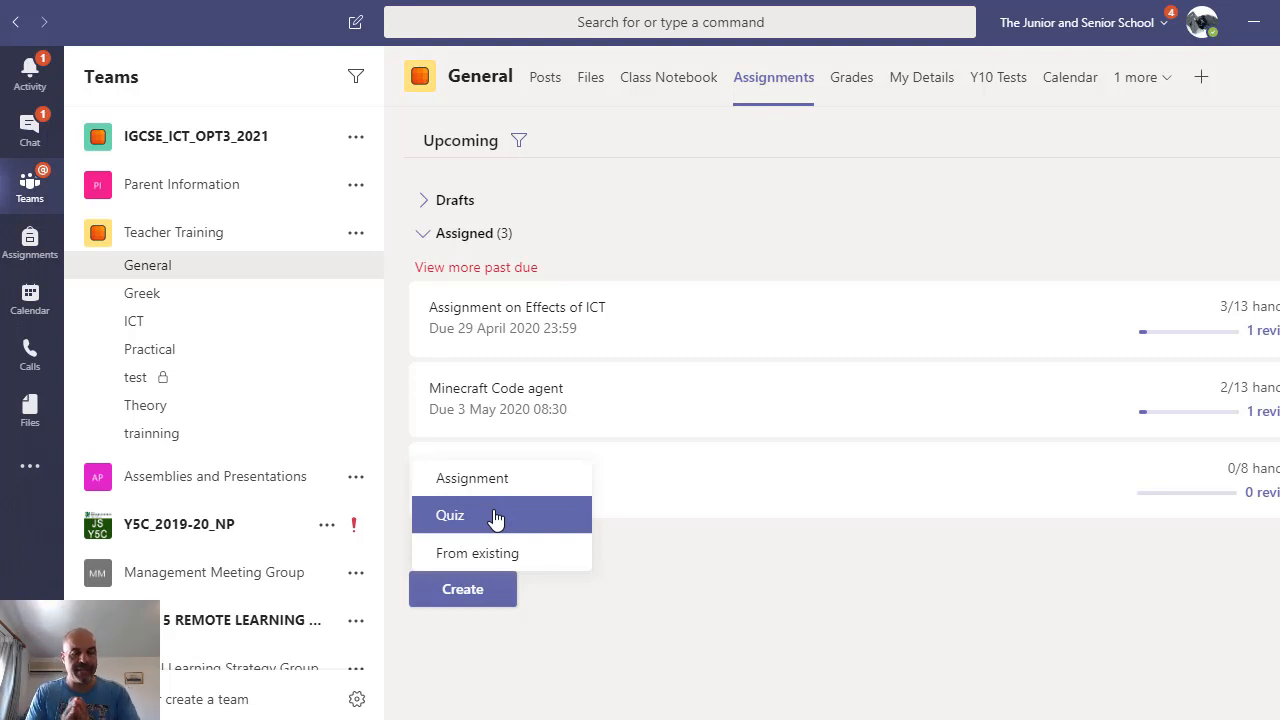
click(495, 516)
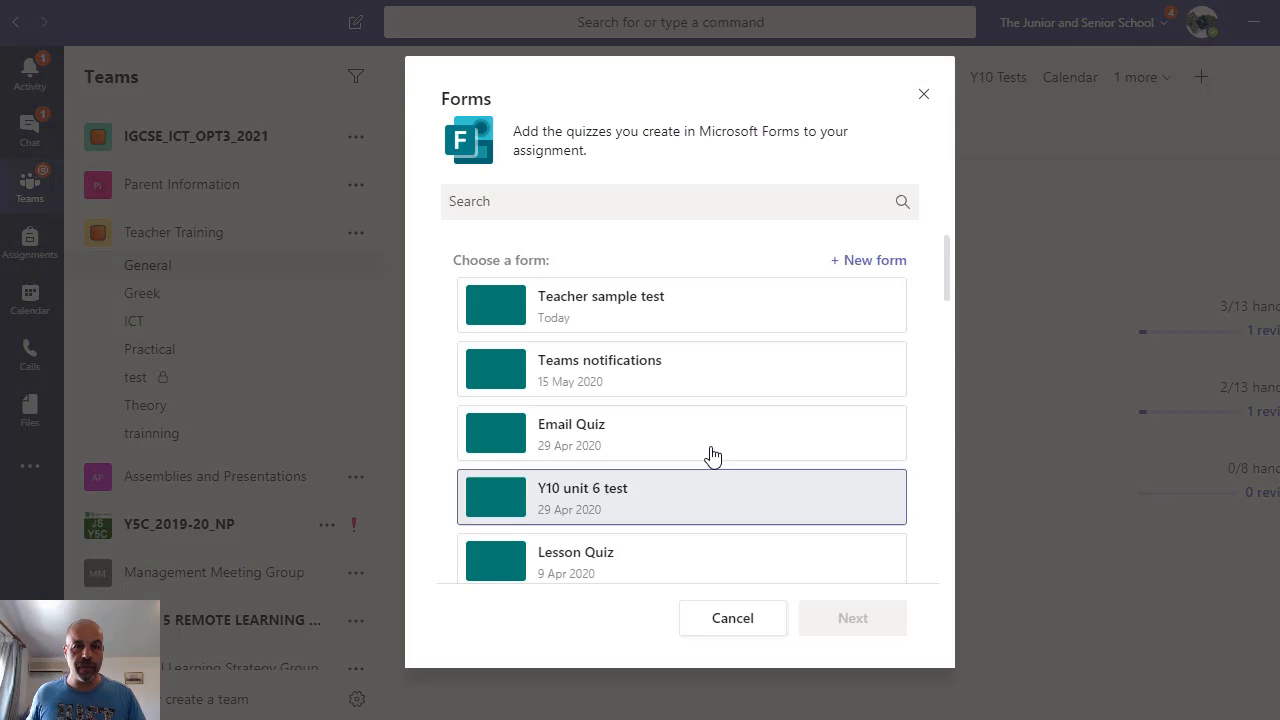
click(575, 311)
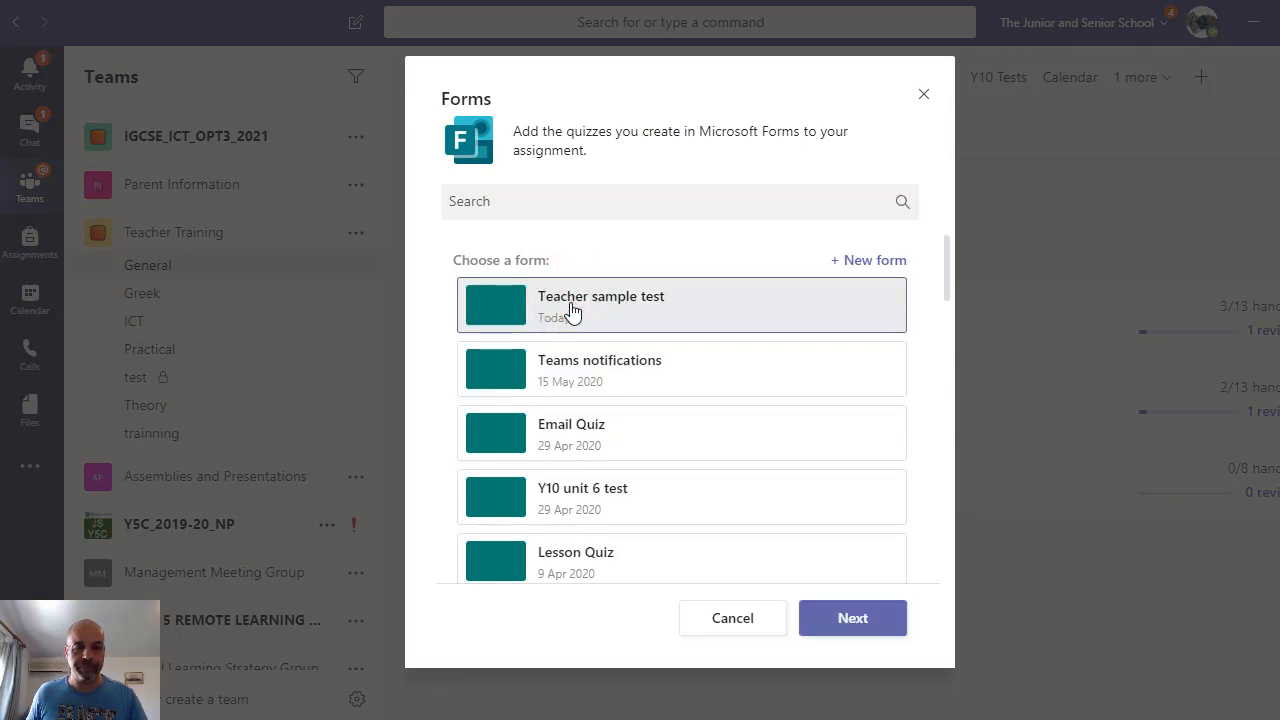
click(852, 619)
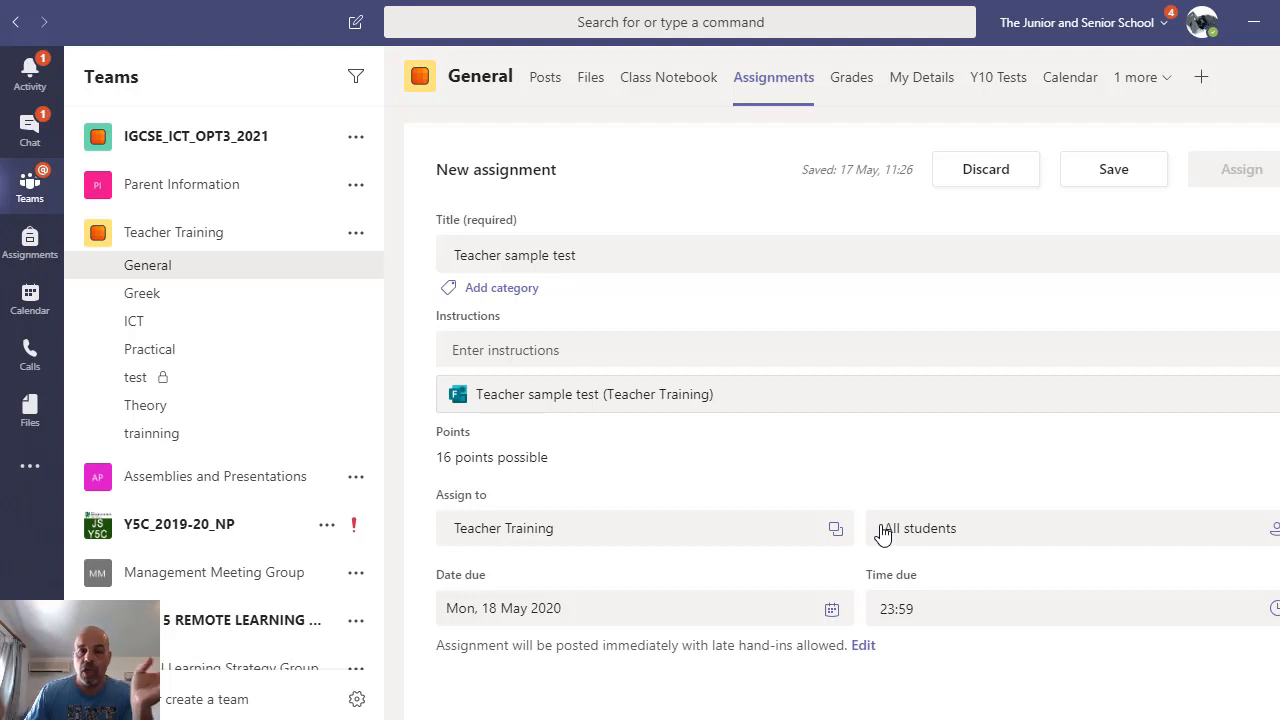
- Switch to the quiz in Microsoft Forms, check its start and end dates in the settings, and return to Teams
mouse_move(611, 719)
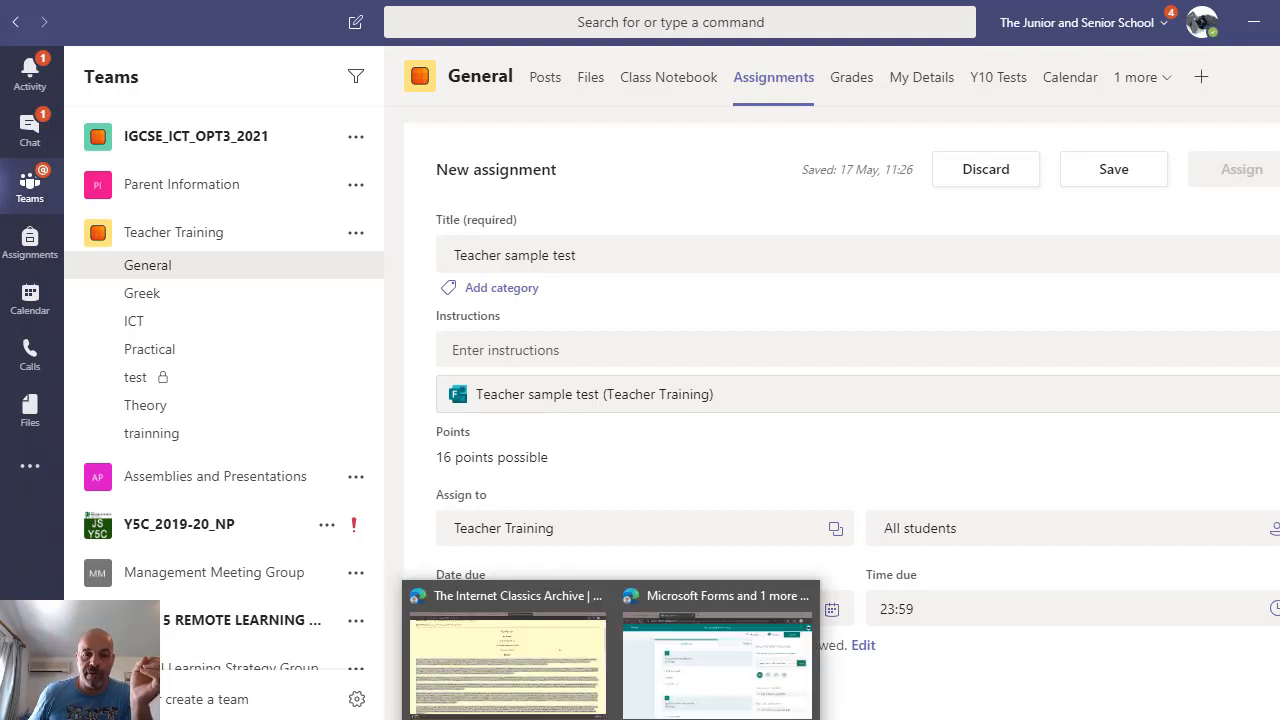
click(716, 660)
click(1248, 158)
click(1131, 199)
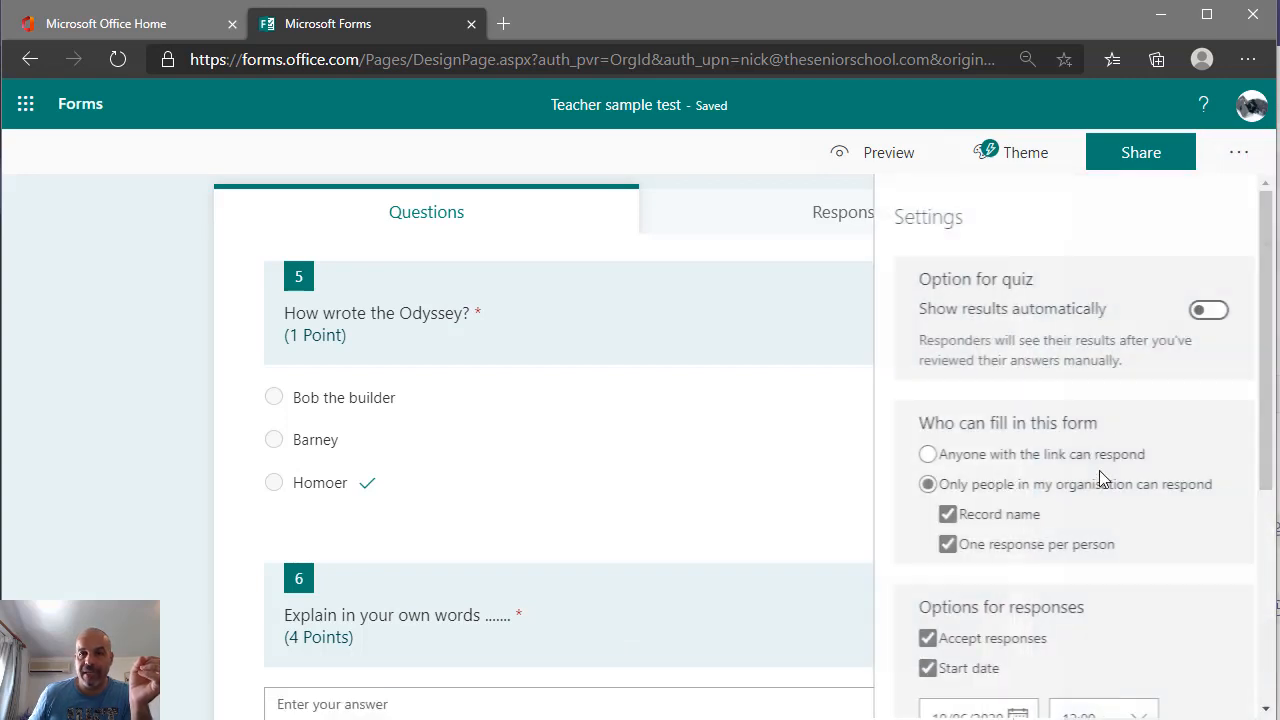
scroll(1093, 481, down, 4)
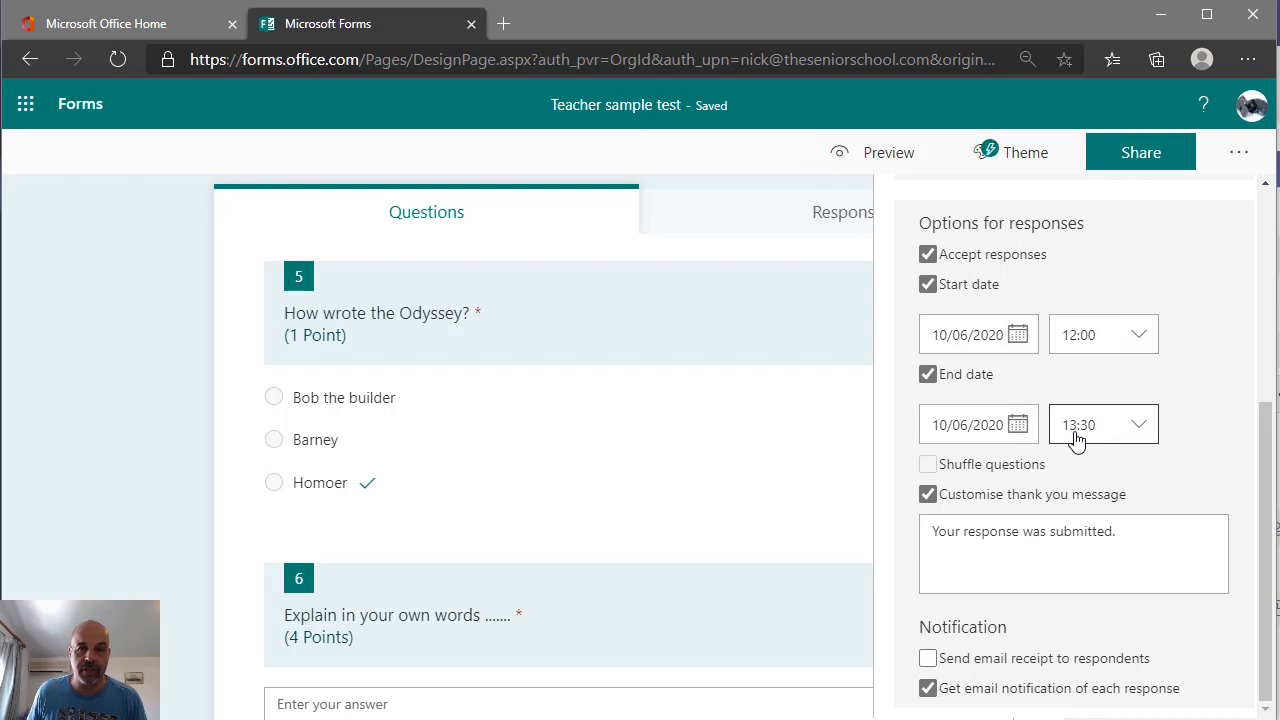
click(1156, 15)
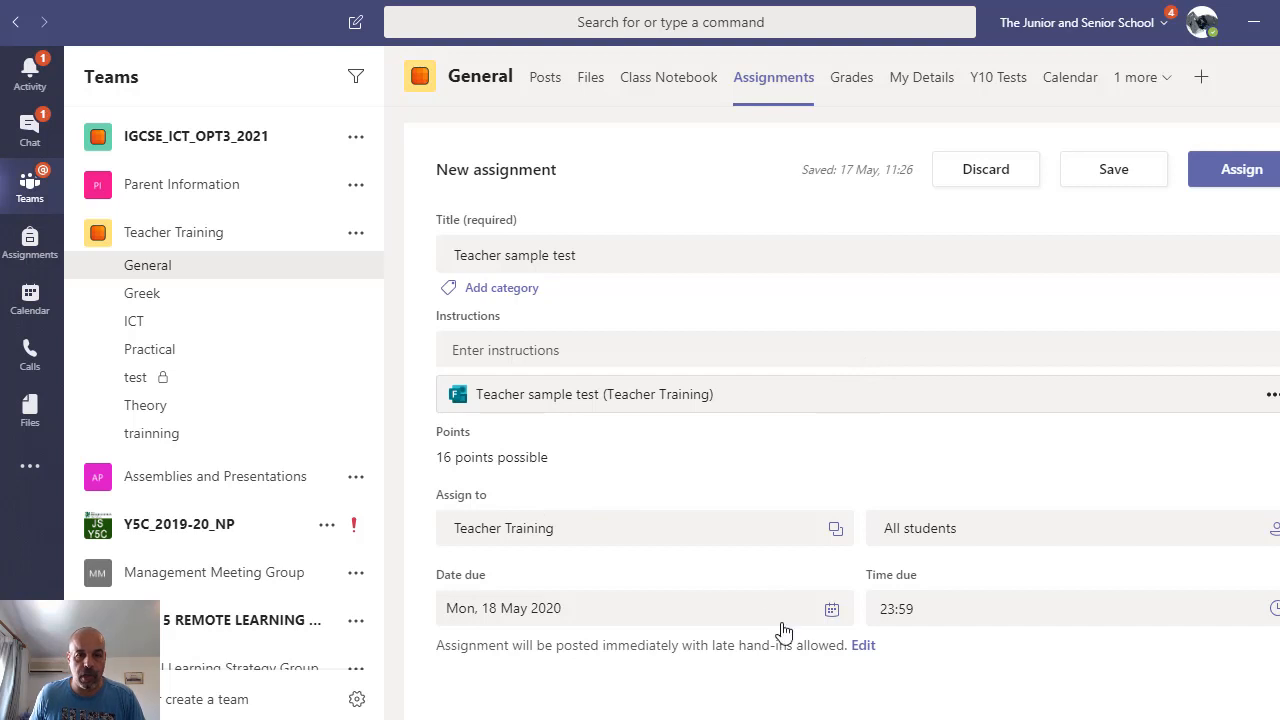
- Schedule the assignment to be posted in the future, on 10 June 2020 at 11:50
click(862, 647)
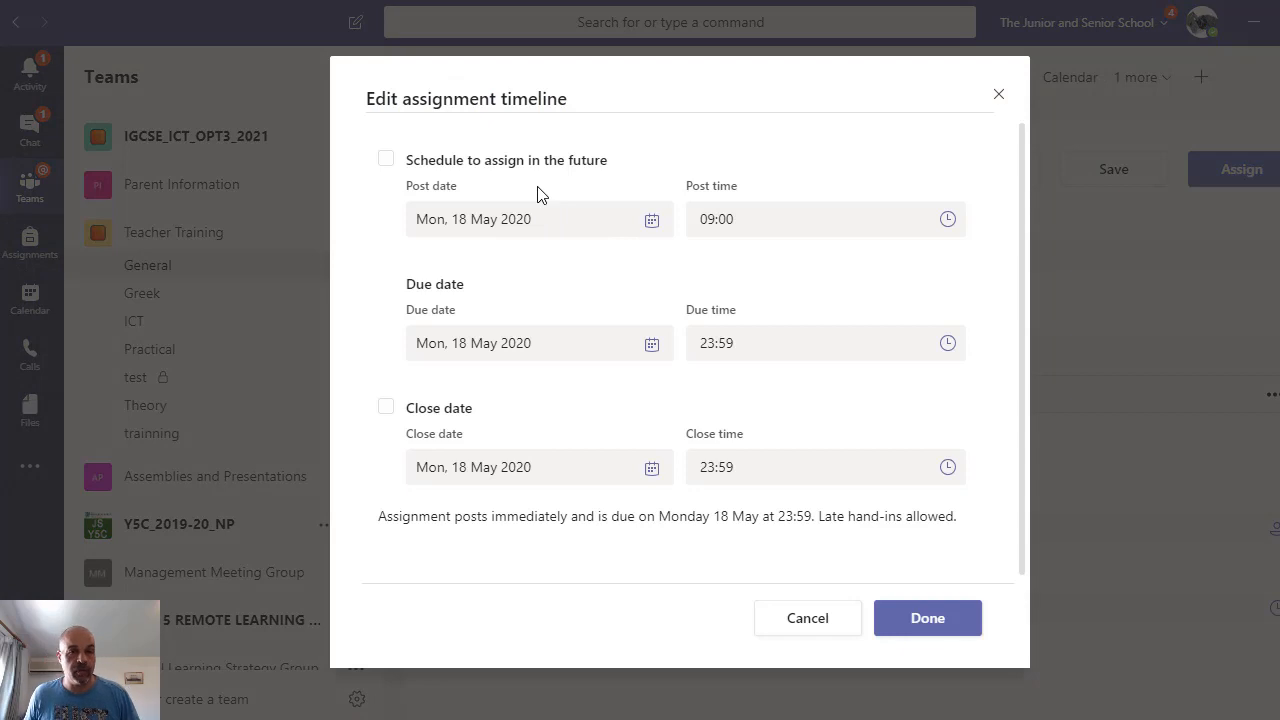
click(386, 160)
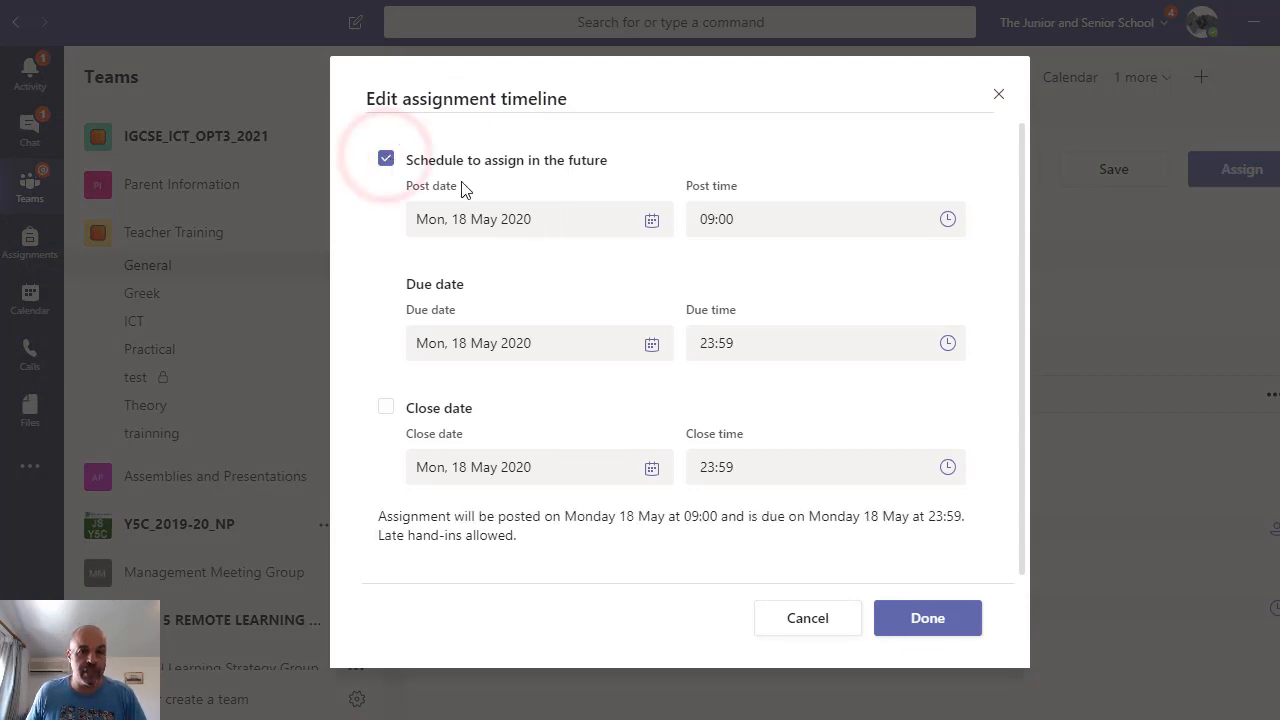
click(564, 229)
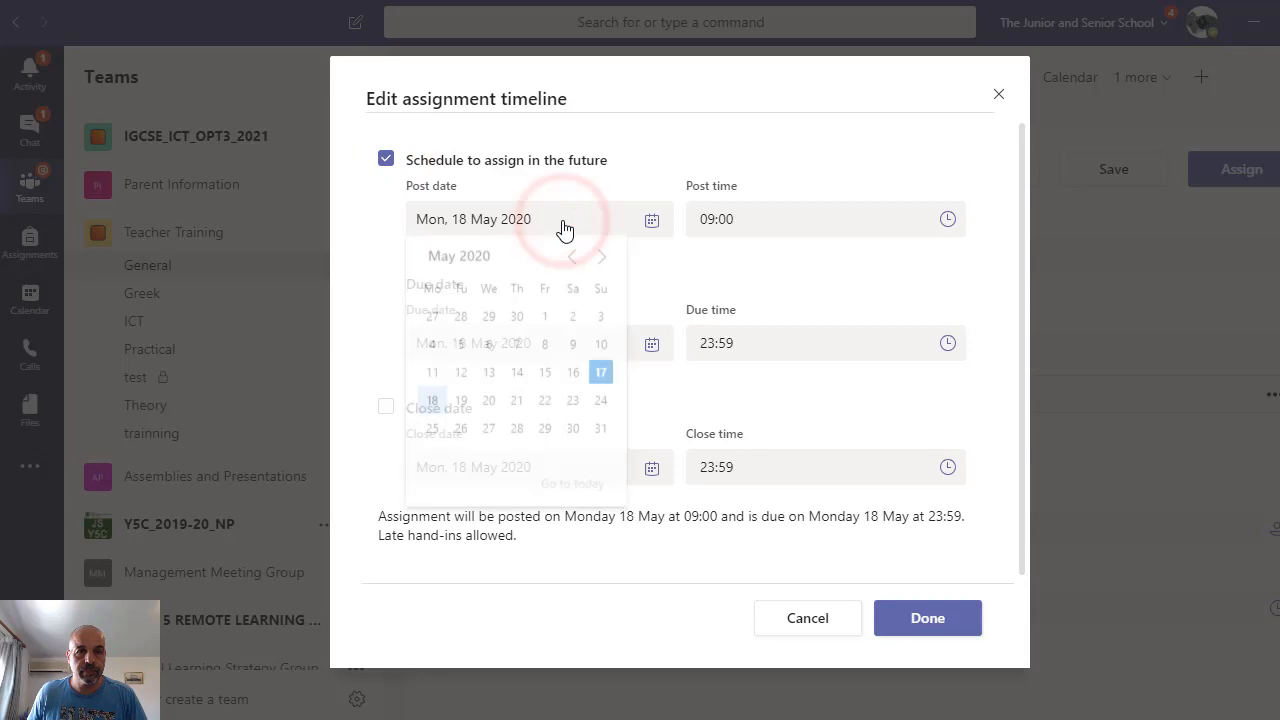
click(601, 265)
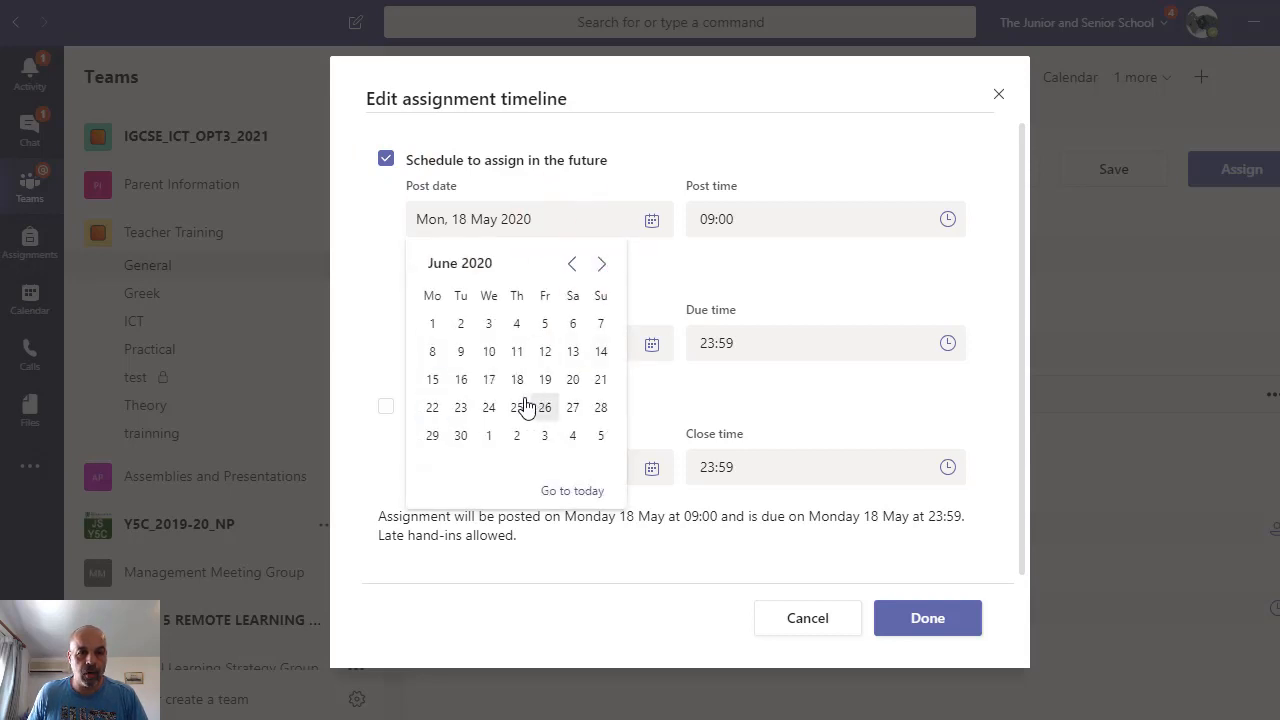
click(497, 352)
click(777, 224)
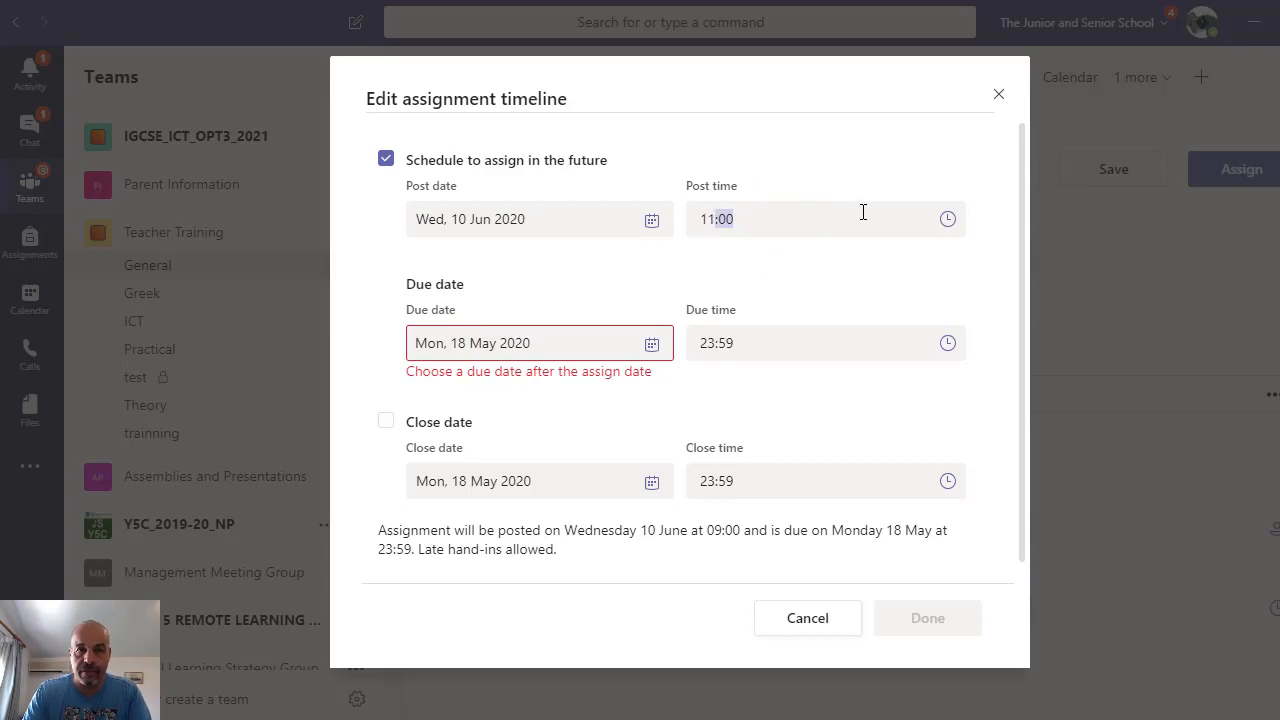
text(1150)
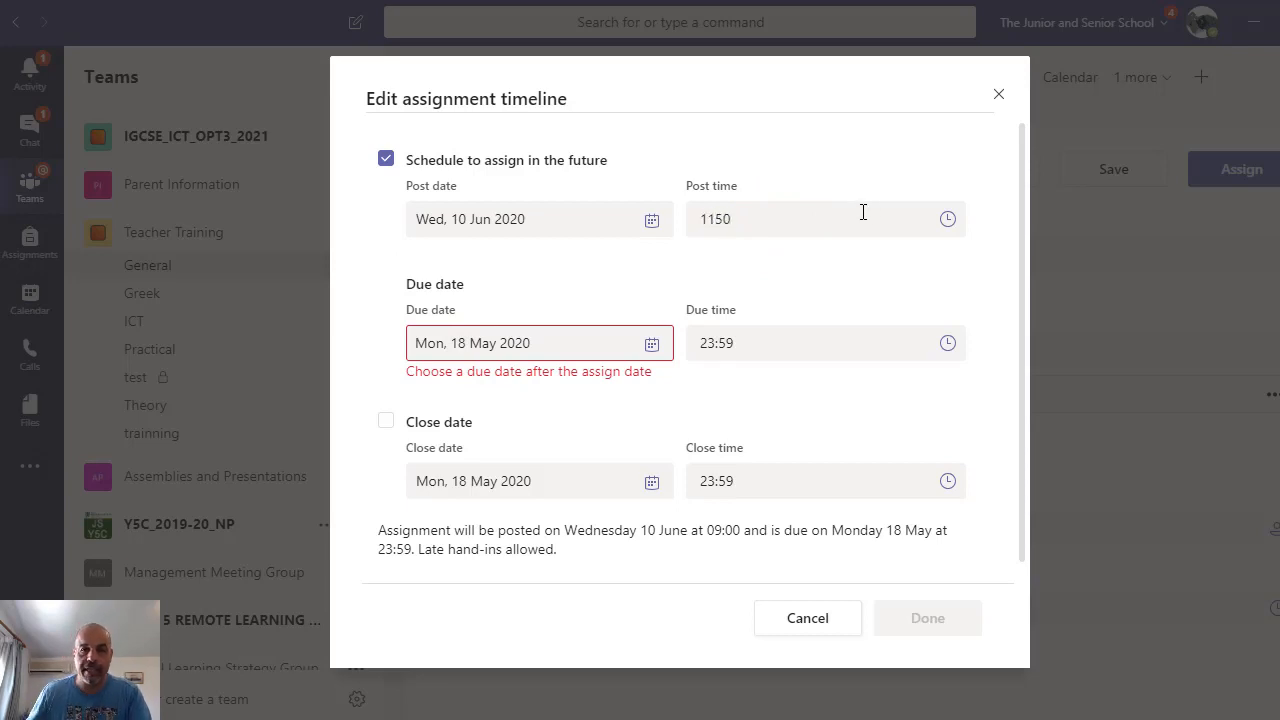
text(:50)
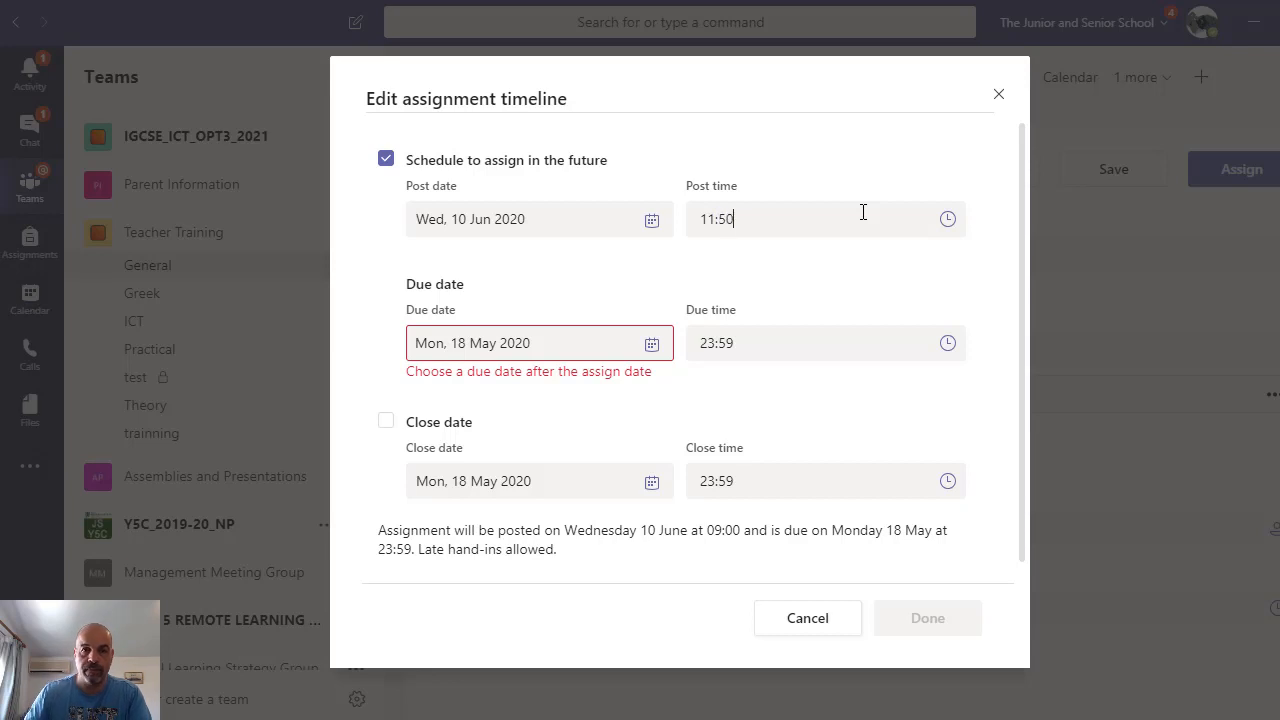
- Set the assignment's due date to 10 June 2020 and its due time to 13:35
click(553, 352)
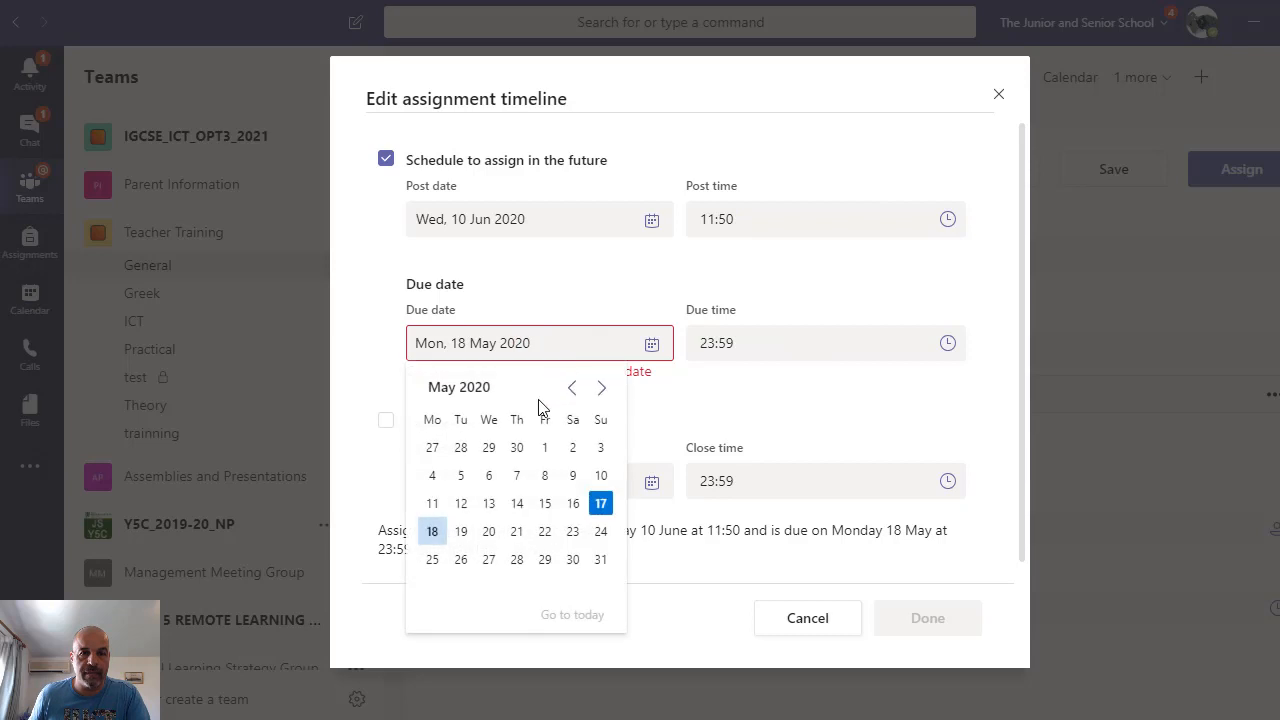
click(601, 389)
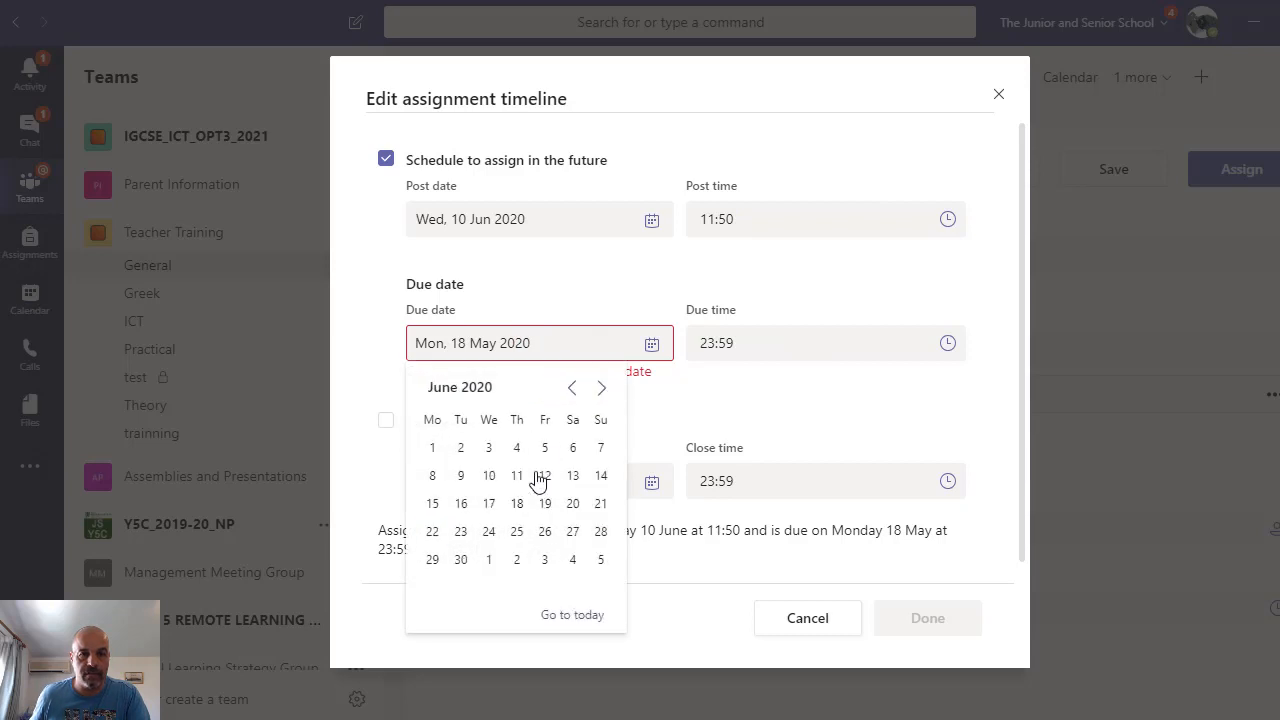
click(489, 475)
click(820, 335)
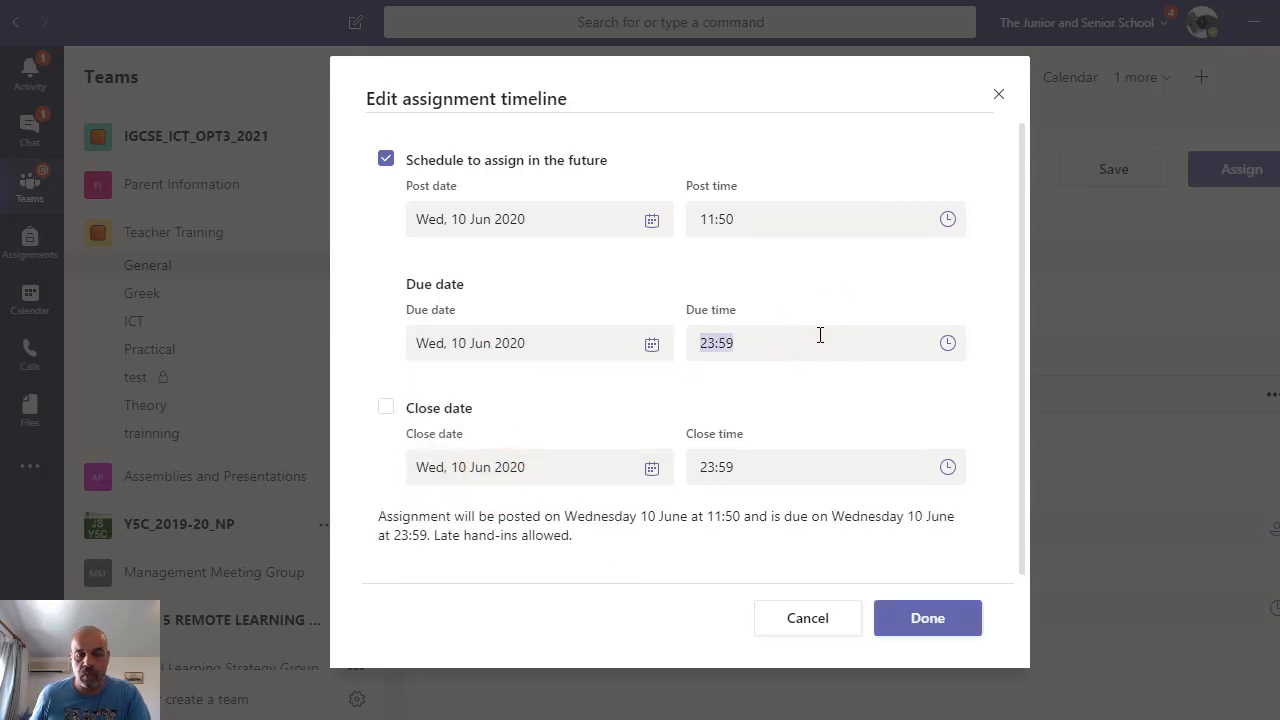
text(13)
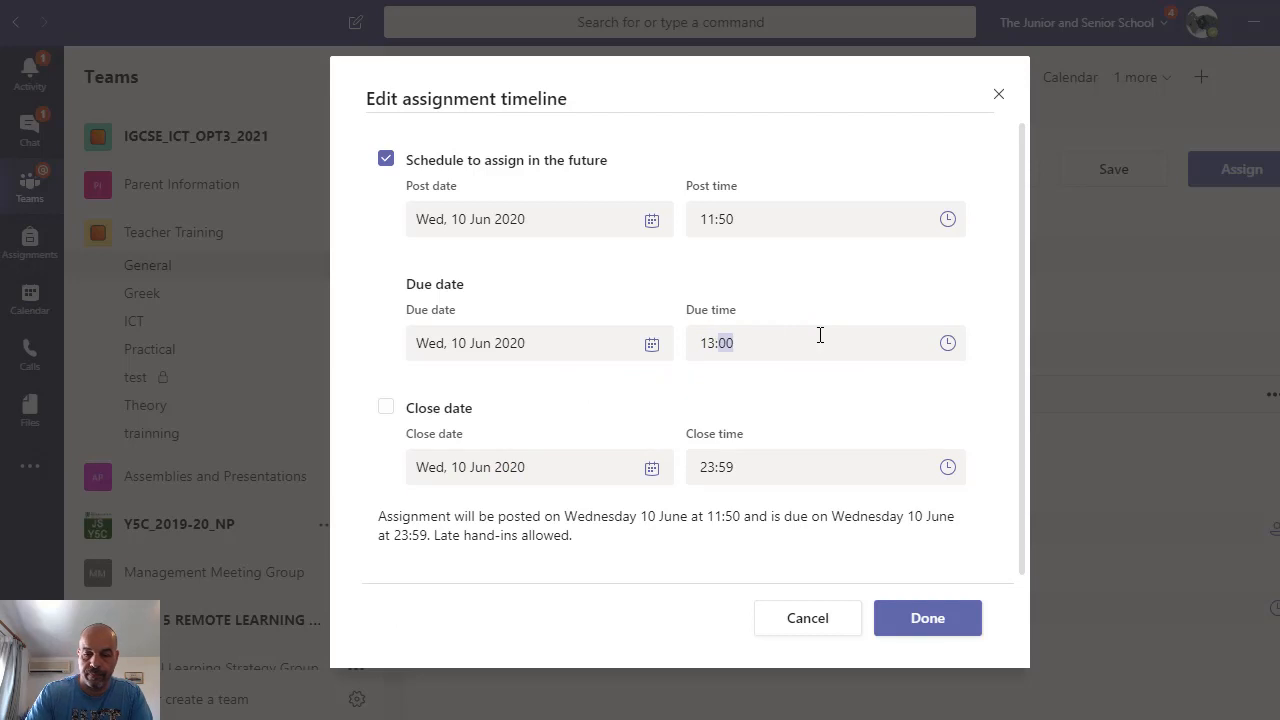
- Enable the close date so late hand-ins are blocked, accept the timeline, and schedule the assignment
click(400, 412)
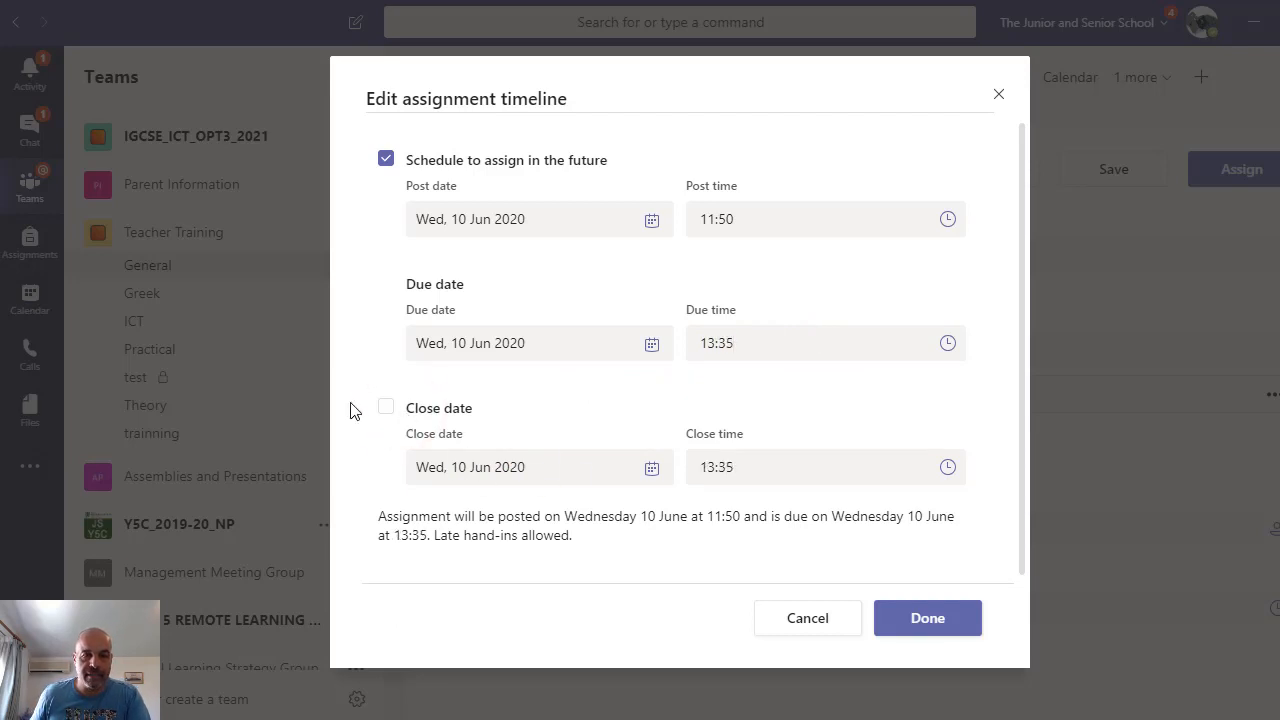
click(387, 408)
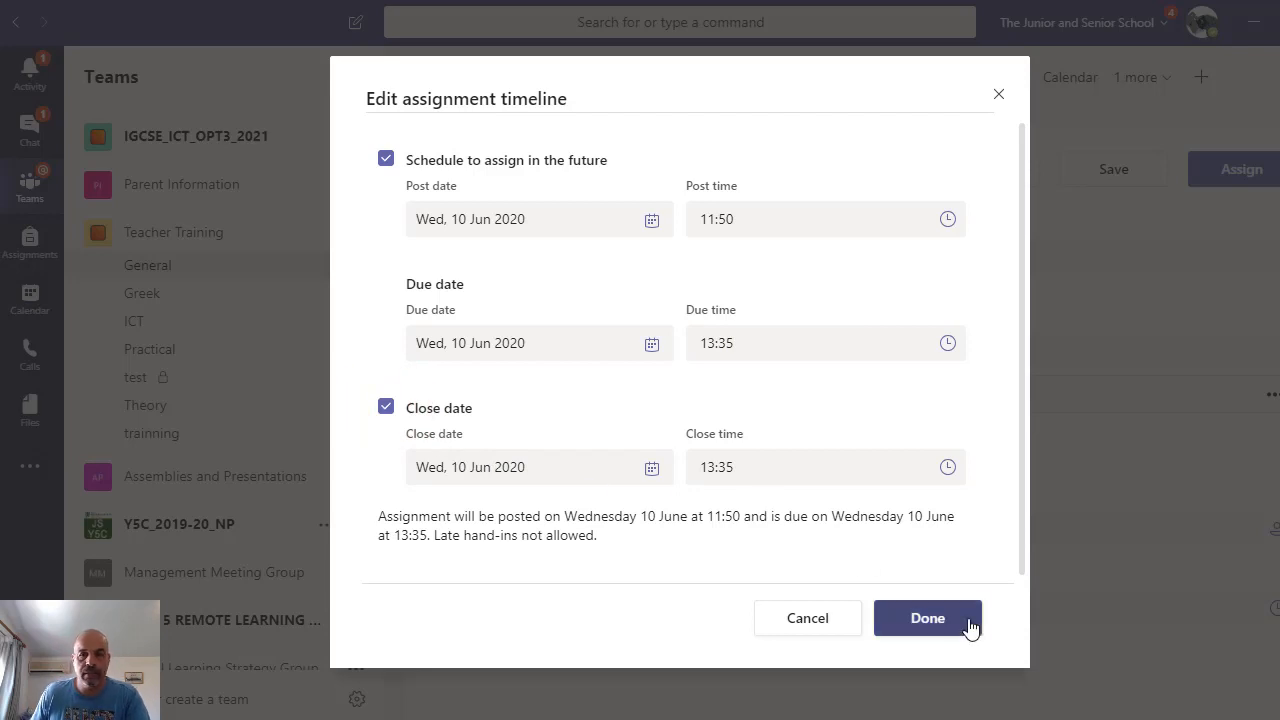
click(928, 618)
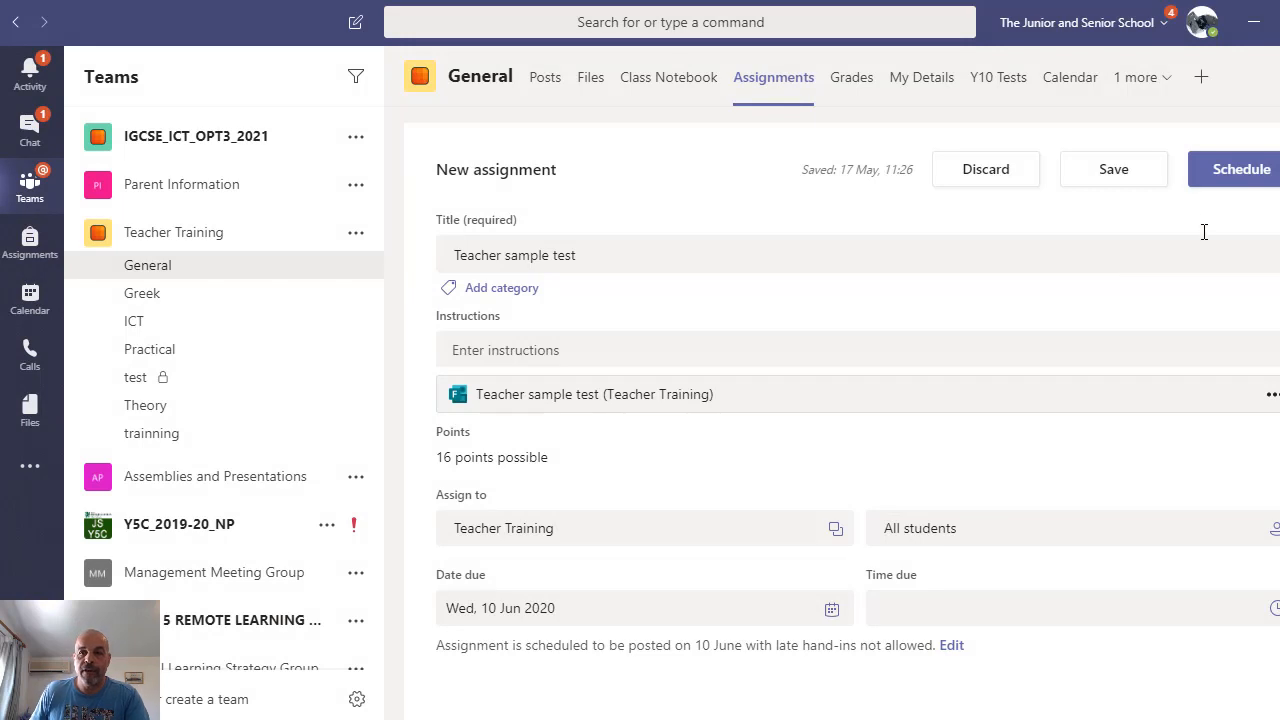
click(1236, 172)
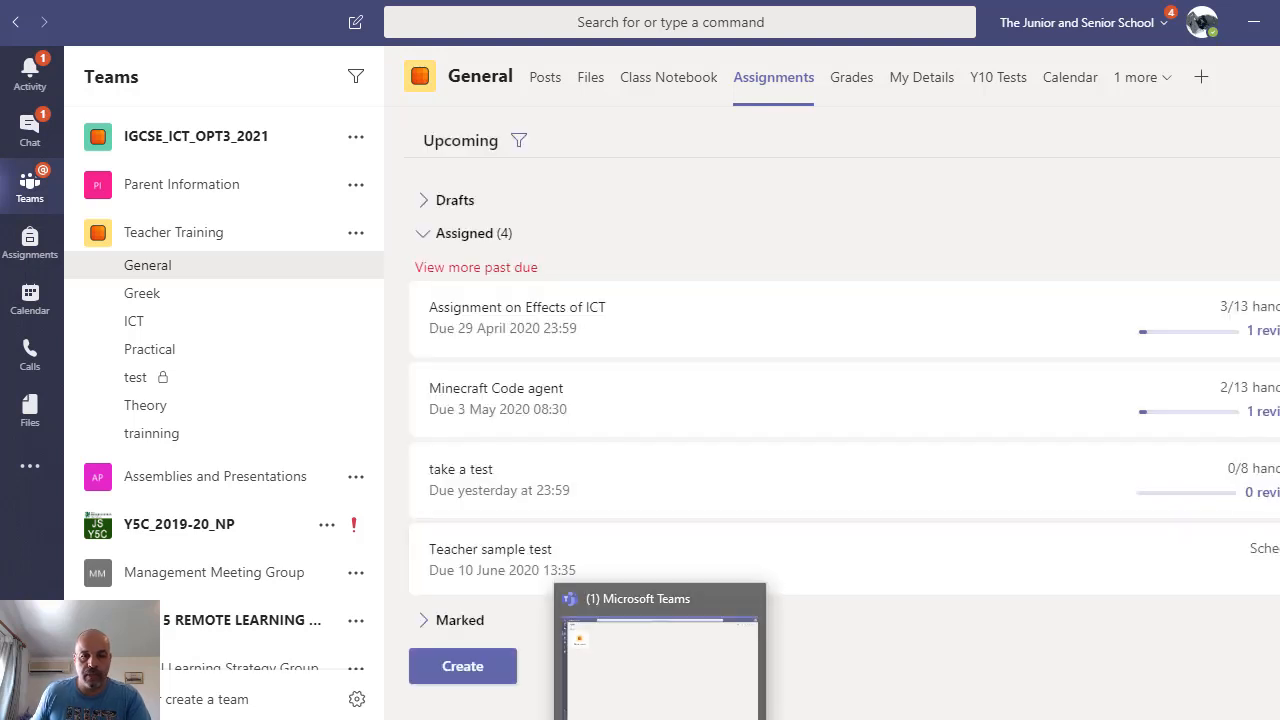
- Switch to the student's Teams window, check the assignments listed in the Teacher Training team, and minimise that window
drag(1279, 380, 636, 25)
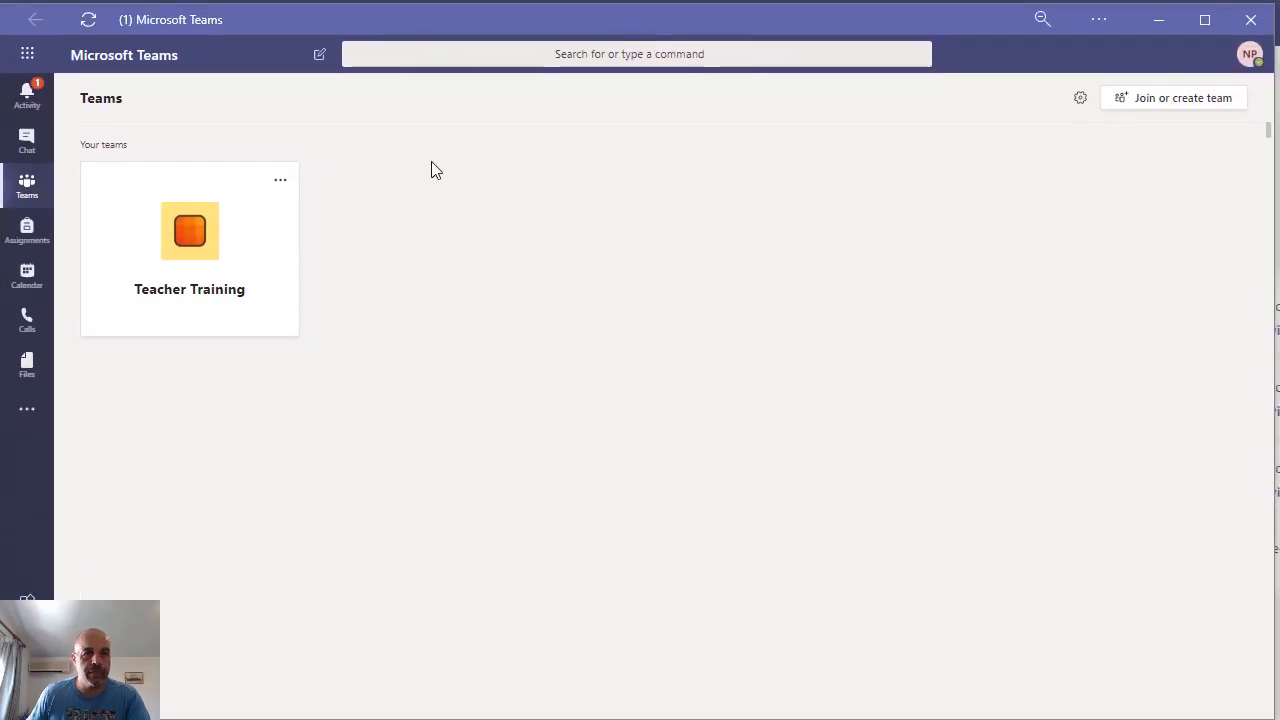
click(222, 275)
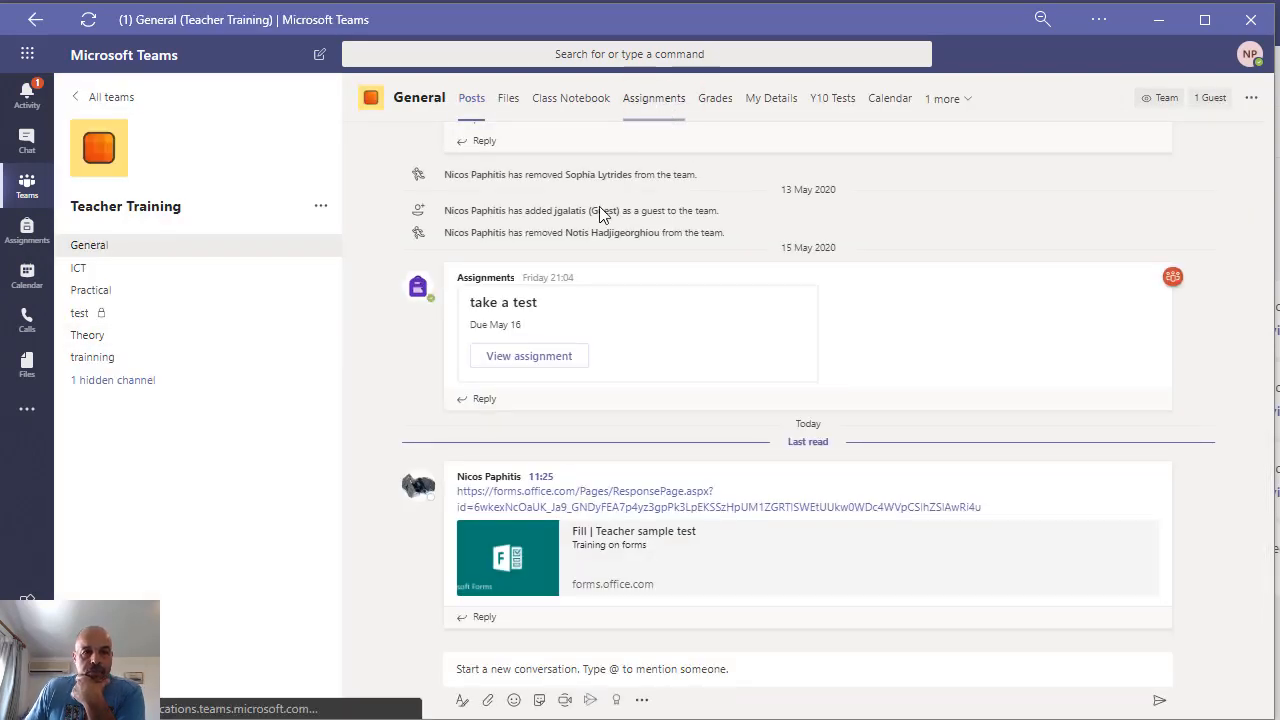
click(652, 100)
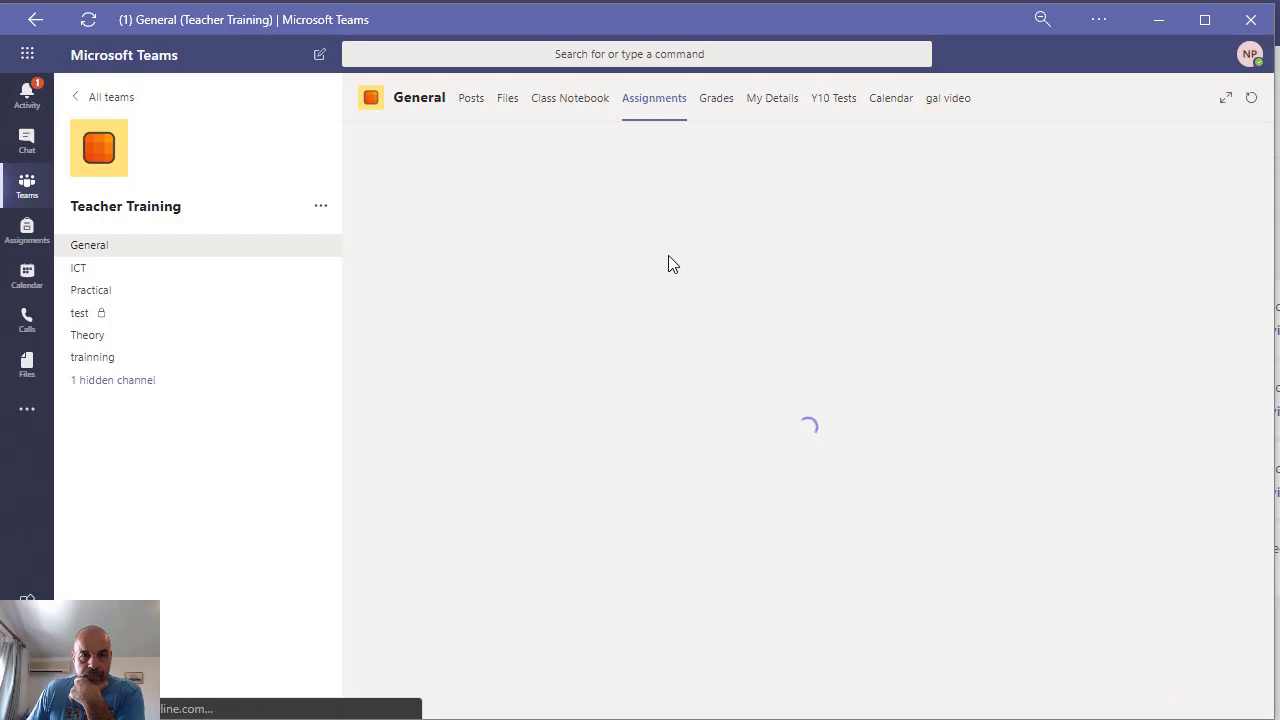
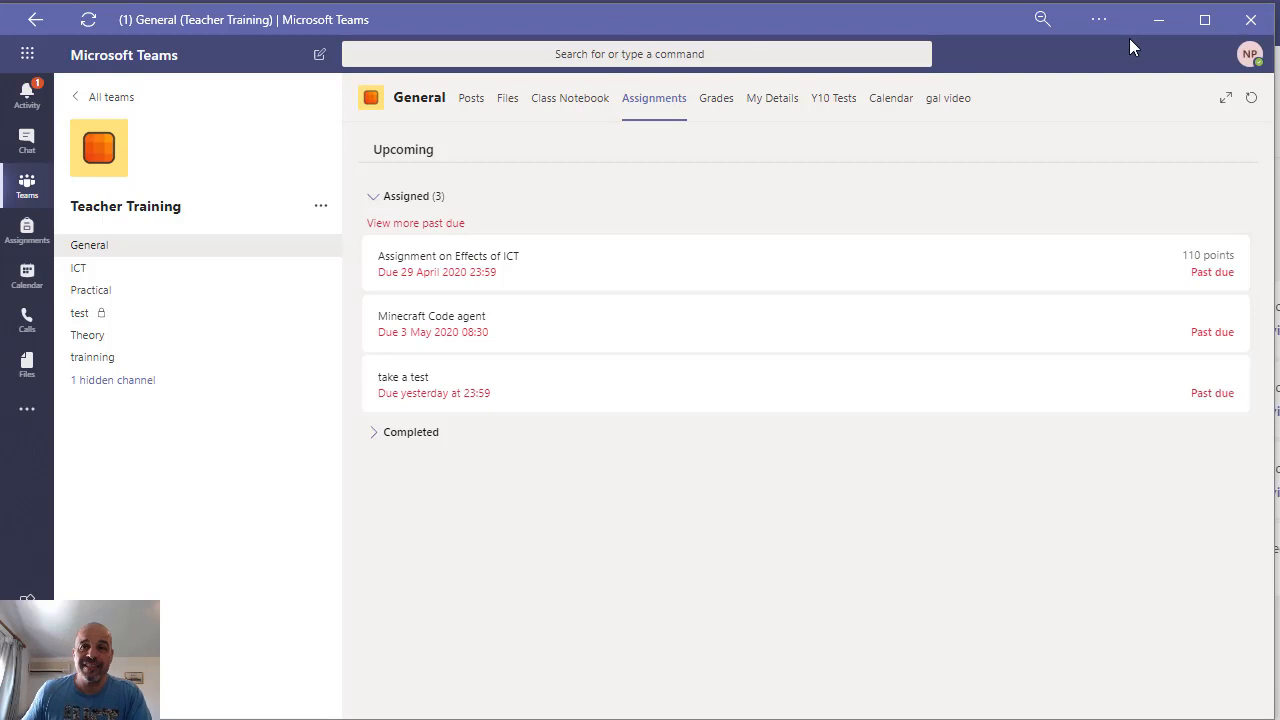
click(1158, 20)
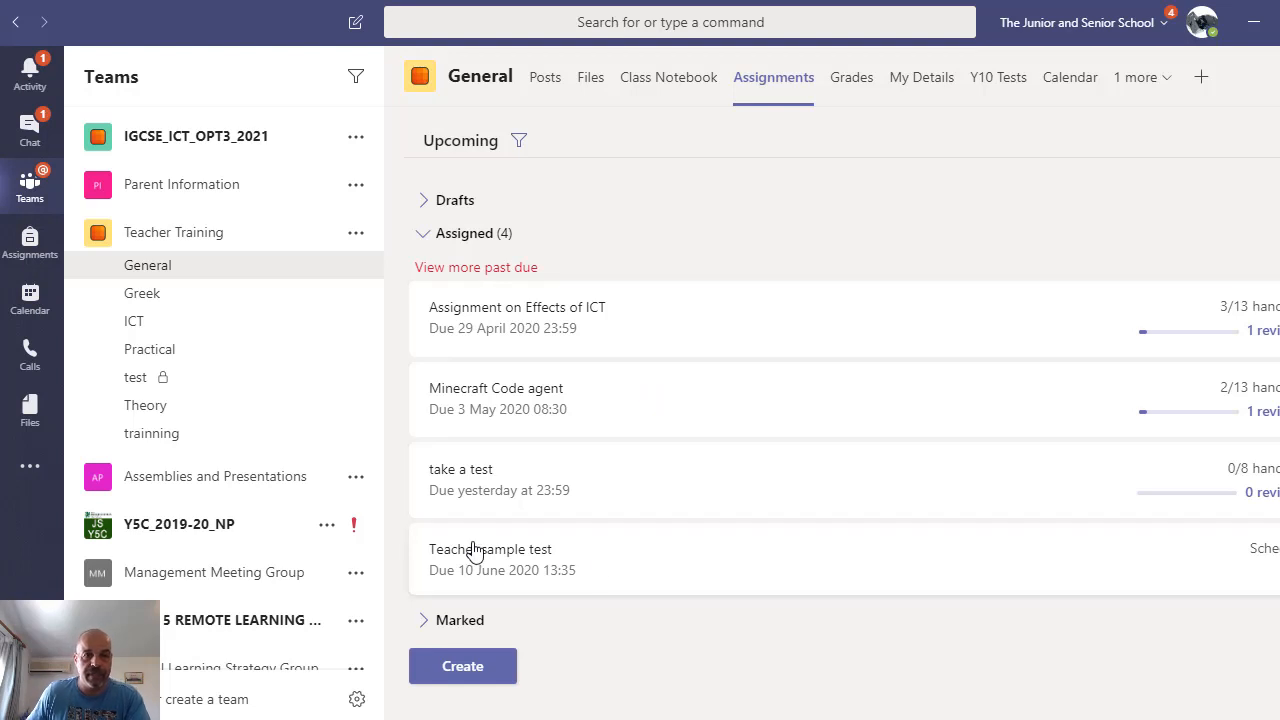
- Edit the scheduled Teacher sample test assignment to post immediately, due 17 May 2020 at 13:00, and save the update
click(542, 548)
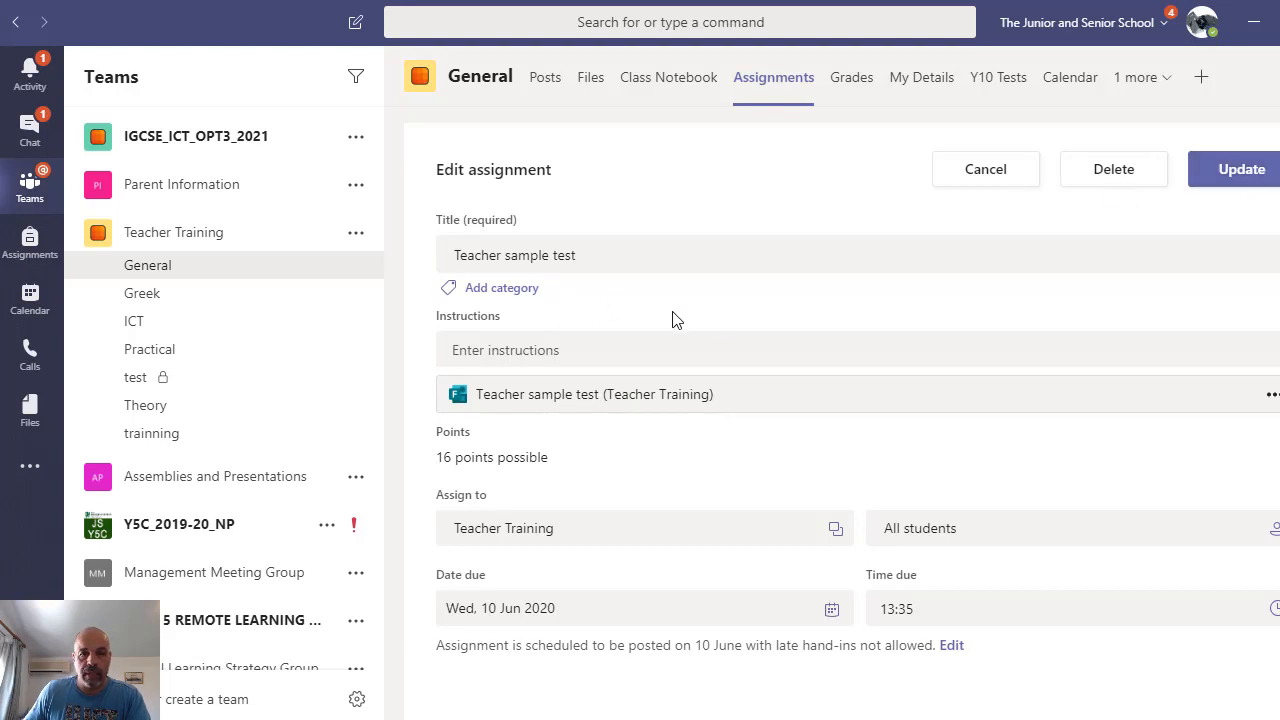
scroll(672, 318, down, 2)
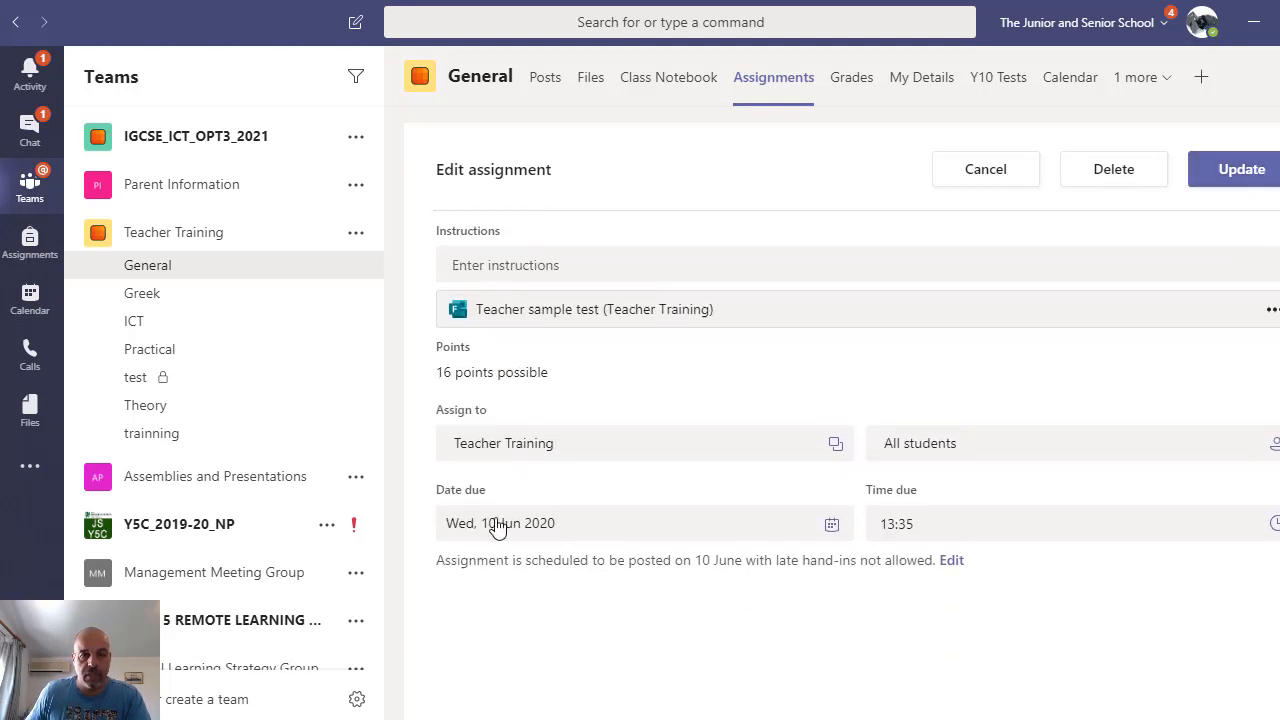
click(539, 523)
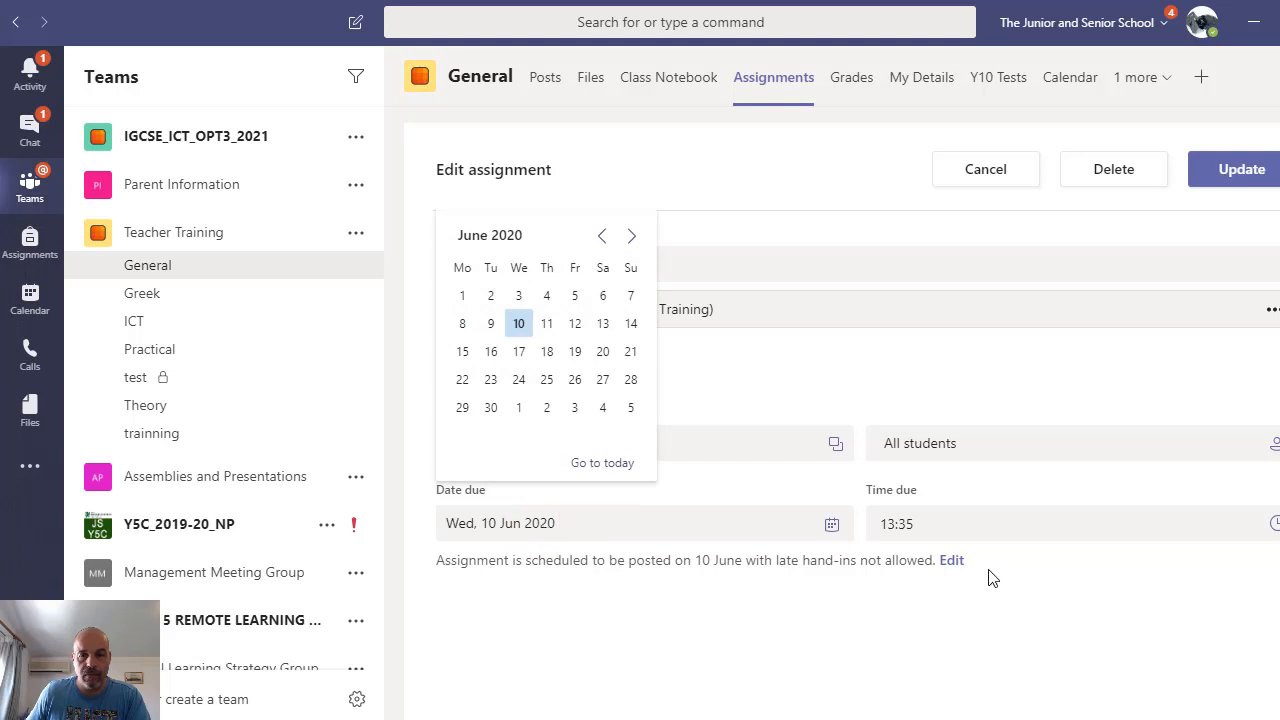
click(951, 561)
click(950, 563)
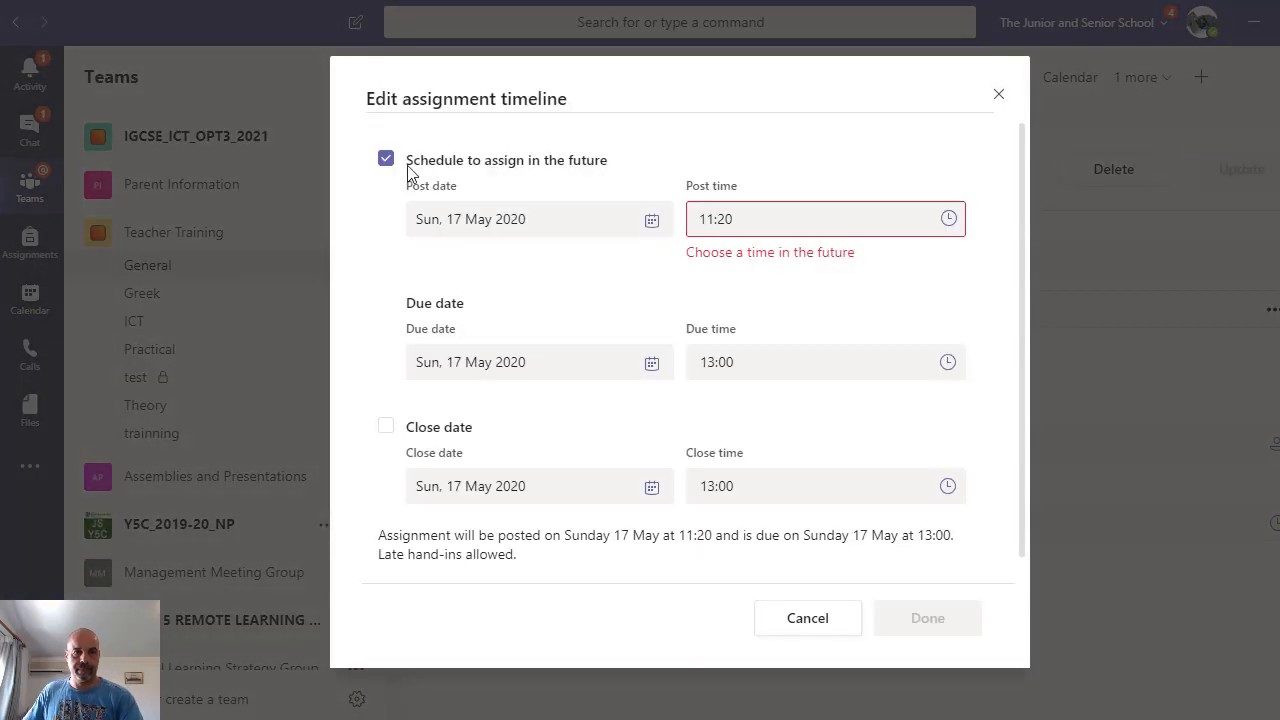
click(386, 160)
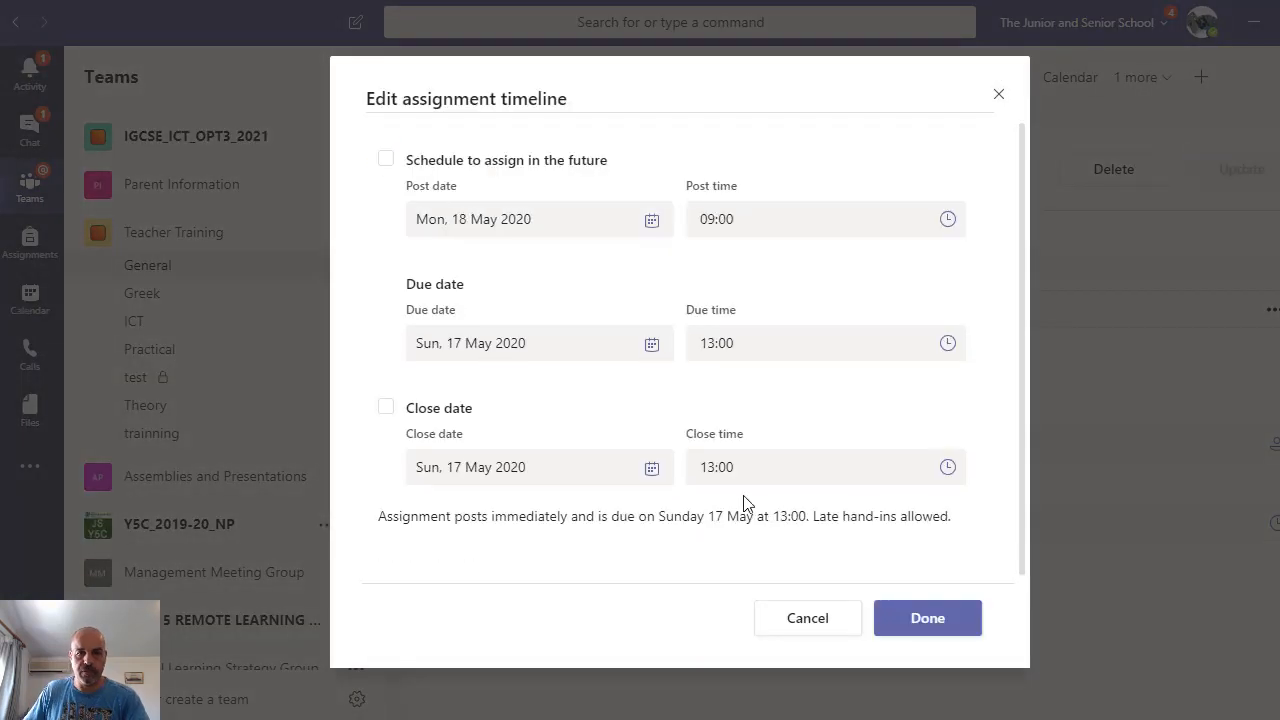
click(957, 615)
click(991, 603)
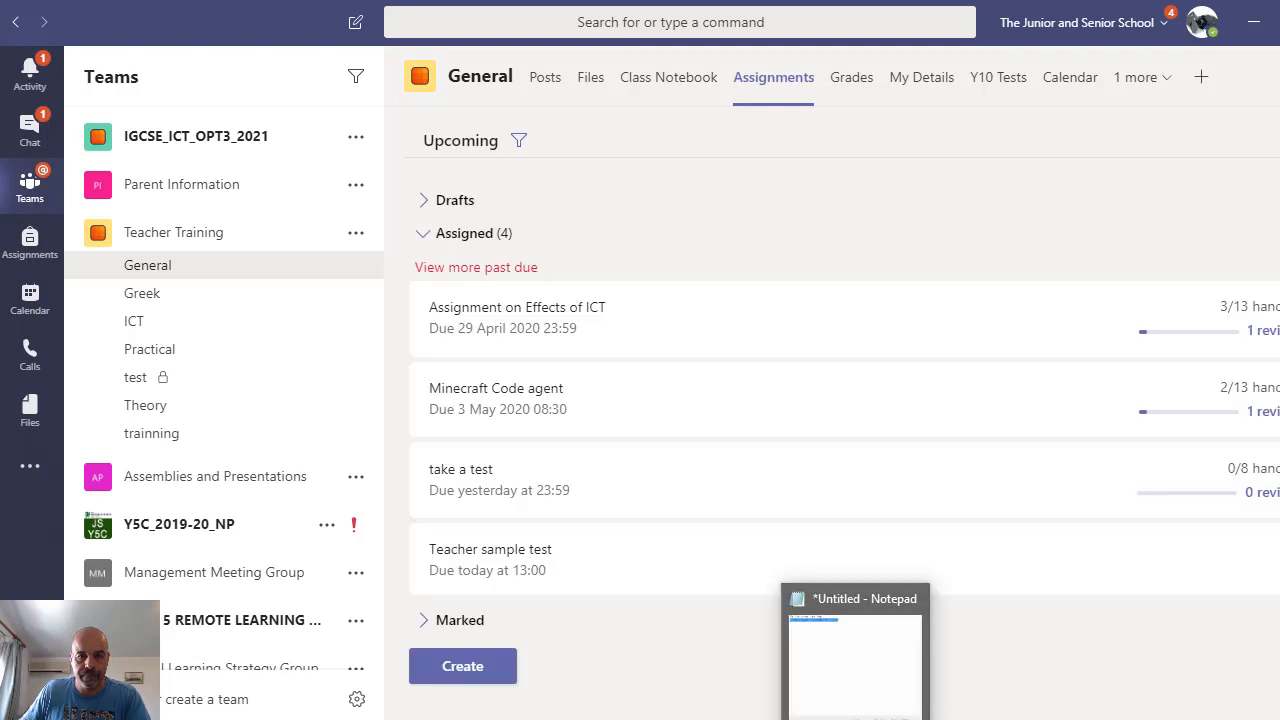
- Switch to the student's Teams window, refresh the Teacher Training assignments, and open the quiz in the Teacher sample test assignment
click(660, 712)
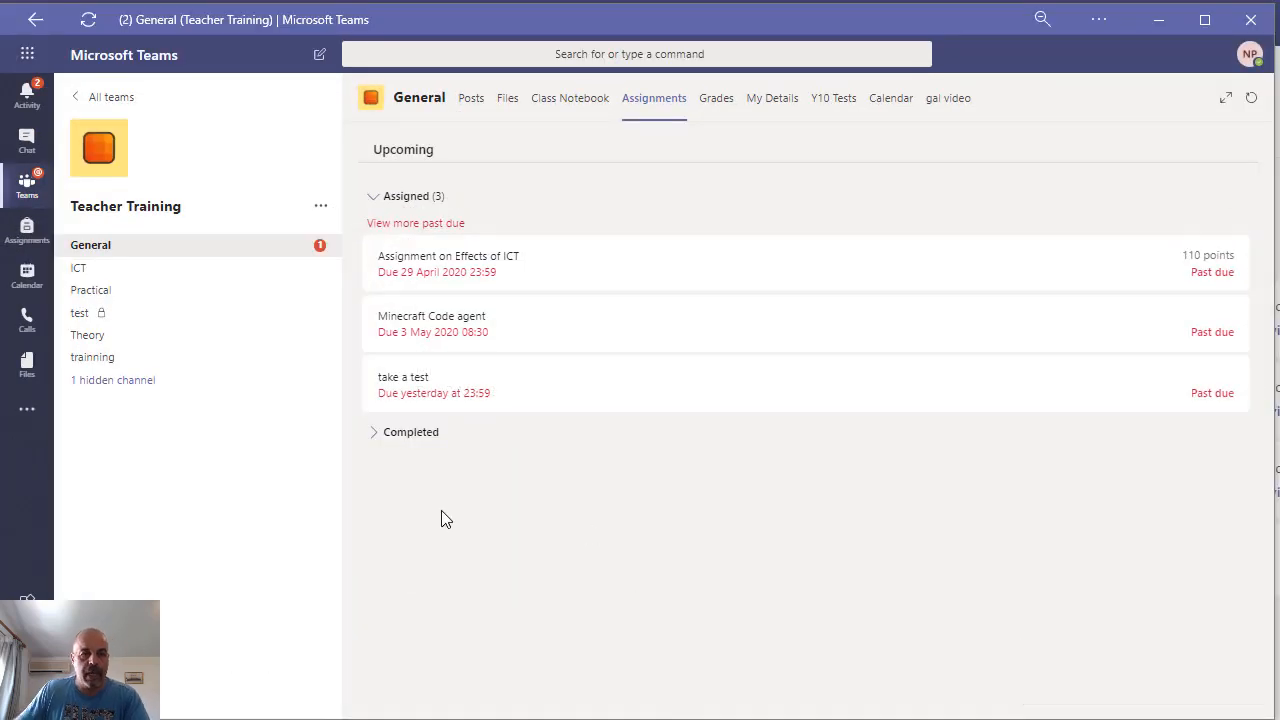
click(470, 100)
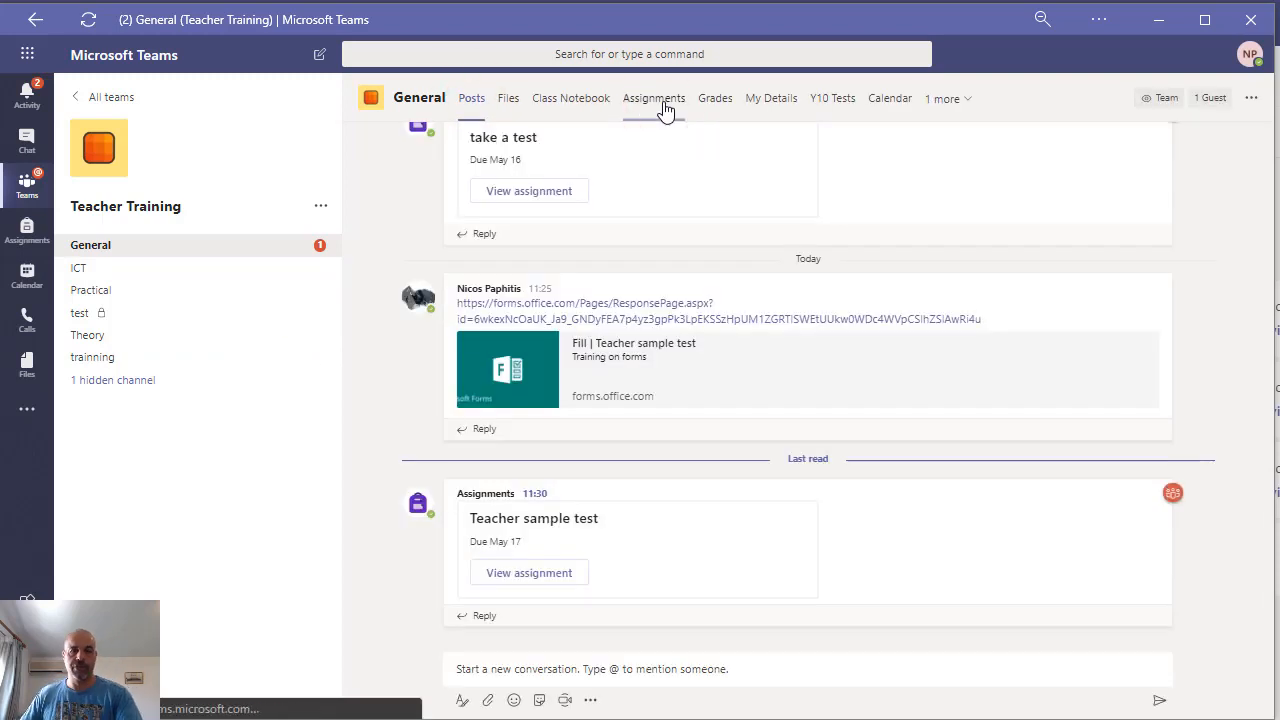
click(660, 102)
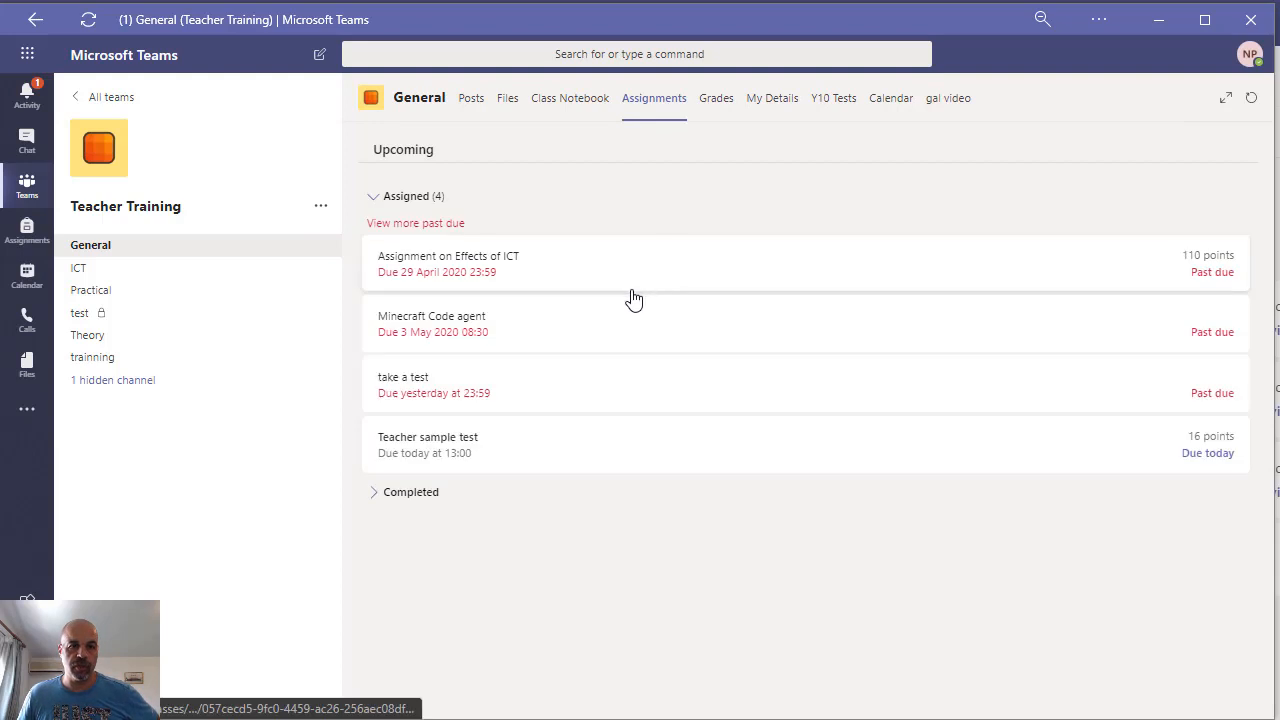
click(537, 458)
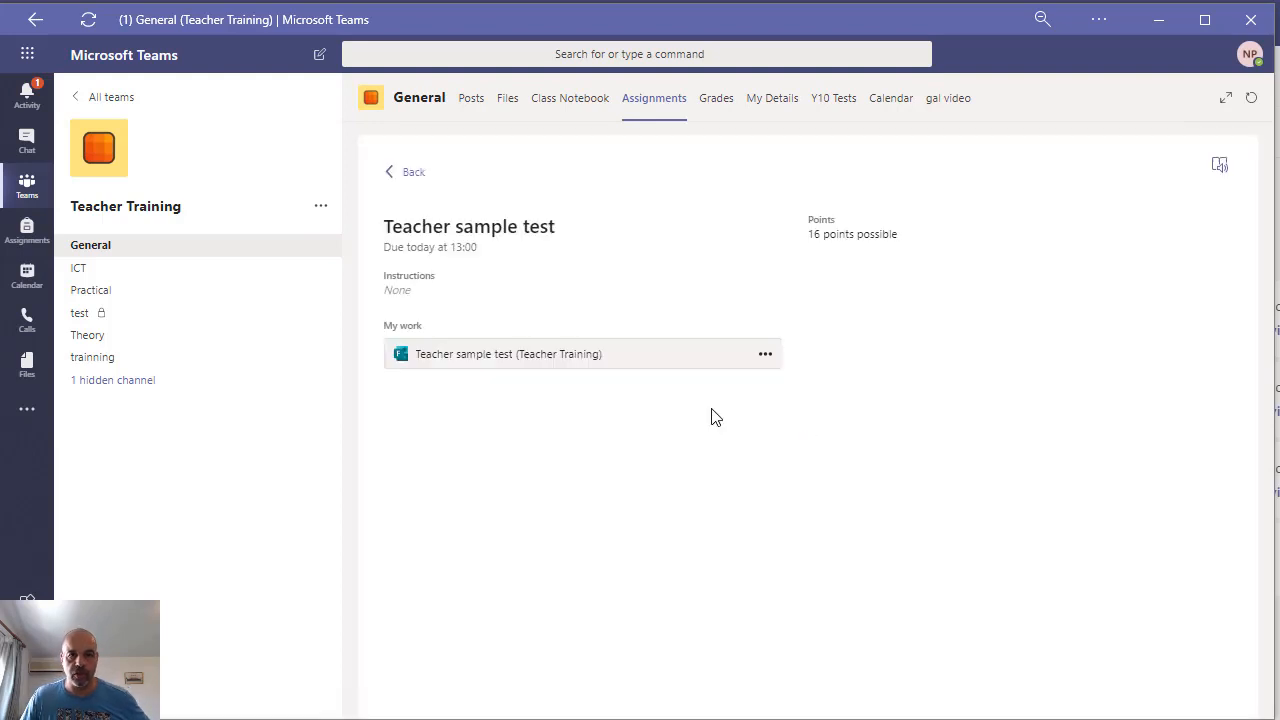
click(563, 362)
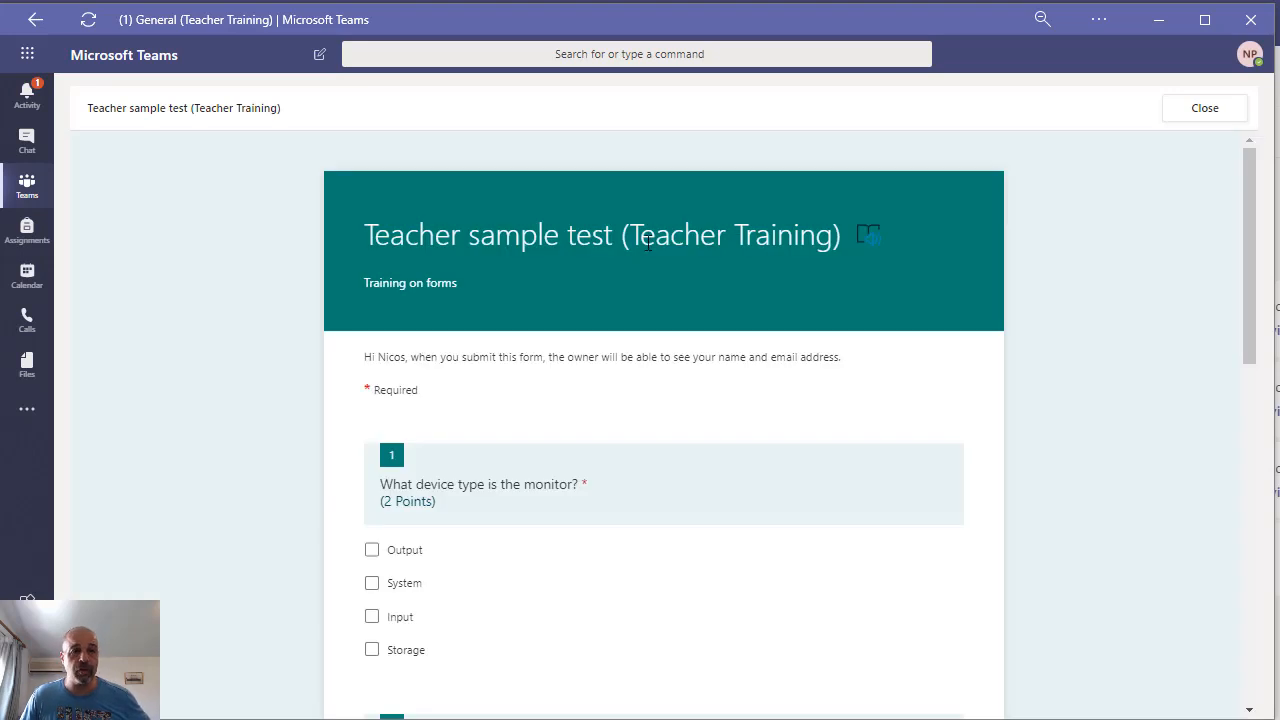
- Try to advance past the unanswered first page, and answer Output for question 1 and 2x for question 2
scroll(580, 250, down, 10)
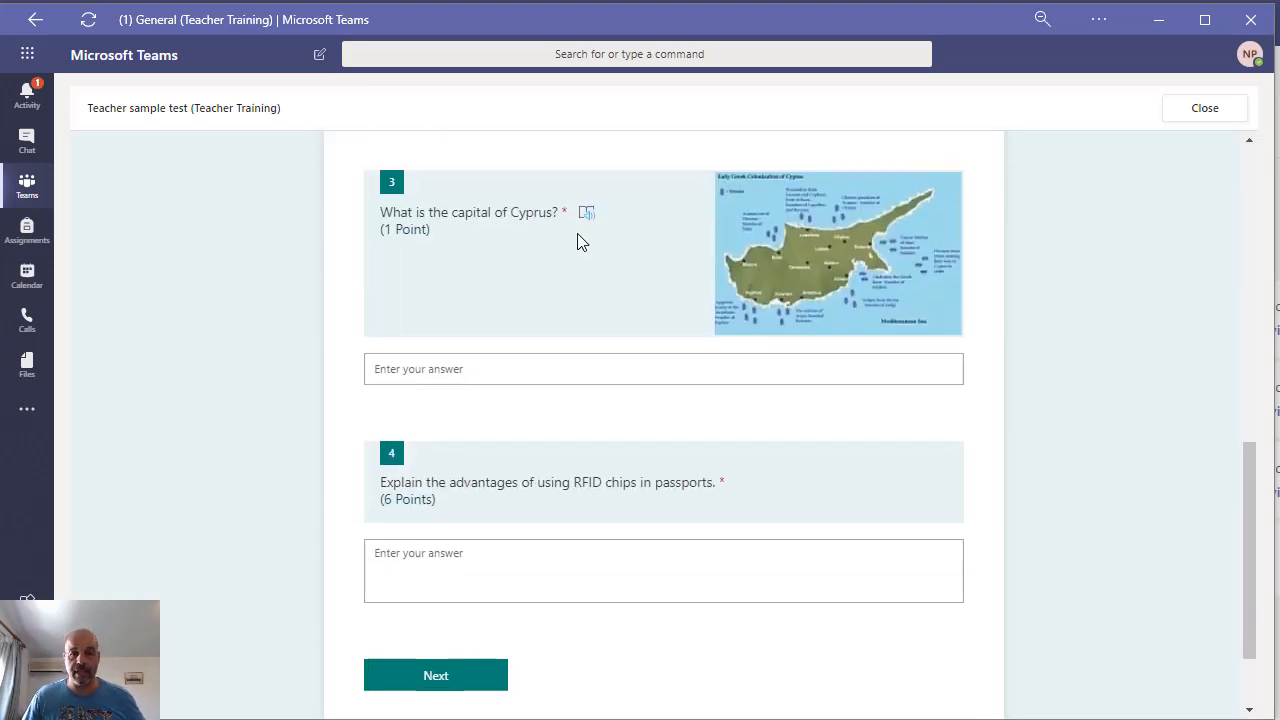
click(470, 566)
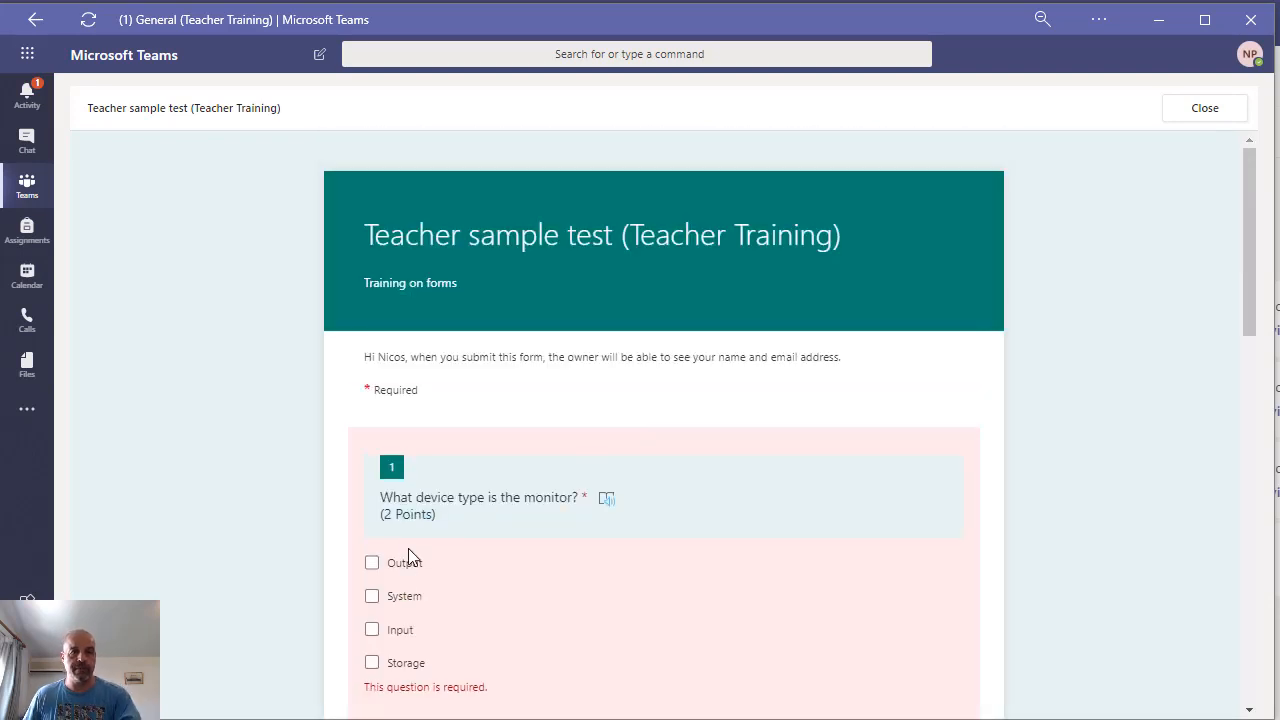
click(408, 553)
scroll(415, 530, down, 4)
scroll(415, 440, down, 1)
click(372, 322)
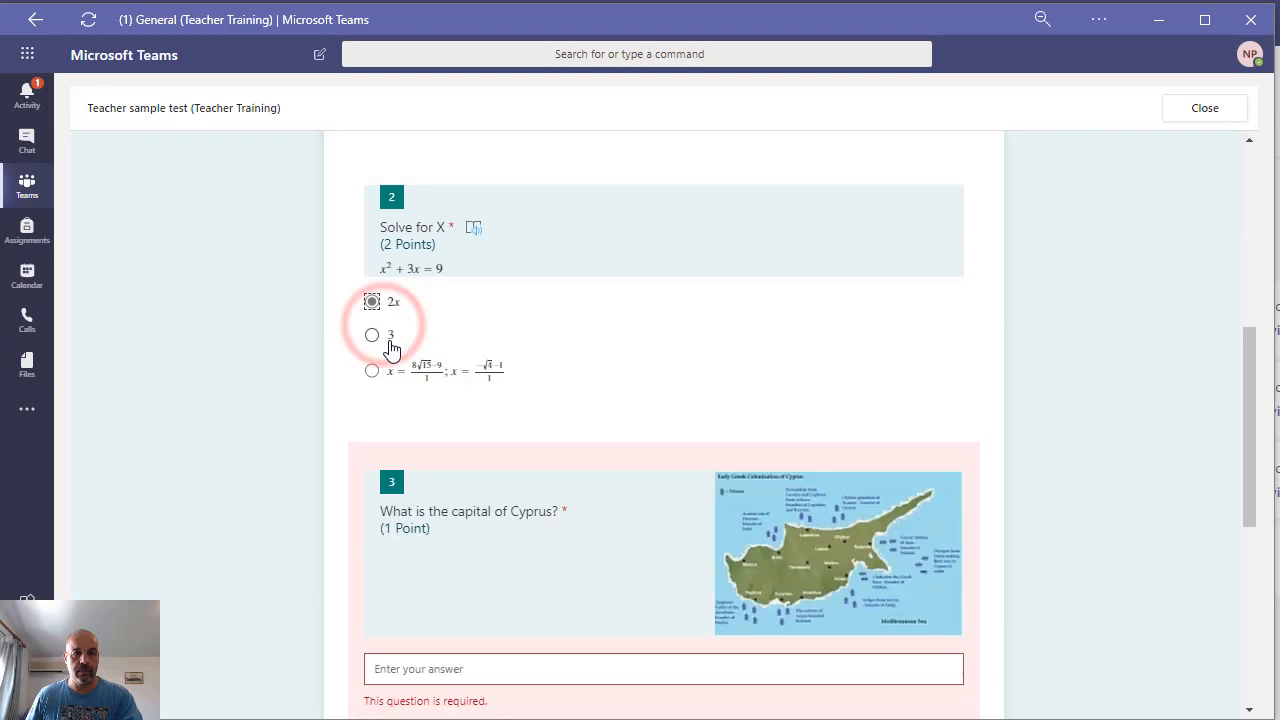
- Answer question 3 with "srth" and question 4 with "wrhw 4rw45y", and advance to the quiz's second page
click(477, 667)
text(srth)
scroll(491, 665, down, 4)
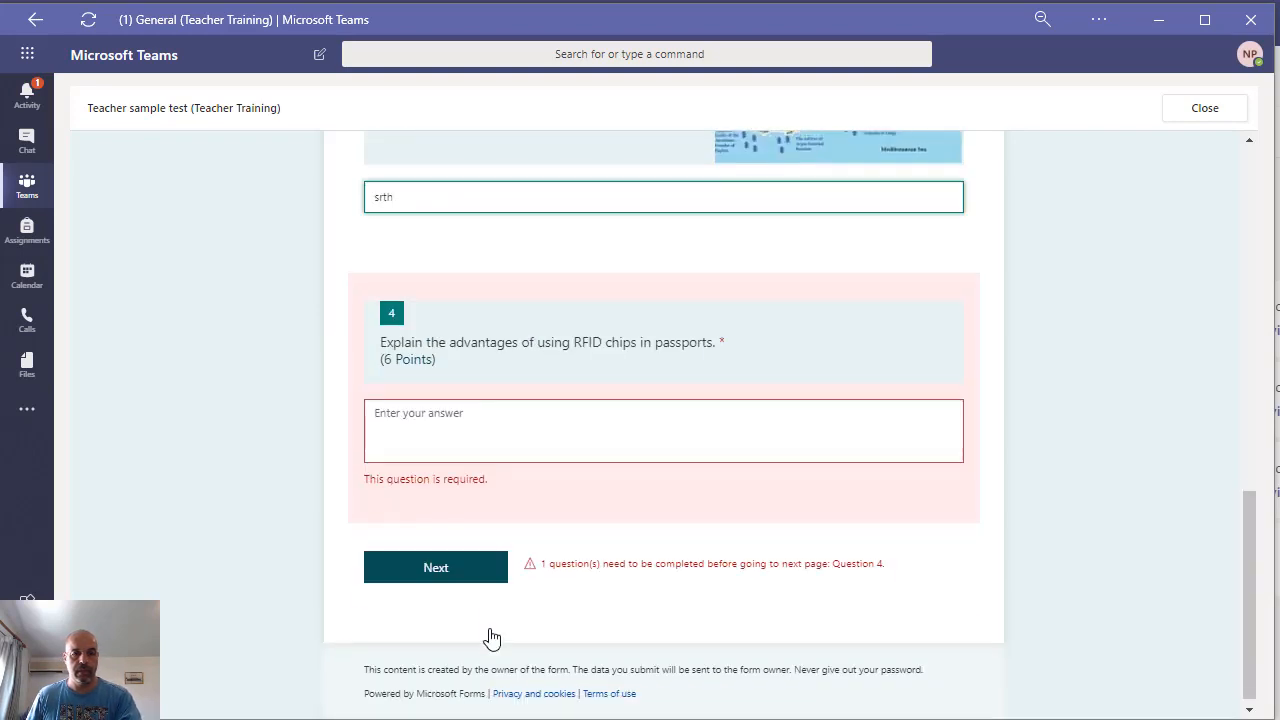
click(462, 458)
text(srtns anvdly)
click(466, 553)
- Answer Barney for question 5, fill question 6 with random sample text starting "qe r4tw45 ye5", and submit the quiz
scroll(576, 298, down, 10)
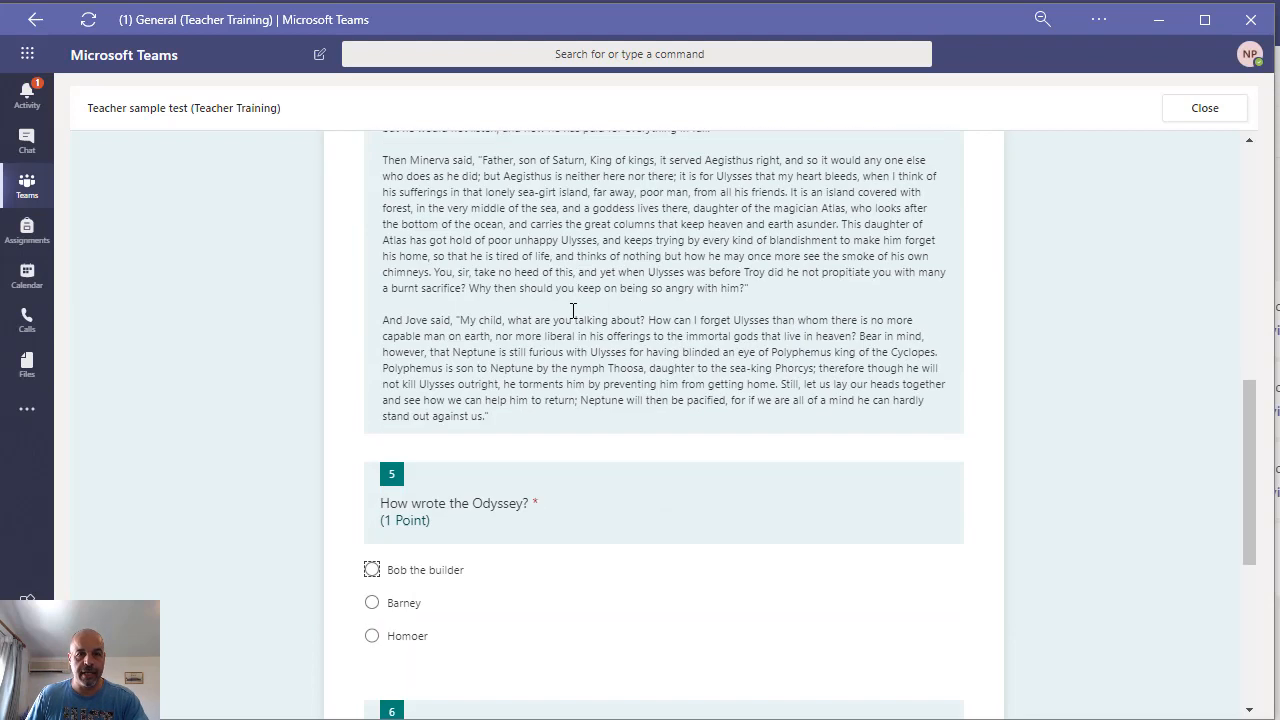
click(395, 248)
click(489, 459)
text(qe r4tw45 ye5 yj6e56j 356u 35uw4  5 w u6 w 56 w45u w45  uw45)
click(650, 612)
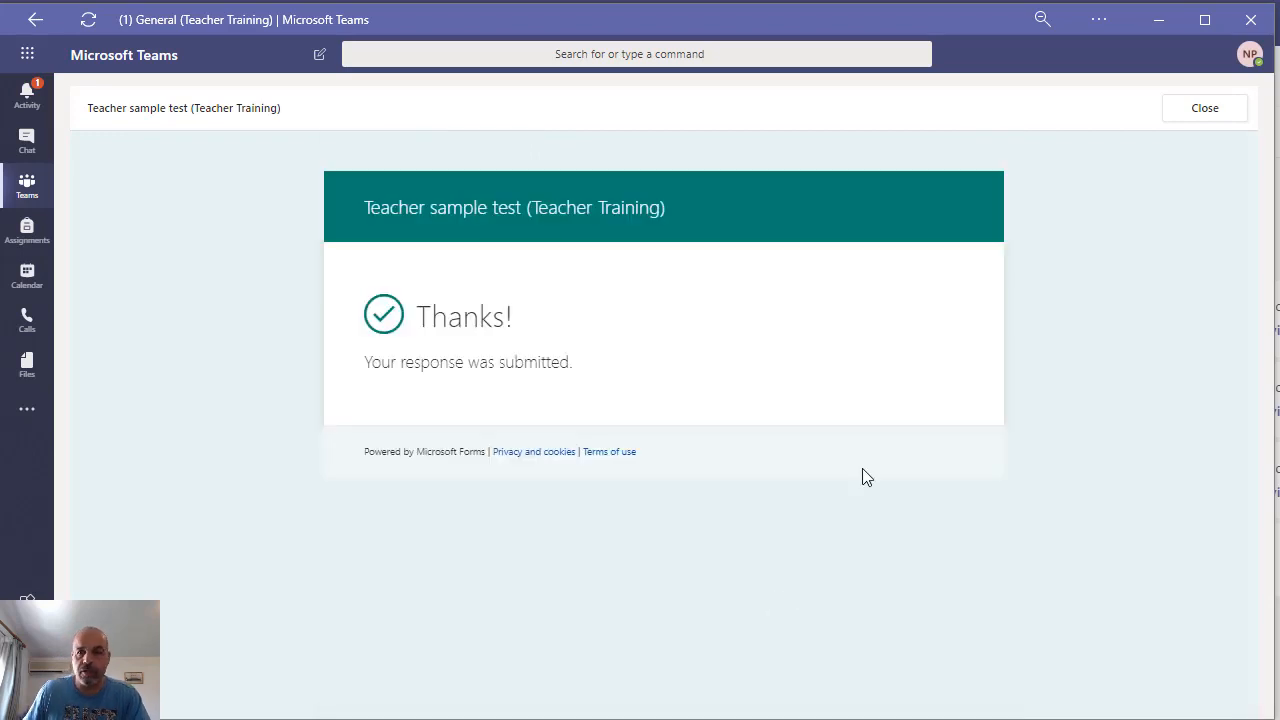
- Close the submitted form, reopen the quiz from the assignment to check whether it can be retaken, and close it
click(1205, 118)
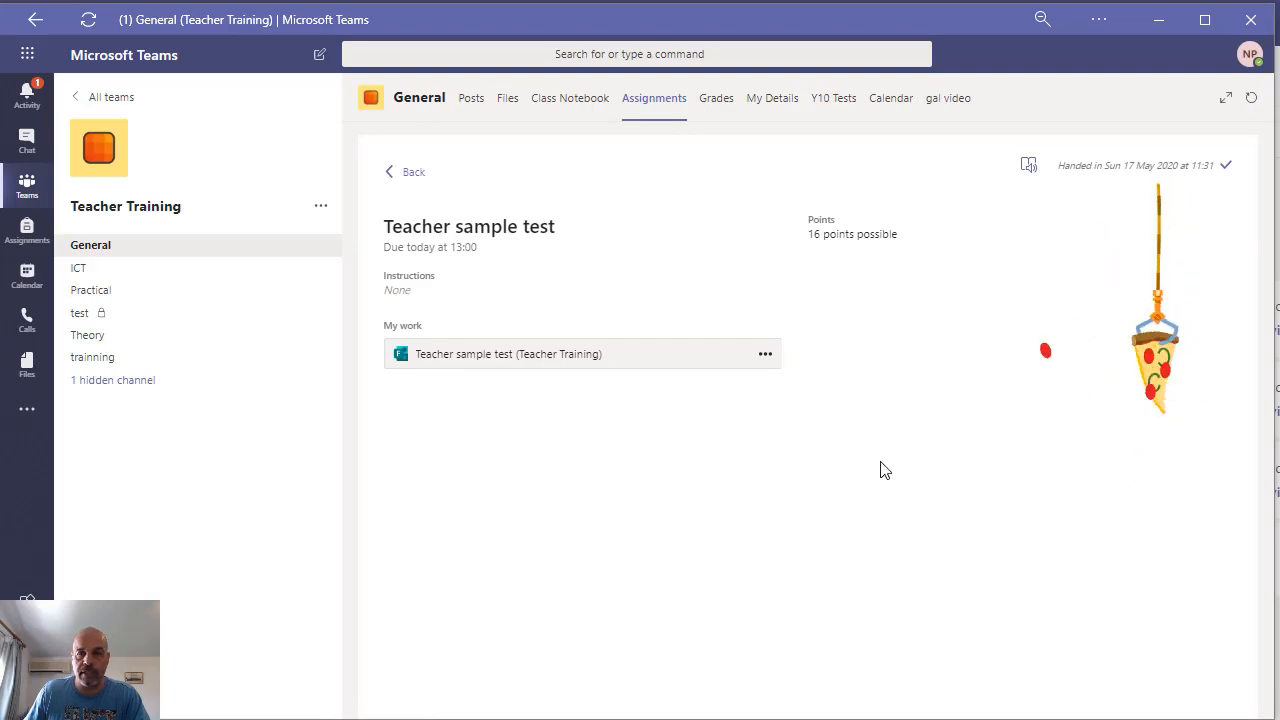
click(531, 364)
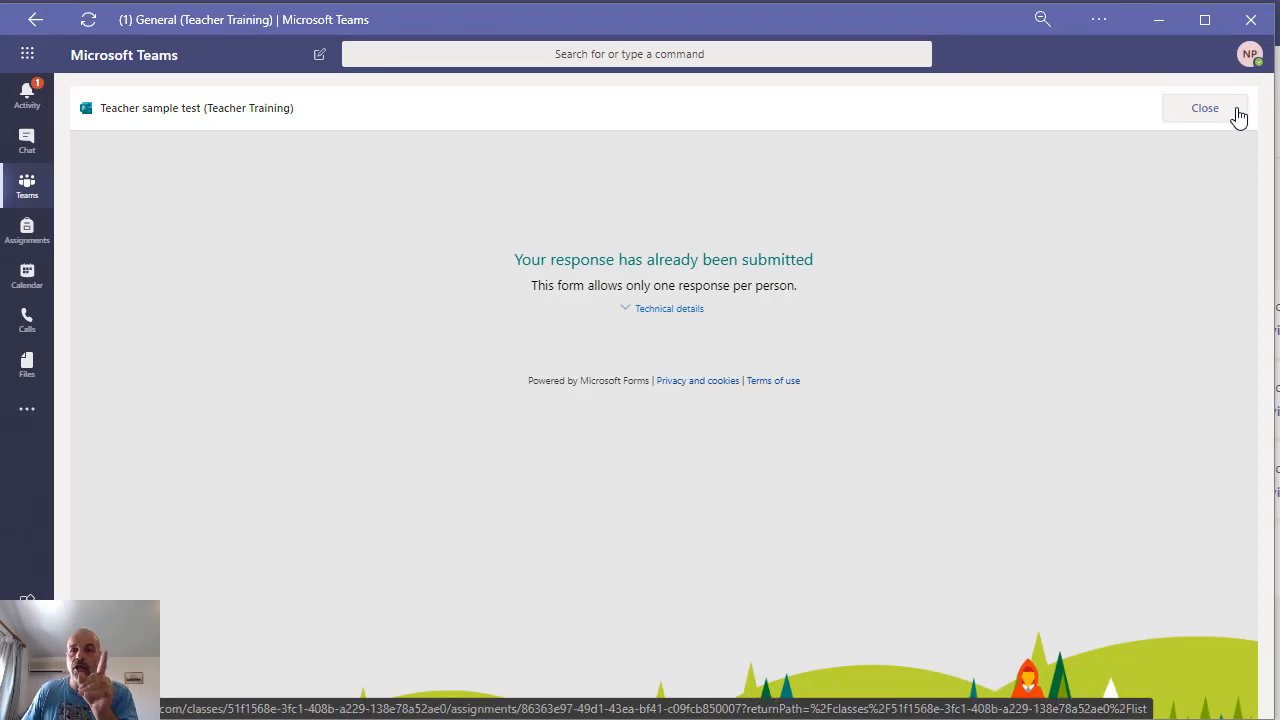
click(1196, 117)
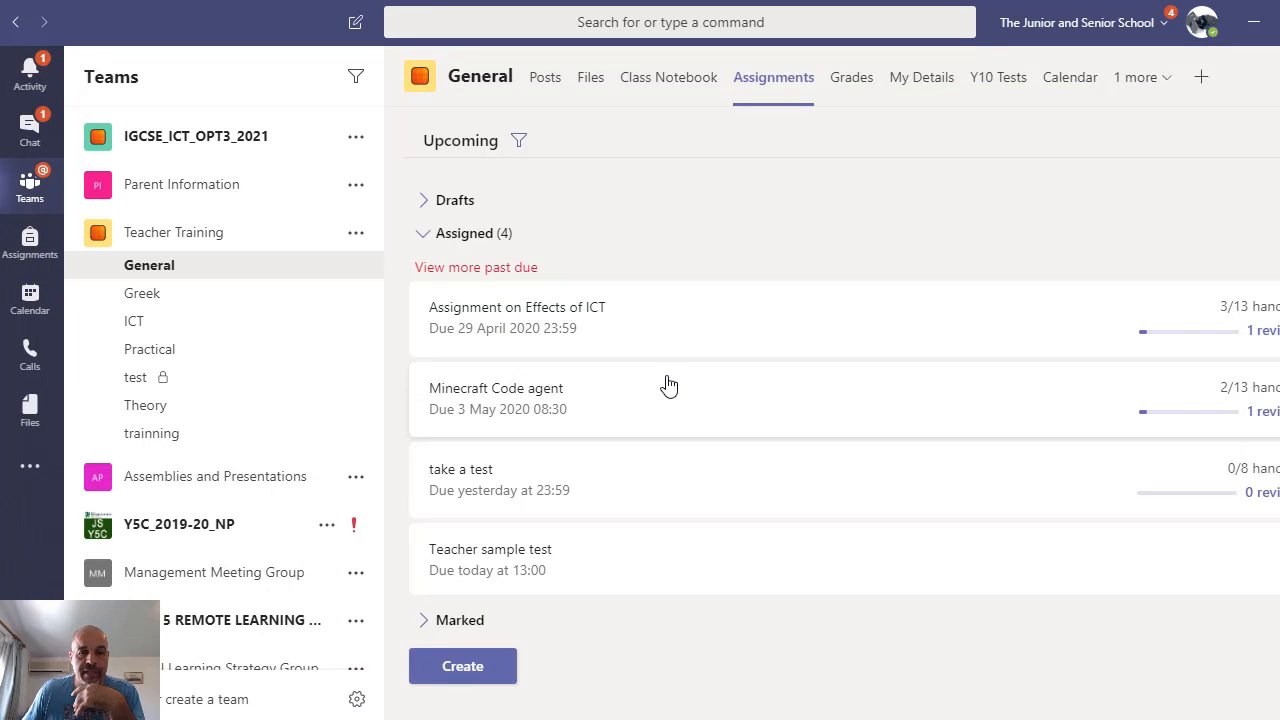
- In the teacher's Teams window, open the Teacher sample test assignment and the student's handed-in response for review
click(500, 563)
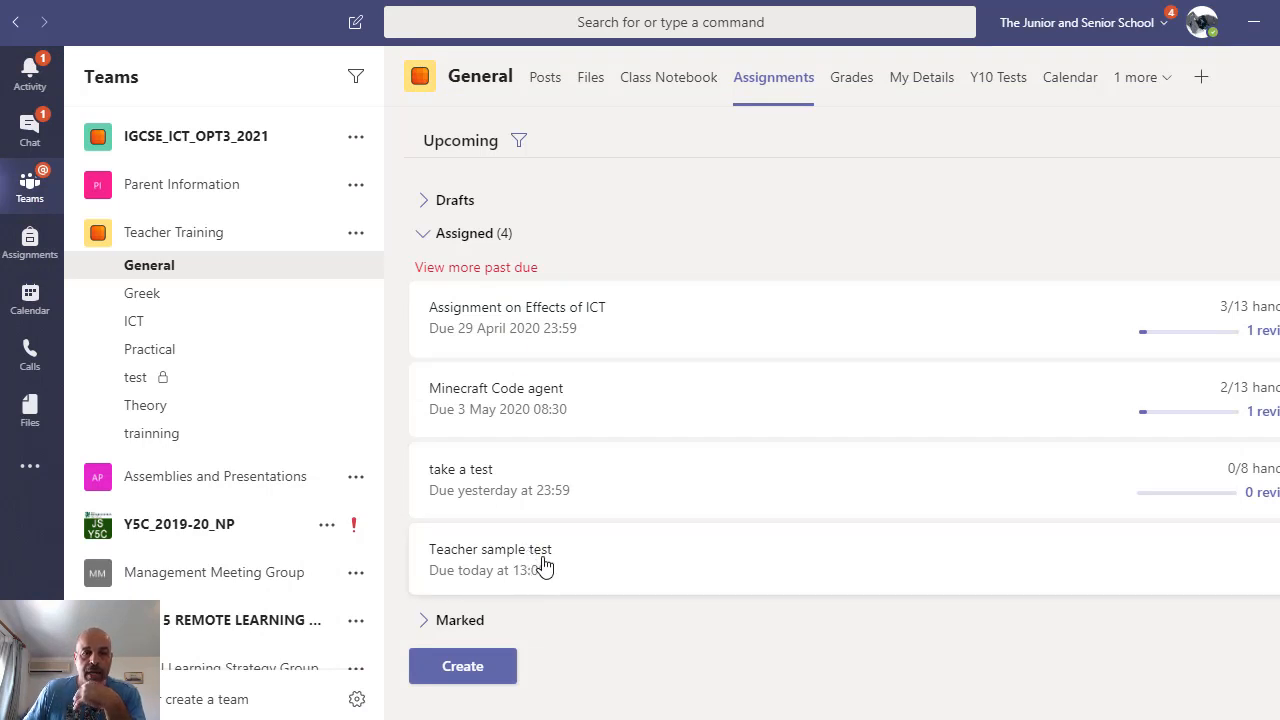
click(662, 570)
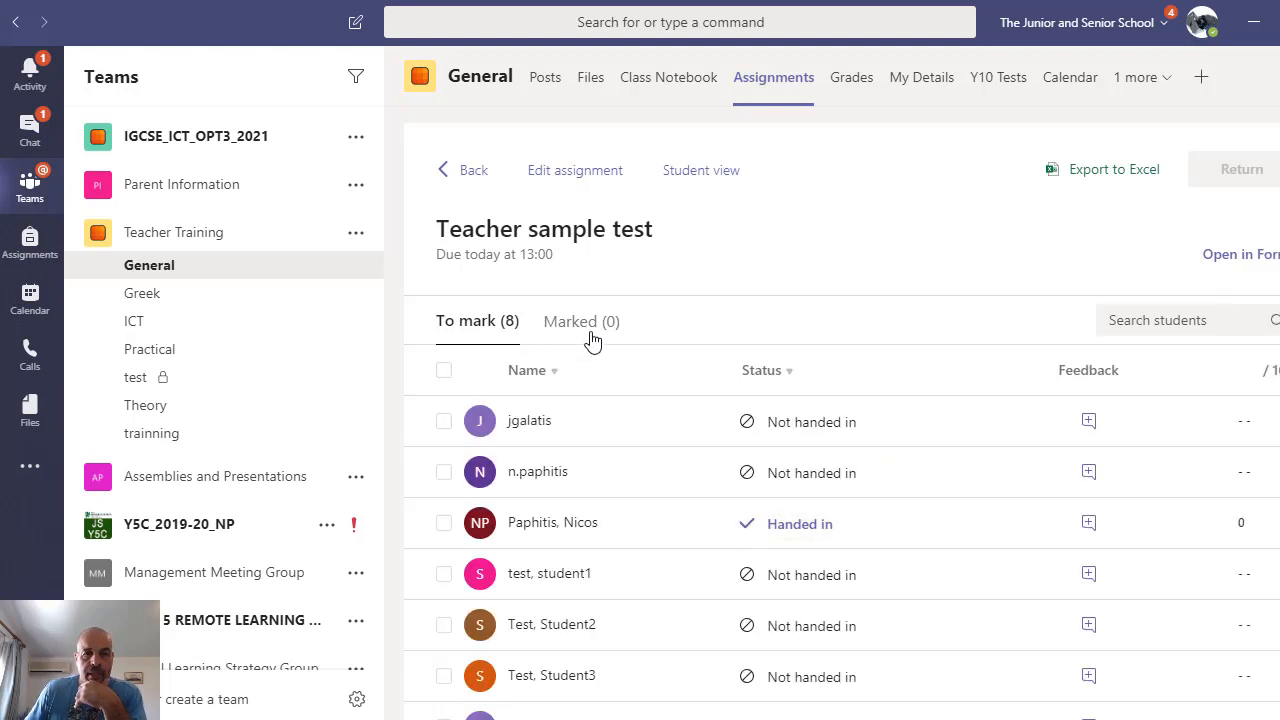
click(563, 523)
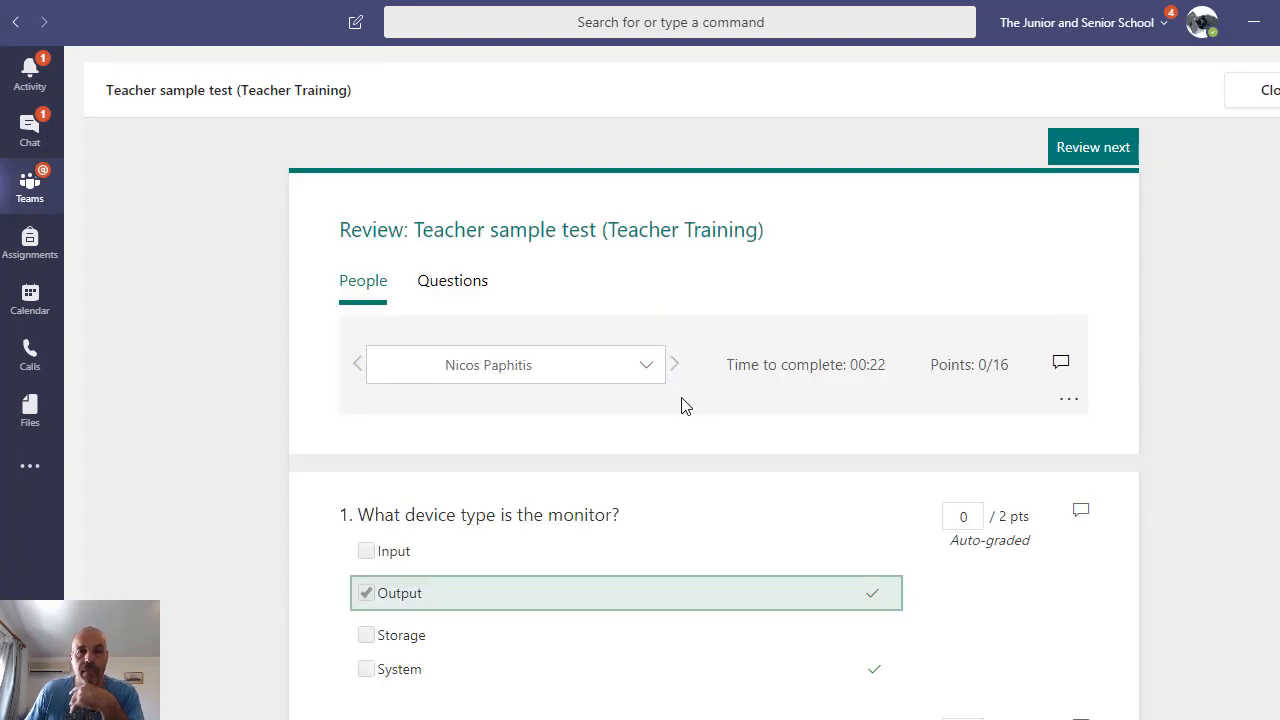
- Examine the student's answers, the auto-graded points, the correct answers, and the questions that need review
scroll(683, 404, down, 15)
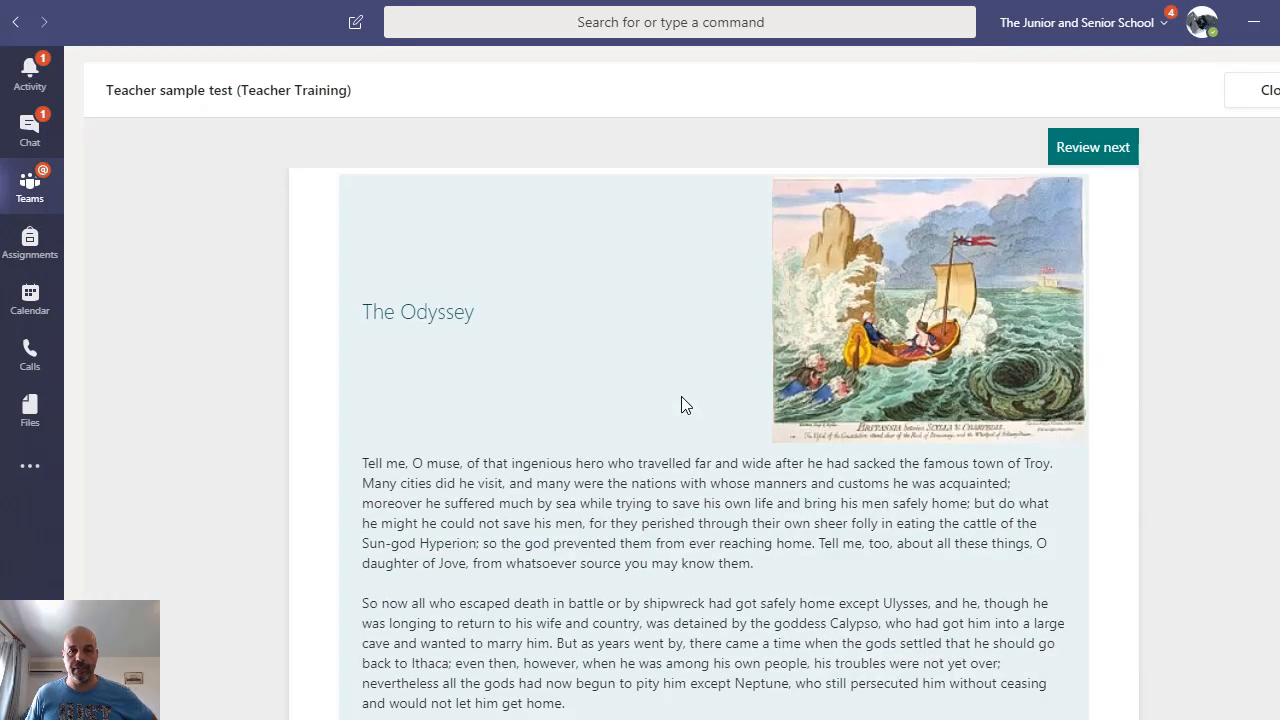
scroll(683, 404, up, 15)
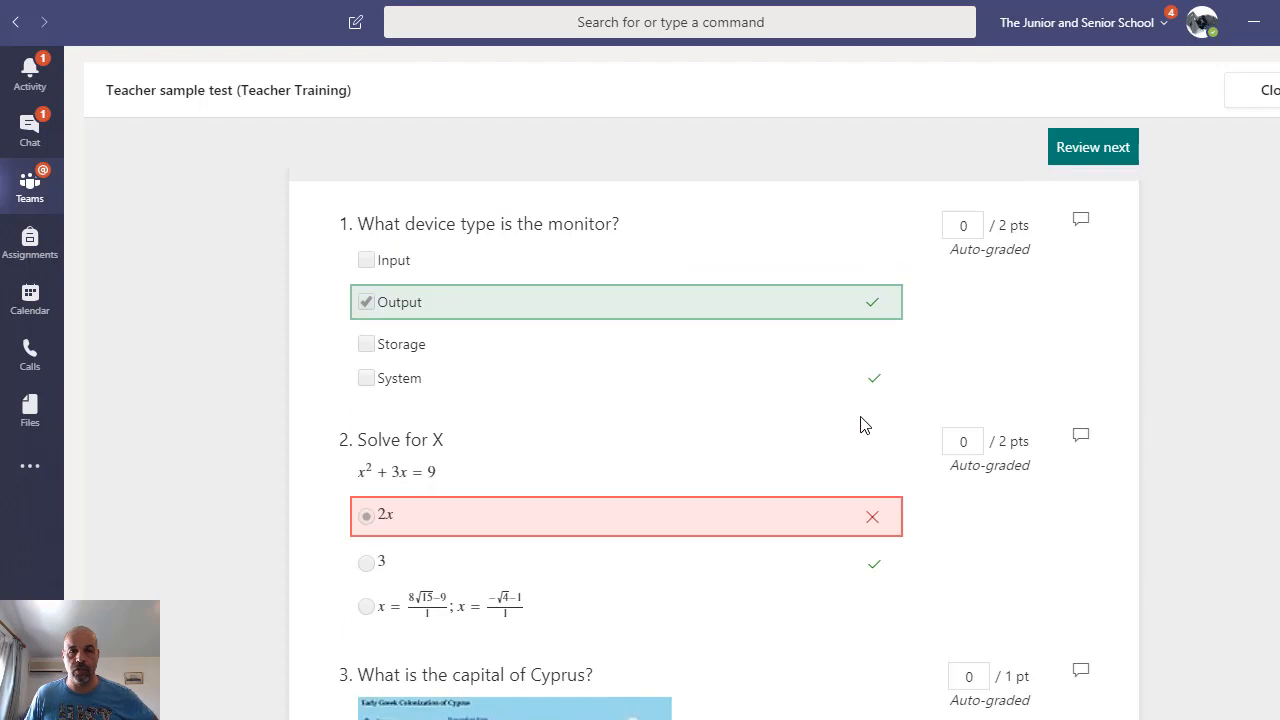
scroll(858, 423, down, 7)
scroll(849, 421, up, 4)
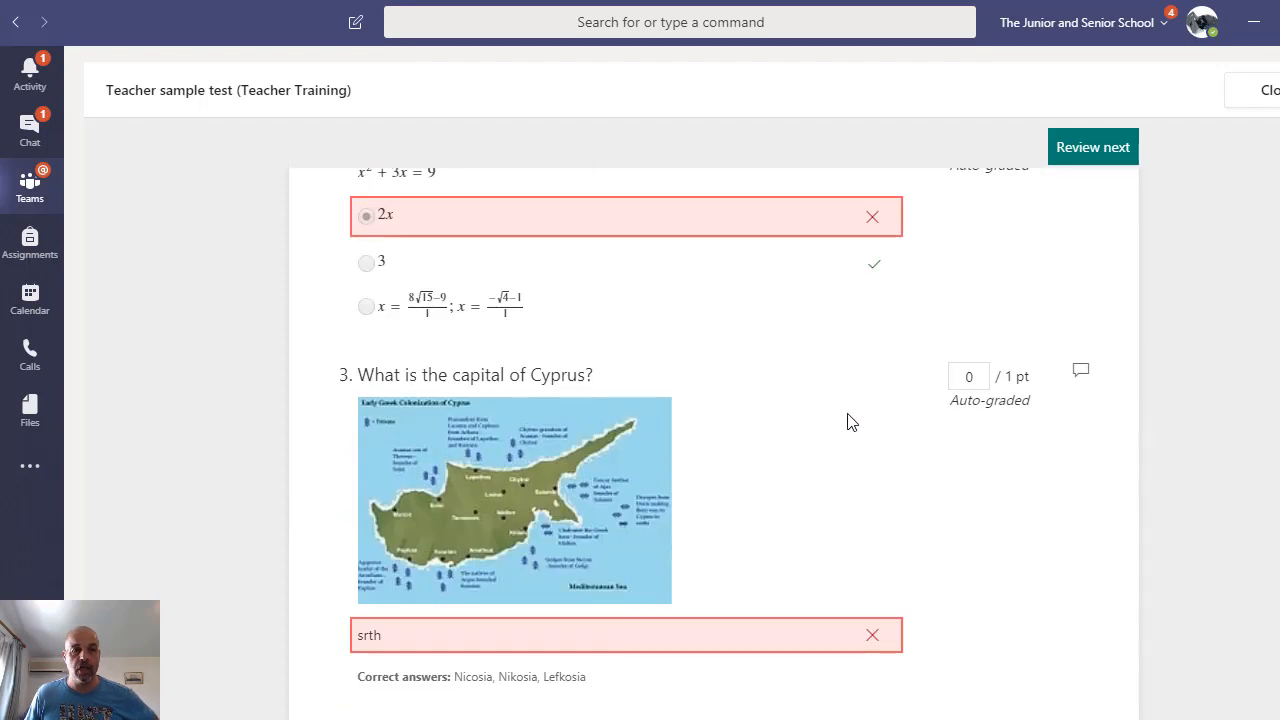
scroll(847, 422, down, 2)
scroll(797, 429, up, 4)
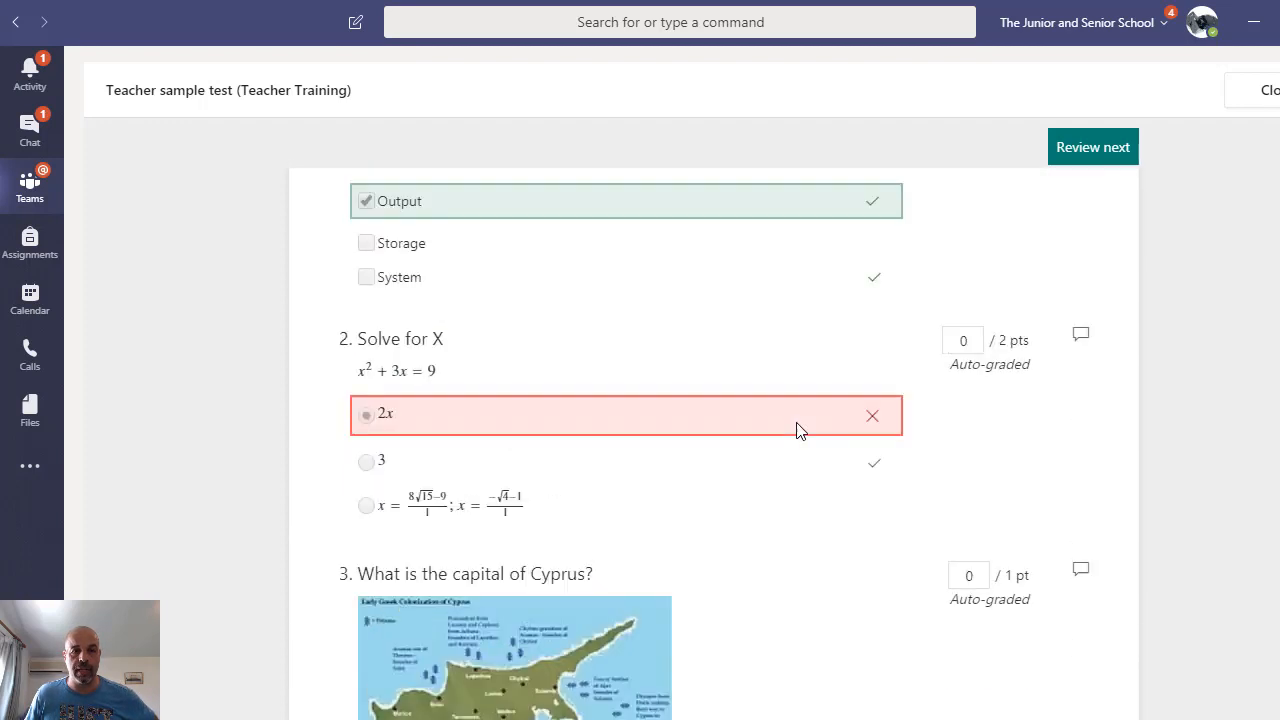
scroll(788, 414, down, 7)
scroll(785, 414, up, 6)
scroll(785, 414, up, 5)
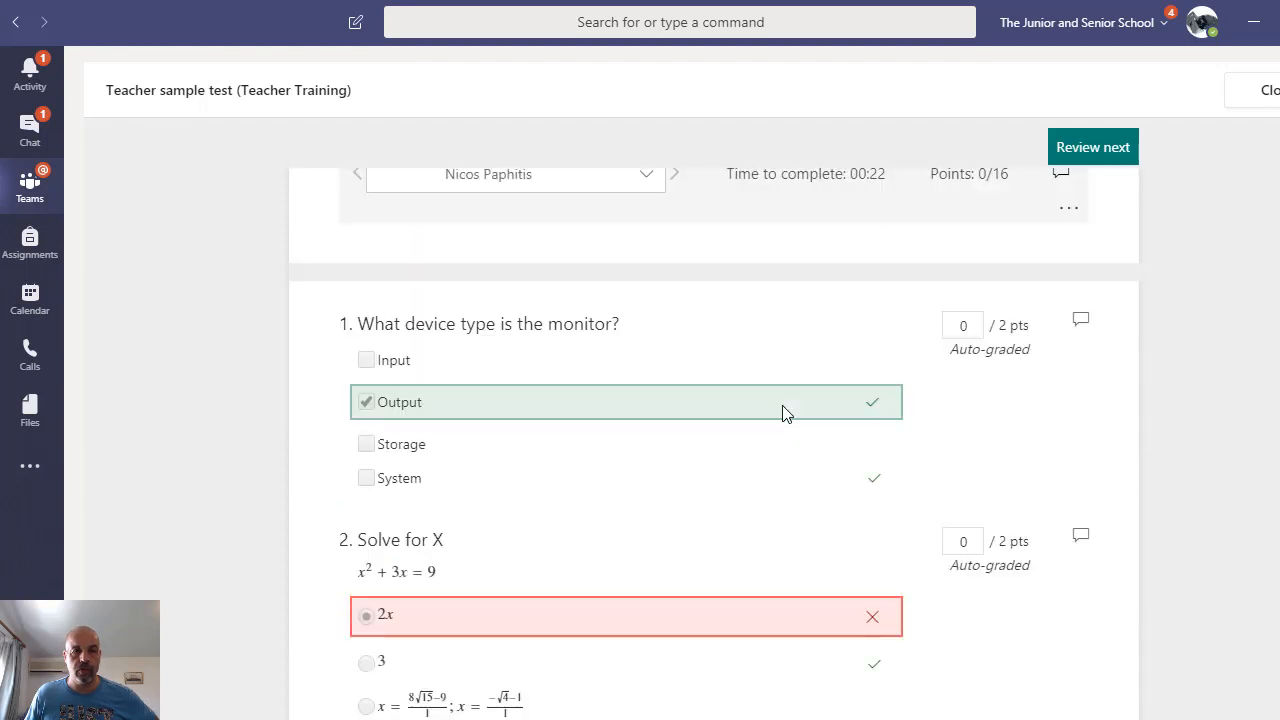
scroll(785, 414, down, 3)
scroll(785, 414, down, 3)
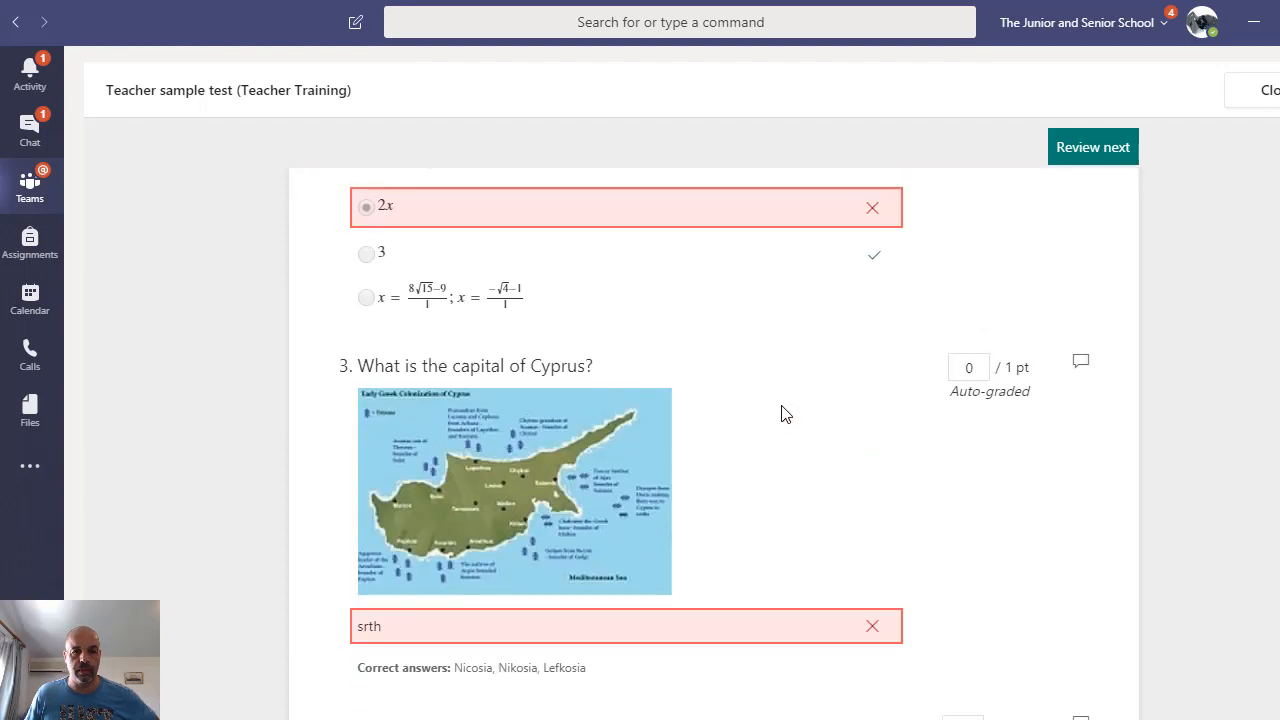
scroll(711, 437, down, 2)
scroll(699, 441, up, 1)
scroll(699, 441, up, 1)
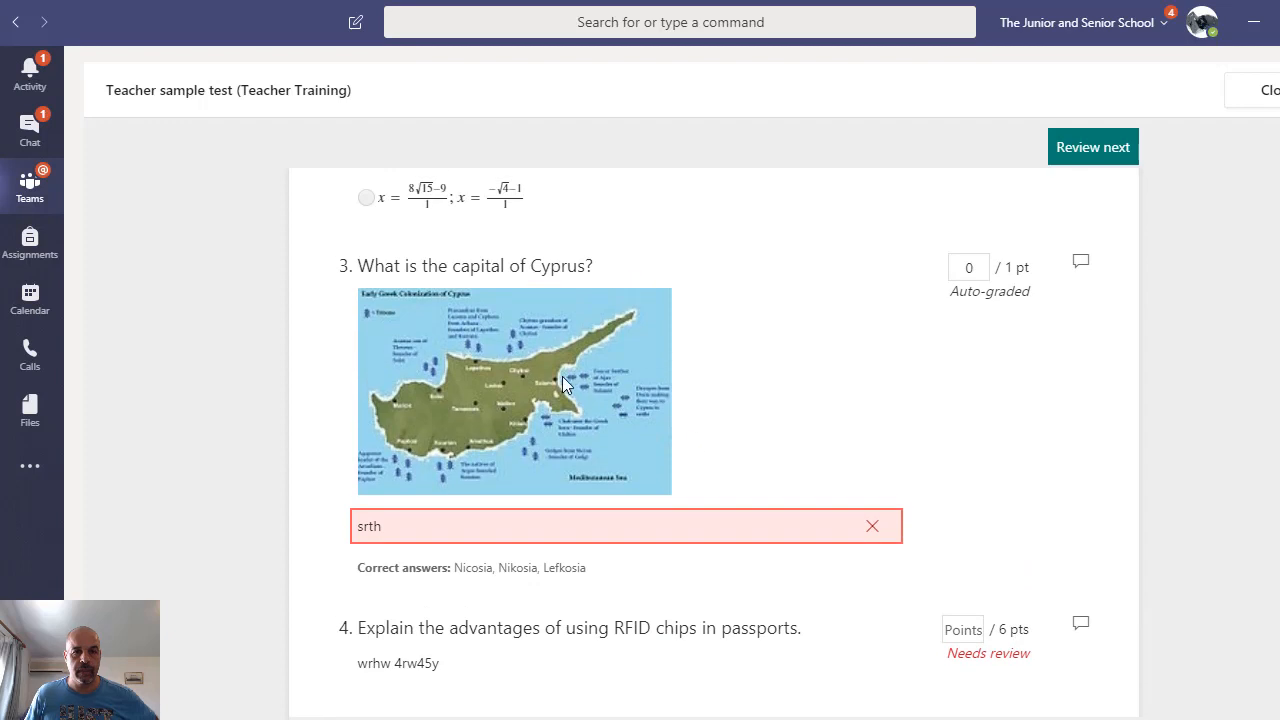
scroll(551, 460, down, 2)
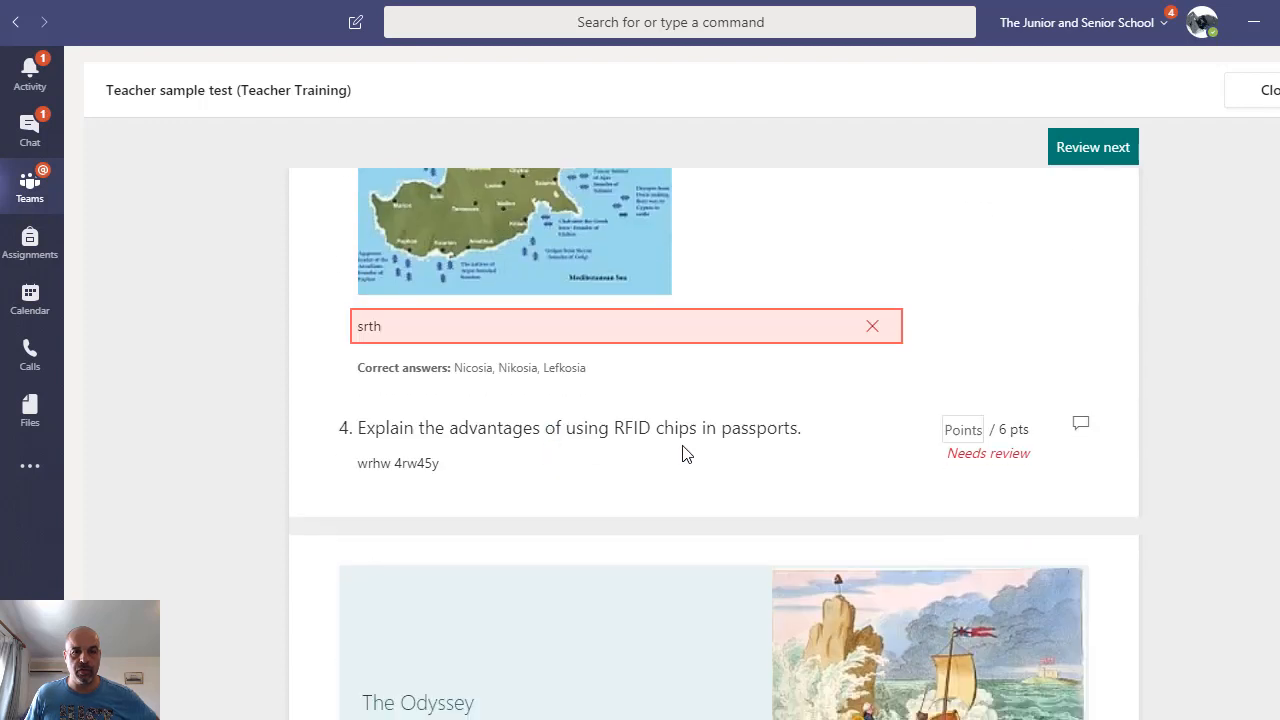
scroll(684, 454, down, 1)
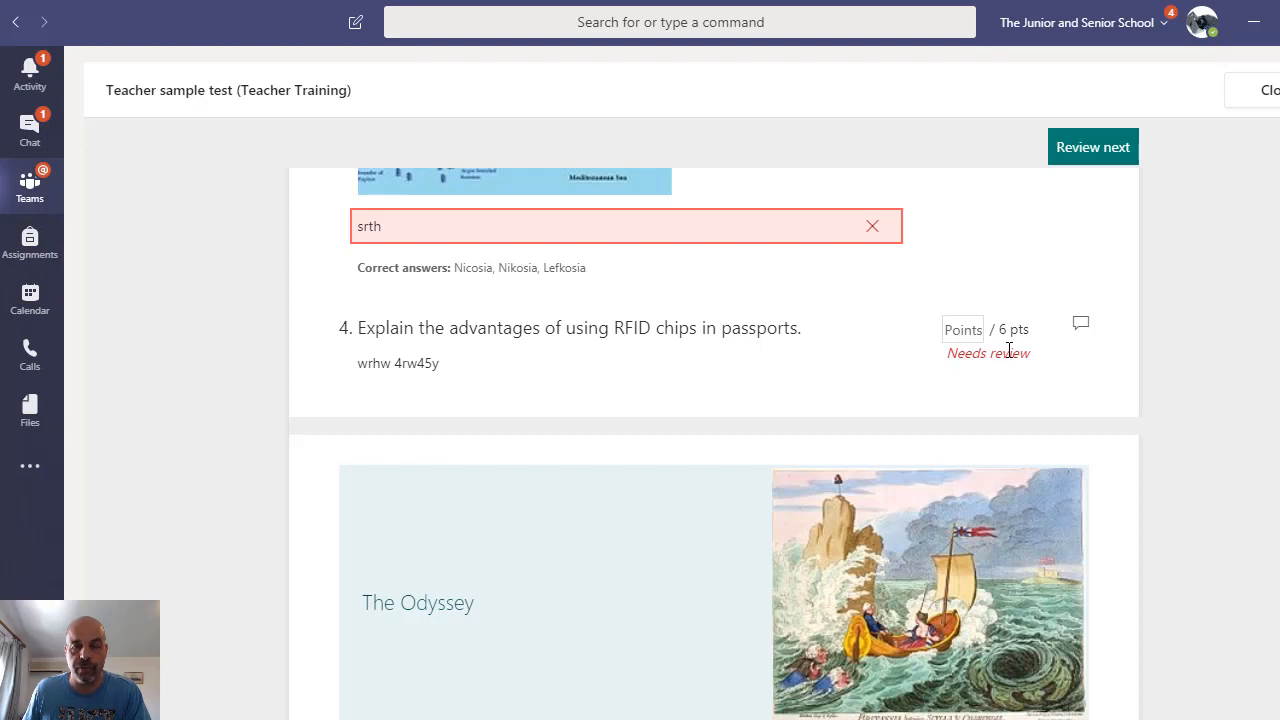
- Award 1 point for the student's question 4 answer about RFID chips in passports
click(420, 353)
click(411, 366)
click(423, 366)
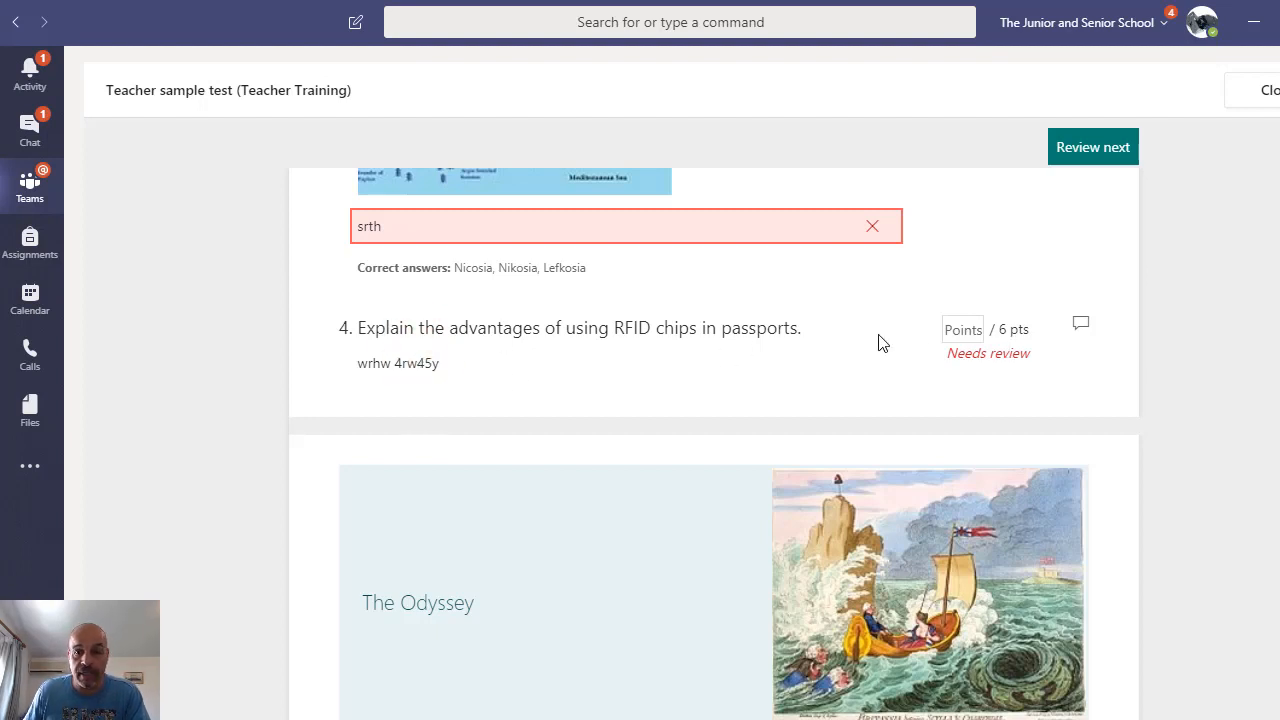
click(973, 334)
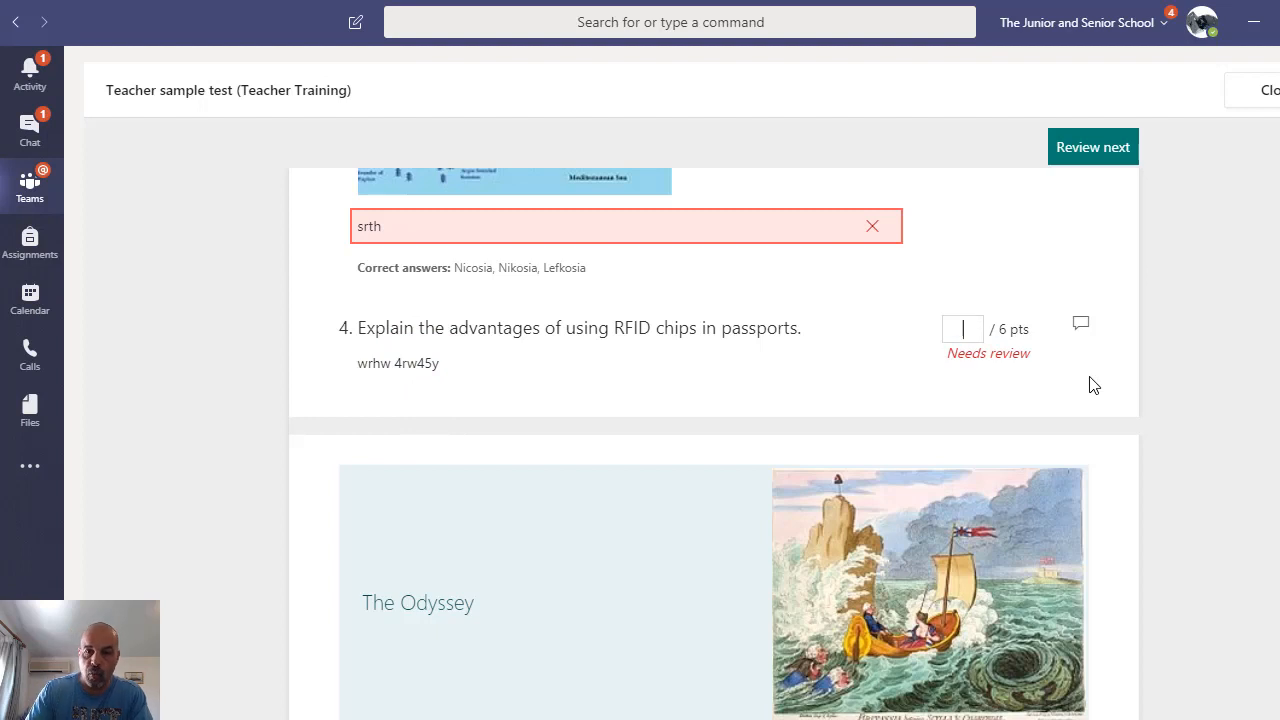
text(1)
- Award 2 points for the student's question 6 answer, "Explain in your own words"
scroll(800, 440, down, 15)
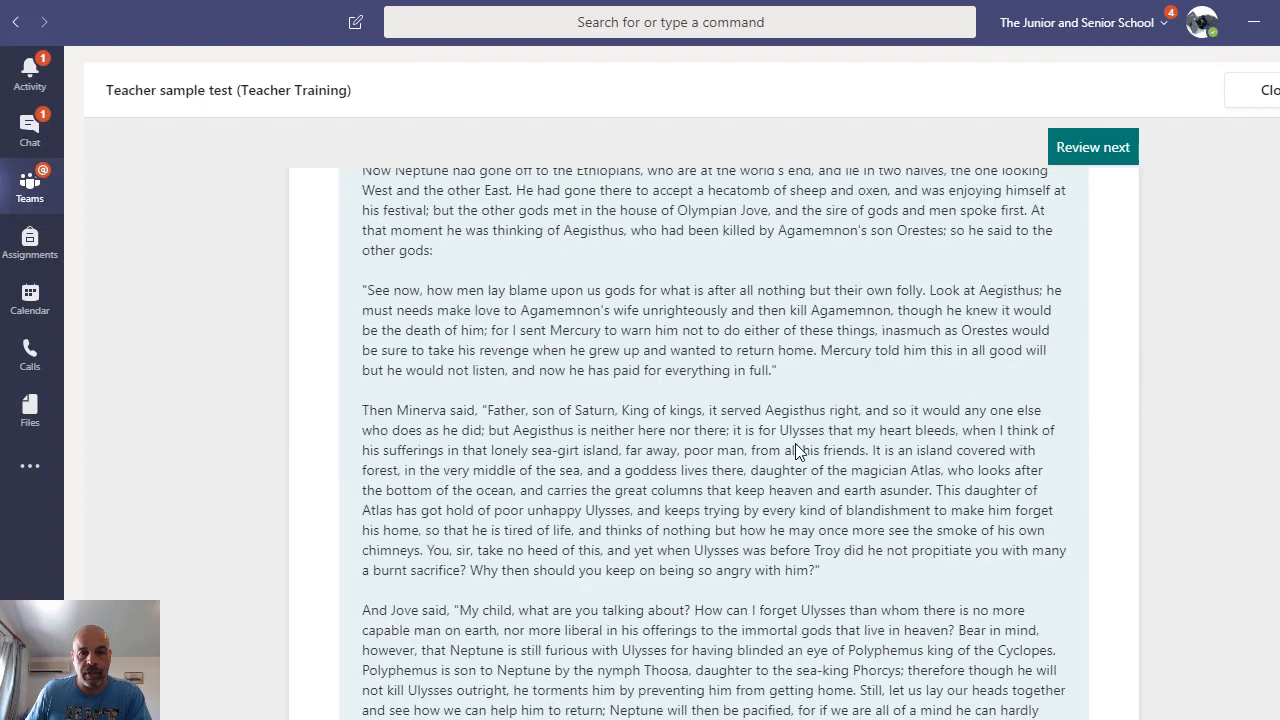
click(738, 650)
click(971, 619)
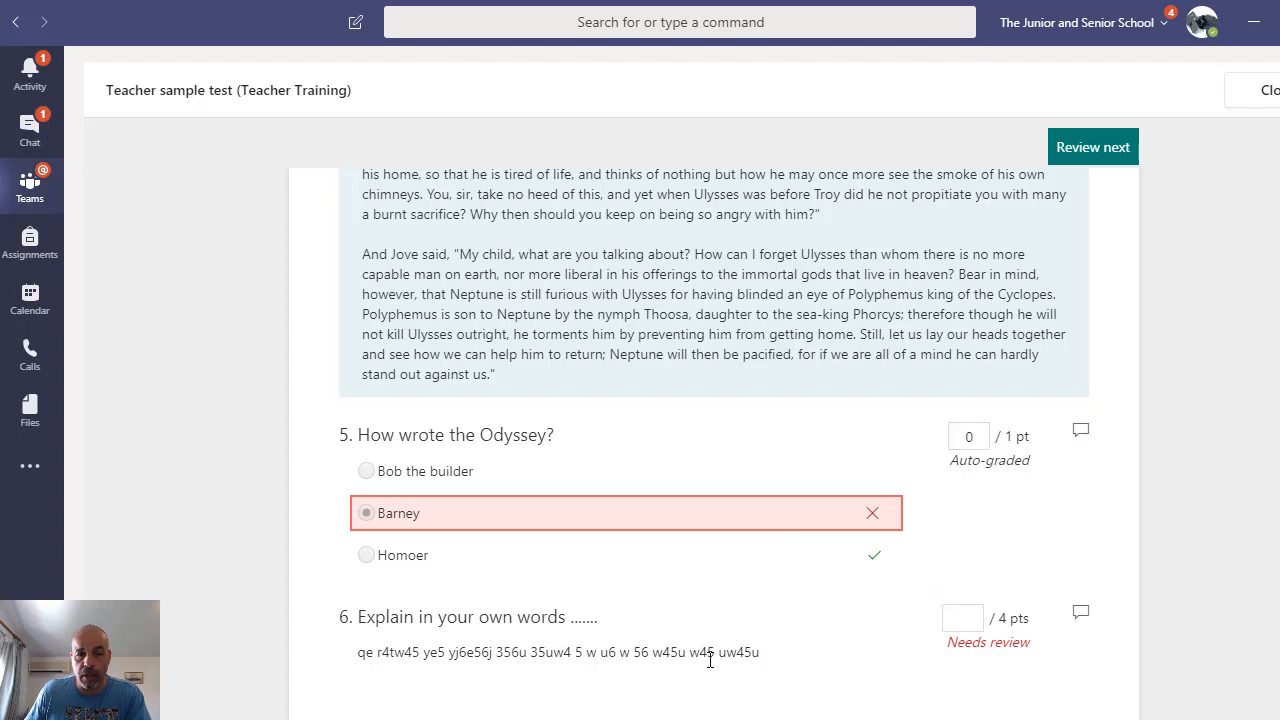
text(2)
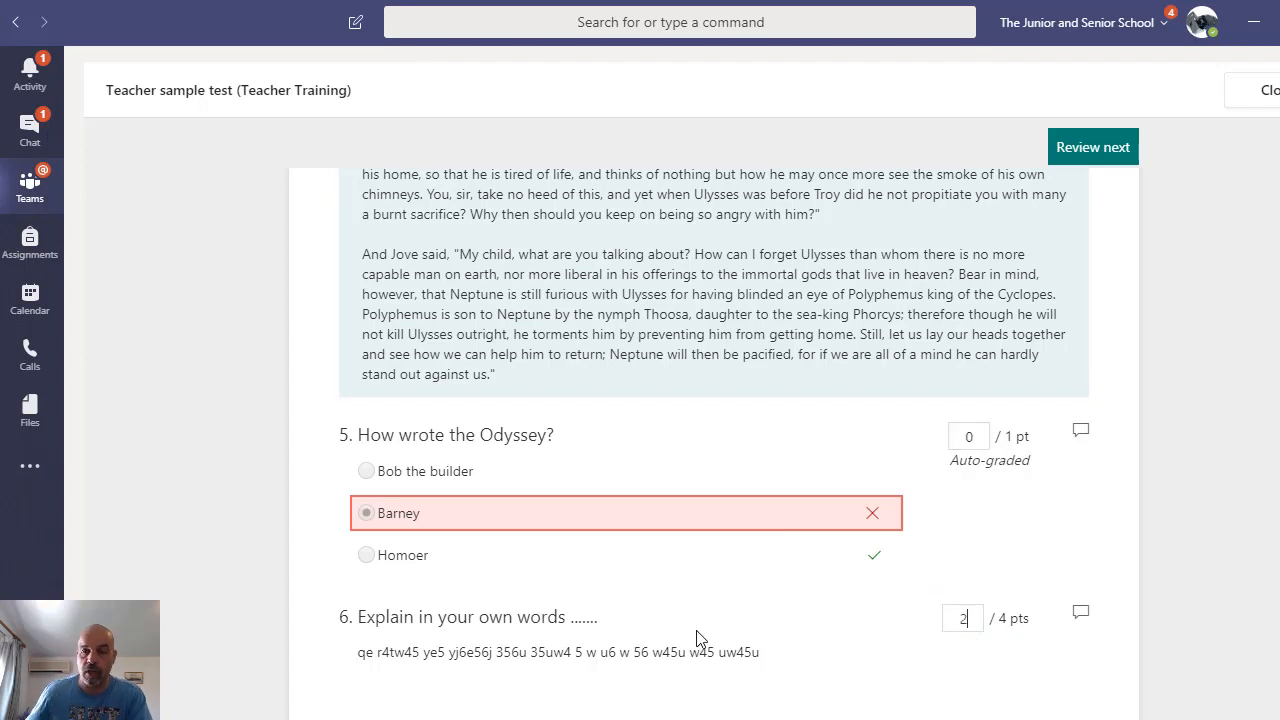
- Check the student's total points and change the question 4 mark for the RFID passports answer to 3 points
scroll(814, 590, up, 15)
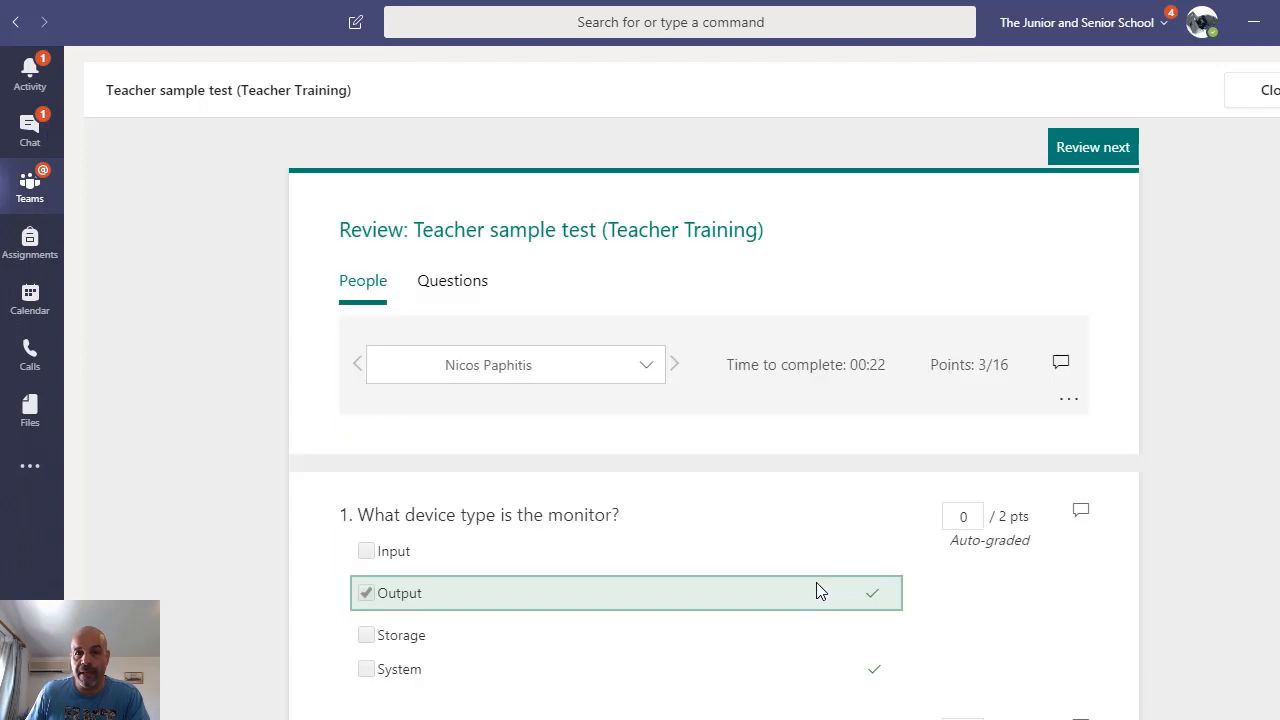
click(1083, 431)
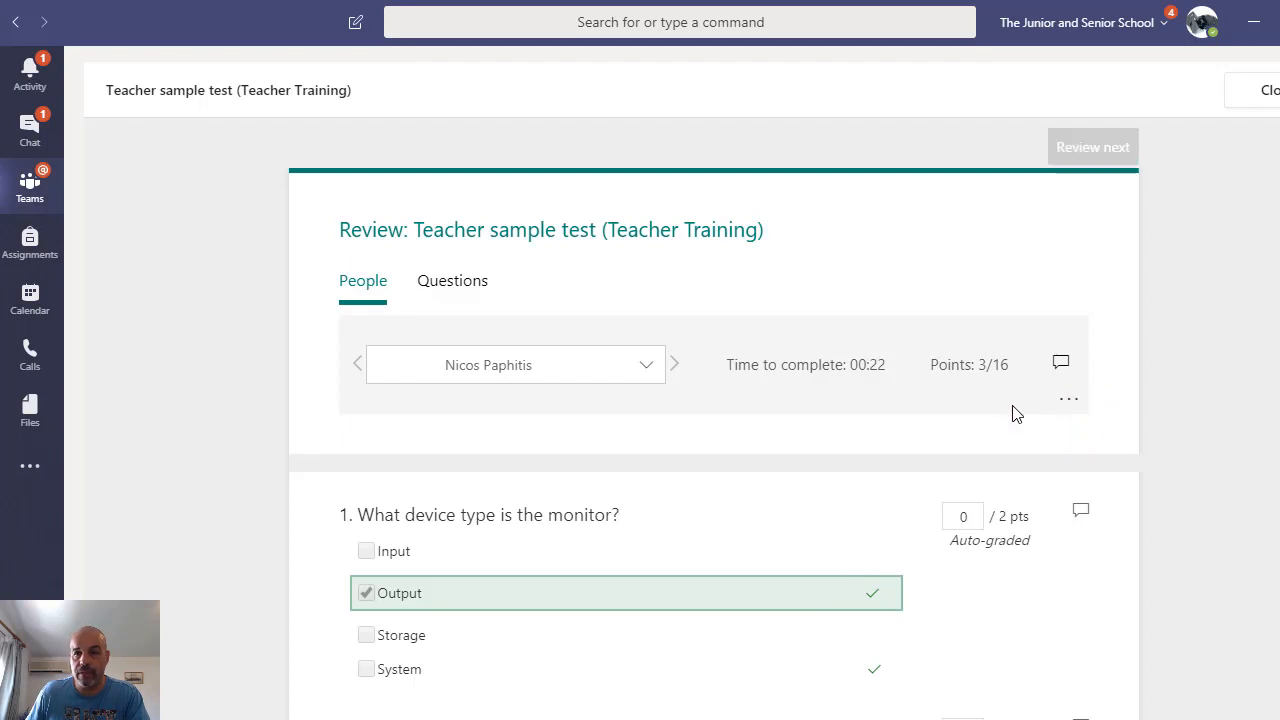
scroll(1026, 491, down, 10)
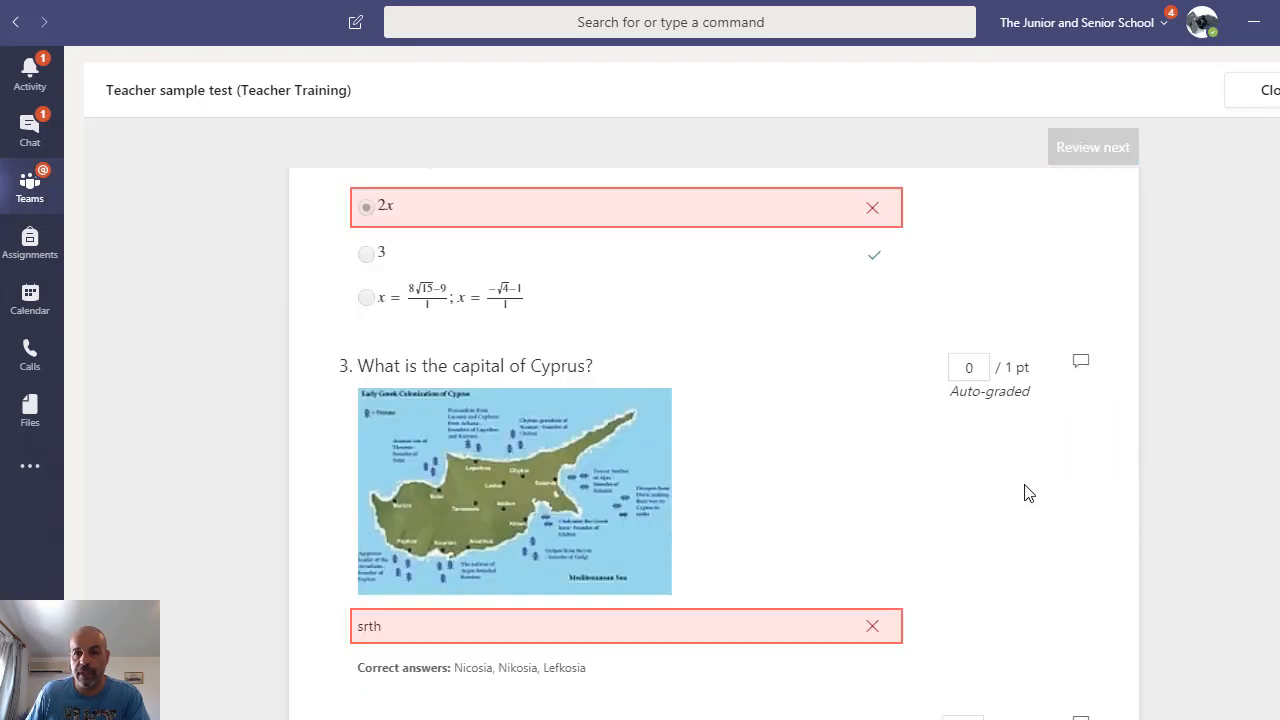
click(974, 430)
text(3)
key(BackSpace)
key(BackSpace)
text(3)
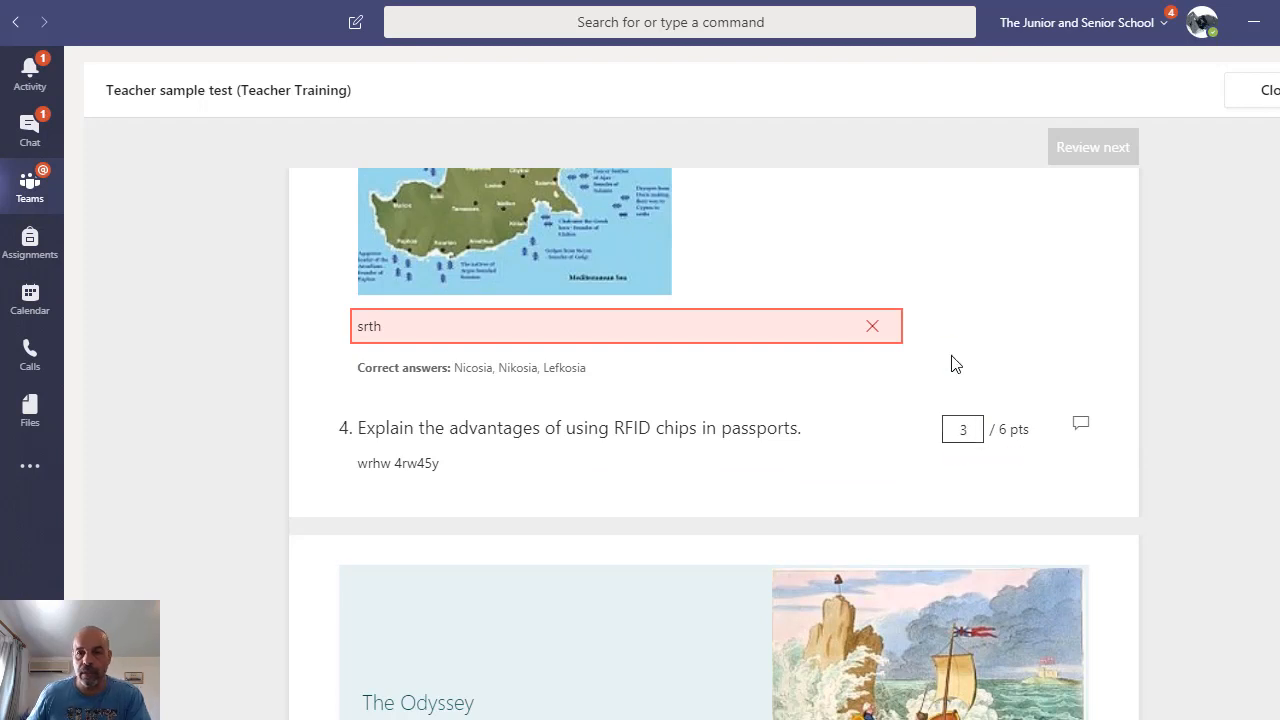
- Set the mark for the question 4 RFID passports answer to 7 points, then close the review and return to the assignments list
scroll(919, 425, up, 10)
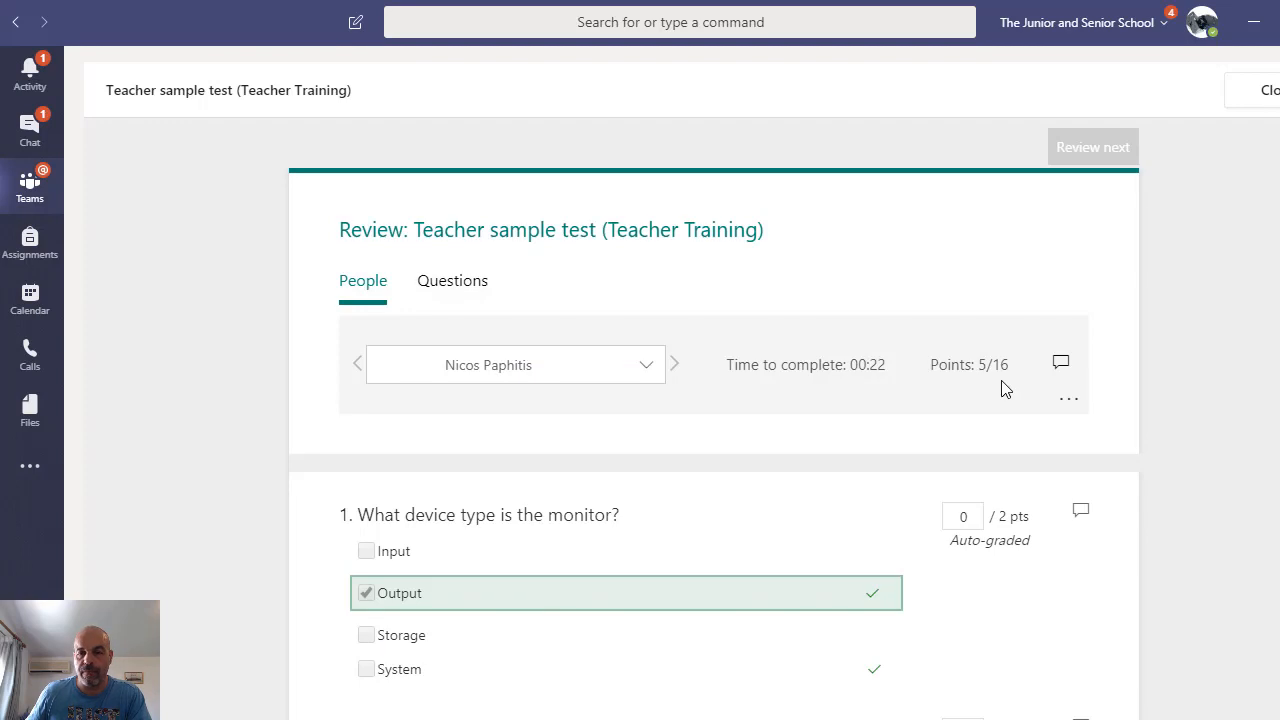
scroll(1000, 390, down, 11)
scroll(997, 391, up, 2)
click(975, 433)
click(1009, 446)
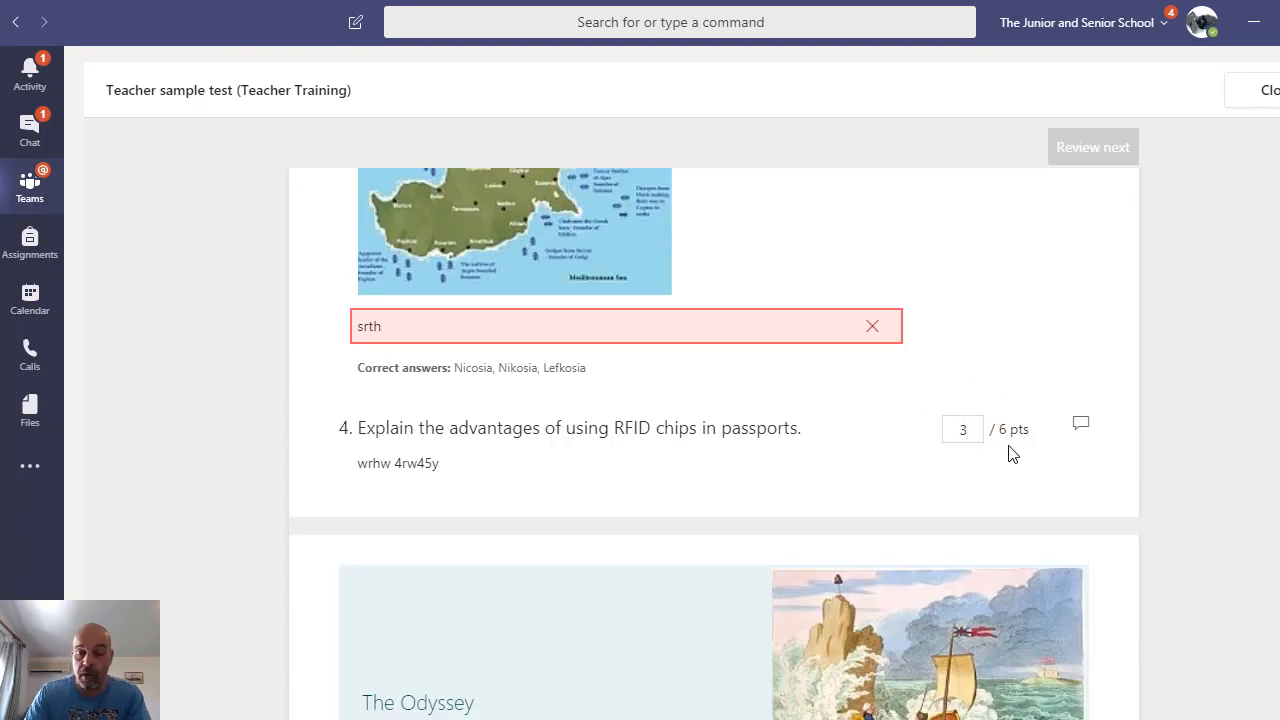
key(BackSpace)
text(7)
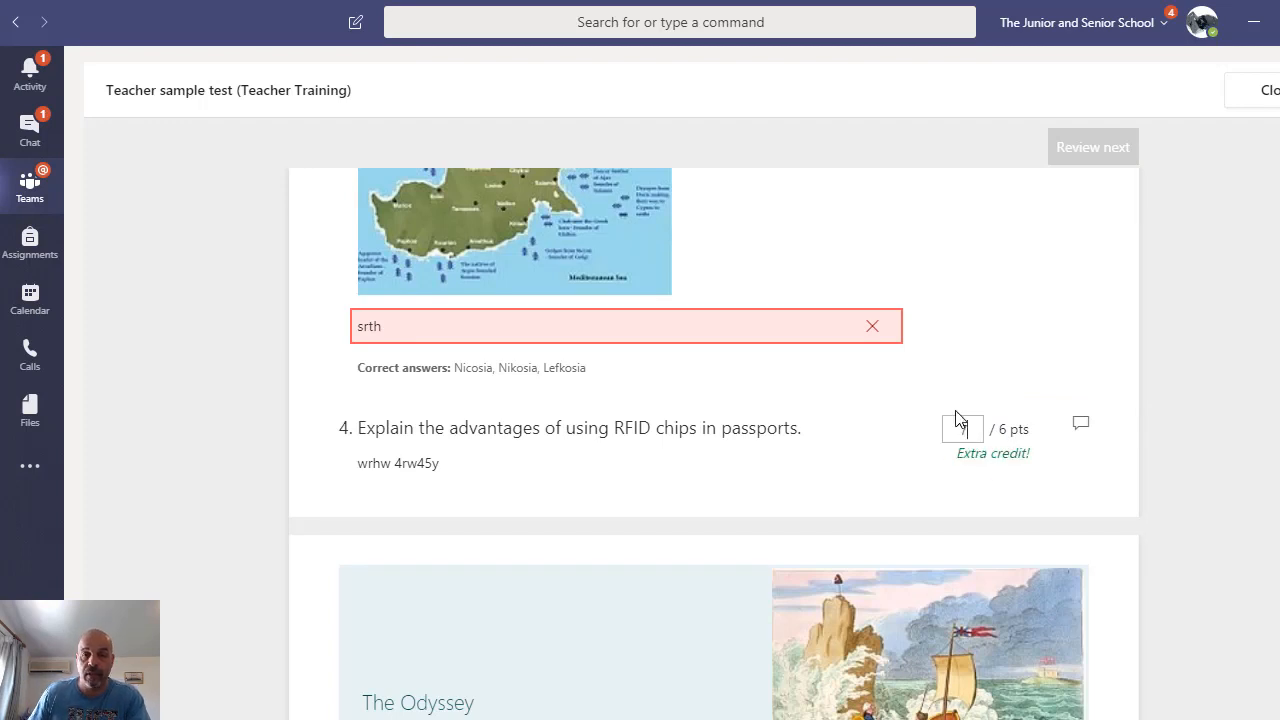
scroll(960, 418, up, 10)
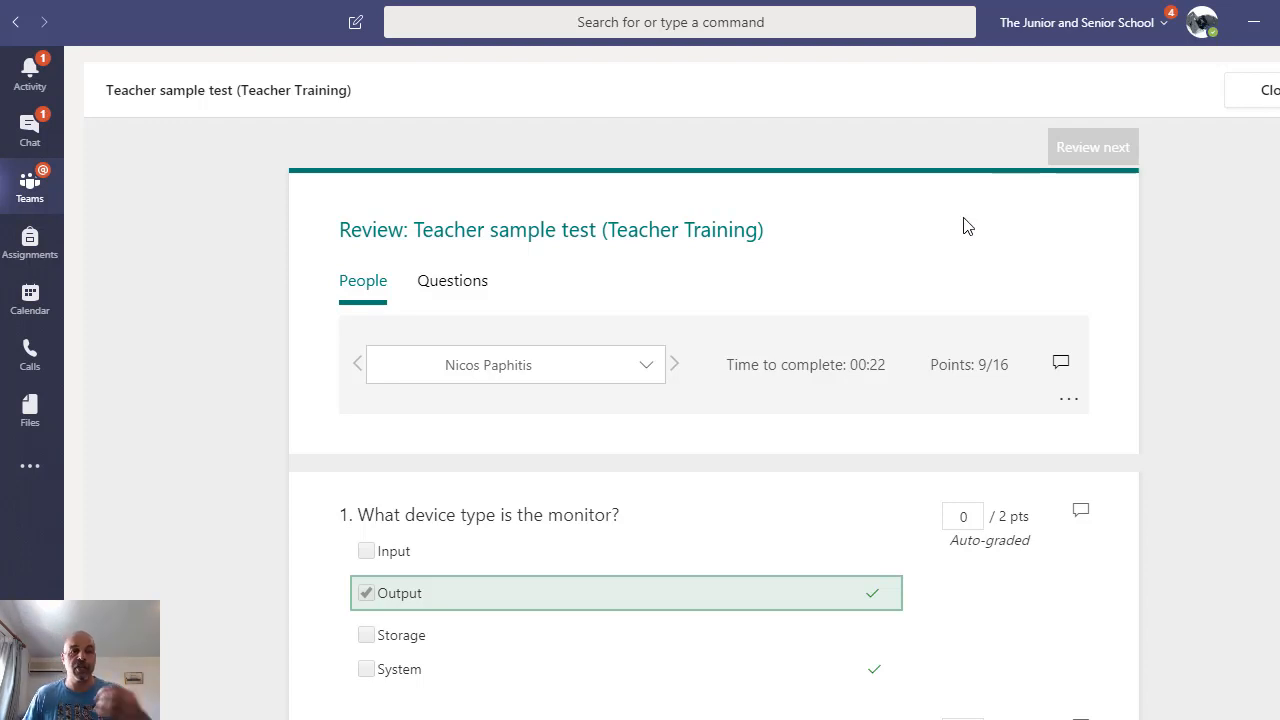
click(1262, 90)
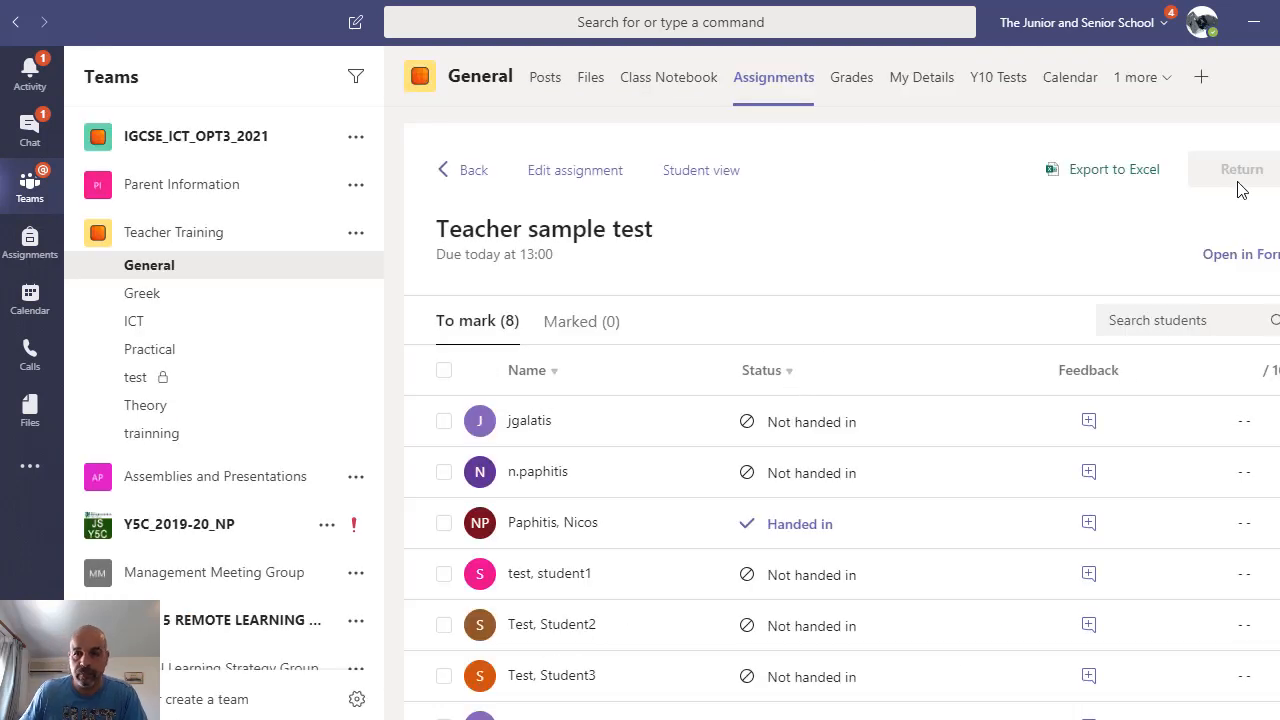
click(443, 178)
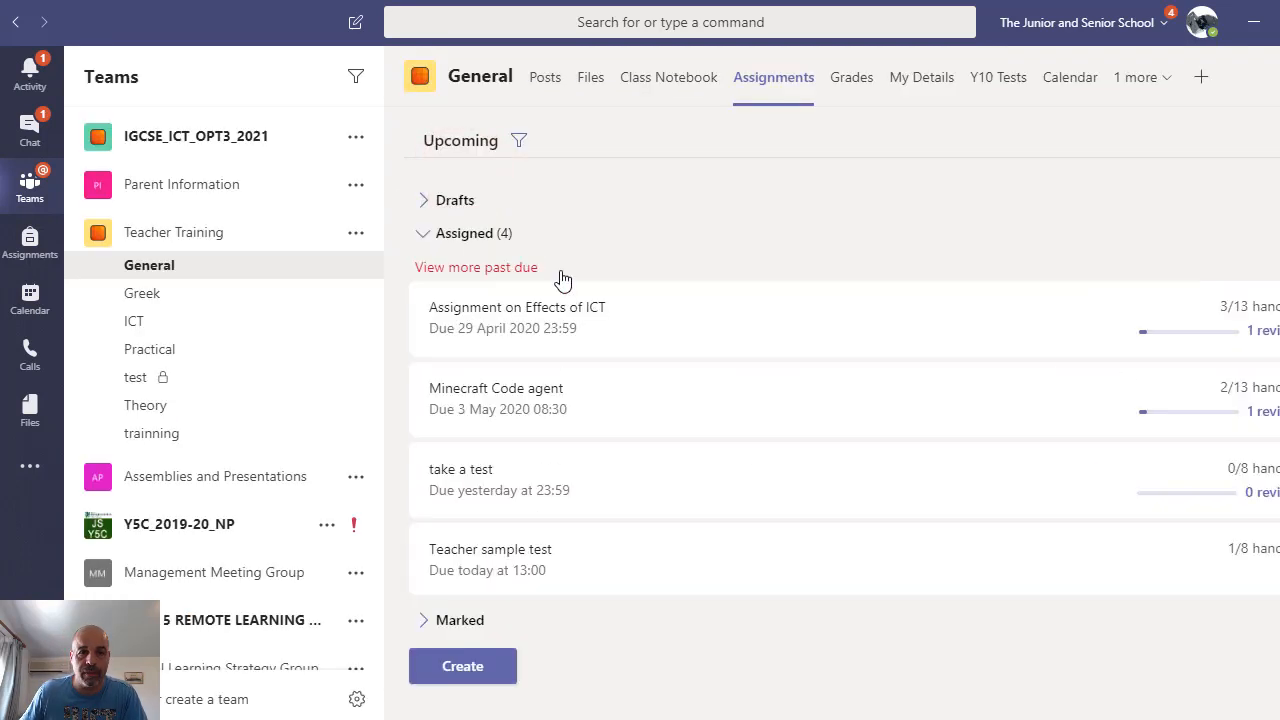
- Look through the classes offered for creating an assignment from an existing one, and leave without choosing any
click(465, 672)
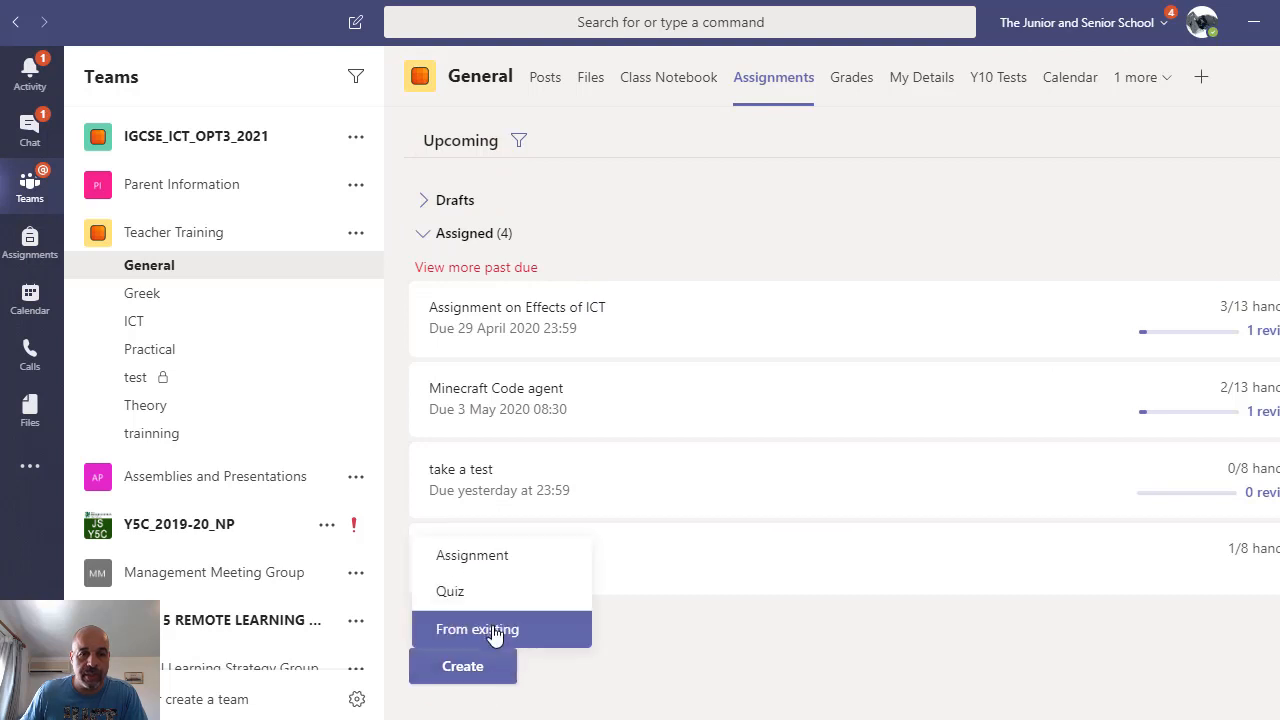
click(492, 636)
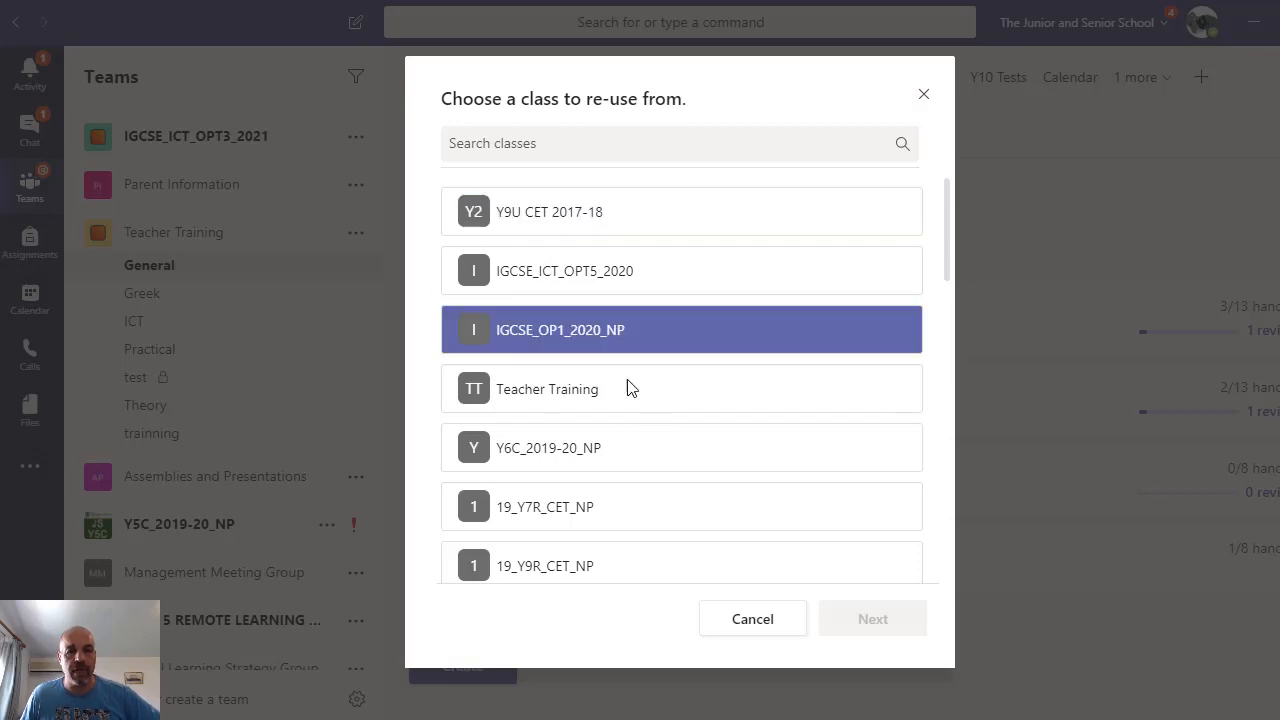
scroll(630, 390, down, 5)
scroll(648, 429, up, 5)
click(771, 627)
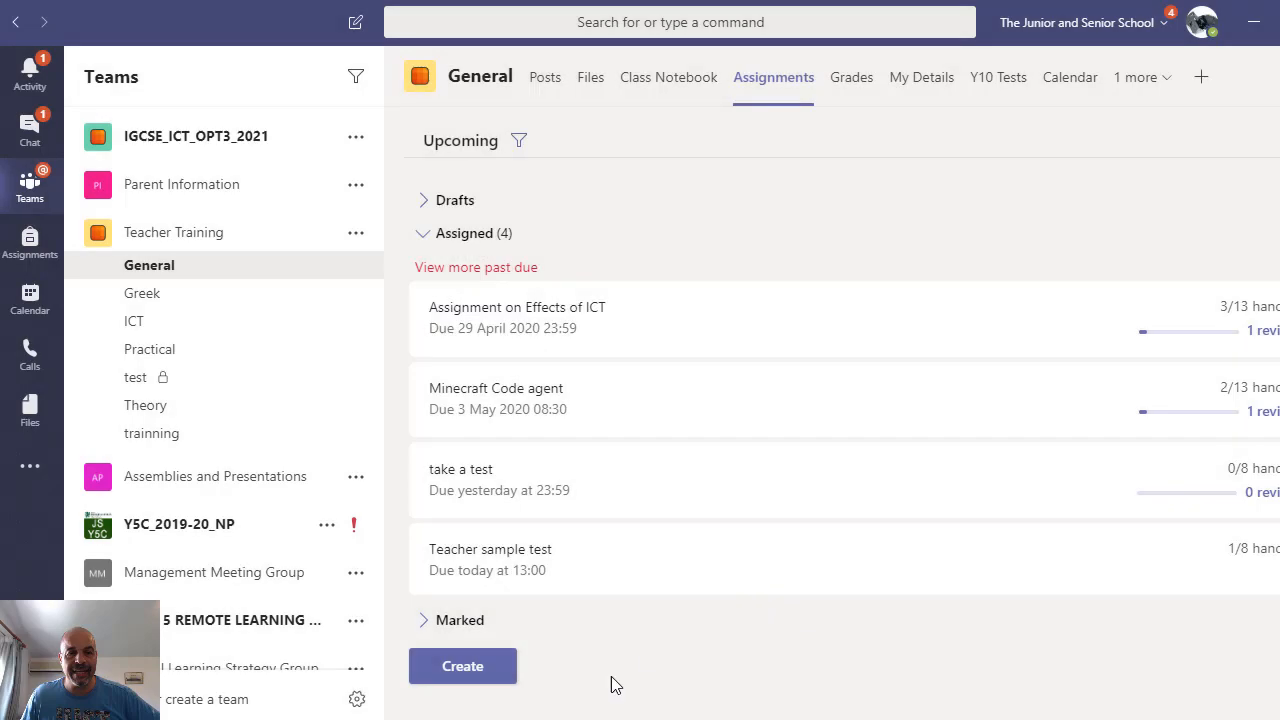
- View the forms offered for a new quiz assignment and cancel without choosing one
click(486, 666)
click(491, 594)
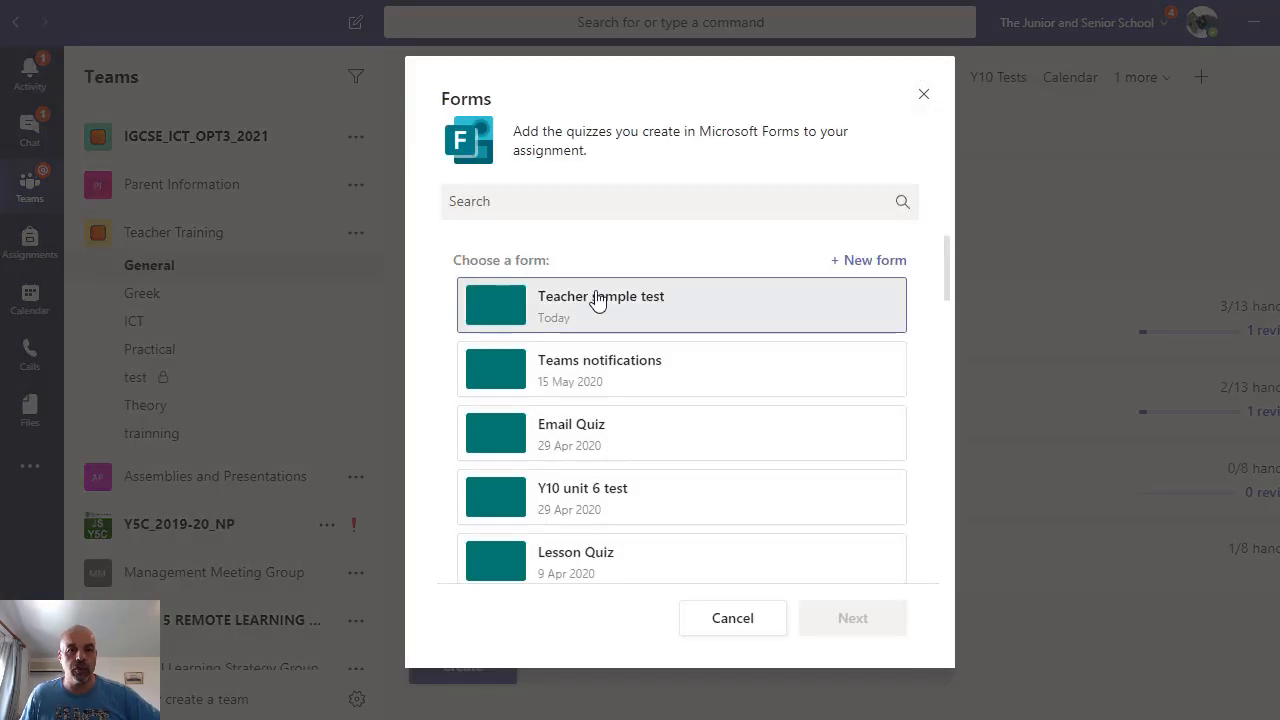
click(716, 614)
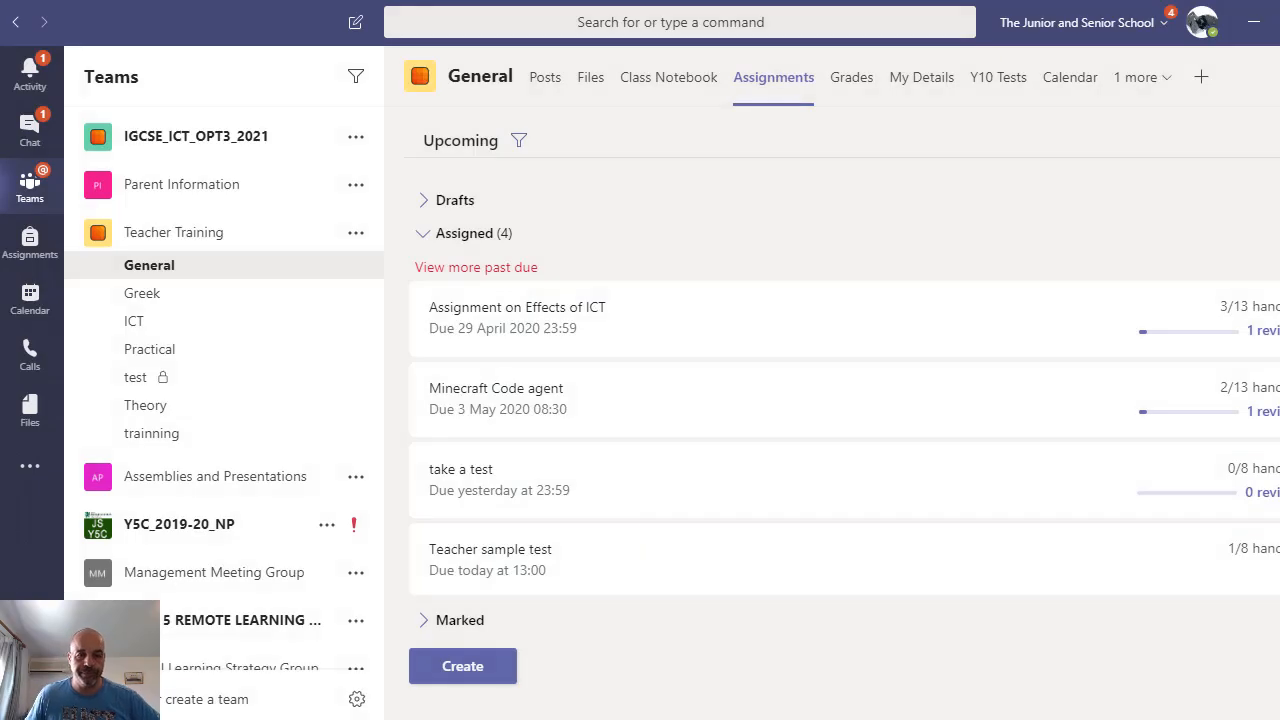
- Switch to Microsoft Forms in the browser and view the responses of the original "Teacher sample test" under My forms
mouse_move(610, 719)
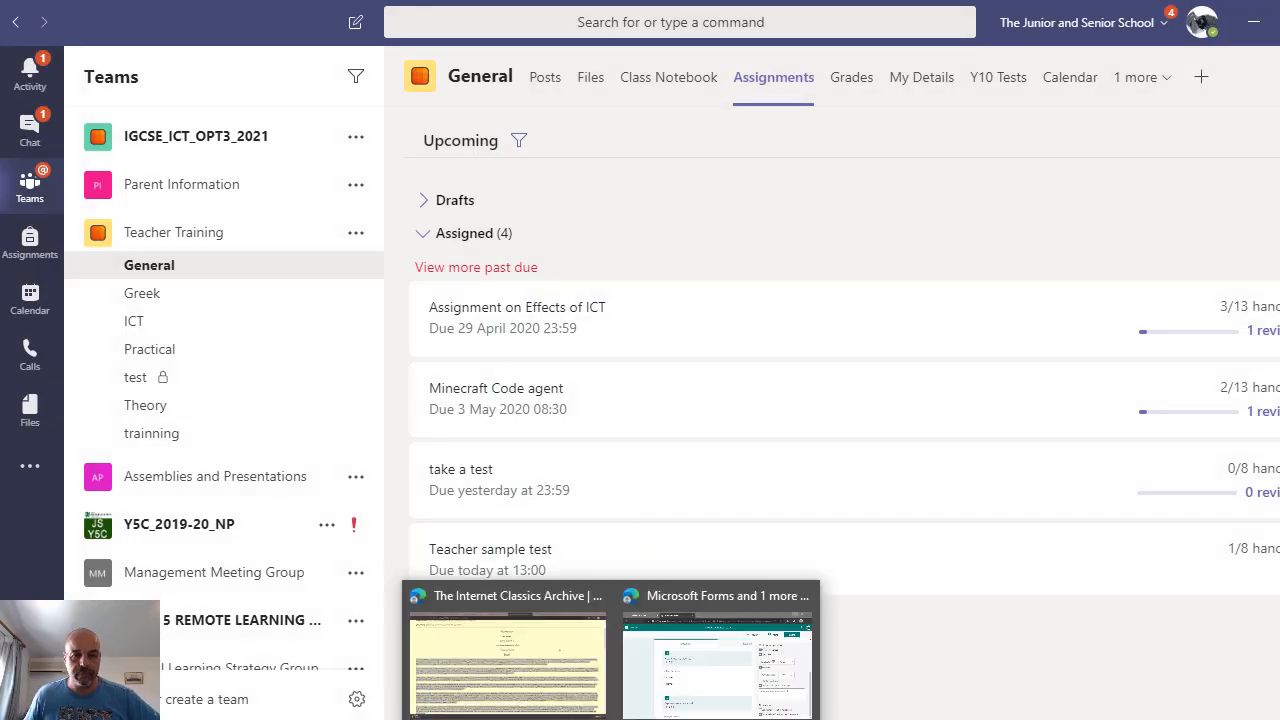
click(684, 613)
click(171, 25)
click(171, 368)
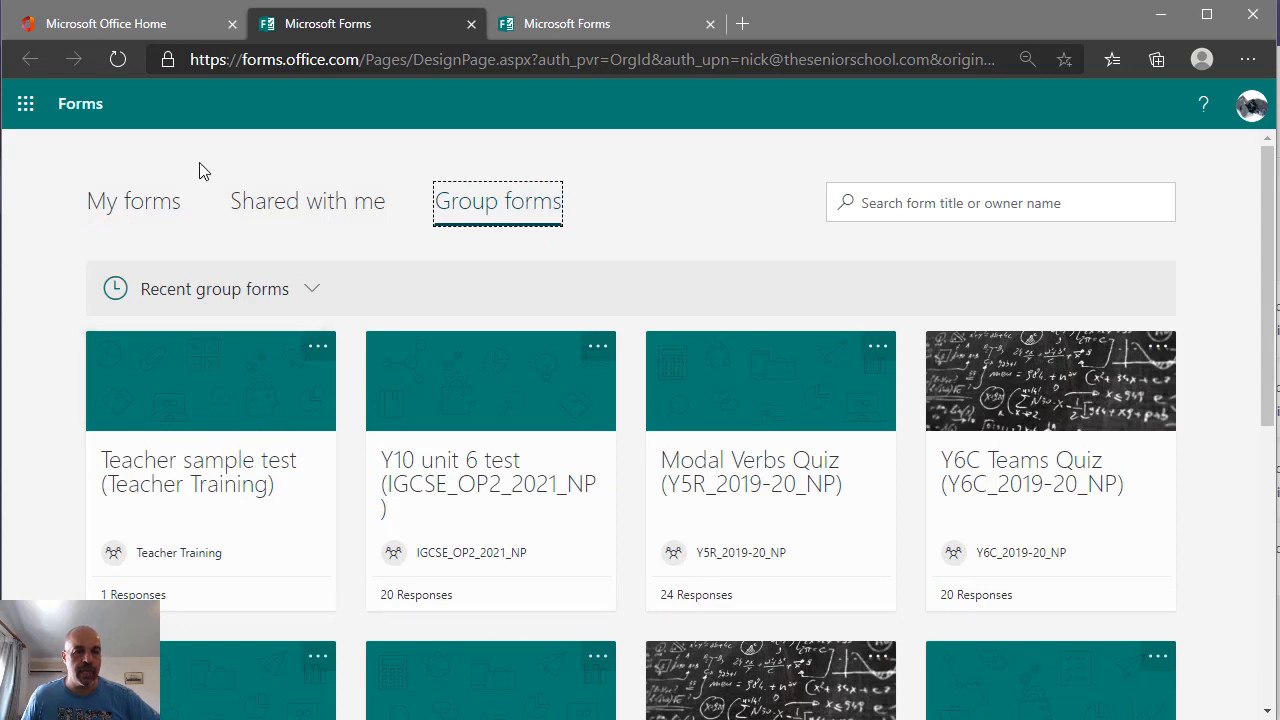
click(155, 207)
click(483, 440)
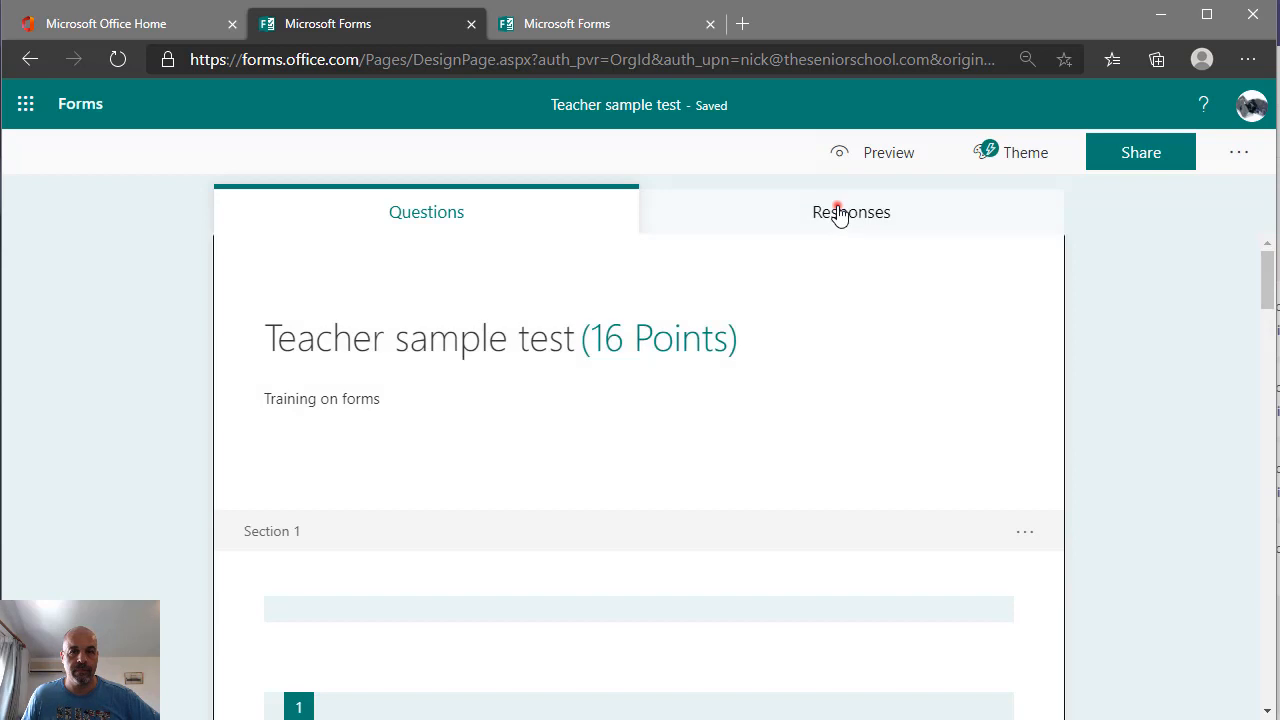
click(840, 212)
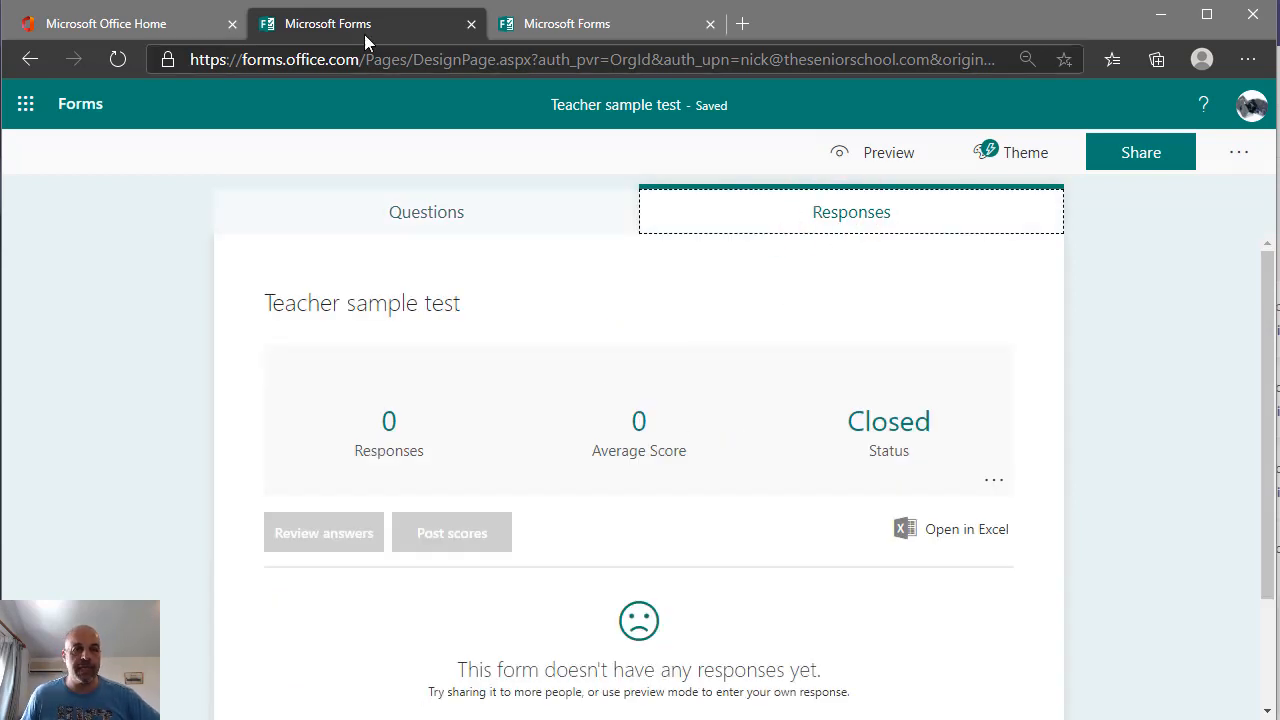
click(510, 23)
click(336, 24)
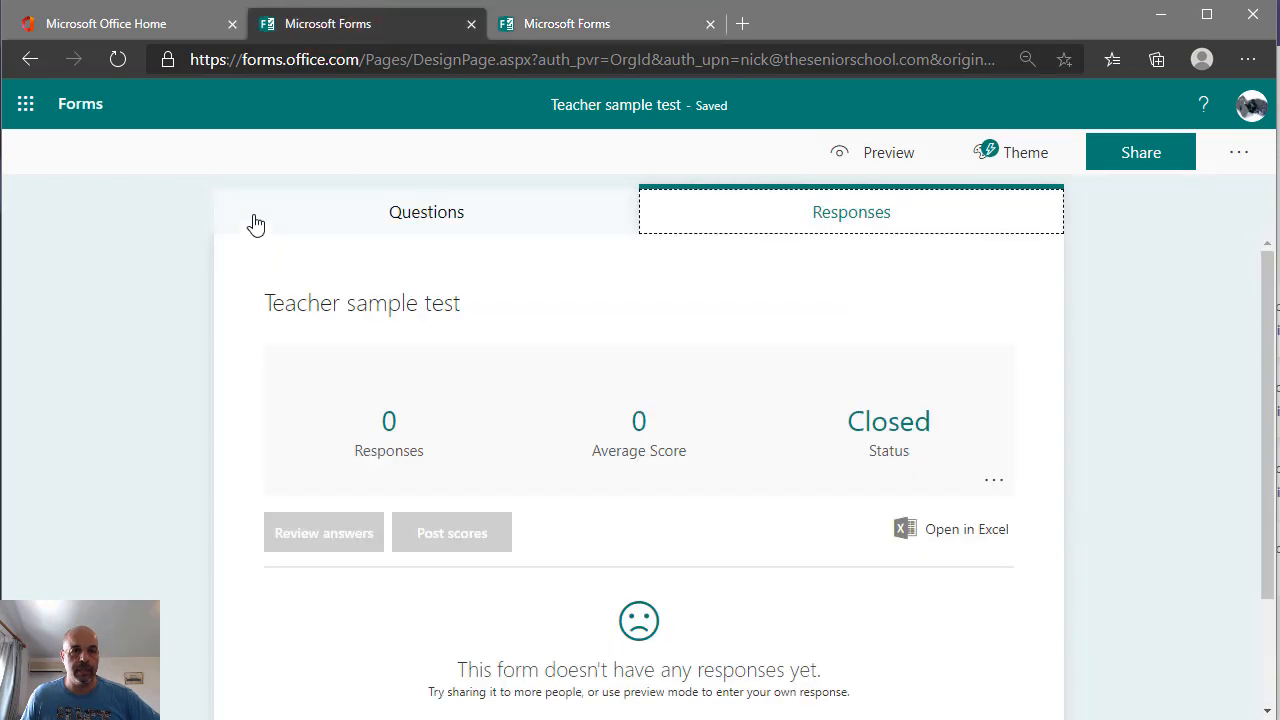
- Open the group form "Teacher sample test (Teacher Training)" and examine its response summary and per-question results
click(44, 65)
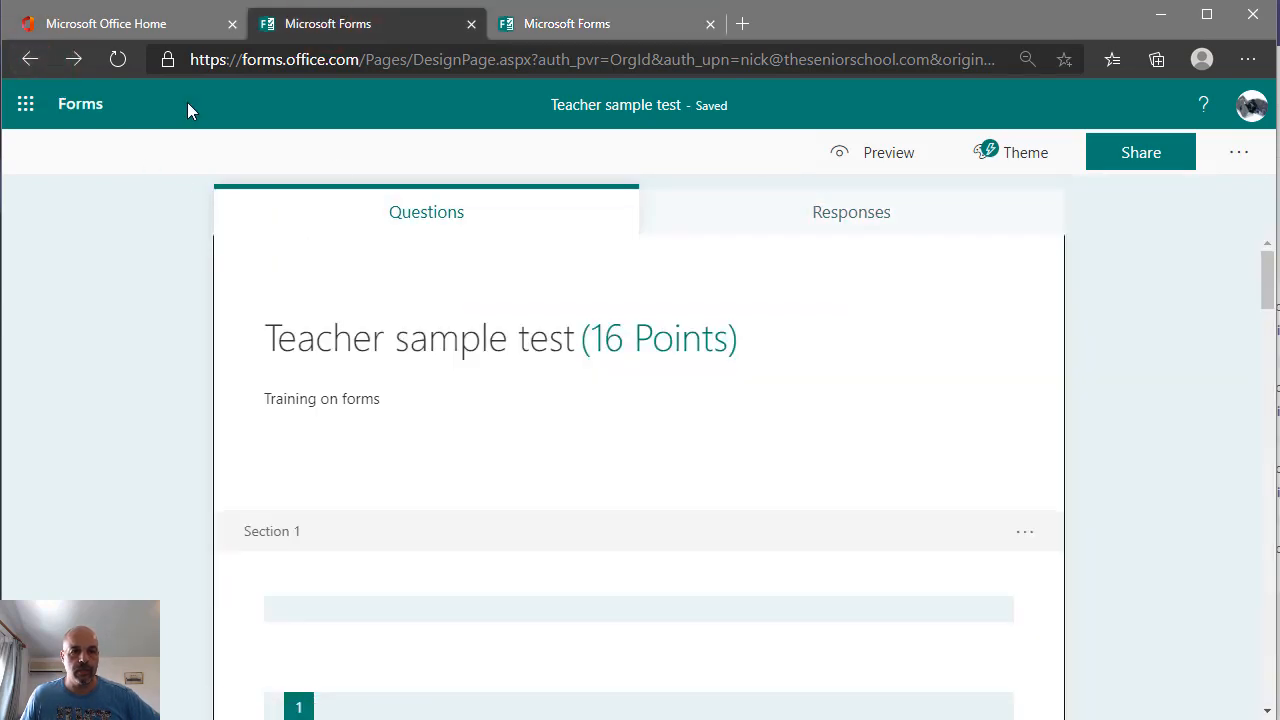
click(78, 108)
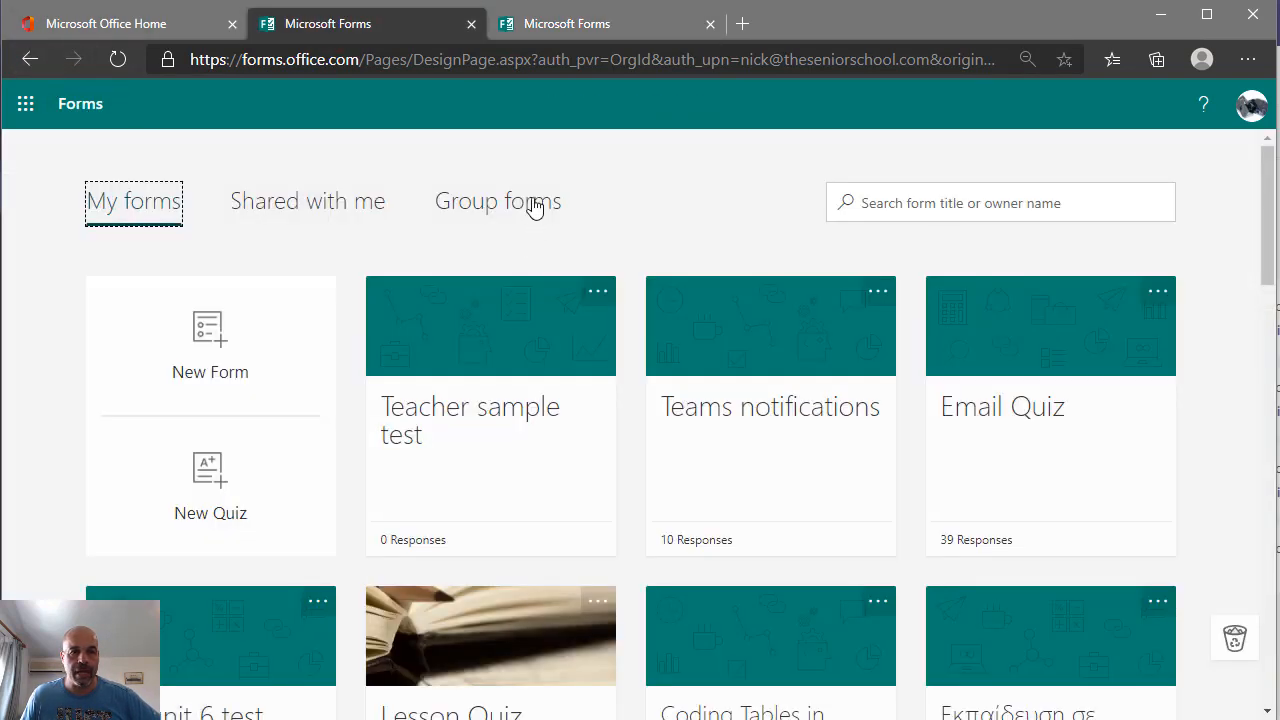
click(501, 212)
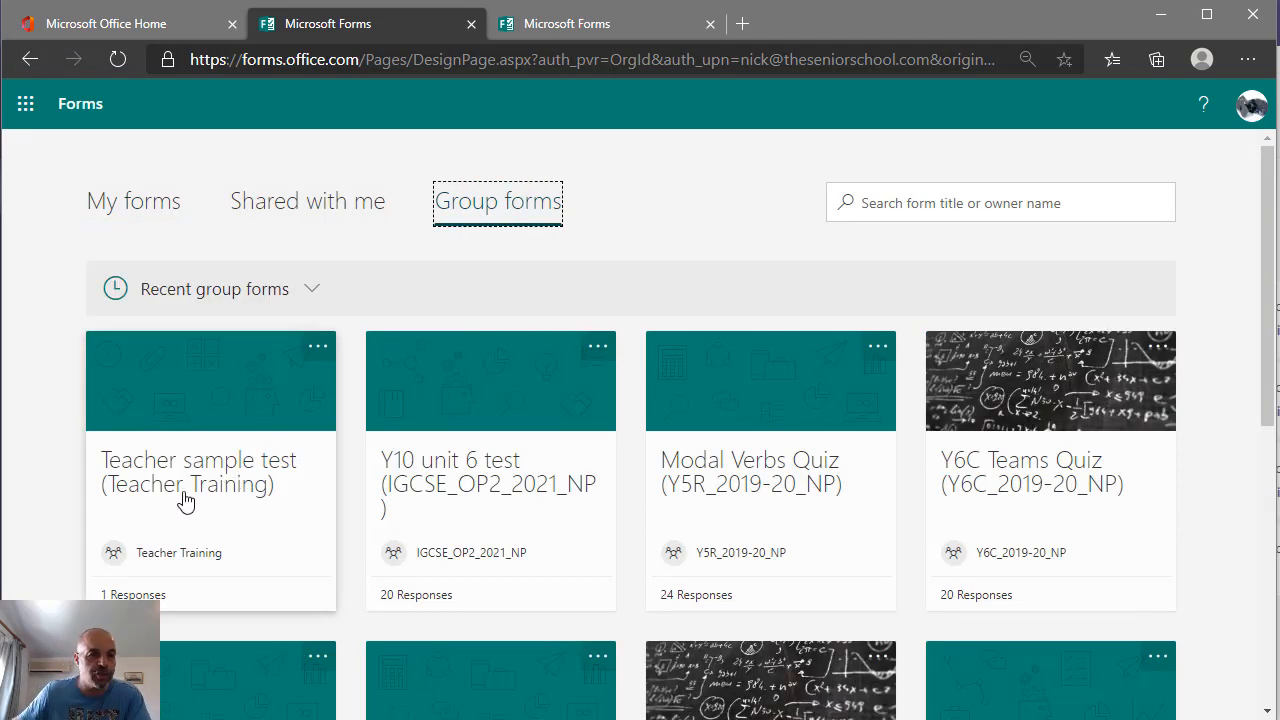
click(274, 499)
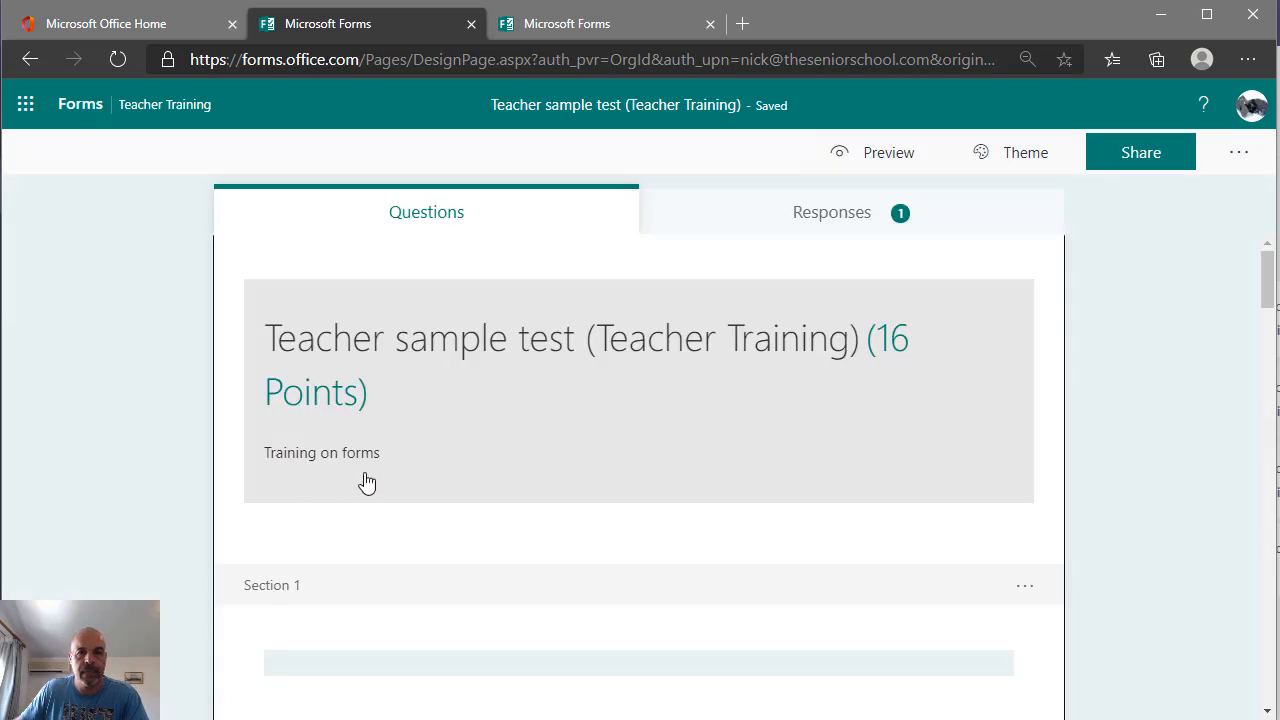
click(810, 227)
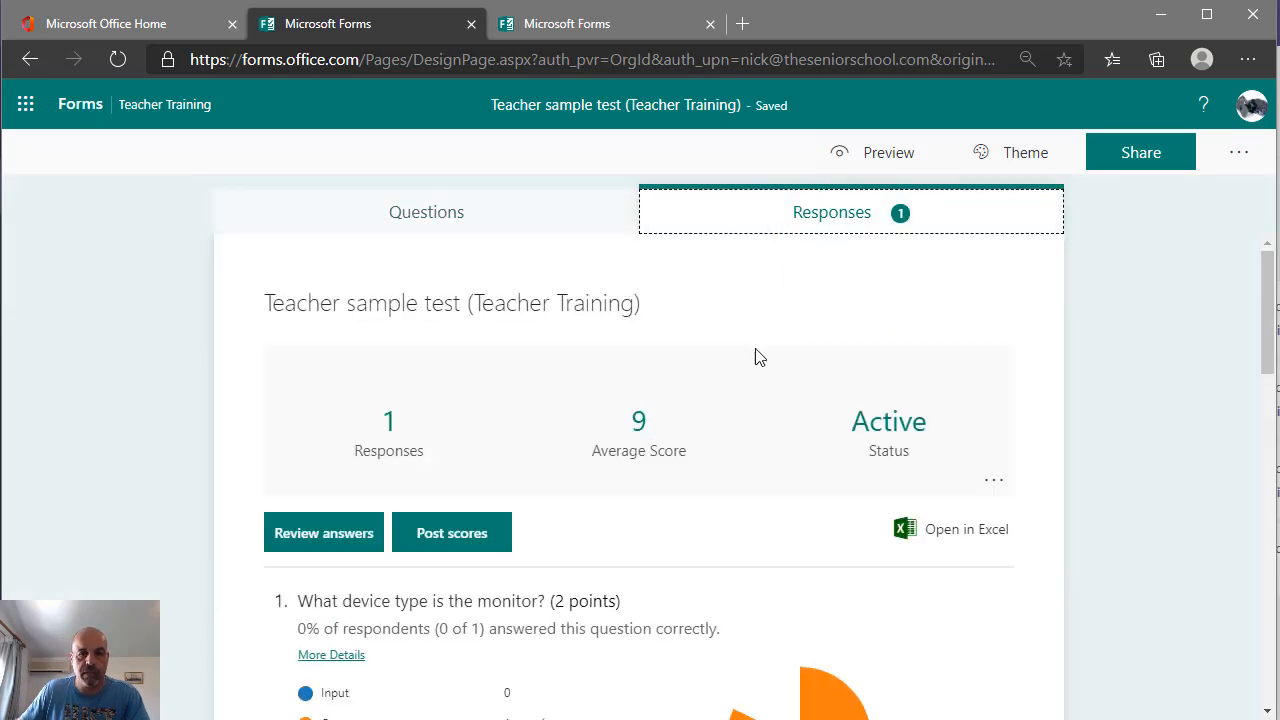
scroll(754, 357, down, 3)
scroll(754, 362, down, 3)
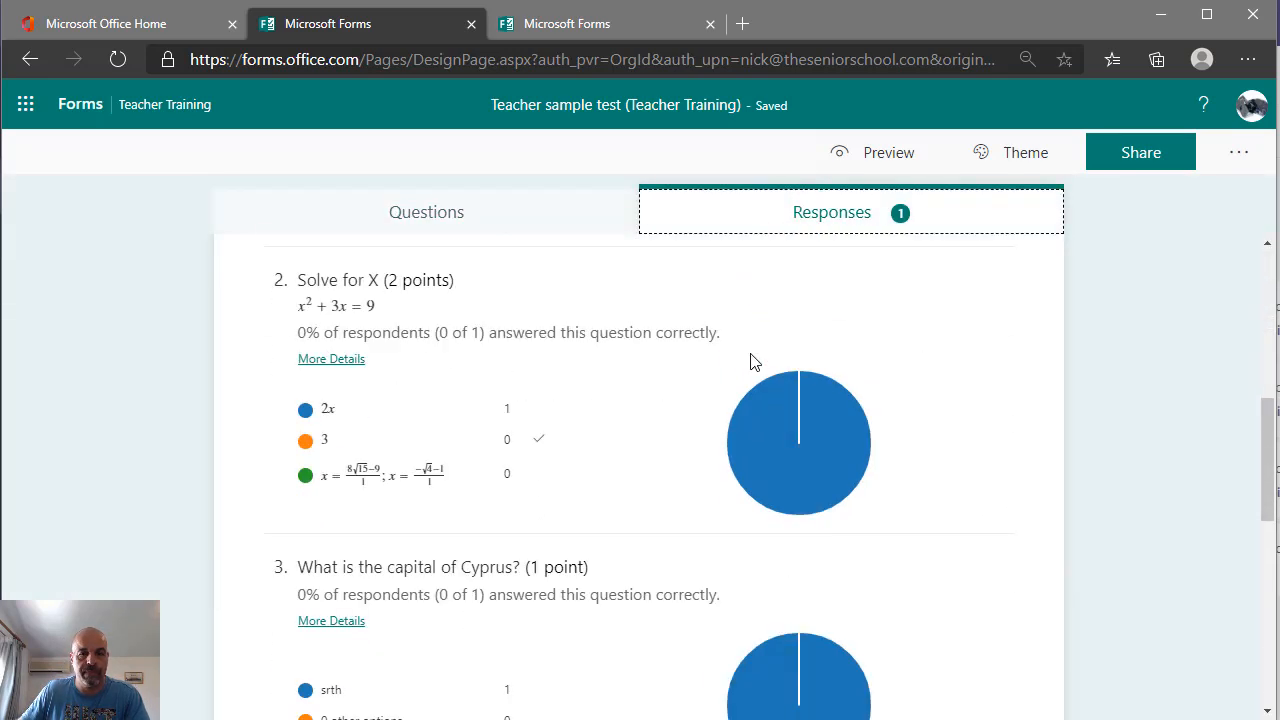
scroll(754, 362, up, 6)
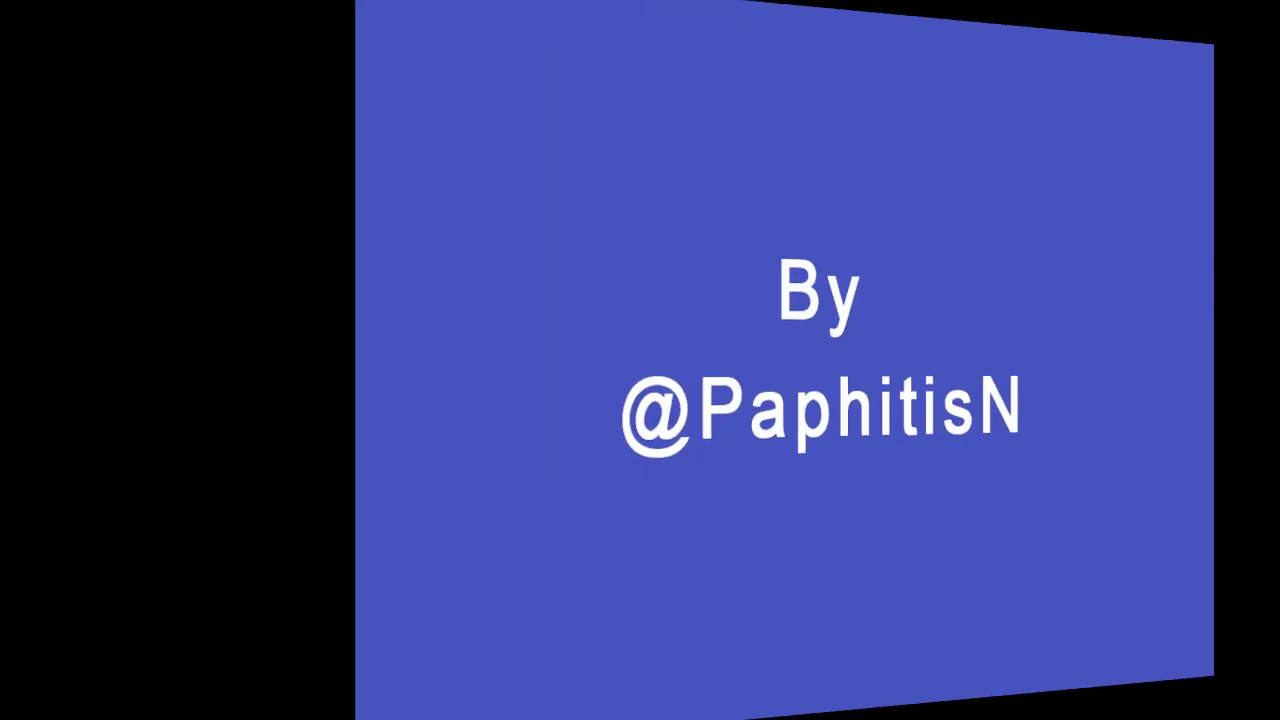